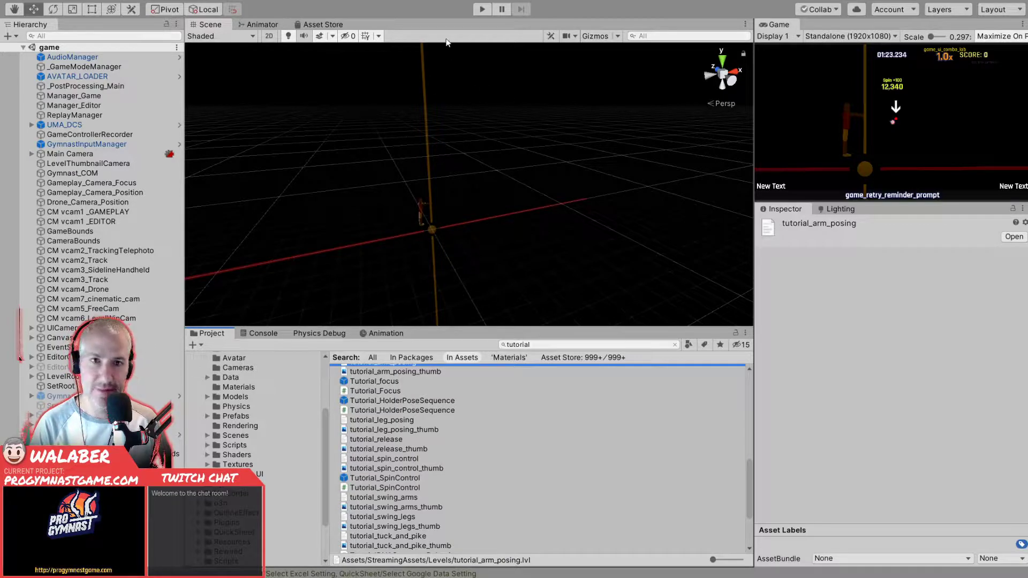
- Run the game in play mode and go through its opening screens to the athlete registration form
{"action": "left_click", "coordinate": [480, 9]}
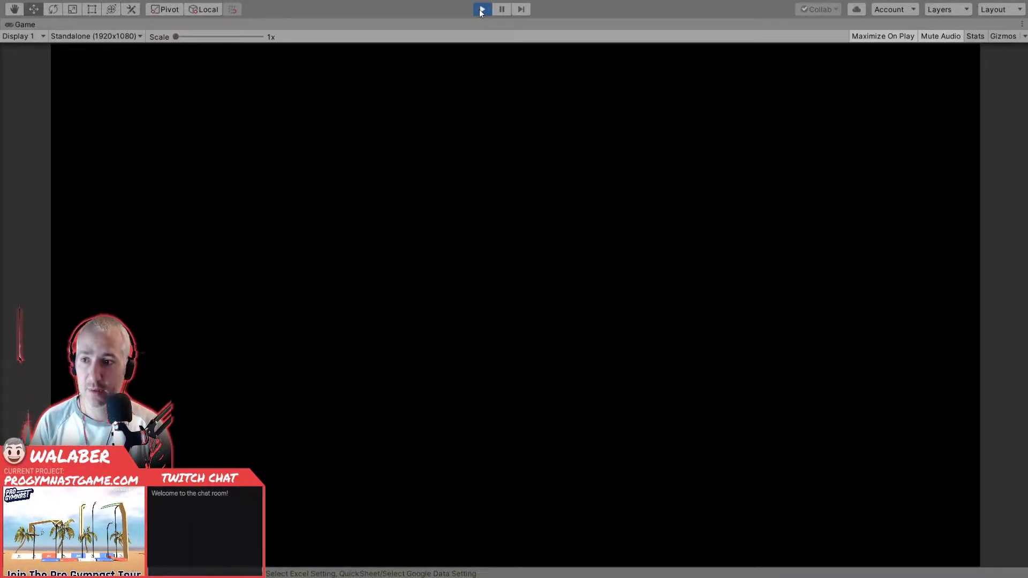
{"action": "key", "text": "Escape"}
{"action": "key", "text": "Down"}
{"action": "key", "text": "Down"}
{"action": "key", "text": "Down"}
{"action": "key", "text": "Down"}
{"action": "key", "text": "Return"}
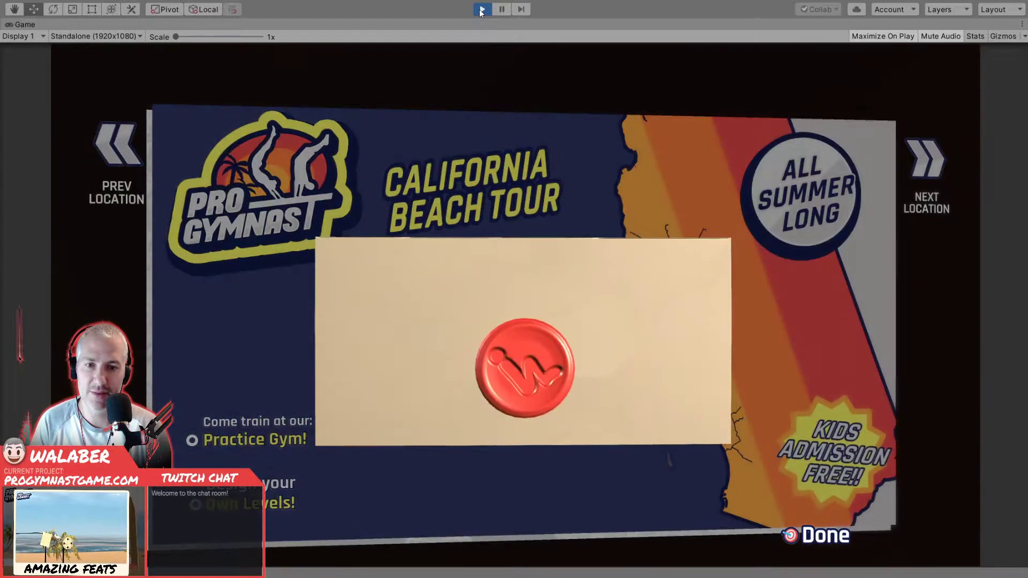
{"action": "key", "text": "Return"}
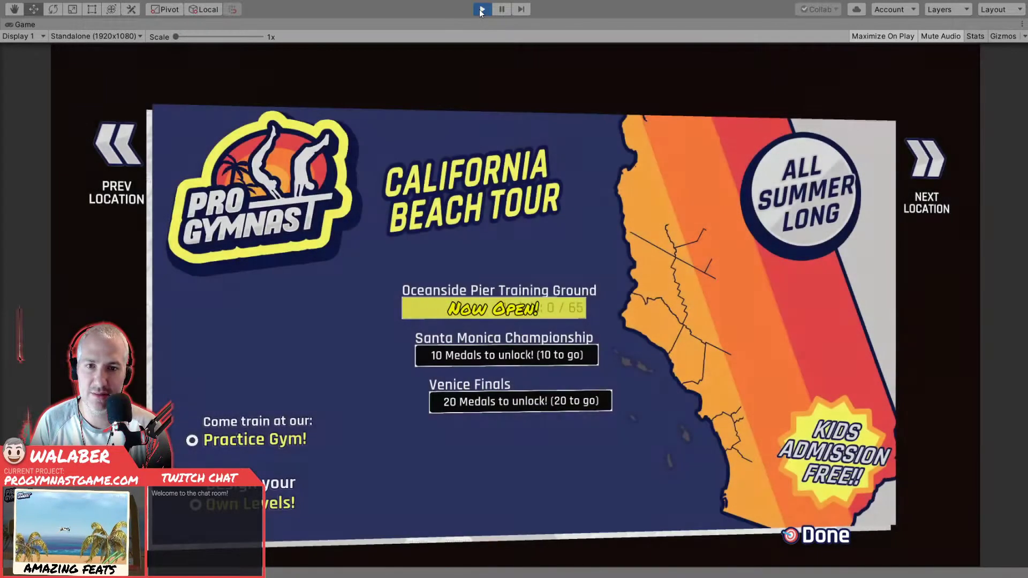
{"action": "key", "text": "Escape"}
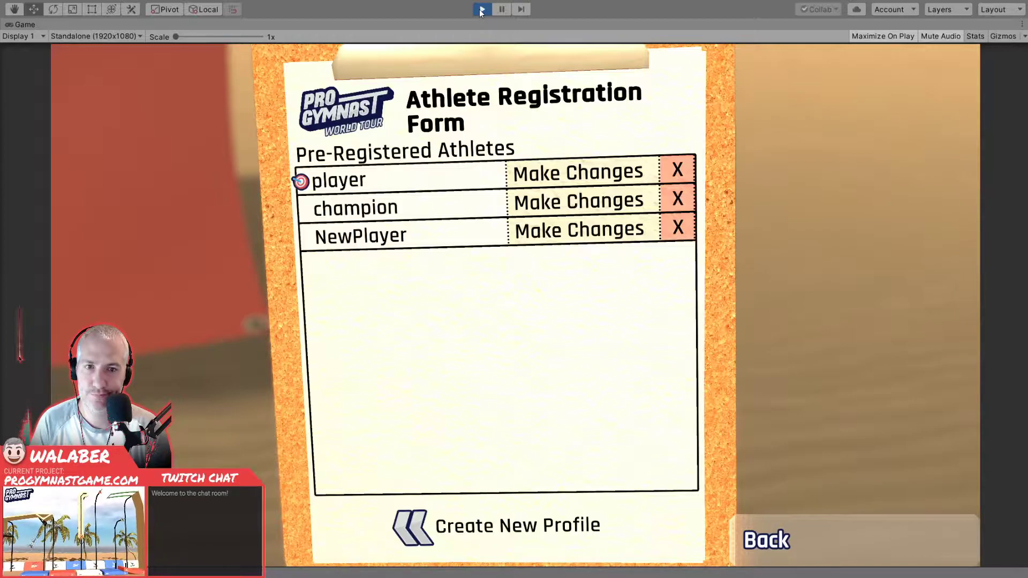
- Choose the pre-registered athlete "player" and start the Training: Letting Go level at Oceanside Pier Training Ground
{"action": "key", "text": "Return"}
{"action": "key", "text": "Return"}
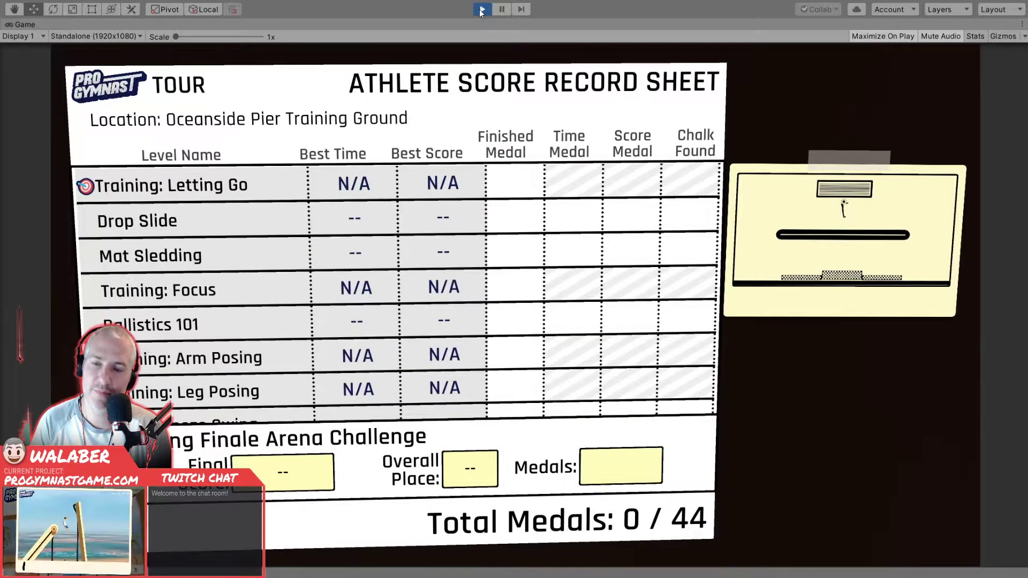
{"action": "key", "text": "Return"}
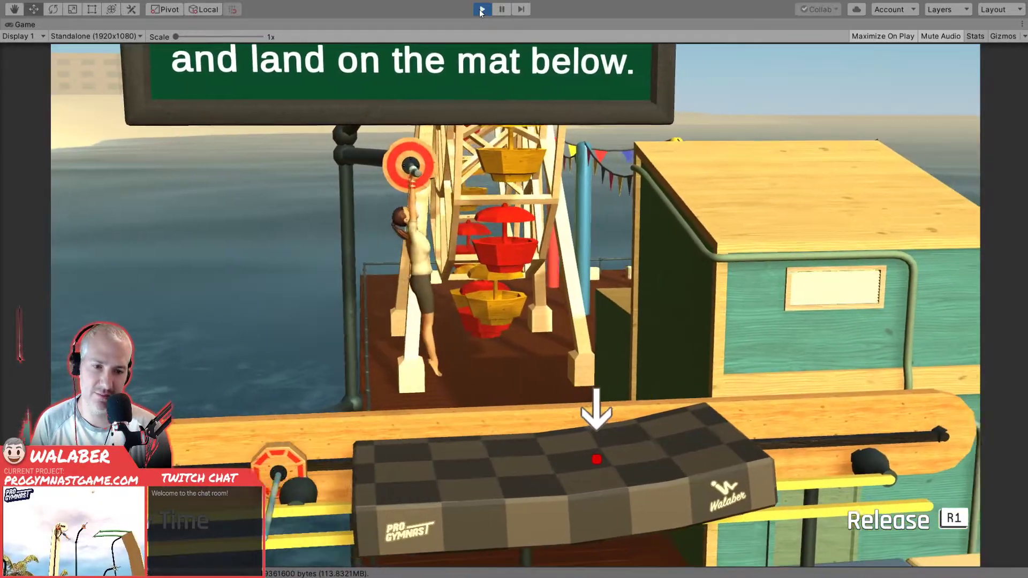
- Test pausing and resuming the training level, and return from the paused game to level select
{"action": "key", "text": "Escape"}
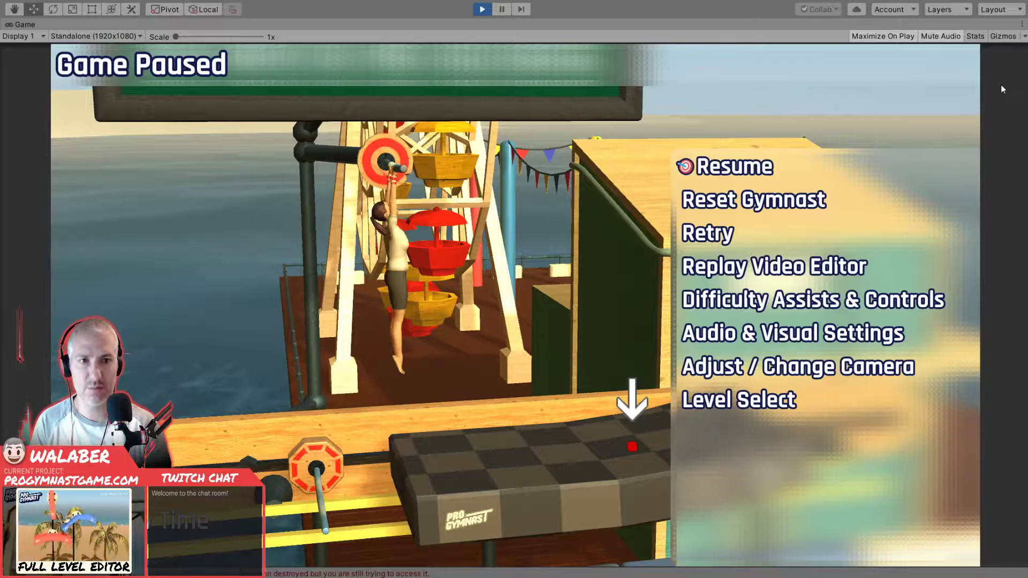
{"action": "key", "text": "Escape"}
{"action": "key", "text": "Escape"}
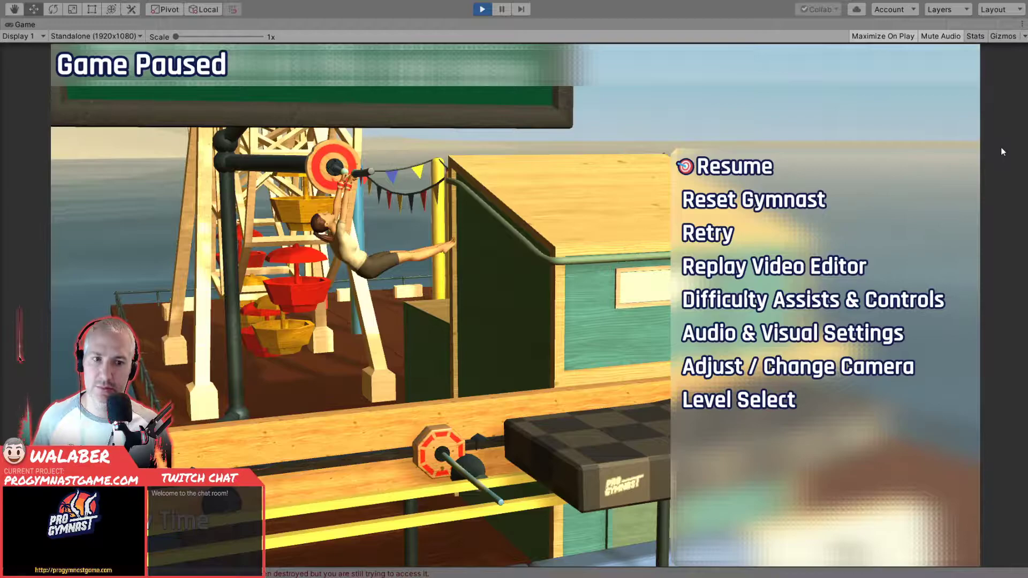
{"action": "left_click", "coordinate": [745, 399]}
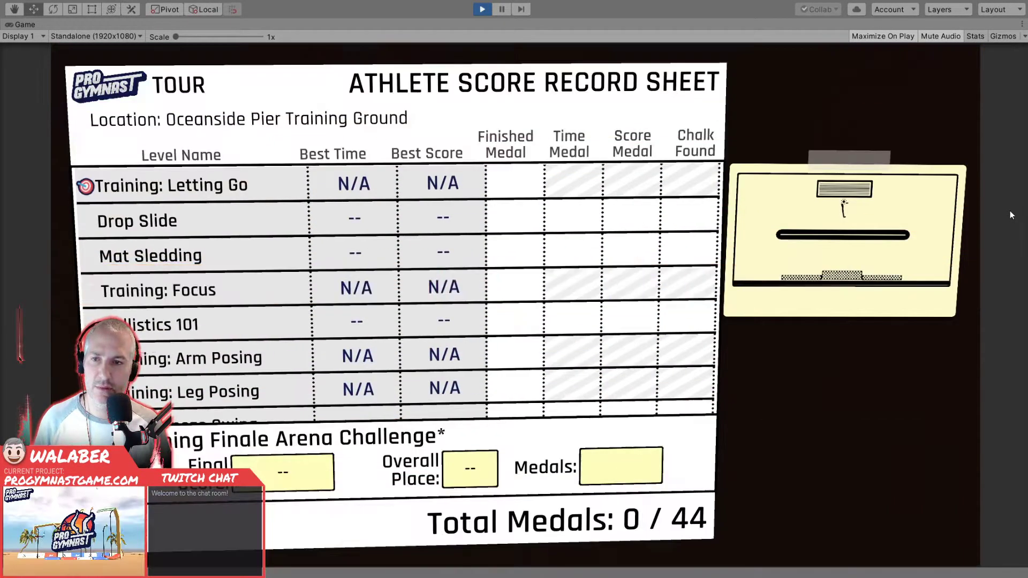
- Move through the level list on the score record sheet and start the Drop Slide level
{"action": "key", "text": "Down"}
{"action": "key", "text": "Down"}
{"action": "key", "text": "Up"}
{"action": "key", "text": "Up"}
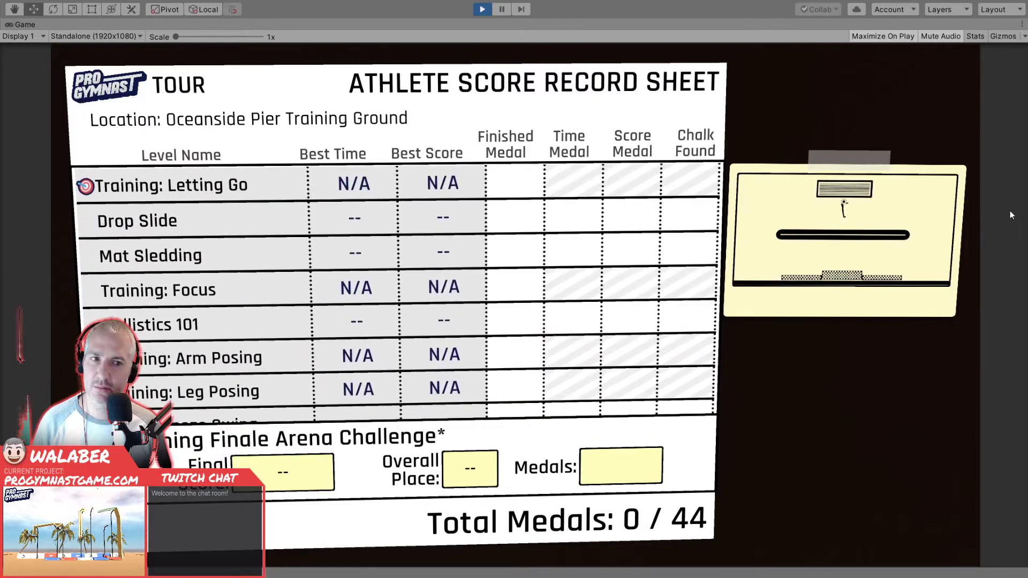
{"action": "key", "text": "Down"}
{"action": "key", "text": "Return"}
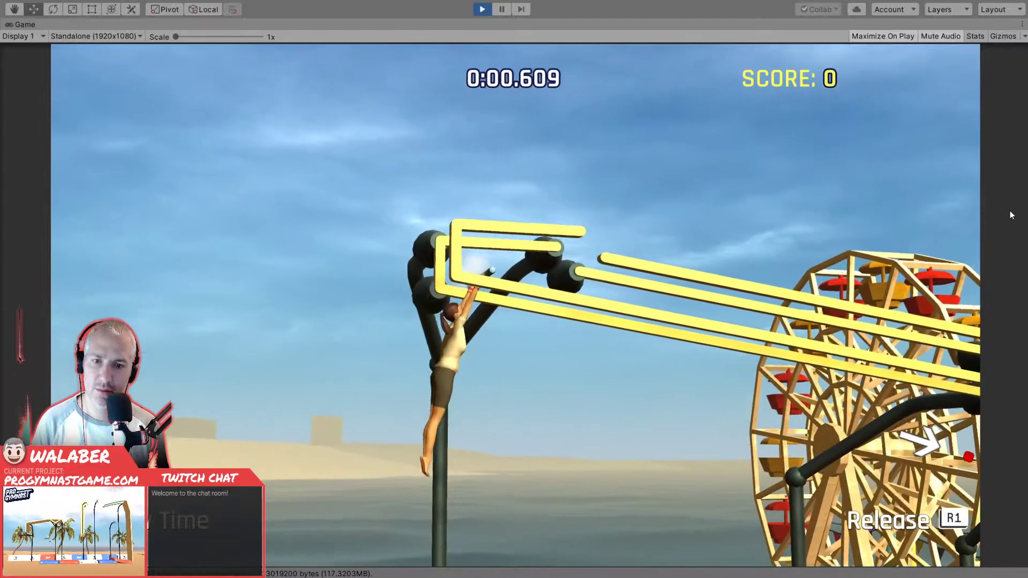
- Pause both the game and the editor's play mode, and examine the stack trace of the first NullReferenceException in the console
{"action": "key", "text": "Escape"}
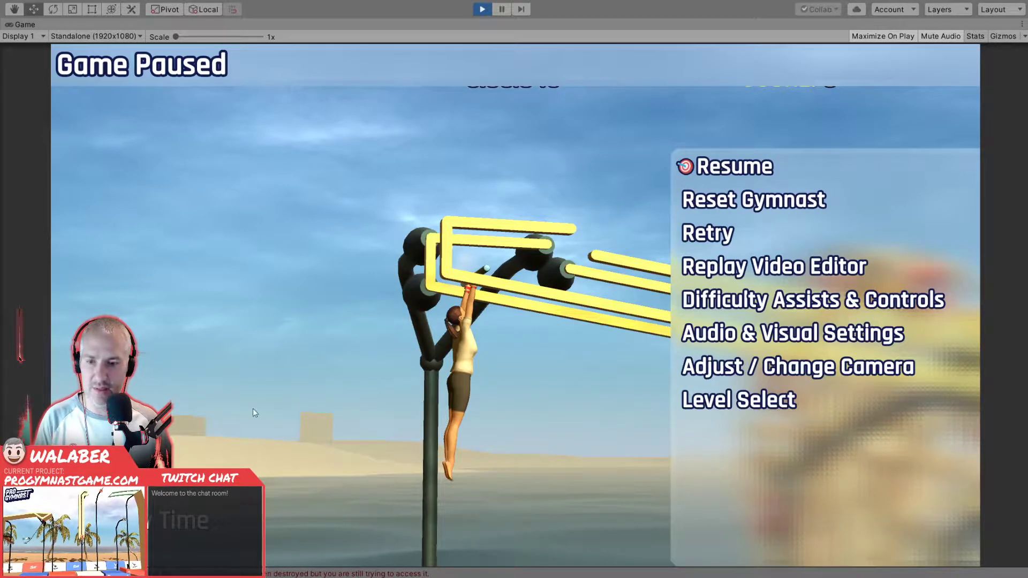
{"action": "left_click", "coordinate": [494, 12]}
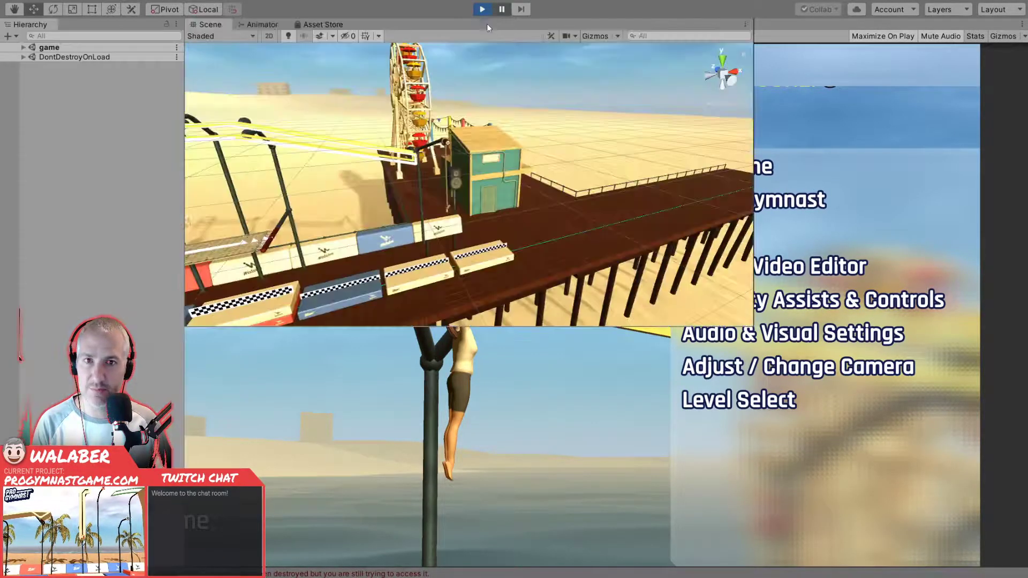
{"action": "left_click", "coordinate": [247, 334]}
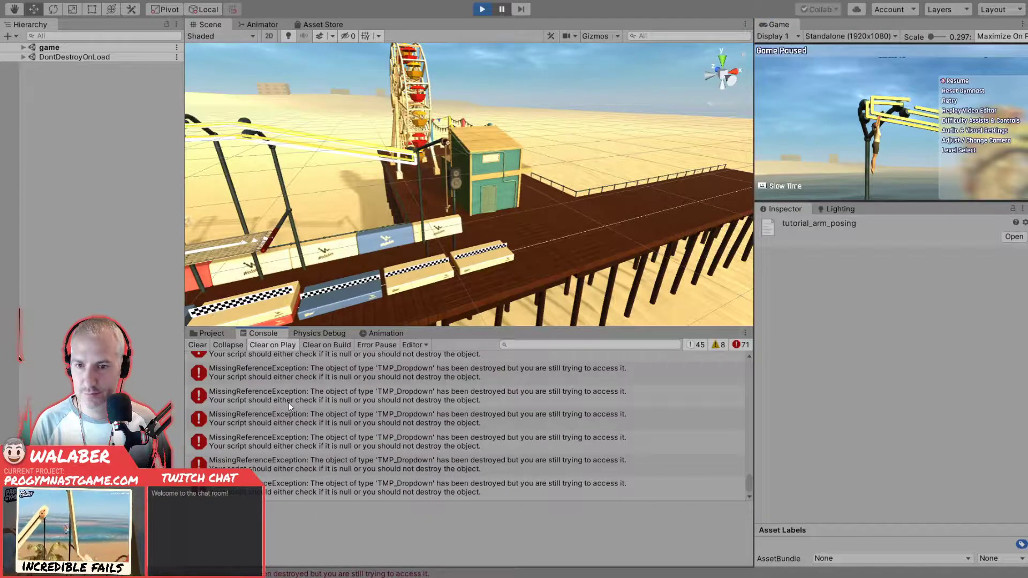
{"action": "scroll", "coordinate": [288, 402], "scroll_direction": "up", "scroll_amount": 3}
{"action": "scroll", "coordinate": [285, 403], "scroll_direction": "up", "scroll_amount": 10}
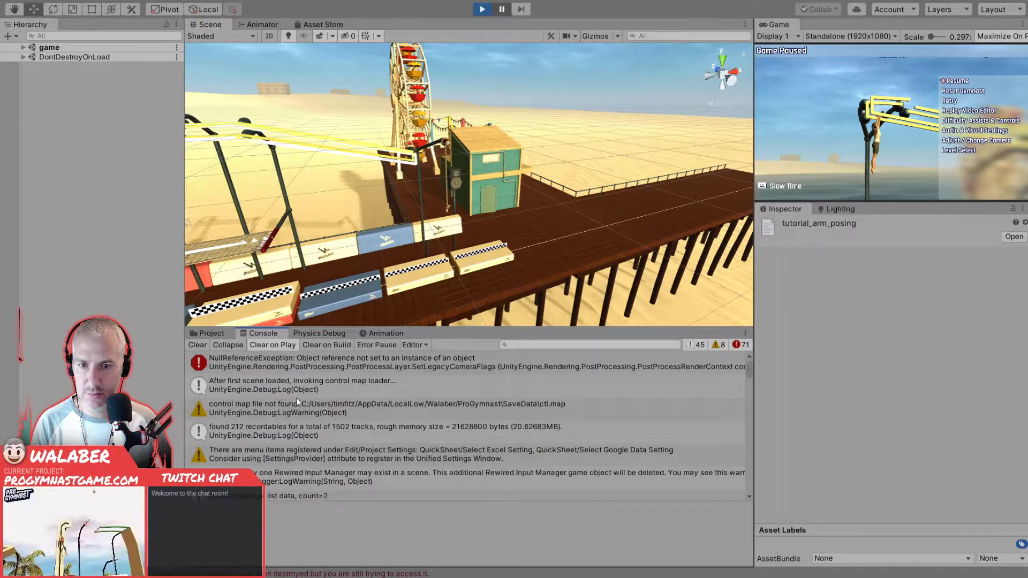
{"action": "left_click", "coordinate": [338, 364]}
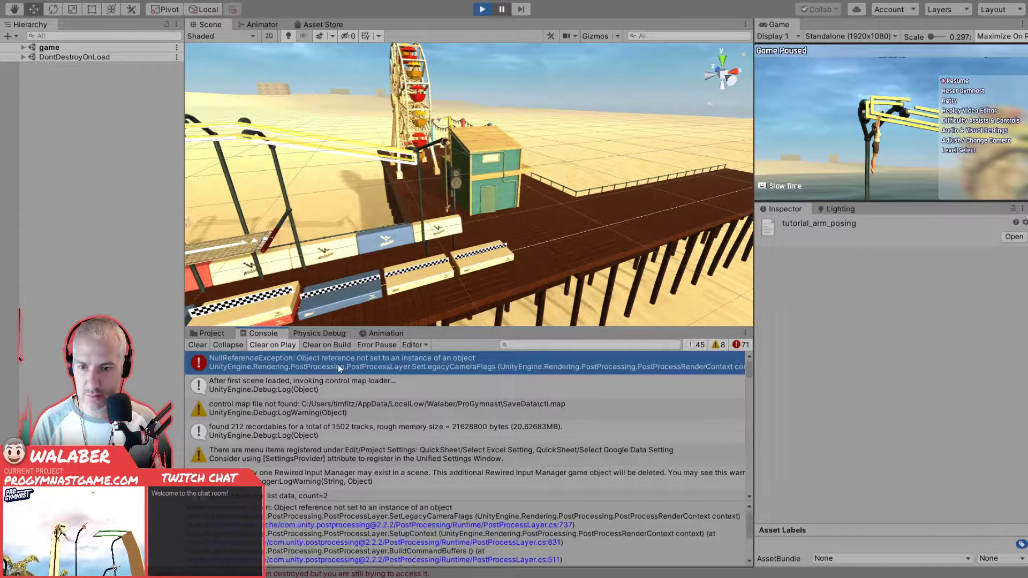
{"action": "scroll", "coordinate": [466, 533], "scroll_direction": "down", "scroll_amount": 5}
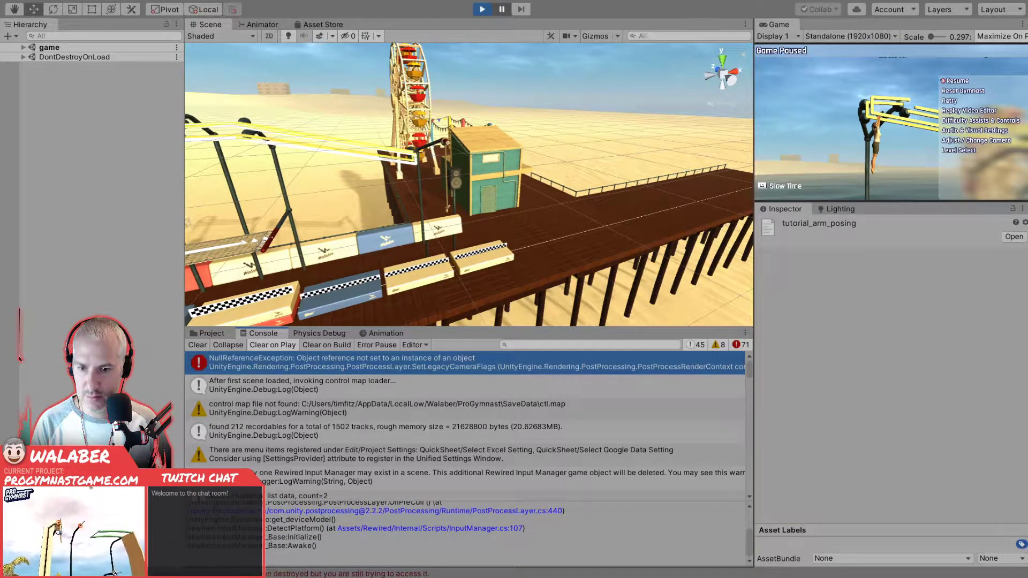
{"action": "scroll", "coordinate": [269, 537], "scroll_direction": "up", "scroll_amount": 2}
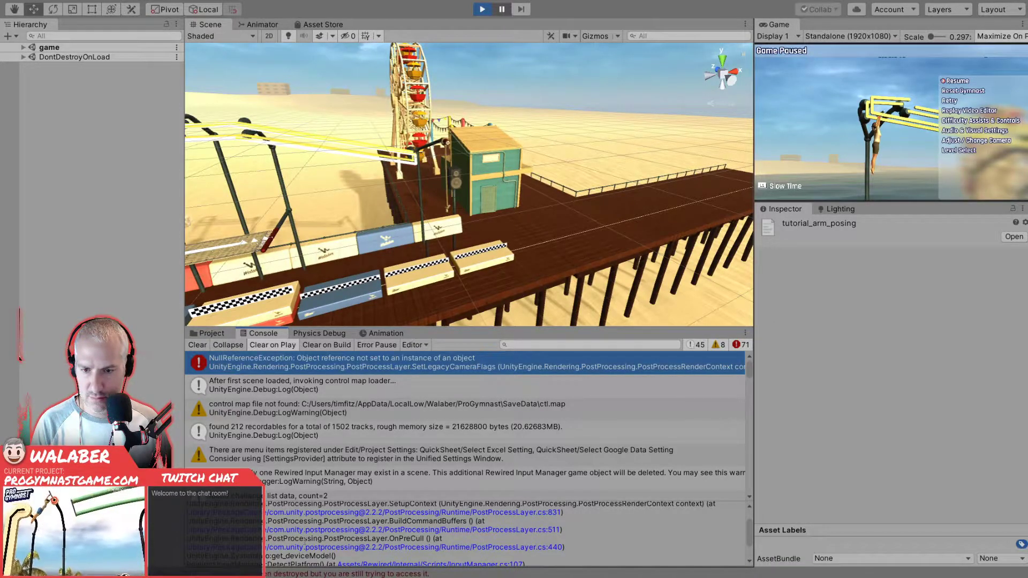
{"action": "scroll", "coordinate": [304, 541], "scroll_direction": "down", "scroll_amount": 2}
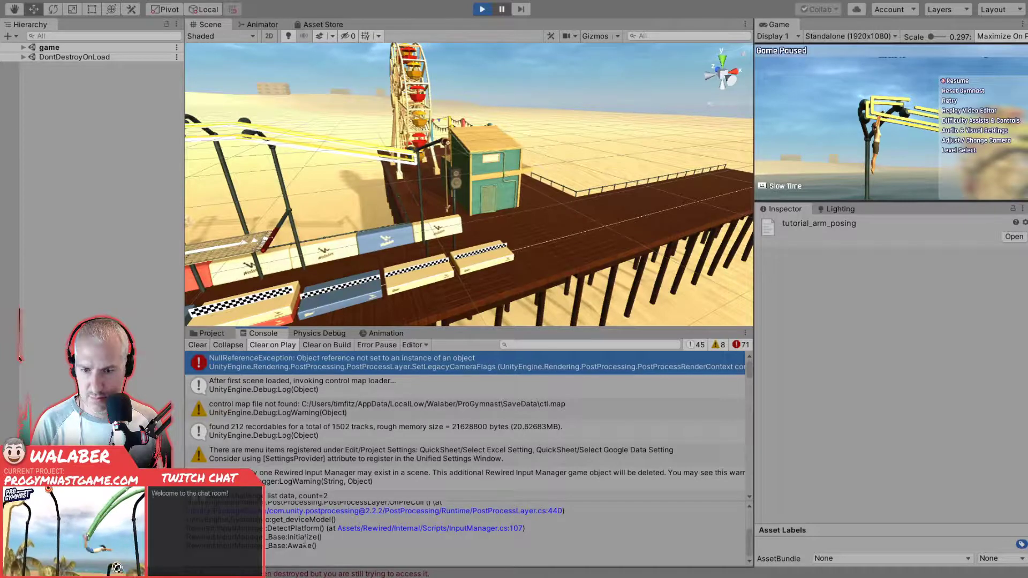
{"action": "scroll", "coordinate": [304, 543], "scroll_direction": "up", "scroll_amount": 3}
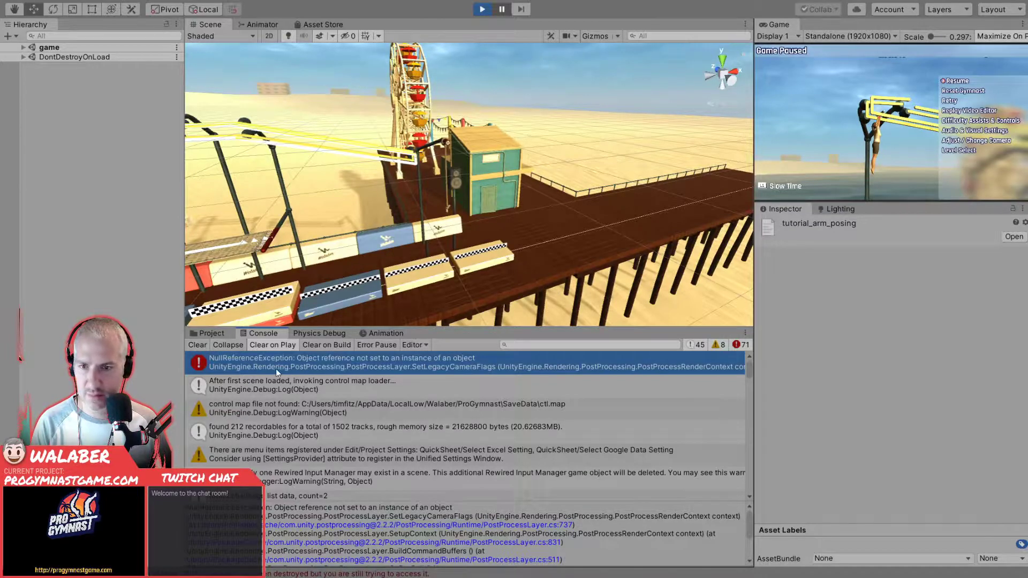
- Clear the console log, unpause and re-pause the running game to reproduce the errors, and pause play mode again
{"action": "left_click", "coordinate": [197, 346]}
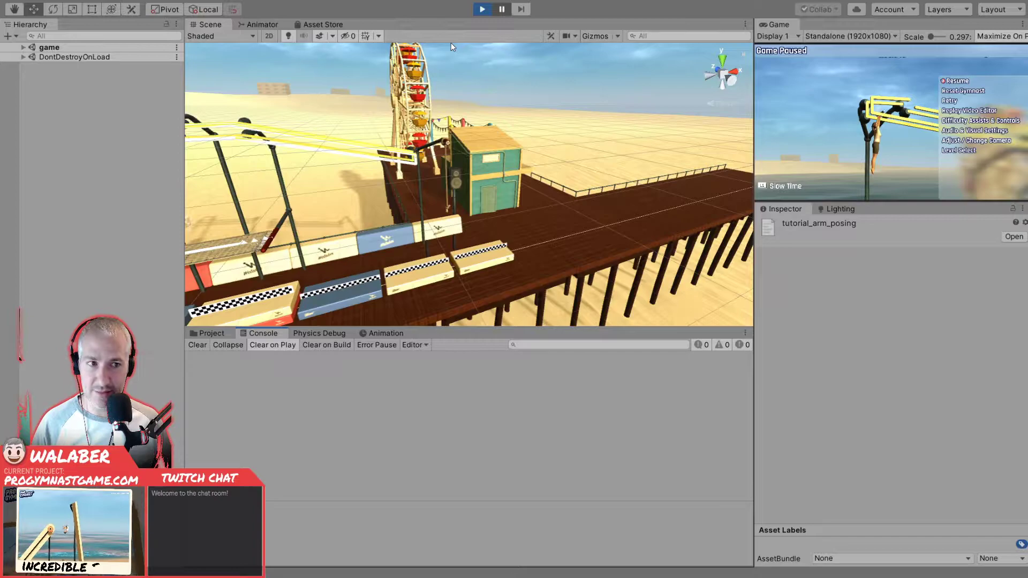
{"action": "left_click", "coordinate": [499, 10]}
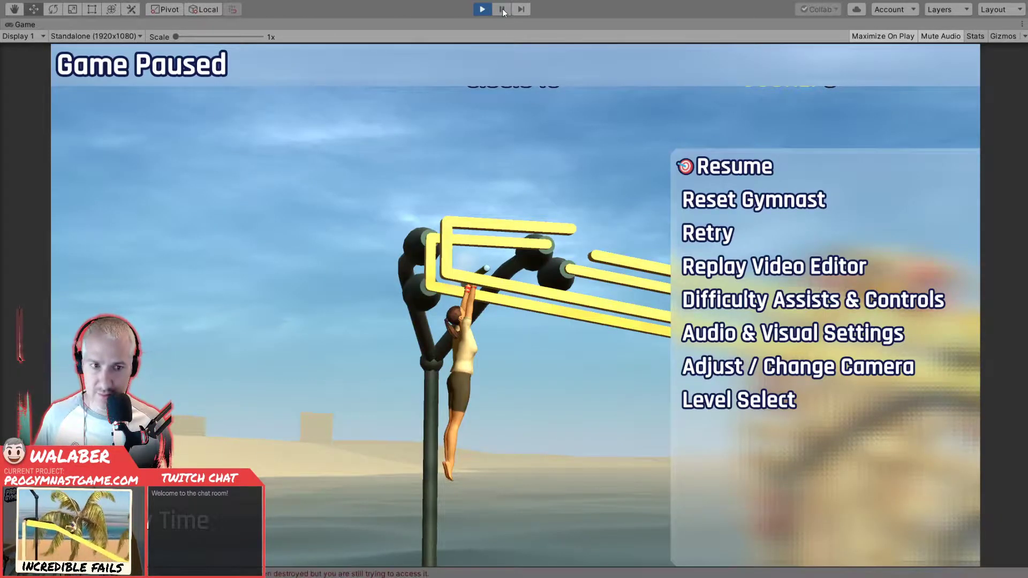
{"action": "left_click", "coordinate": [502, 10]}
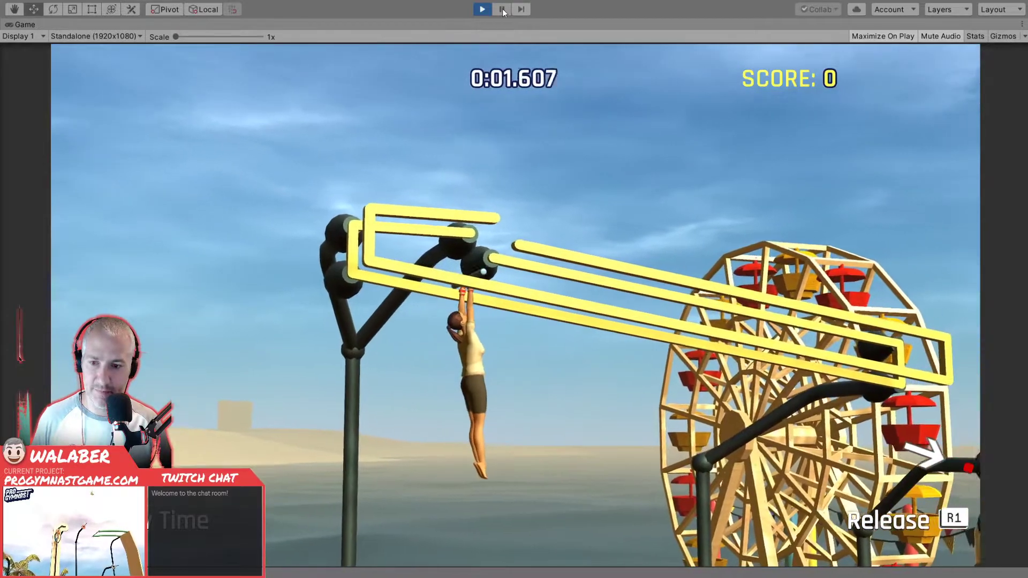
{"action": "left_click", "coordinate": [502, 9]}
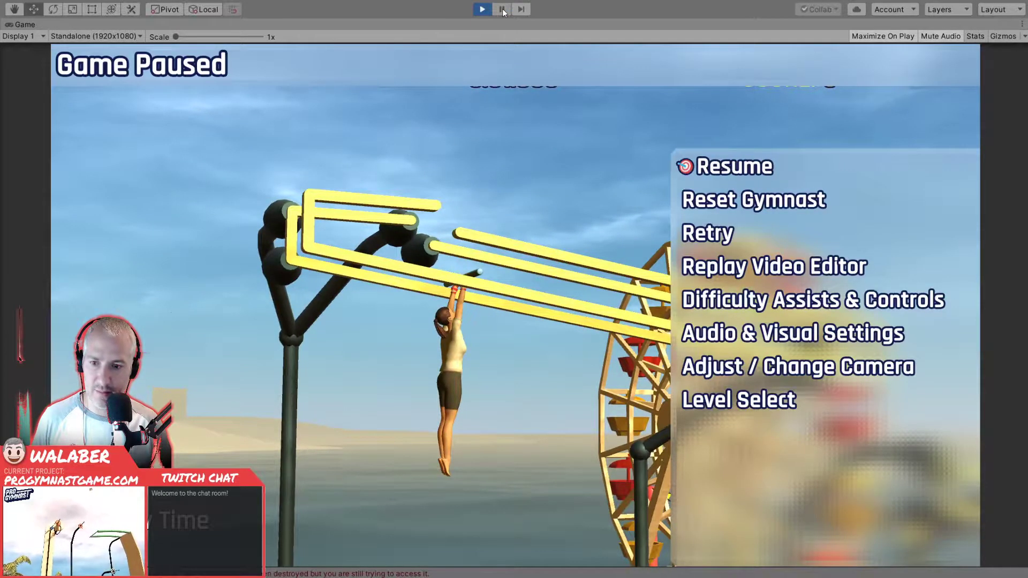
{"action": "left_click", "coordinate": [502, 9]}
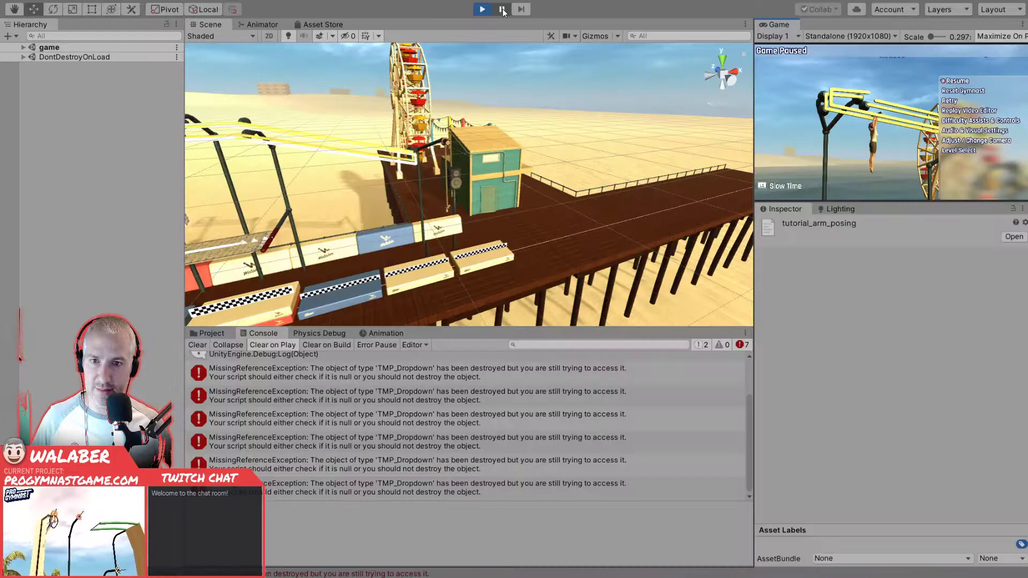
- Examine the call stack of the TMP_Dropdown MissingReferenceException logged right after the pause message
{"action": "left_click", "coordinate": [284, 376]}
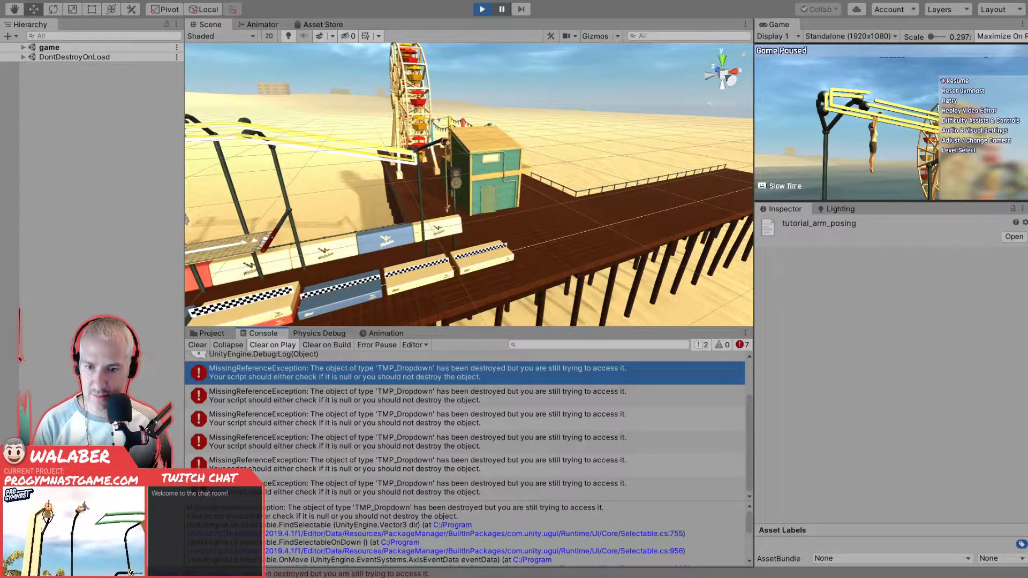
{"action": "scroll", "coordinate": [466, 532], "scroll_direction": "down", "scroll_amount": 5}
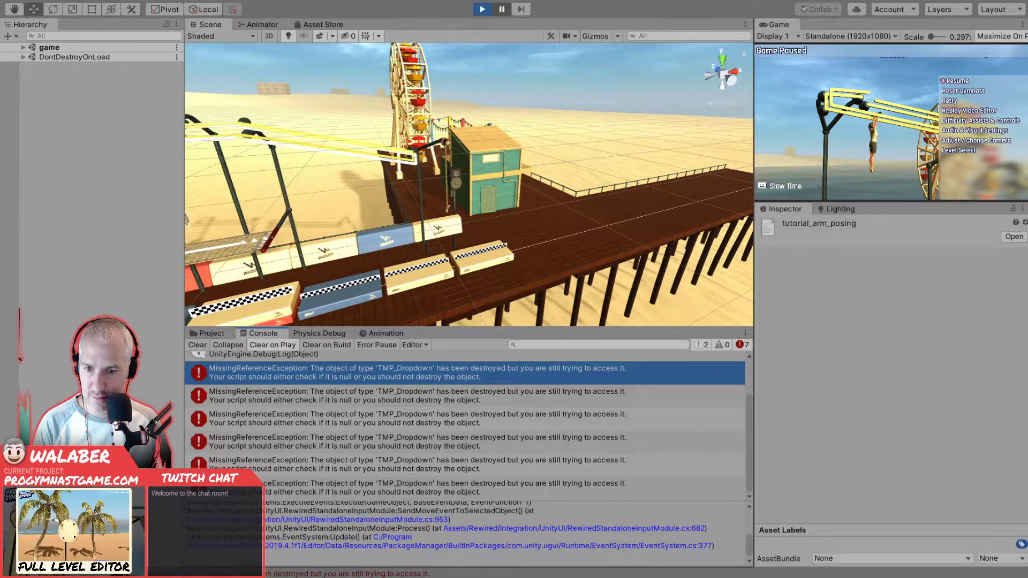
{"action": "scroll", "coordinate": [466, 532], "scroll_direction": "up", "scroll_amount": 5}
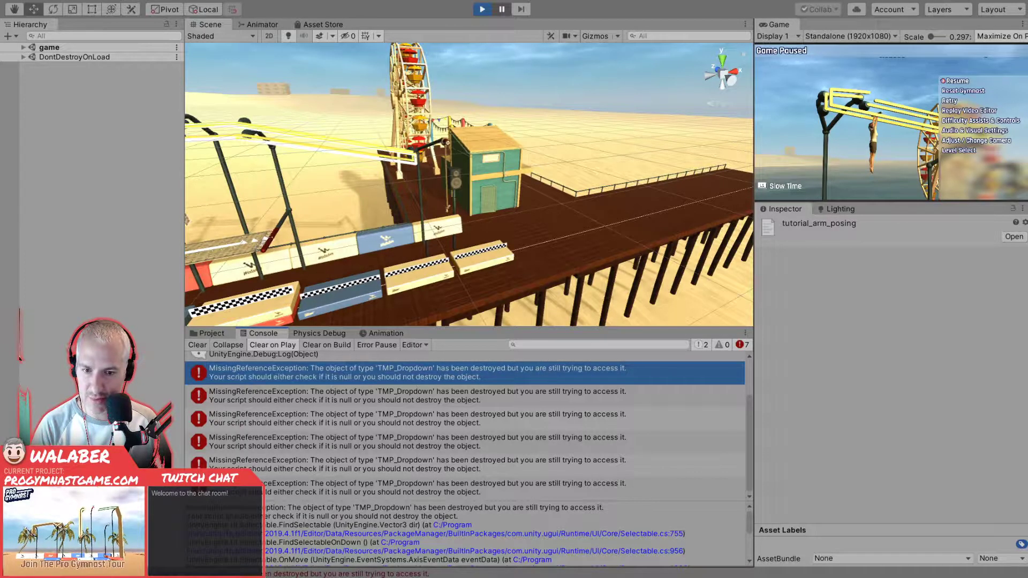
{"action": "scroll", "coordinate": [466, 532], "scroll_direction": "down", "scroll_amount": 2}
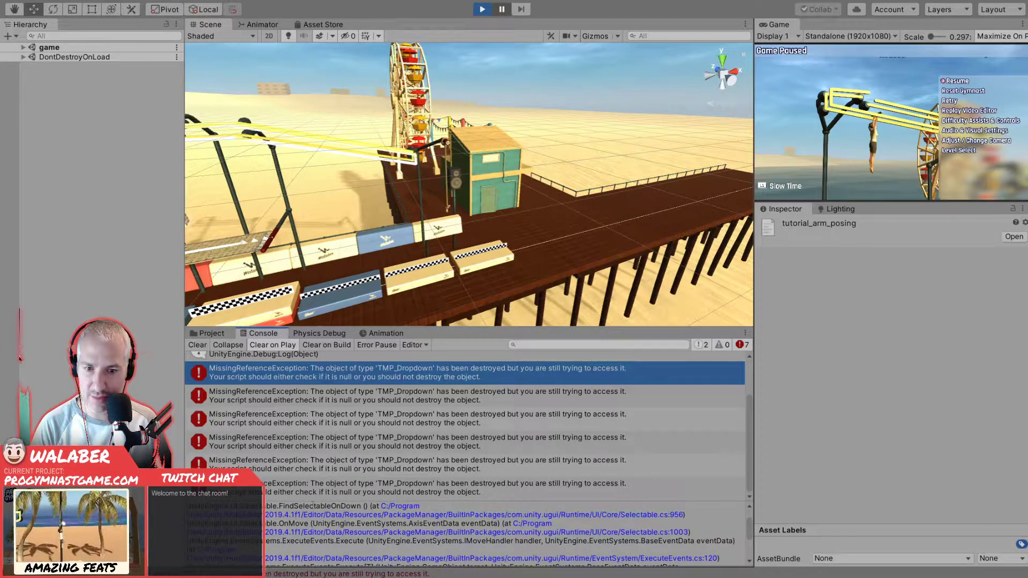
{"action": "scroll", "coordinate": [312, 506], "scroll_direction": "down", "scroll_amount": 2}
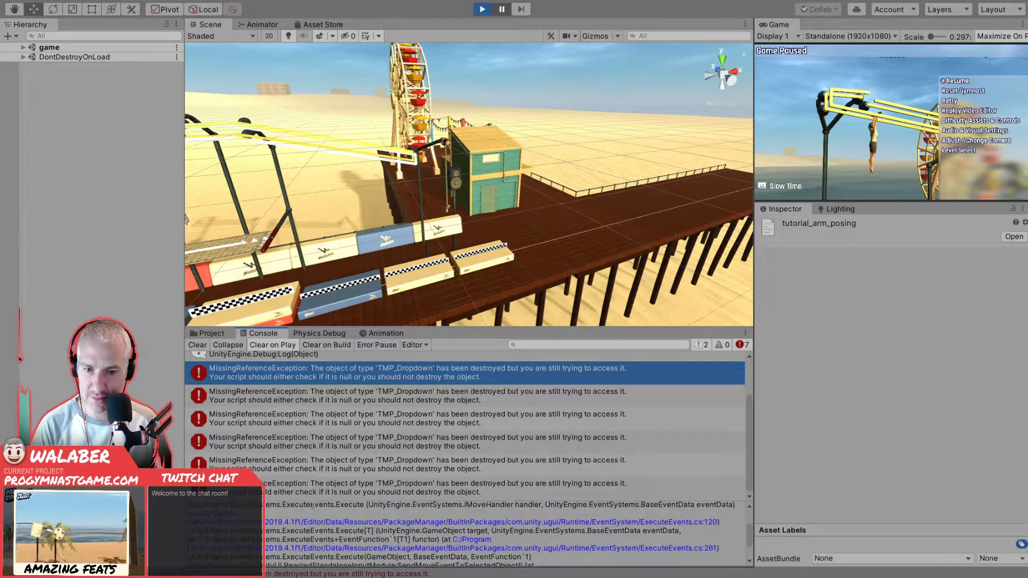
{"action": "scroll", "coordinate": [312, 506], "scroll_direction": "down", "scroll_amount": 4}
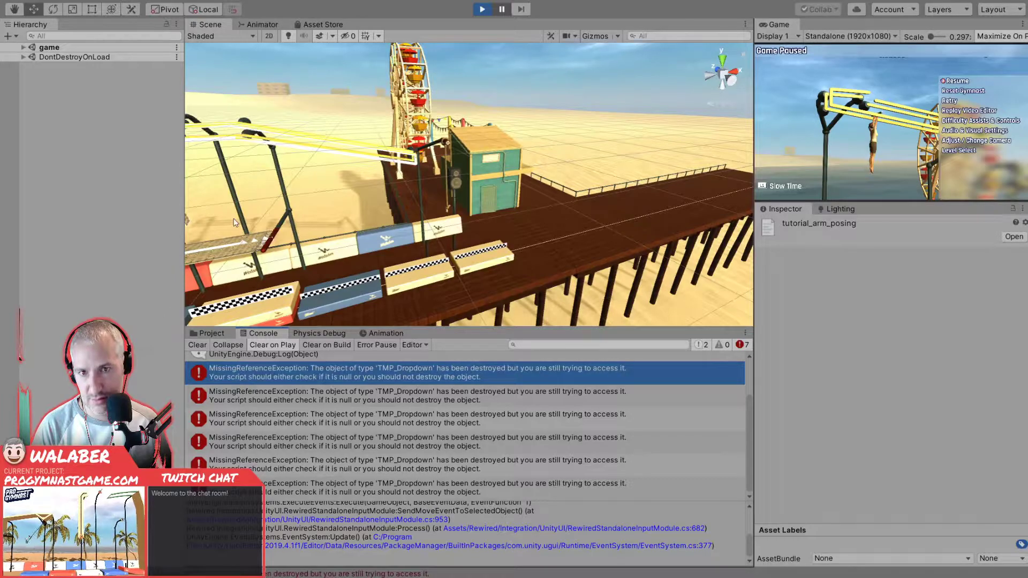
- Expand the game scene's object list and examine the call stack of the first logged TMP_Dropdown MissingReferenceException
{"action": "left_click", "coordinate": [24, 47]}
{"action": "scroll", "coordinate": [349, 431], "scroll_direction": "up", "scroll_amount": 3}
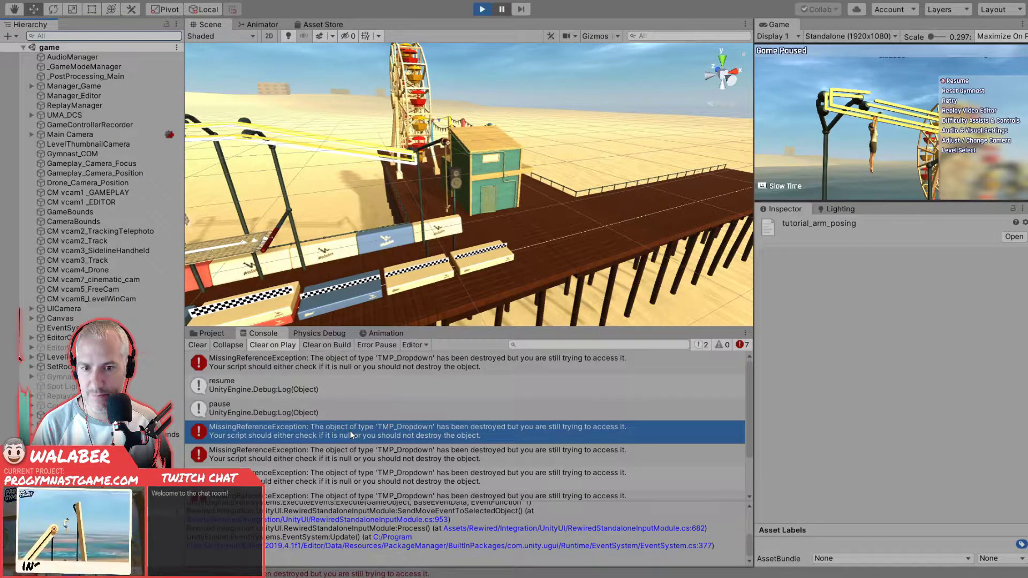
{"action": "left_click", "coordinate": [348, 363]}
{"action": "scroll", "coordinate": [465, 533], "scroll_direction": "up", "scroll_amount": 5}
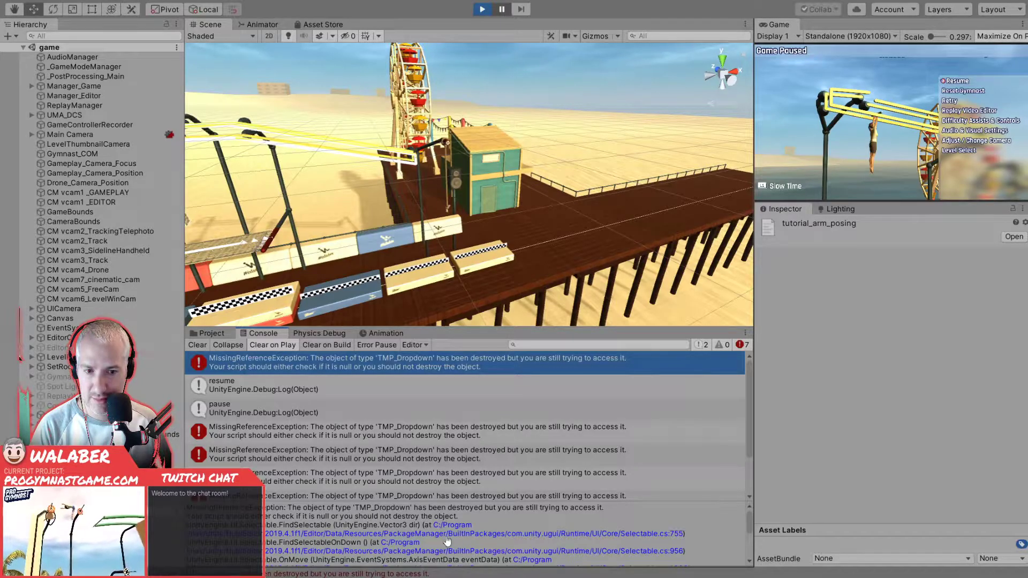
{"action": "scroll", "coordinate": [358, 541], "scroll_direction": "down", "scroll_amount": 2}
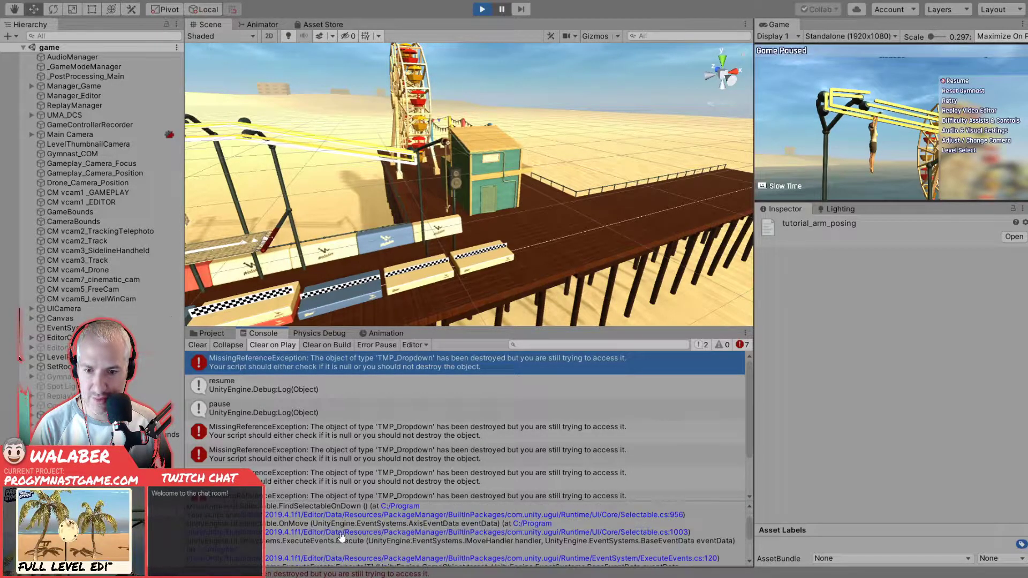
{"action": "scroll", "coordinate": [344, 537], "scroll_direction": "down", "scroll_amount": 4}
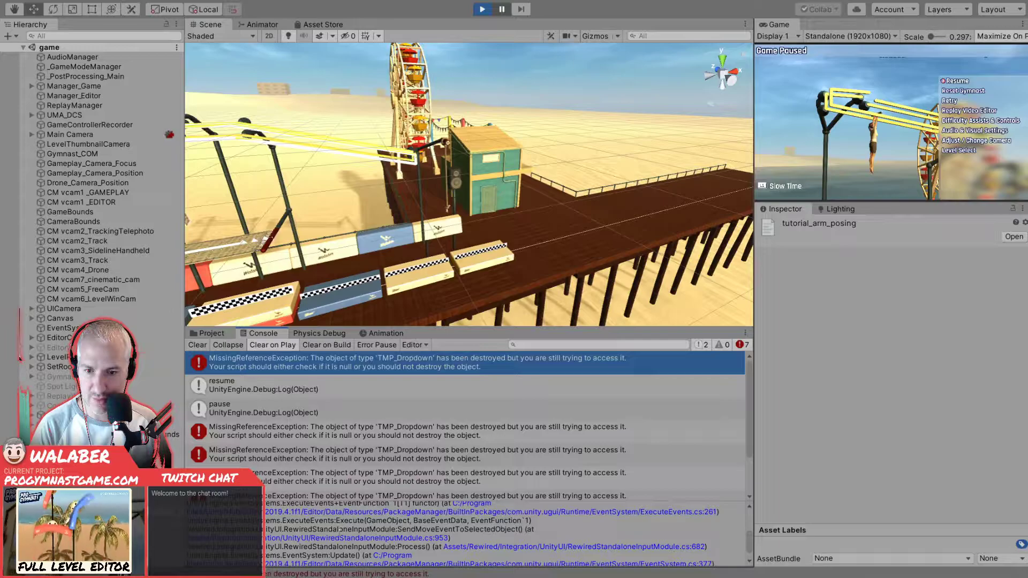
- Read the rest of the selected TMP_Dropdown exception's call stack, from the EventSystem update back up to the FindSelectable calls
{"action": "scroll", "coordinate": [340, 532], "scroll_direction": "down", "scroll_amount": 1}
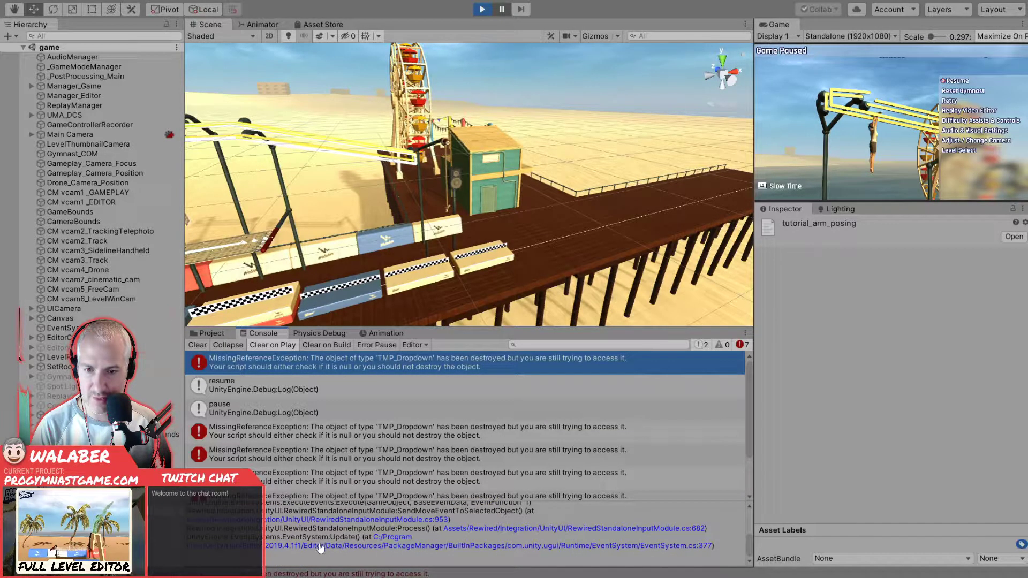
{"action": "scroll", "coordinate": [322, 549], "scroll_direction": "up", "scroll_amount": 2}
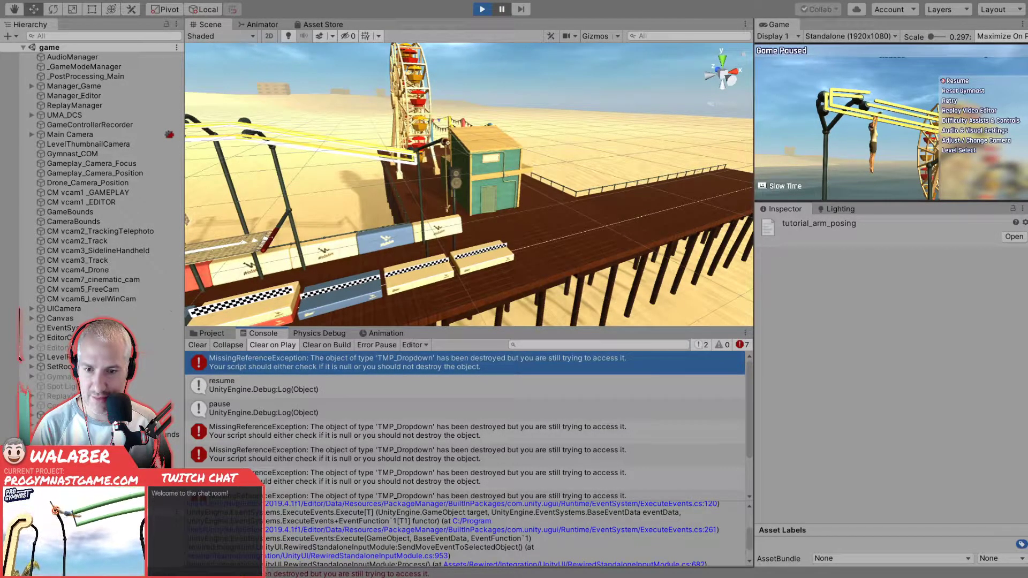
{"action": "scroll", "coordinate": [321, 547], "scroll_direction": "up", "scroll_amount": 2}
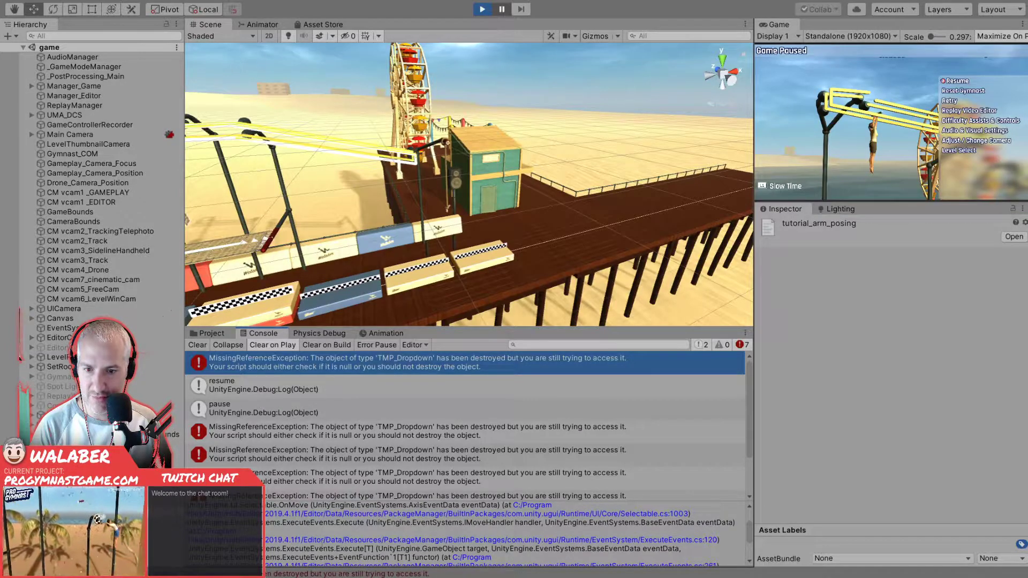
{"action": "scroll", "coordinate": [466, 534], "scroll_direction": "up", "scroll_amount": 2}
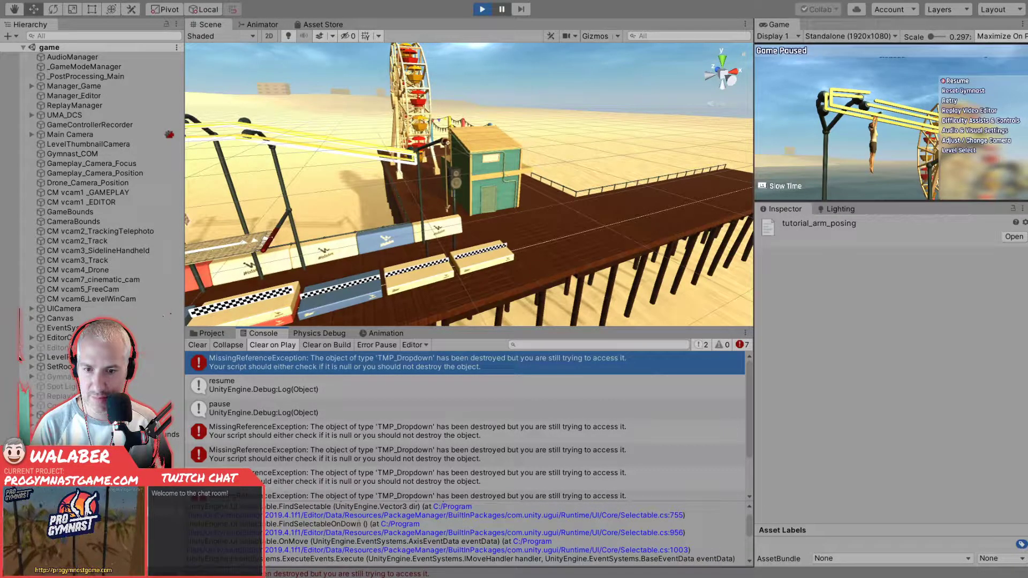
{"action": "scroll", "coordinate": [389, 525], "scroll_direction": "up", "scroll_amount": 1}
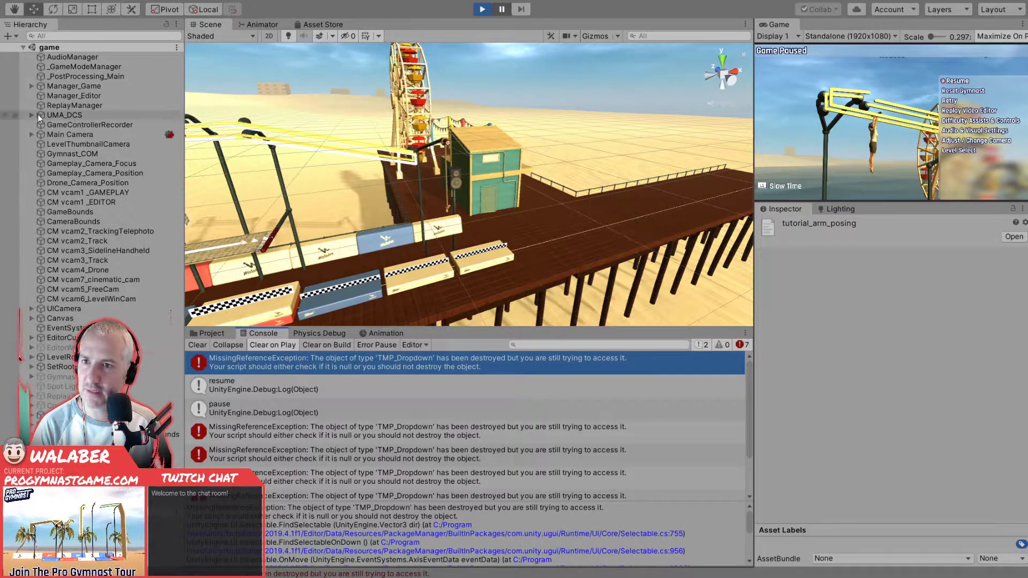
- Expand the Canvas and its active pause menu in the scene hierarchy, and examine the Resume button's components, navigation and On Click events
{"action": "left_click", "coordinate": [31, 319]}
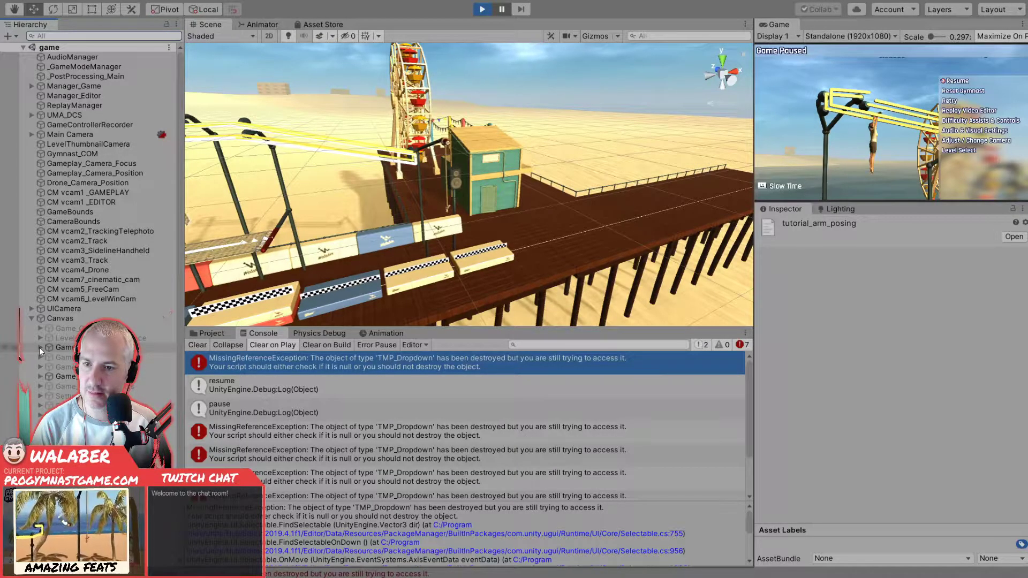
{"action": "left_click", "coordinate": [40, 376]}
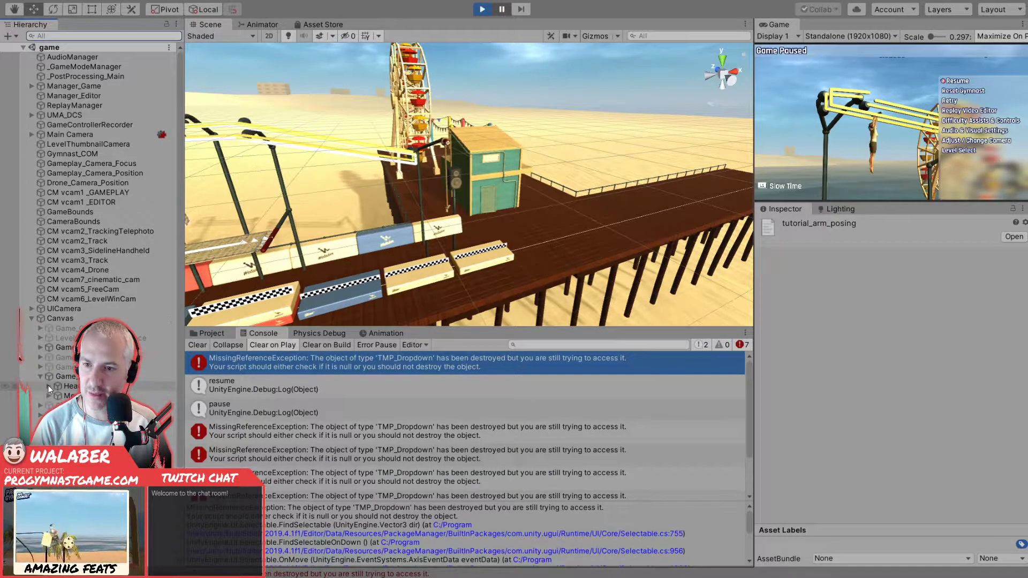
{"action": "left_click", "coordinate": [49, 386]}
{"action": "left_click", "coordinate": [80, 415]}
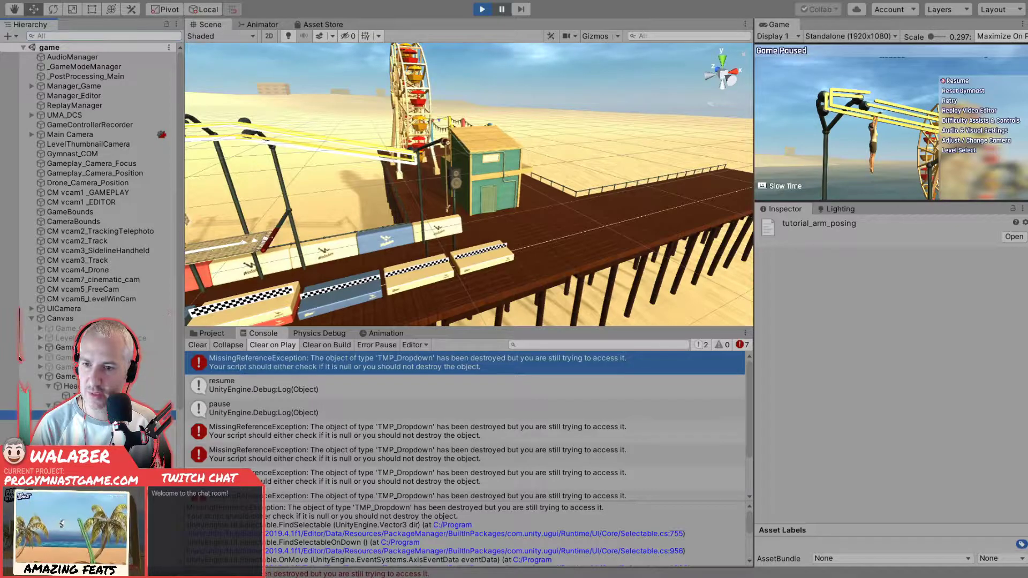
{"action": "scroll", "coordinate": [820, 373], "scroll_direction": "down", "scroll_amount": 3}
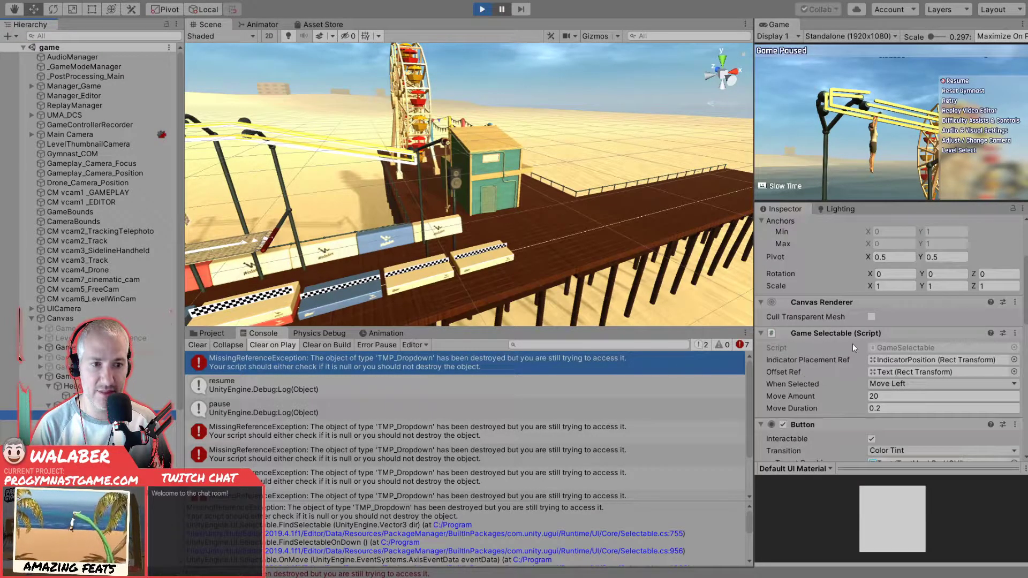
{"action": "scroll", "coordinate": [853, 348], "scroll_direction": "down", "scroll_amount": 5}
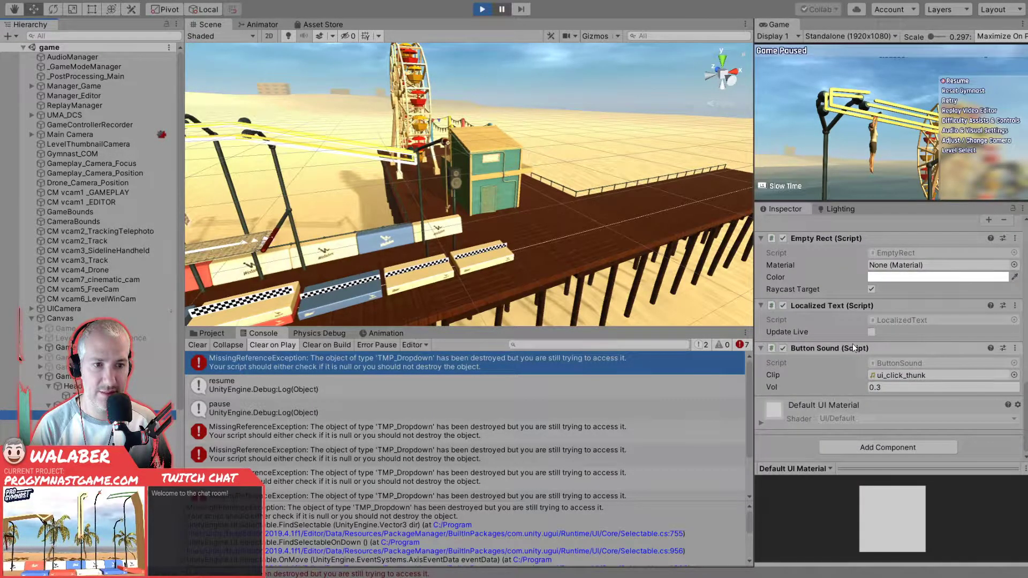
{"action": "scroll", "coordinate": [852, 344], "scroll_direction": "up", "scroll_amount": 4}
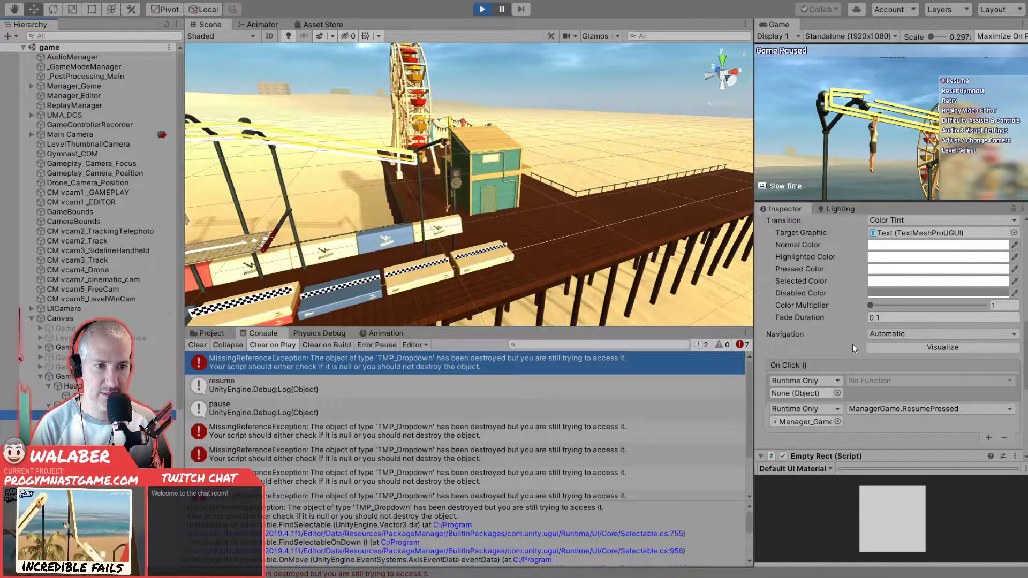
{"action": "scroll", "coordinate": [852, 344], "scroll_direction": "up", "scroll_amount": 2}
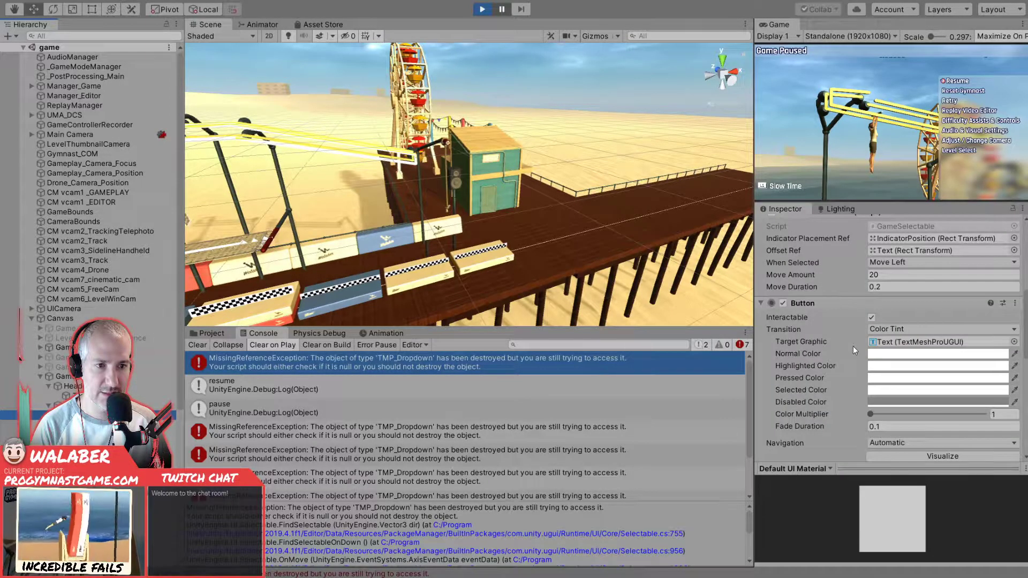
{"action": "scroll", "coordinate": [853, 346], "scroll_direction": "up", "scroll_amount": 2}
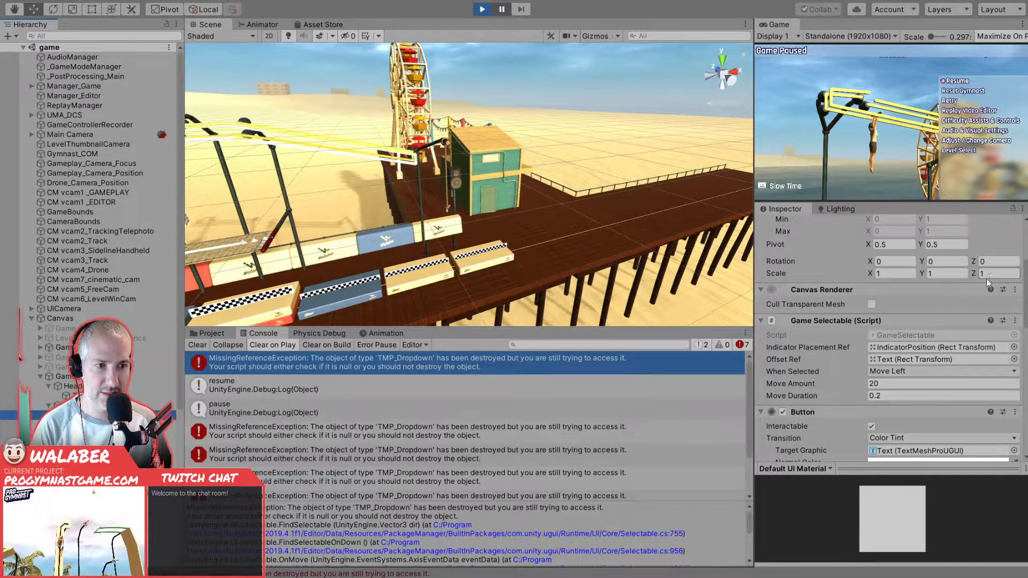
{"action": "scroll", "coordinate": [852, 342], "scroll_direction": "down", "scroll_amount": 2}
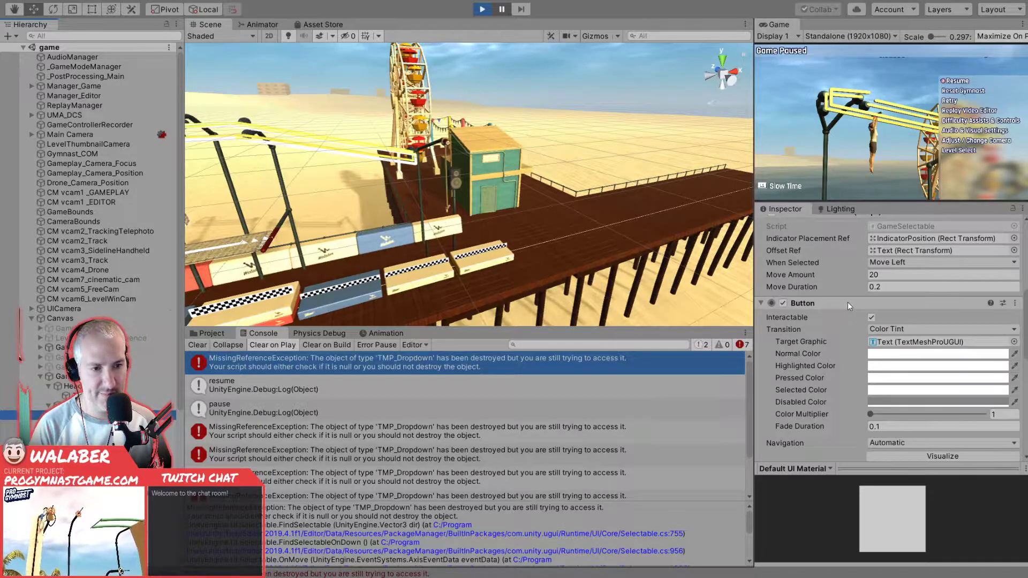
{"action": "scroll", "coordinate": [841, 311], "scroll_direction": "down", "scroll_amount": 9}
{"action": "scroll", "coordinate": [844, 313], "scroll_direction": "up", "scroll_amount": 3}
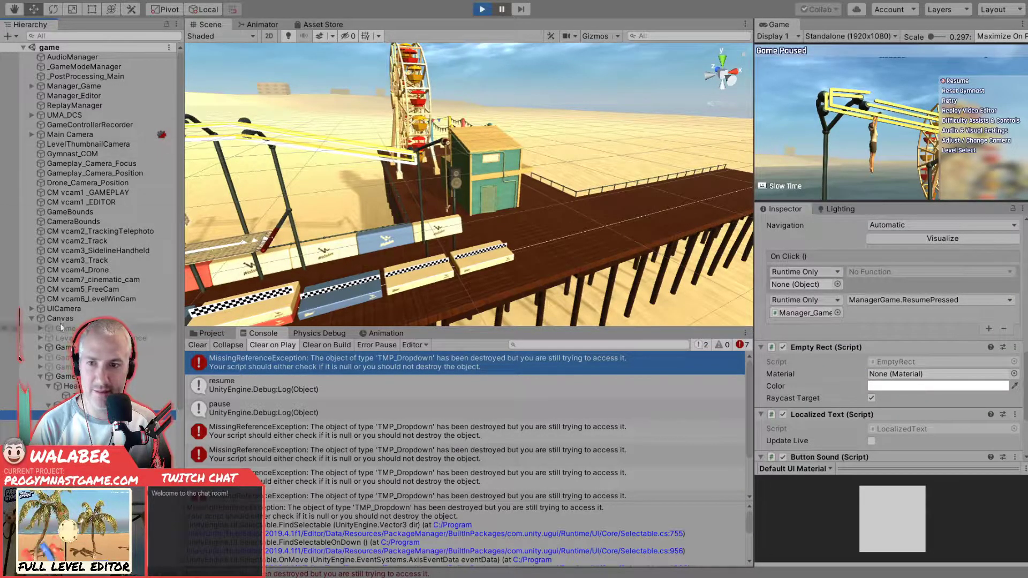
- Examine the On Click events of the pause menu's other buttons, from Reset Gymnast through the camera settings button
{"action": "left_click", "coordinate": [91, 424]}
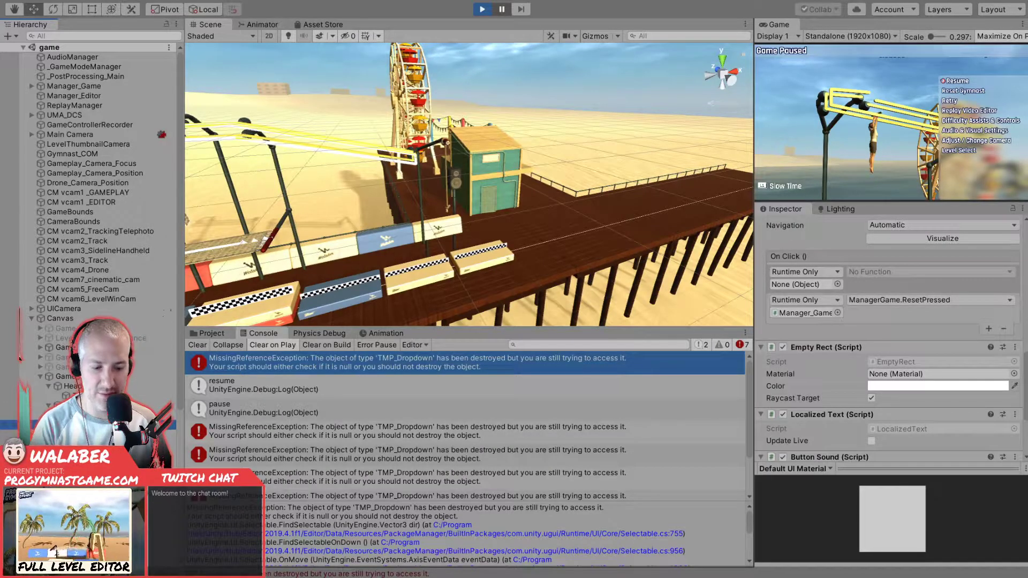
{"action": "left_click", "coordinate": [91, 434]}
{"action": "left_click", "coordinate": [91, 444]}
{"action": "left_click", "coordinate": [91, 454]}
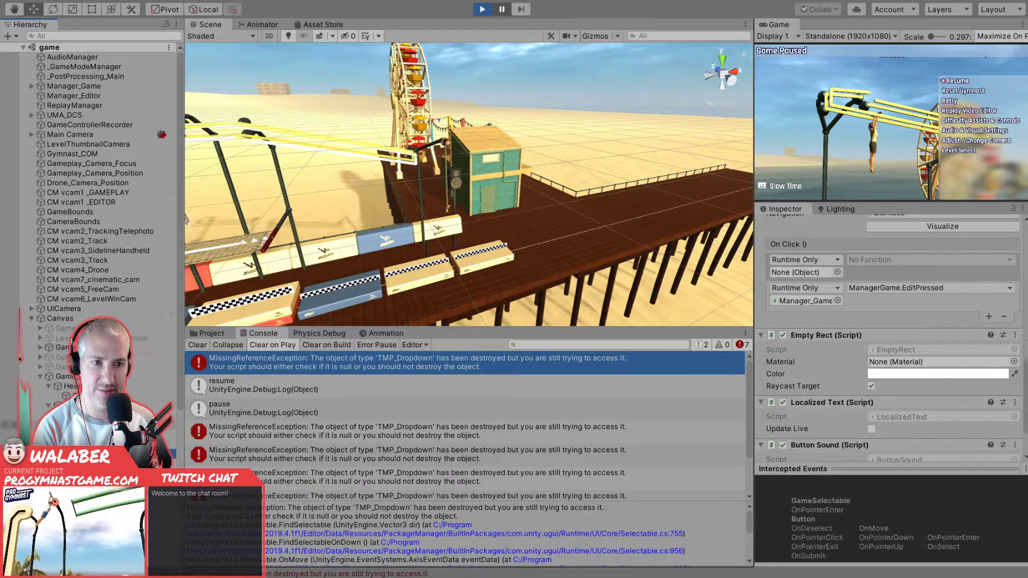
{"action": "key", "text": "Down"}
{"action": "key", "text": "Down"}
{"action": "key", "text": "Down"}
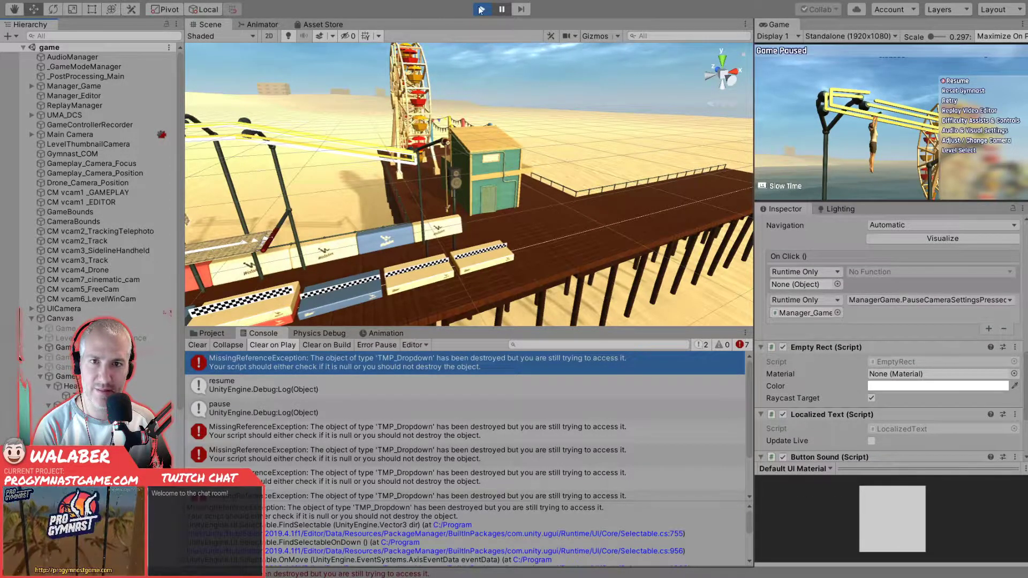
- Stop play mode and delete the empty On Click entry from the pause menu's Resume button under the Canvas
{"action": "left_click", "coordinate": [480, 9]}
{"action": "left_click", "coordinate": [31, 338]}
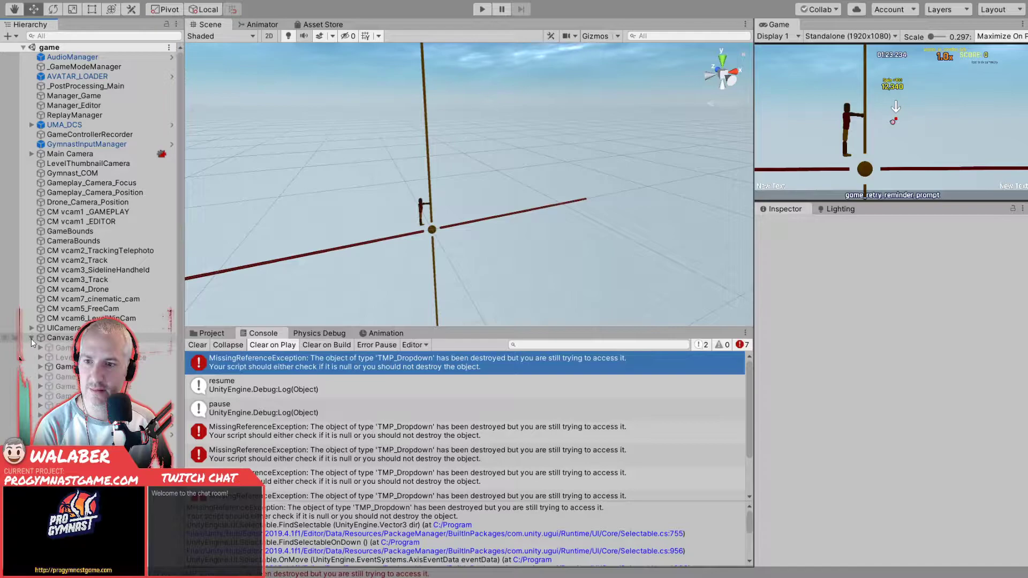
{"action": "left_click", "coordinate": [40, 397]}
{"action": "left_click", "coordinate": [69, 425]}
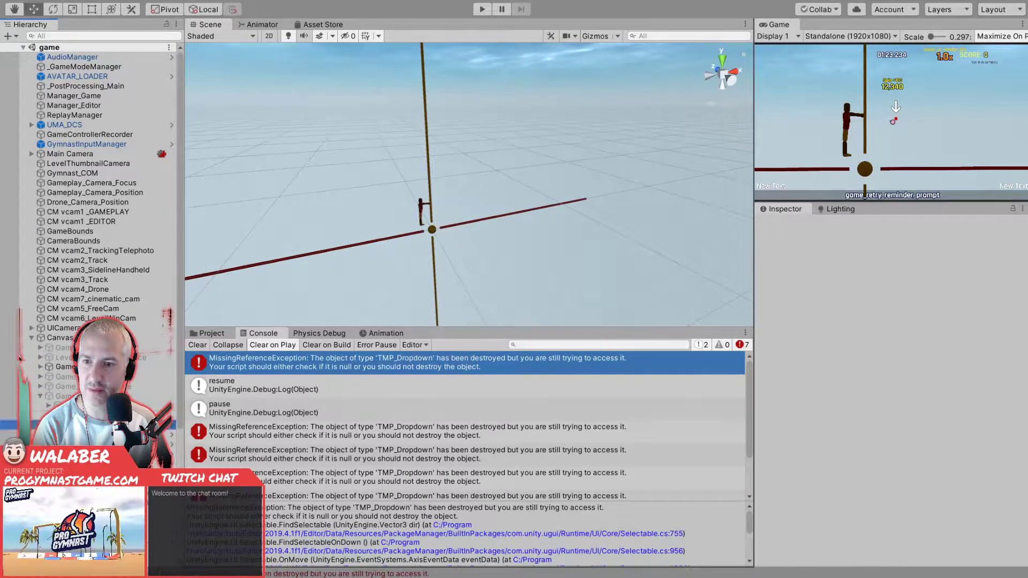
{"action": "scroll", "coordinate": [823, 407], "scroll_direction": "down", "scroll_amount": 5}
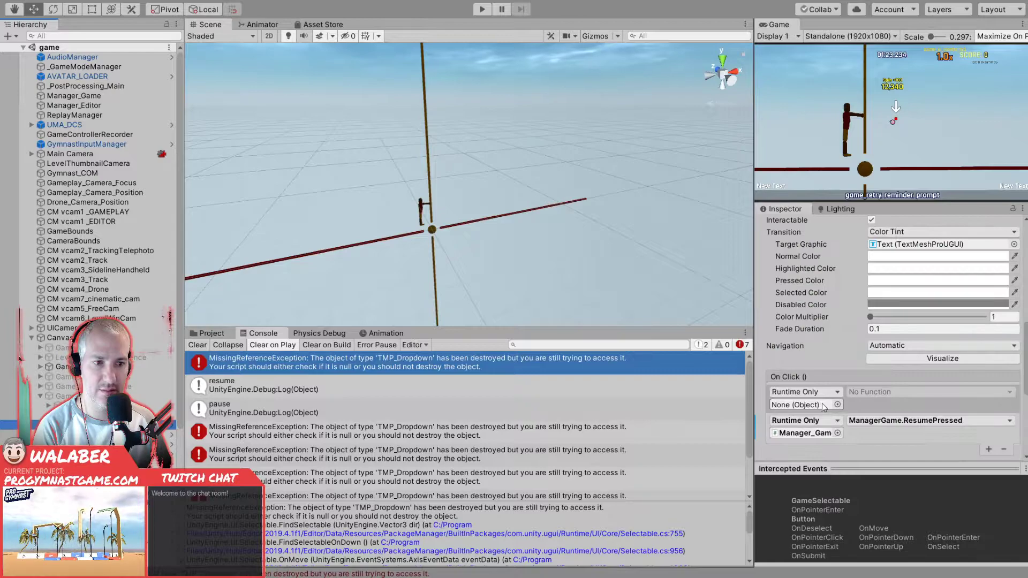
{"action": "left_click", "coordinate": [857, 406]}
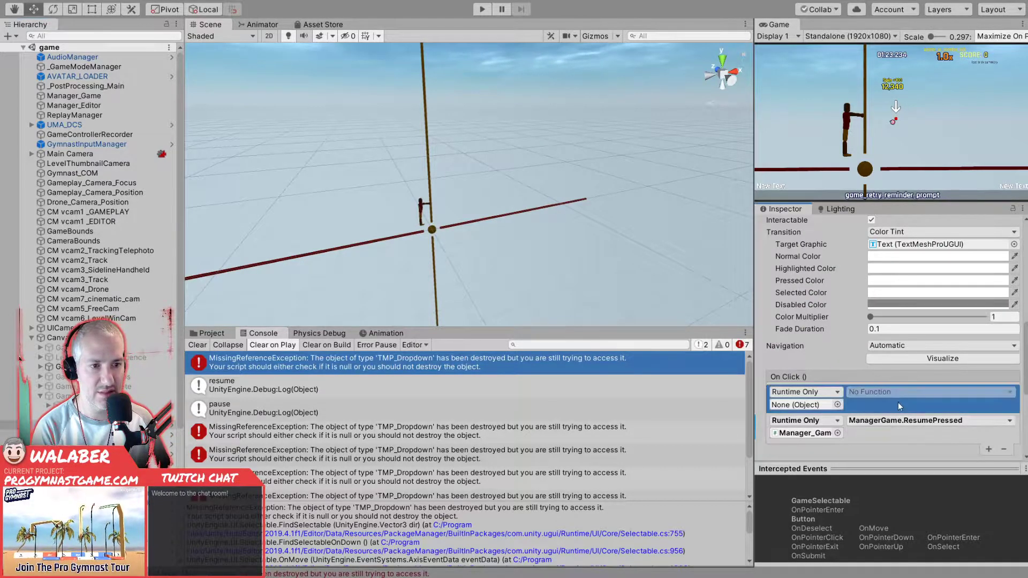
{"action": "left_click", "coordinate": [1008, 451]}
- Delete the empty On Click entries from the pause menu's Reset and Retry buttons, keeping their ManagerGame calls
{"action": "left_click", "coordinate": [129, 436]}
{"action": "left_click", "coordinate": [857, 406]}
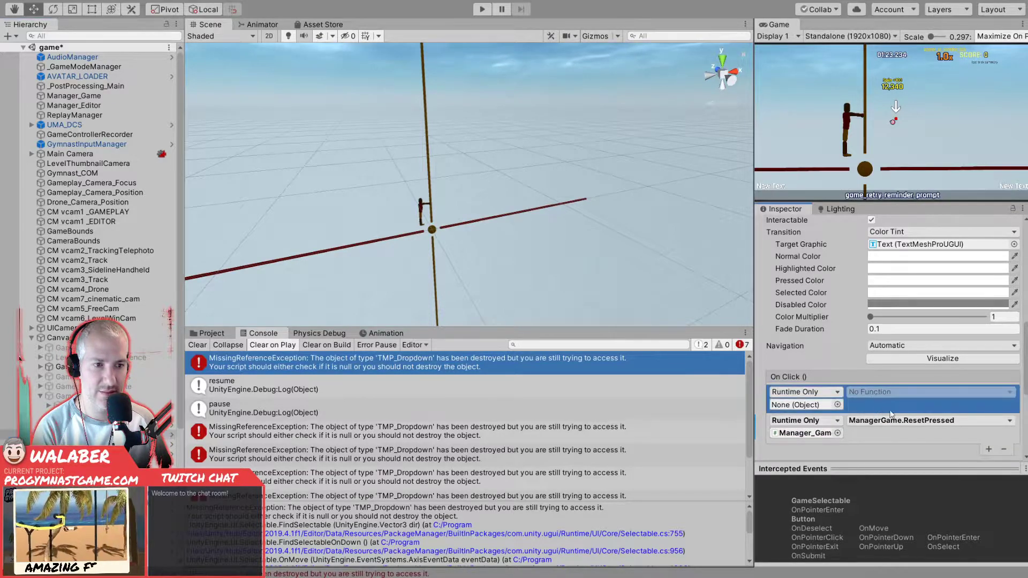
{"action": "left_click", "coordinate": [1004, 449]}
{"action": "left_click", "coordinate": [128, 445]}
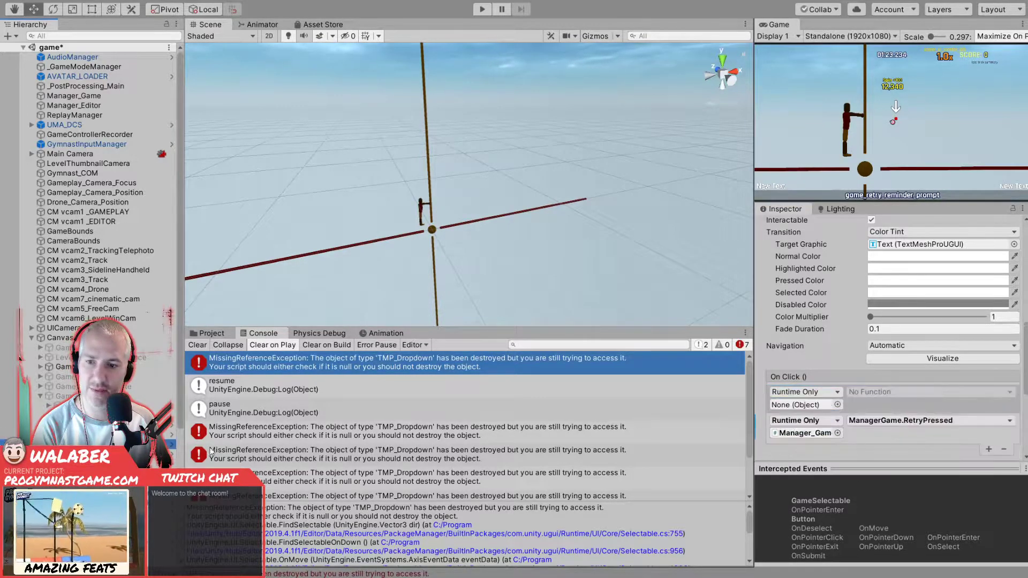
{"action": "left_click", "coordinate": [912, 409]}
{"action": "left_click", "coordinate": [1004, 450]}
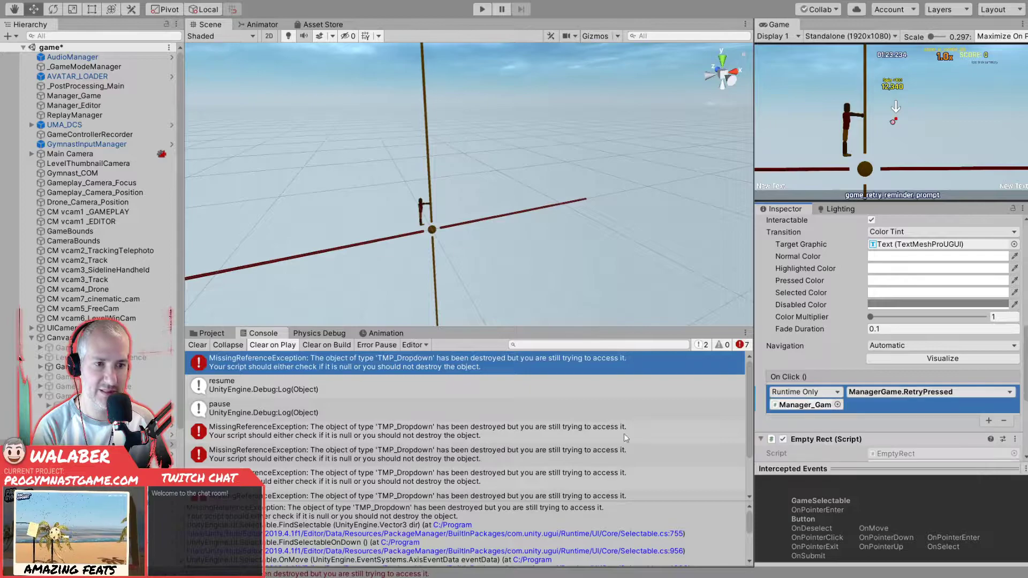
- Delete the empty On Click entries from the pause menu buttons that call ManagerGame.WatchReplayPressed and ManagerGame.EditPressed
{"action": "left_click", "coordinate": [129, 454]}
{"action": "left_click", "coordinate": [893, 406]}
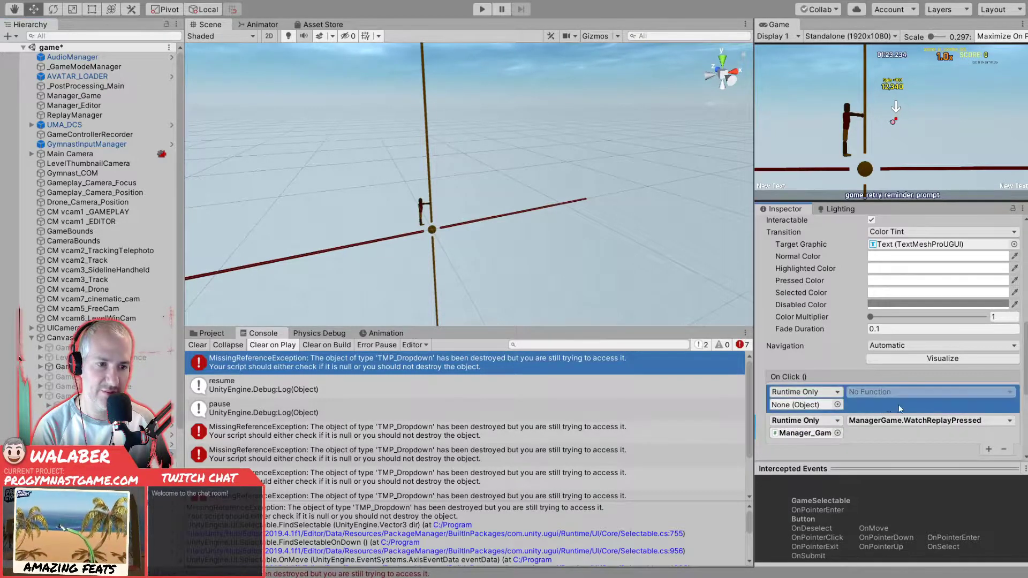
{"action": "left_click", "coordinate": [1004, 449]}
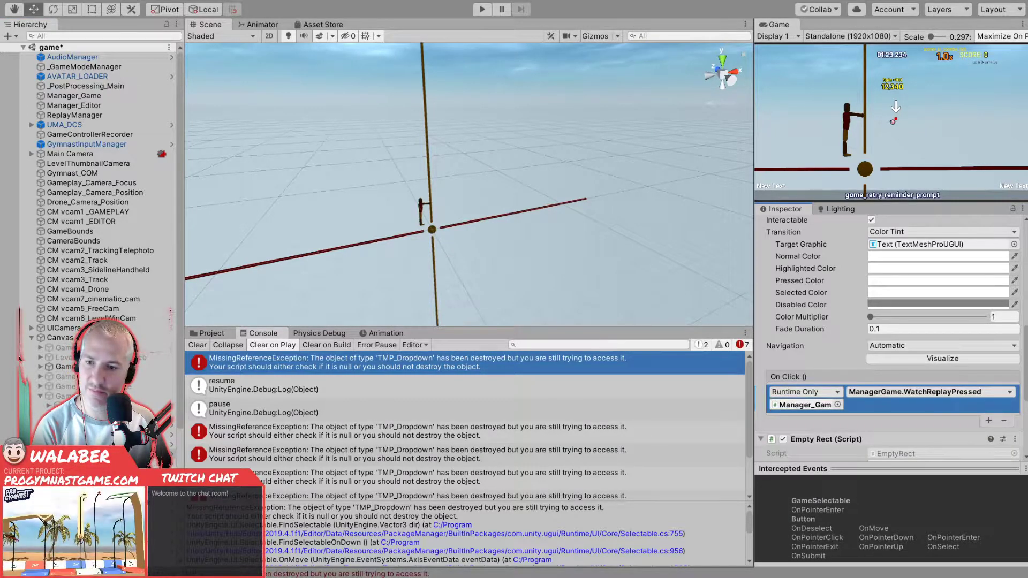
{"action": "left_click", "coordinate": [129, 454]}
{"action": "left_click", "coordinate": [128, 464]}
{"action": "left_click", "coordinate": [903, 411]}
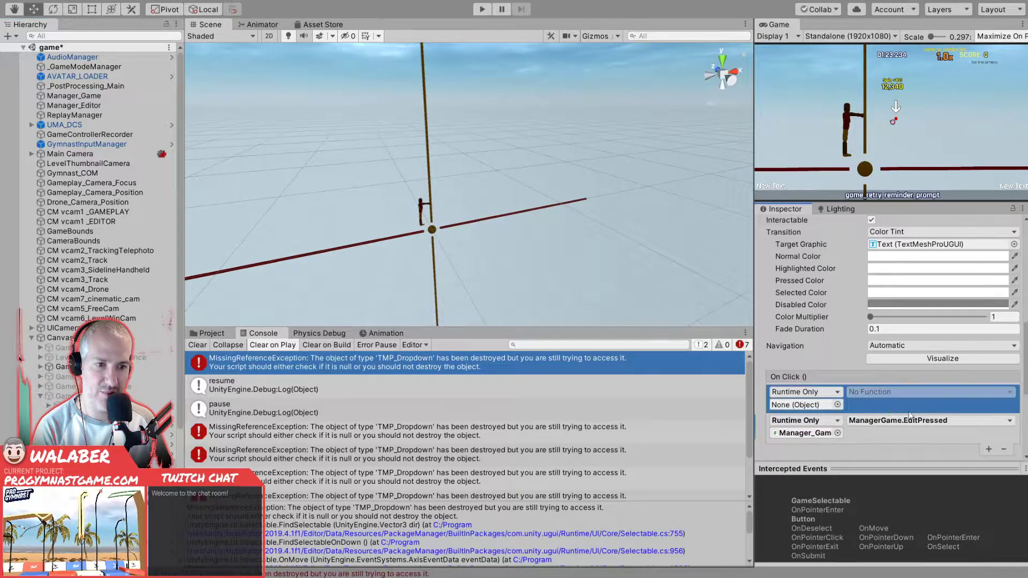
{"action": "left_click", "coordinate": [1004, 449]}
- Delete the empty On Click entries from the pause menu's general settings button and its audio and visual settings button
{"action": "left_click", "coordinate": [128, 454]}
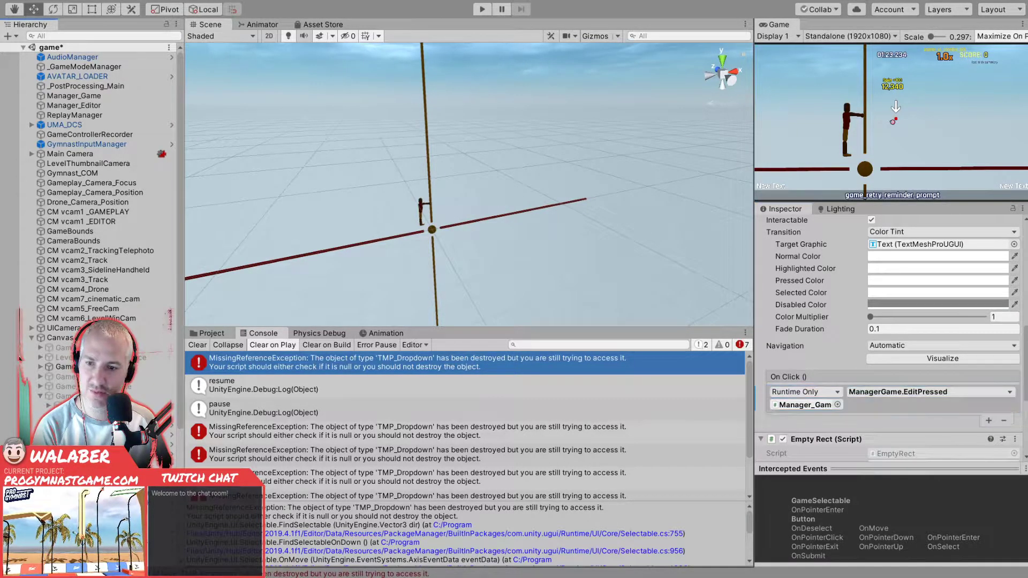
{"action": "left_click", "coordinate": [914, 408]}
{"action": "left_click", "coordinate": [1004, 449]}
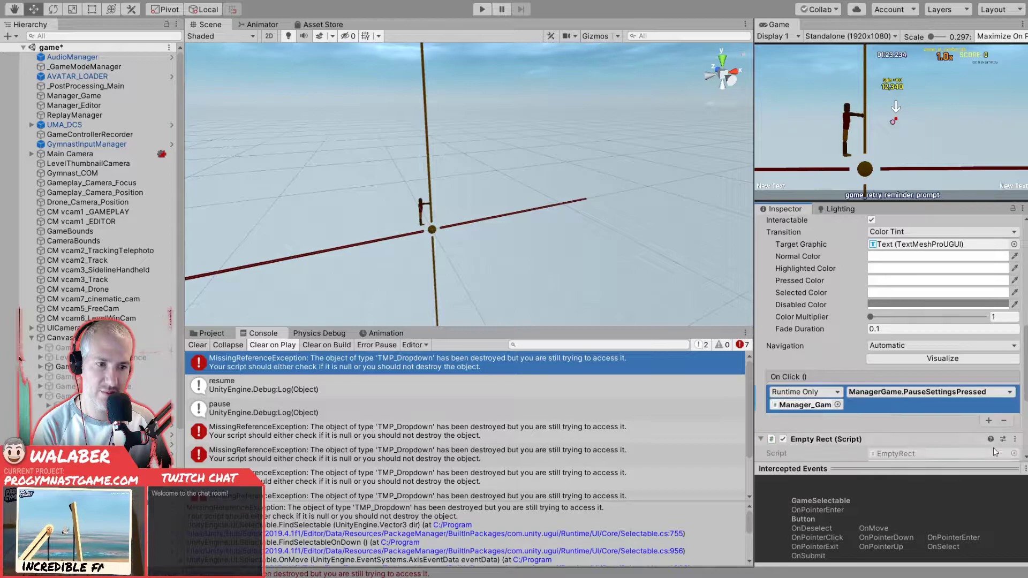
{"action": "left_click", "coordinate": [128, 463]}
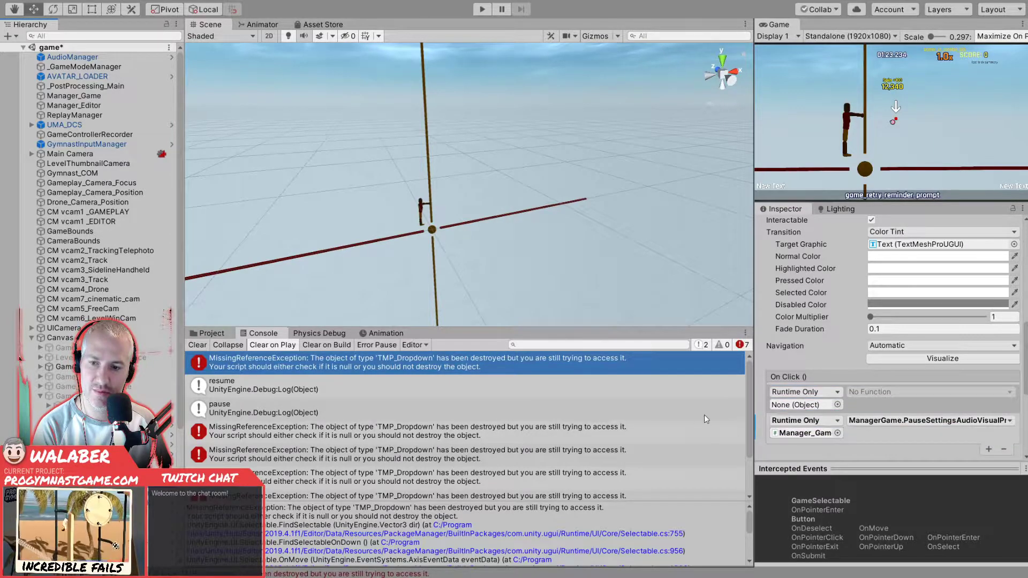
{"action": "left_click", "coordinate": [914, 399]}
{"action": "left_click", "coordinate": [1004, 451]}
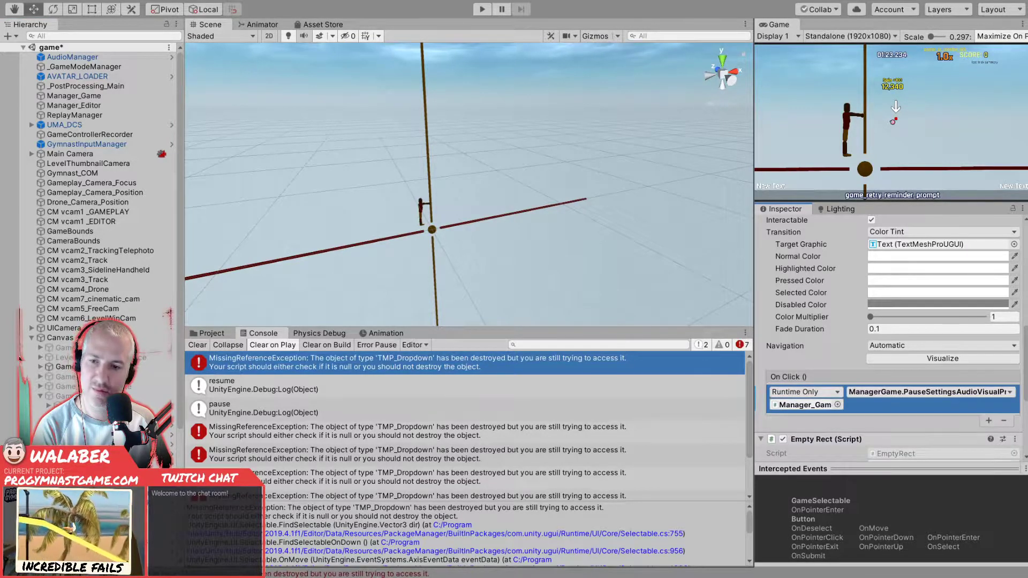
- Delete the empty On Click entry from the pause menu's camera settings button, and delete the button calling the missing ManagerGame.SendFeedback function
{"action": "key", "text": "ctrl+z"}
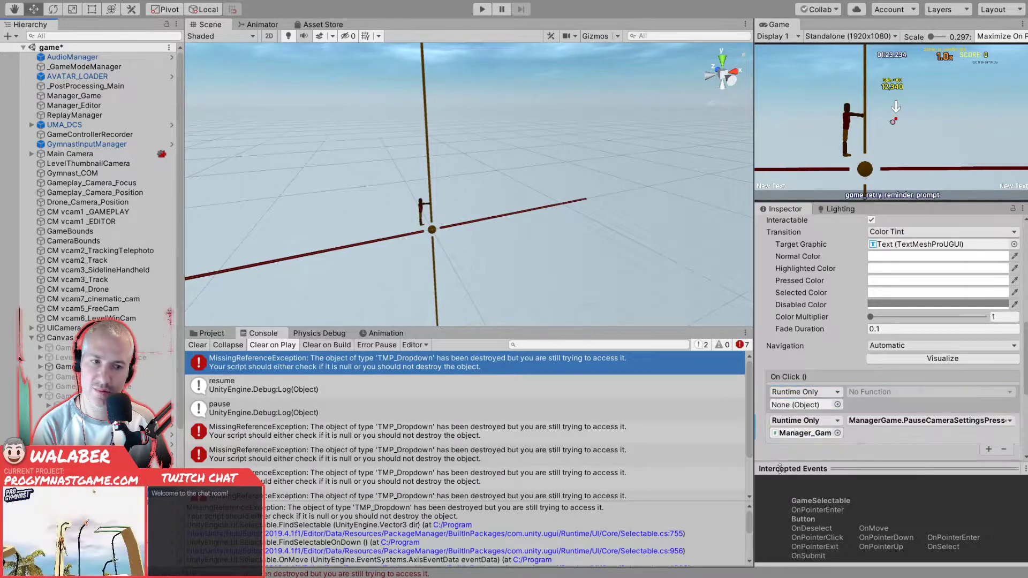
{"action": "left_click", "coordinate": [1003, 449]}
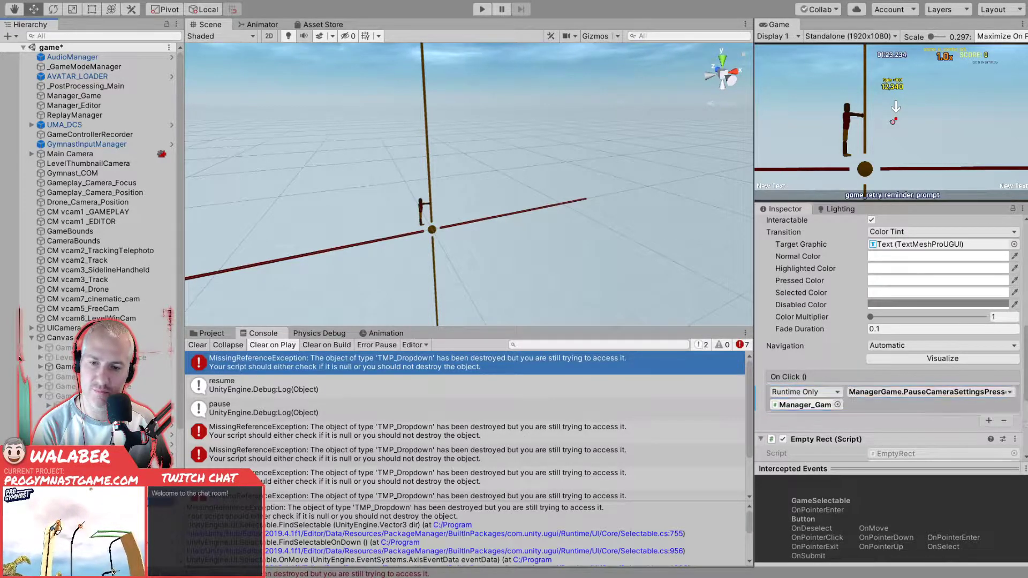
{"action": "key", "text": "ctrl+z"}
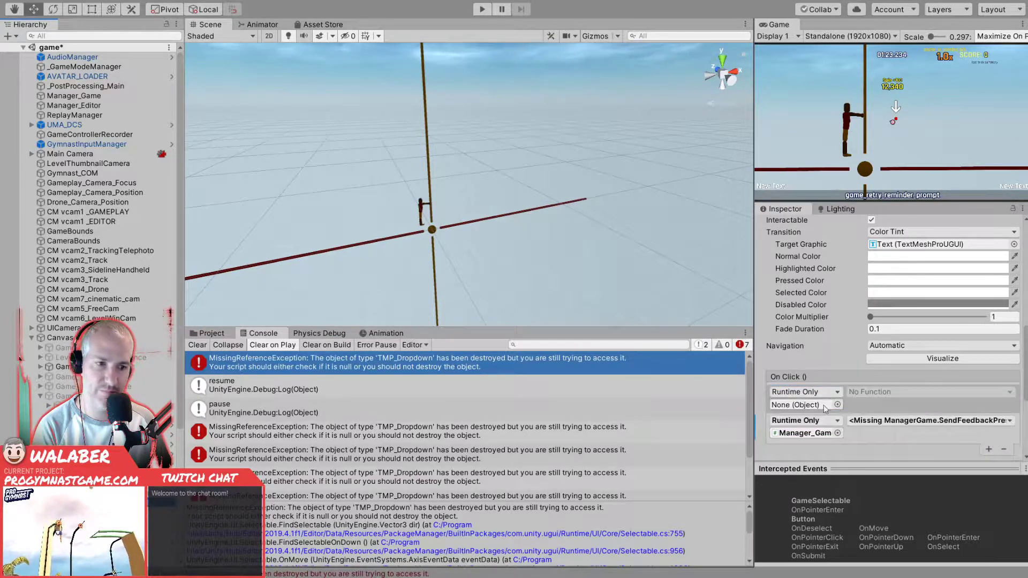
{"action": "left_click", "coordinate": [1002, 449]}
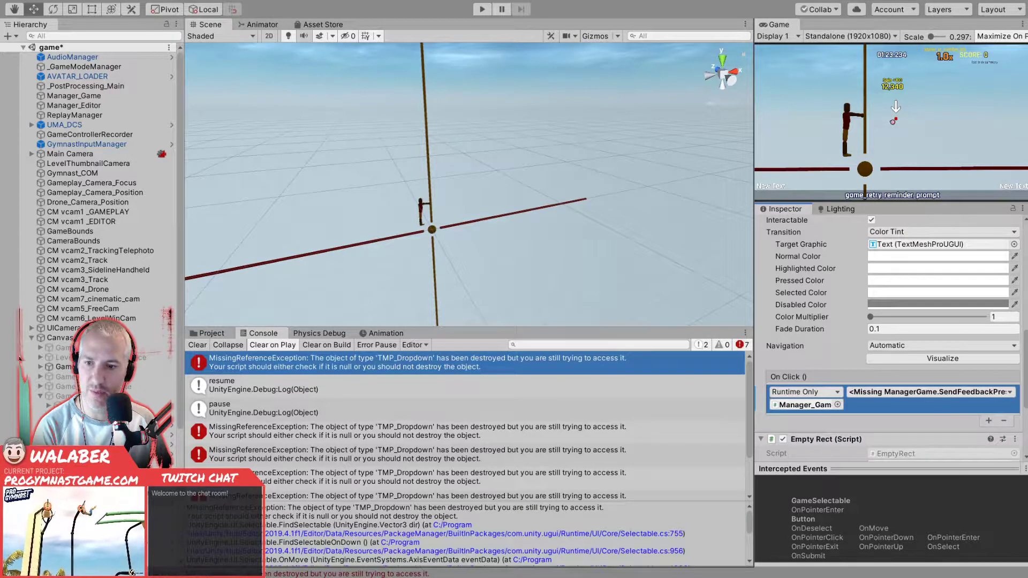
{"action": "left_click", "coordinate": [159, 502]}
{"action": "key", "text": "Delete"}
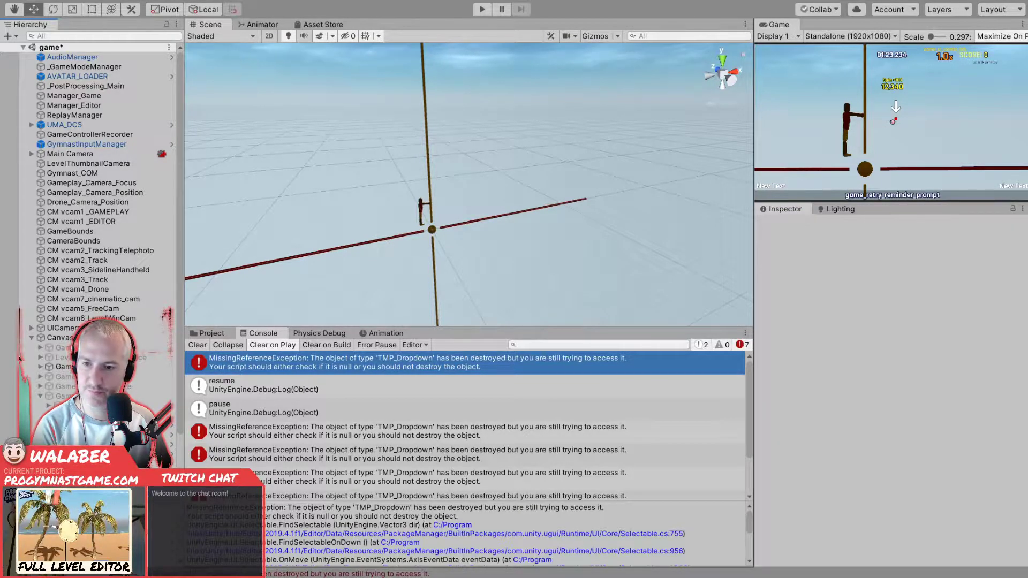
- Delete the empty On Click entry from the pause menu's quit button, keeping ManagerGame.QuitPressed, and save the game scene
{"action": "left_click", "coordinate": [159, 502]}
{"action": "scroll", "coordinate": [917, 396], "scroll_direction": "down", "scroll_amount": 10}
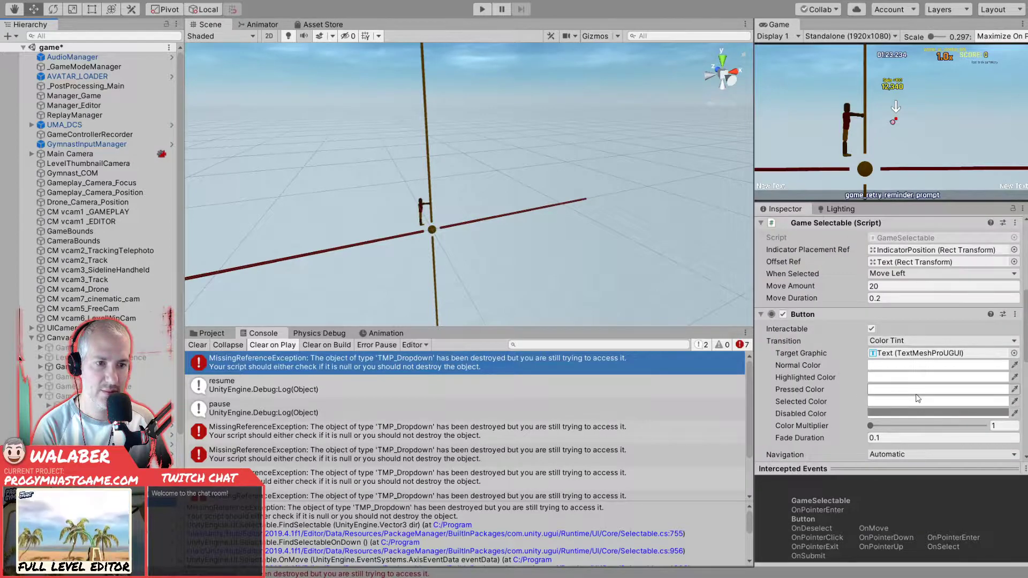
{"action": "left_click", "coordinate": [917, 397]}
{"action": "left_click", "coordinate": [1003, 449]}
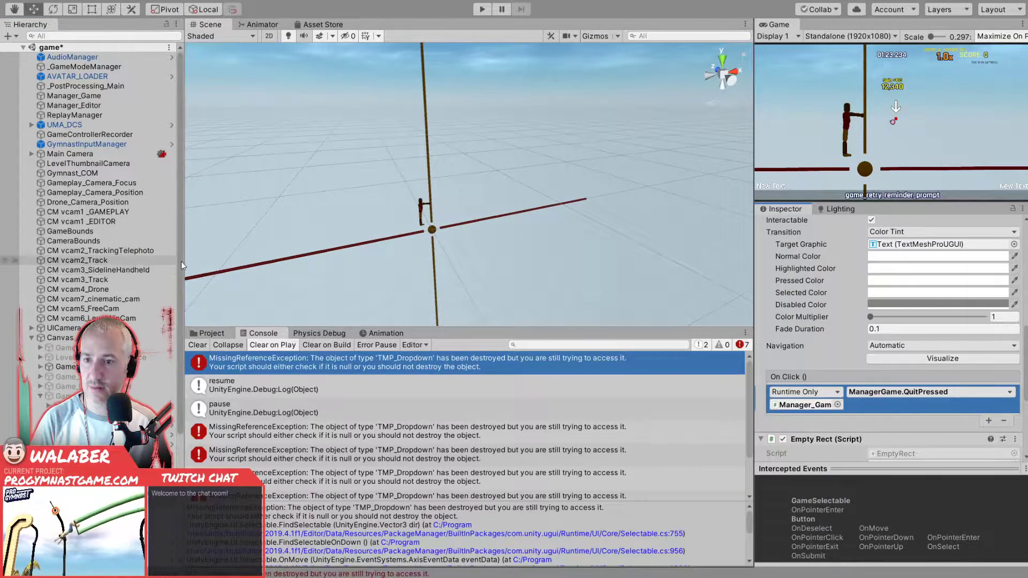
{"action": "key", "text": "ctrl+s"}
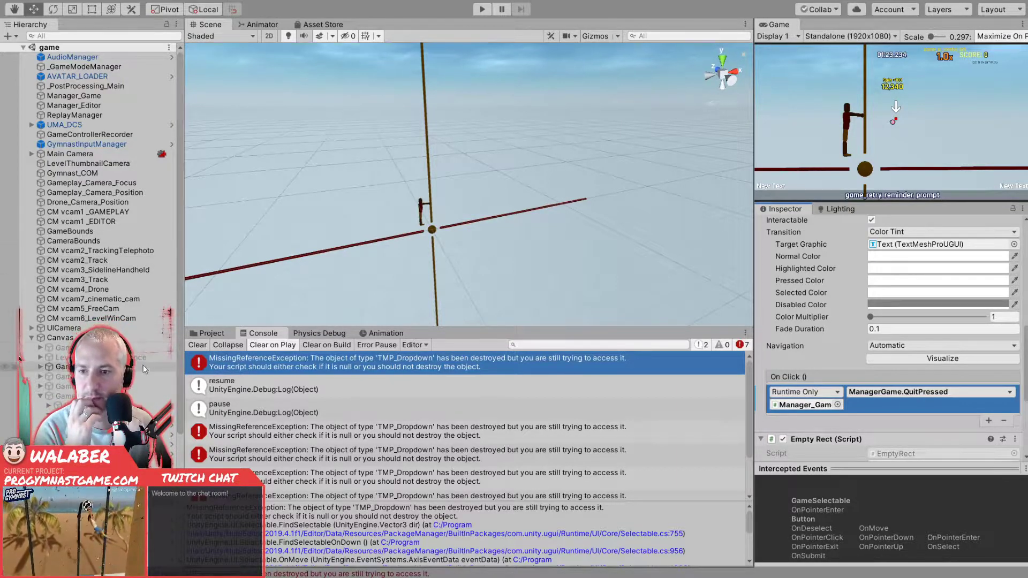
- Examine the explicit navigation and On Click entries of the settings buttons under the Canvas, including ButtonRemapControls
{"action": "scroll", "coordinate": [18, 357], "scroll_direction": "down", "scroll_amount": 5}
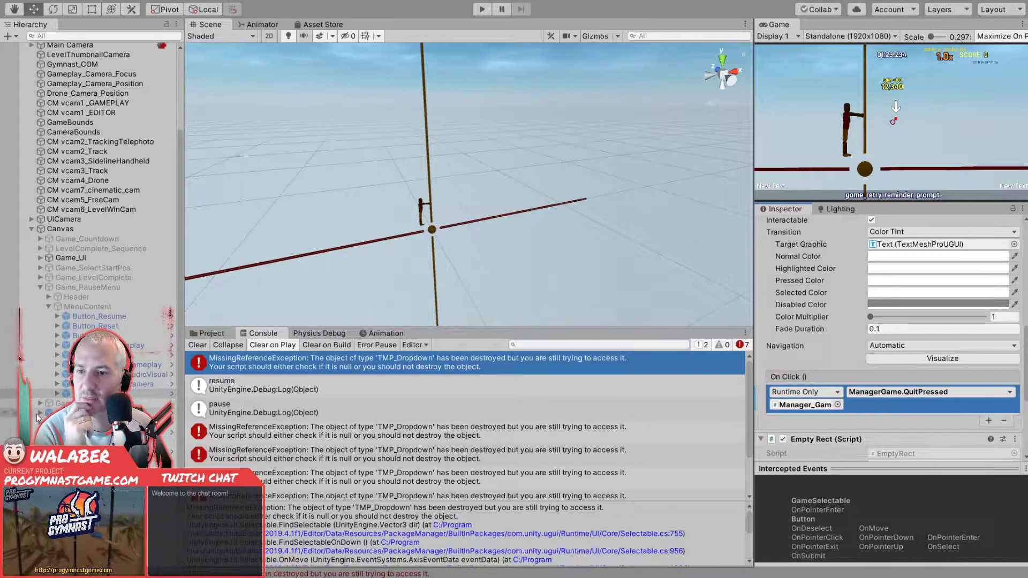
{"action": "left_click", "coordinate": [38, 414]}
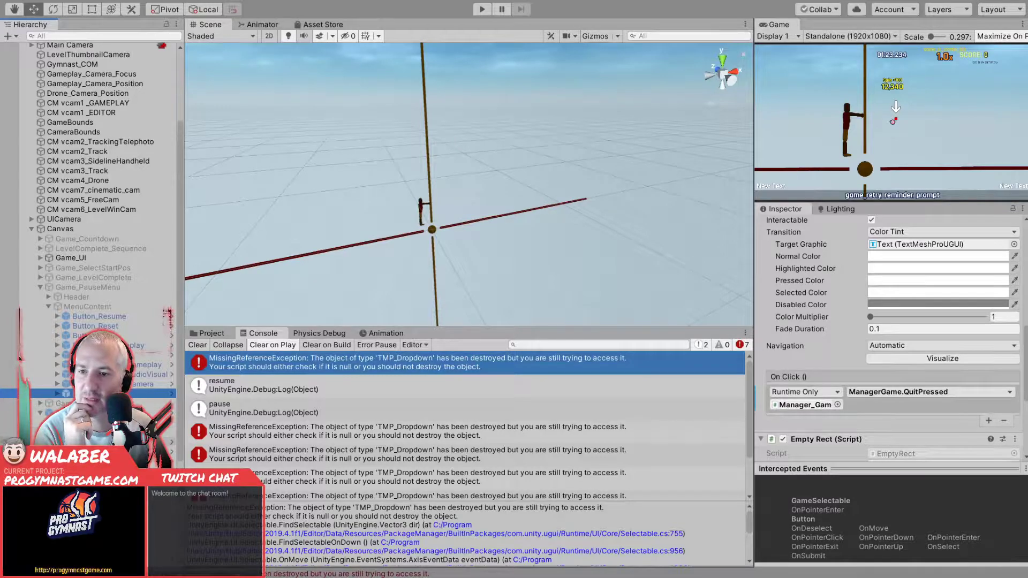
{"action": "left_click", "coordinate": [81, 442]}
{"action": "key", "text": "Down"}
{"action": "key", "text": "Down"}
{"action": "key", "text": "Down"}
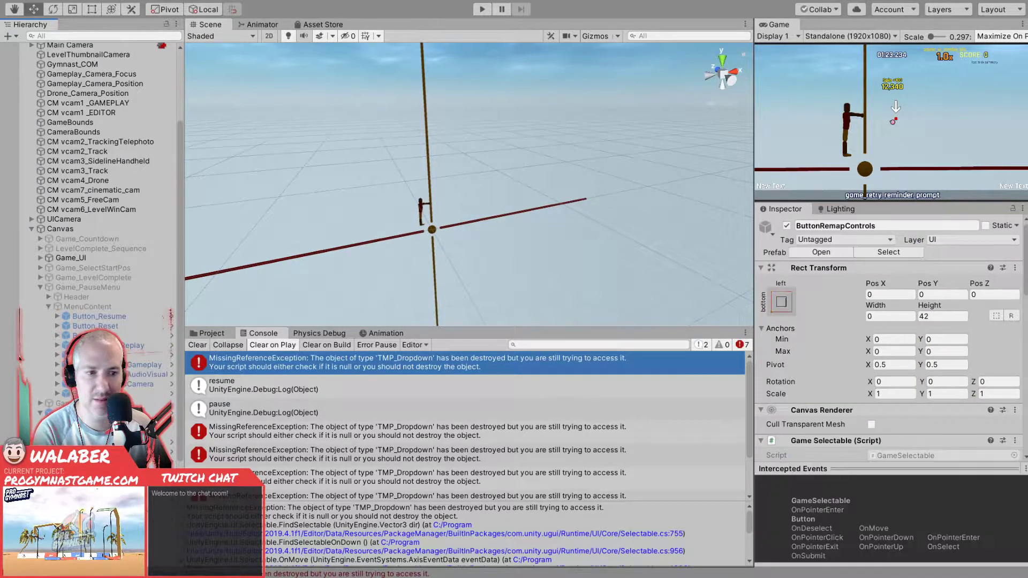
{"action": "scroll", "coordinate": [840, 356], "scroll_direction": "down", "scroll_amount": 10}
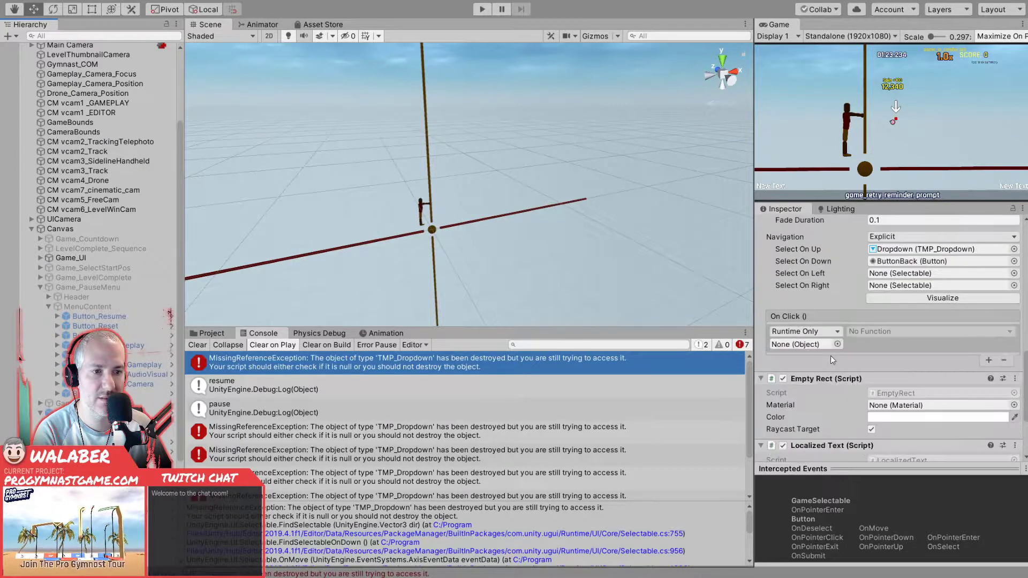
{"action": "key", "text": "Down"}
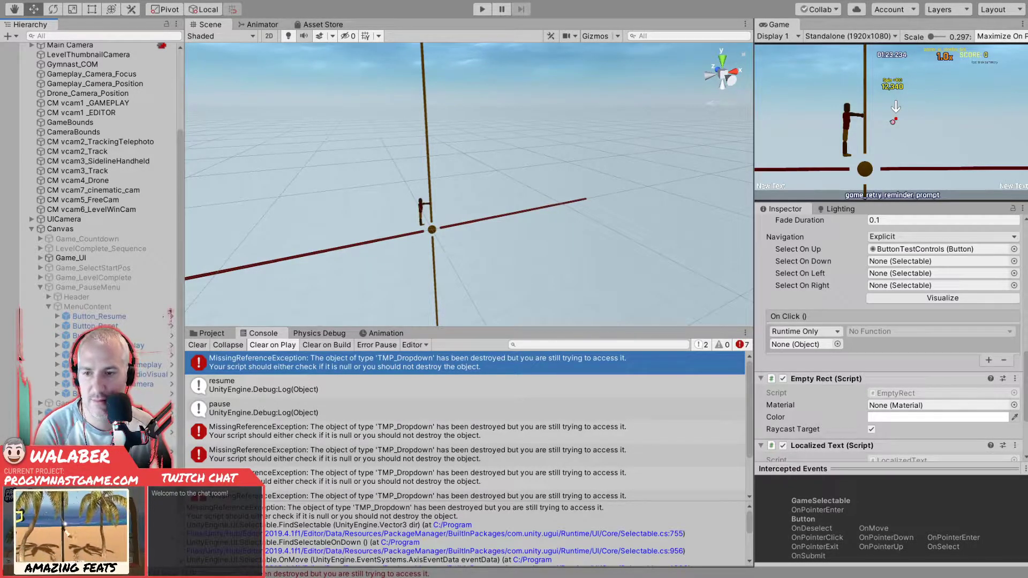
- Delete the empty On Click entries from the confirmation popup's Cancel and OK buttons, keeping their ConfirmationPopup calls
{"action": "left_click", "coordinate": [102, 503]}
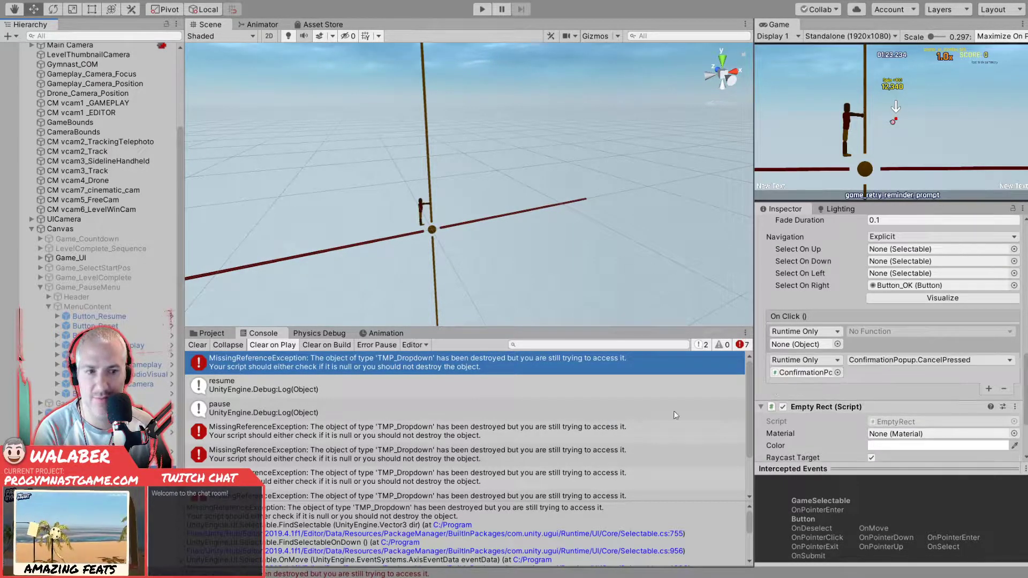
{"action": "scroll", "coordinate": [853, 371], "scroll_direction": "down", "scroll_amount": 3}
{"action": "scroll", "coordinate": [854, 371], "scroll_direction": "up", "scroll_amount": 3}
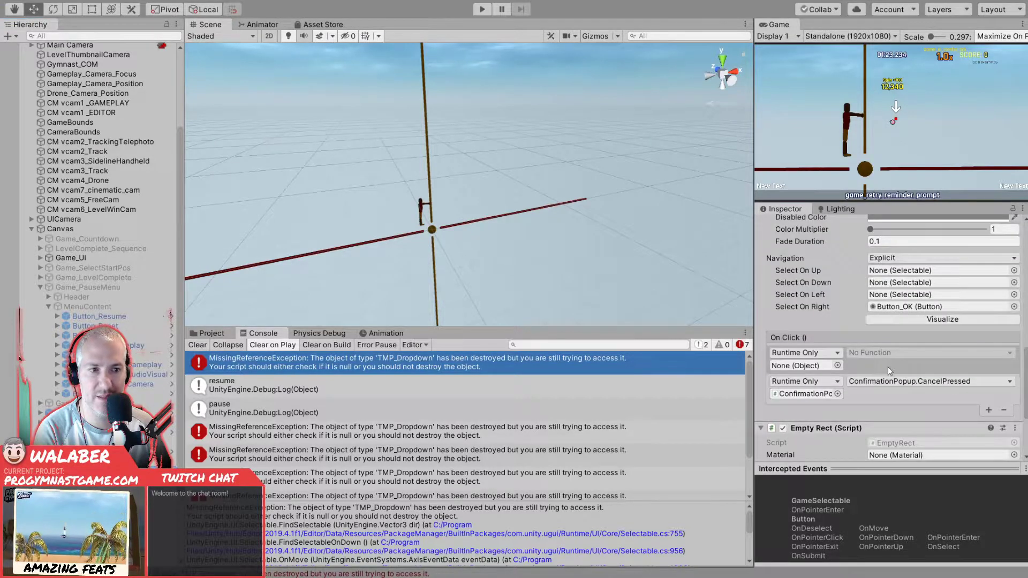
{"action": "left_click", "coordinate": [854, 370]}
{"action": "left_click", "coordinate": [1004, 411]}
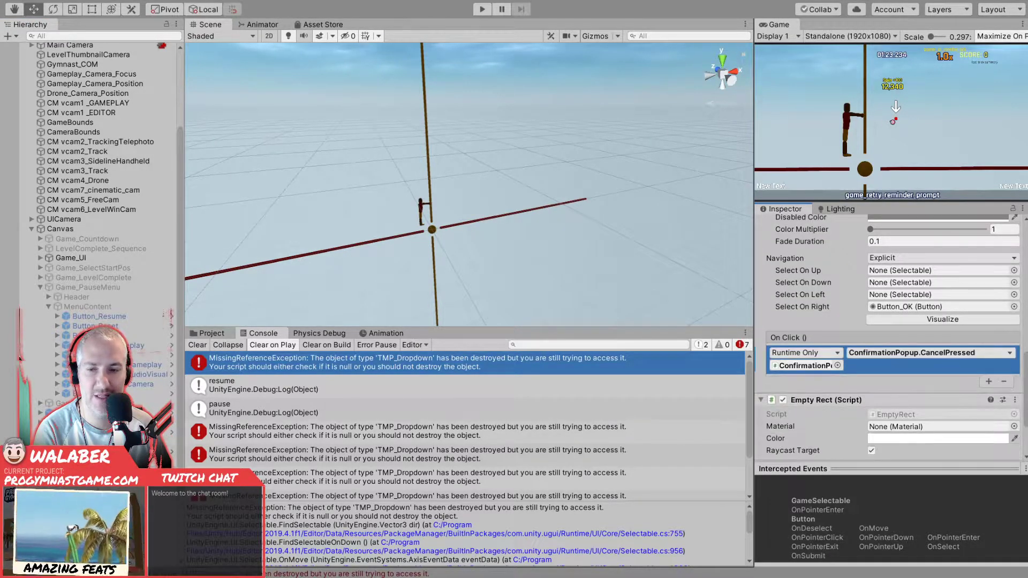
{"action": "left_click", "coordinate": [101, 513]}
{"action": "left_click", "coordinate": [891, 365]}
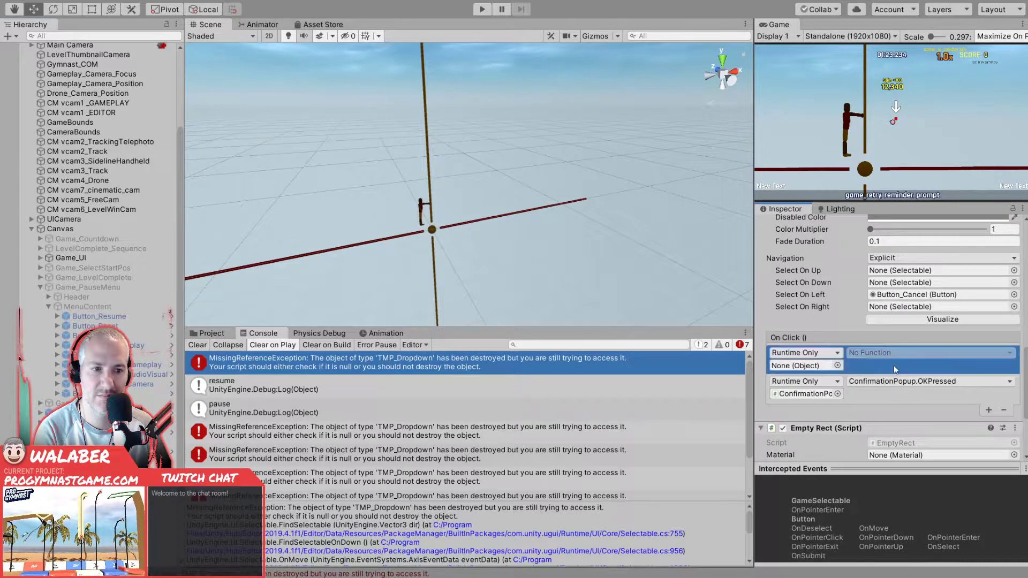
{"action": "left_click", "coordinate": [1007, 411]}
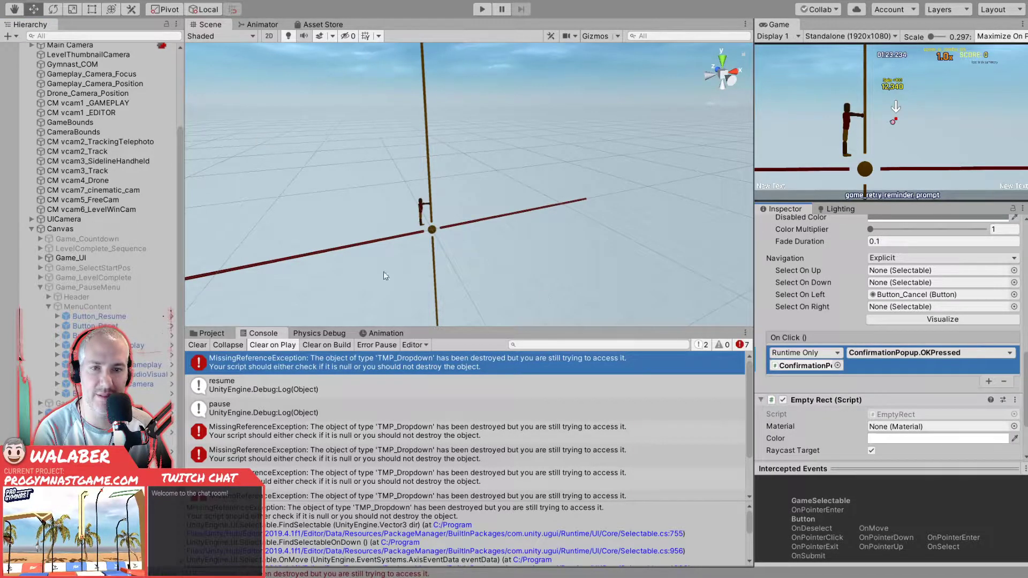
- Run the game, check selection movement through the level editor's menu entries, and start the level with Play
{"action": "left_click", "coordinate": [107, 306]}
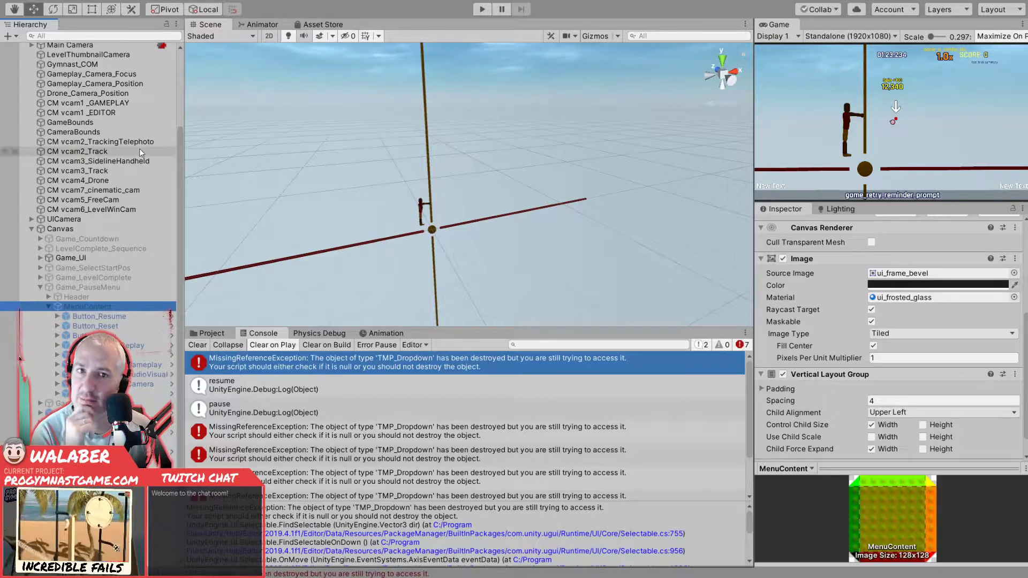
{"action": "left_click", "coordinate": [484, 9]}
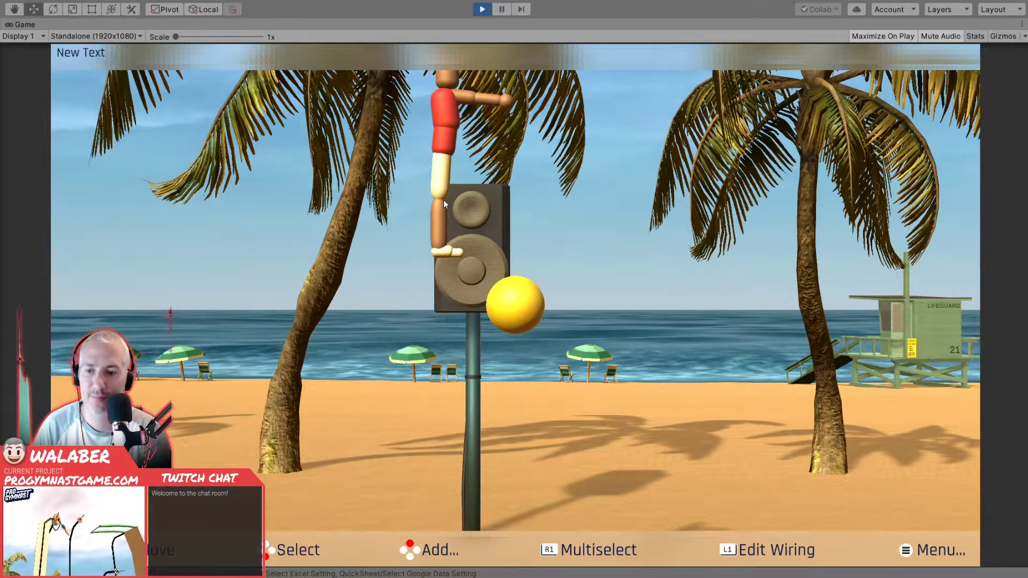
{"action": "key", "text": "Escape"}
{"action": "key", "text": "Down"}
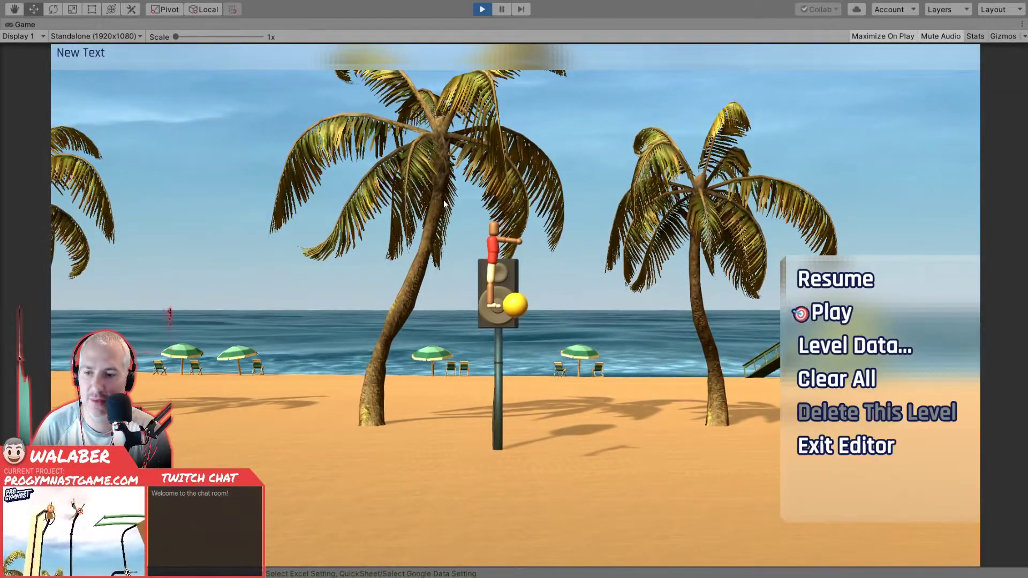
{"action": "key", "text": "Down"}
{"action": "key", "text": "Down"}
{"action": "key", "text": "Down"}
{"action": "key", "text": "Up"}
- Pause the level and move the selection up and down through the pause menu to test its navigation
{"action": "key", "text": "Up"}
{"action": "key", "text": "Up"}
{"action": "key", "text": "Up"}
{"action": "key", "text": "Down"}
{"action": "key", "text": "Return"}
{"action": "key", "text": "Escape"}
{"action": "key", "text": "Down"}
{"action": "key", "text": "Down"}
{"action": "key", "text": "Down"}
{"action": "key", "text": "Down"}
{"action": "key", "text": "Down"}
{"action": "key", "text": "Up"}
{"action": "key", "text": "Up"}
{"action": "key", "text": "Up"}
{"action": "key", "text": "Up"}
{"action": "key", "text": "Down"}
{"action": "key", "text": "Down"}
{"action": "key", "text": "Down"}
{"action": "key", "text": "Down"}
{"action": "key", "text": "Down"}
{"action": "key", "text": "Up"}
{"action": "key", "text": "Up"}
{"action": "key", "text": "Up"}
{"action": "key", "text": "Up"}
{"action": "key", "text": "Up"}
{"action": "key", "text": "Up"}
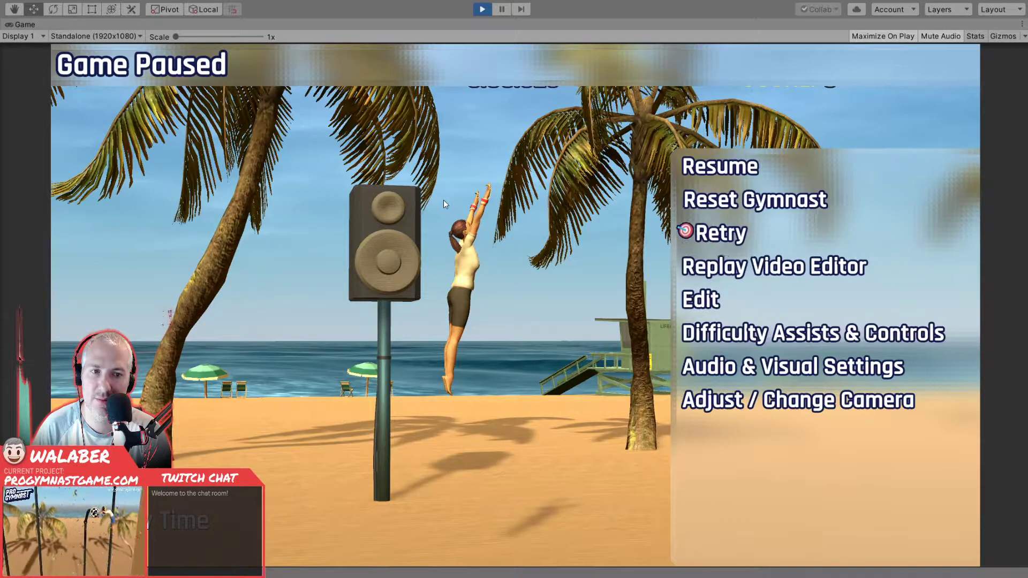
{"action": "key", "text": "Down"}
{"action": "key", "text": "Down"}
- Return to the level editor with Edit, exit the editor, and dismiss the envelope on the California Beach Tour screen with Done
{"action": "key", "text": "Down"}
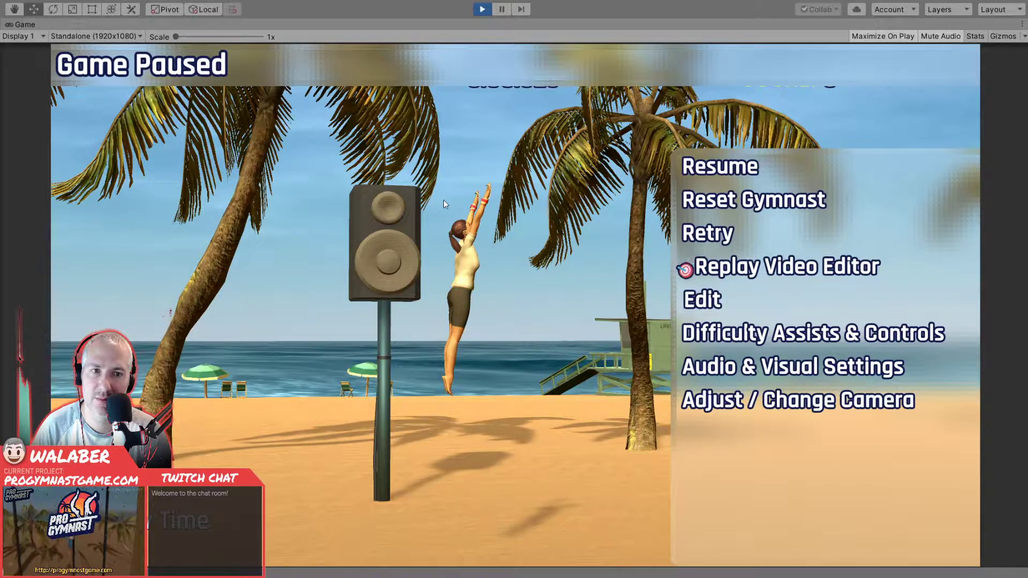
{"action": "key", "text": "Return"}
{"action": "key", "text": "Down"}
{"action": "key", "text": "Down"}
{"action": "key", "text": "Down"}
{"action": "key", "text": "Down"}
{"action": "key", "text": "Down"}
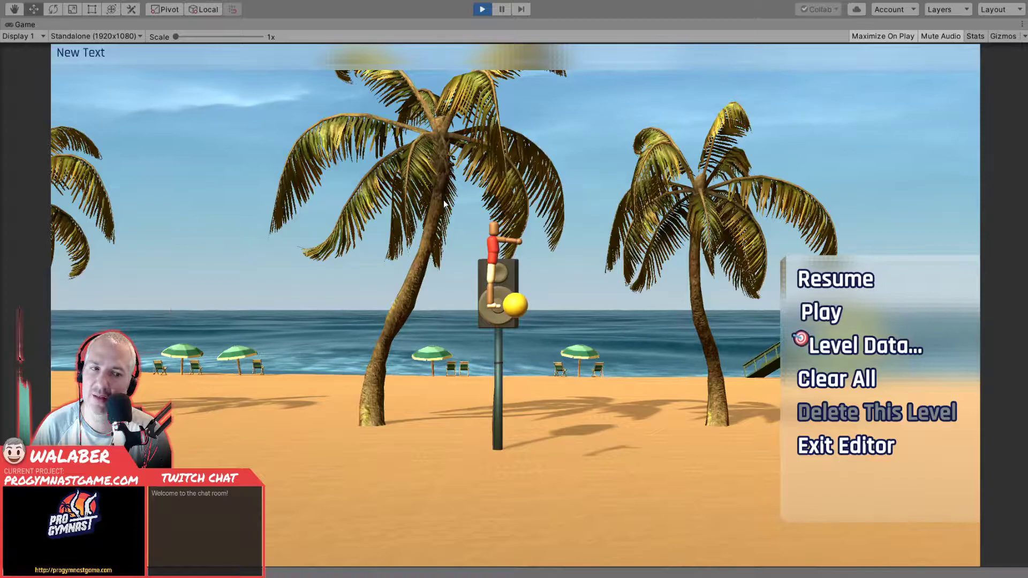
{"action": "key", "text": "Return"}
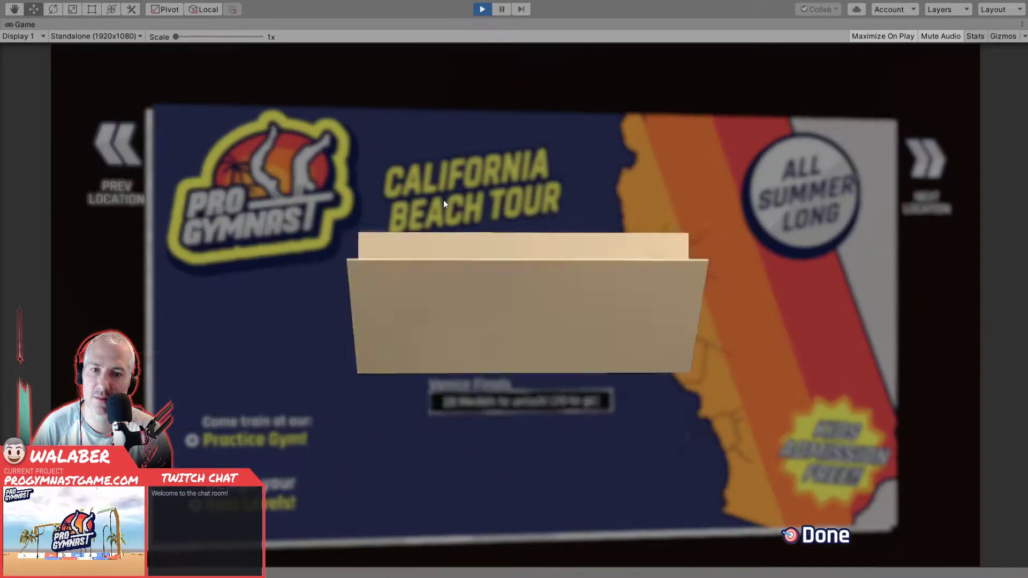
{"action": "key", "text": "Return"}
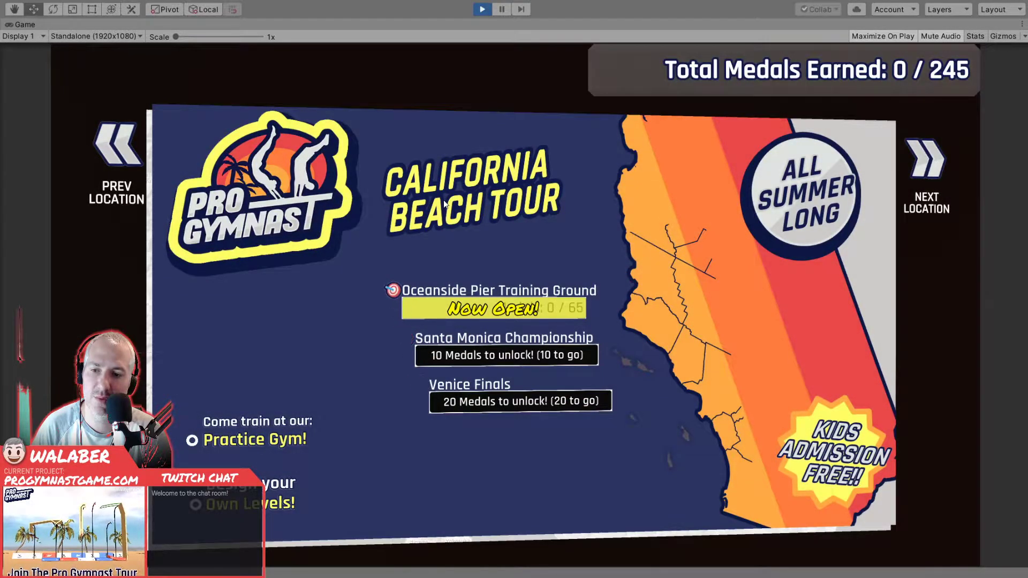
- Open the Oceanside Pier Training Ground score sheet and start the Drop Slide level
{"action": "key", "text": "Return"}
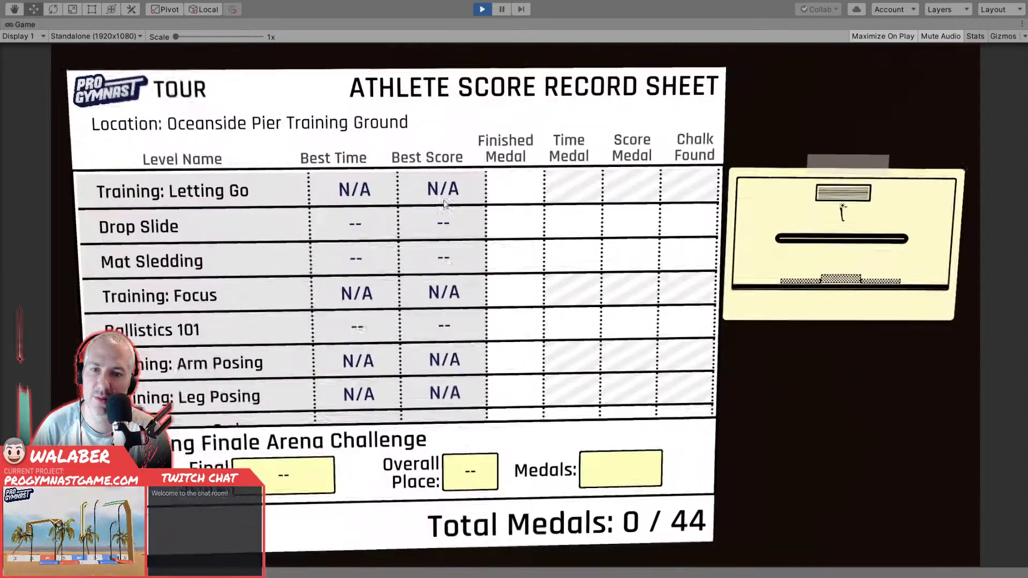
{"action": "key", "text": "Down"}
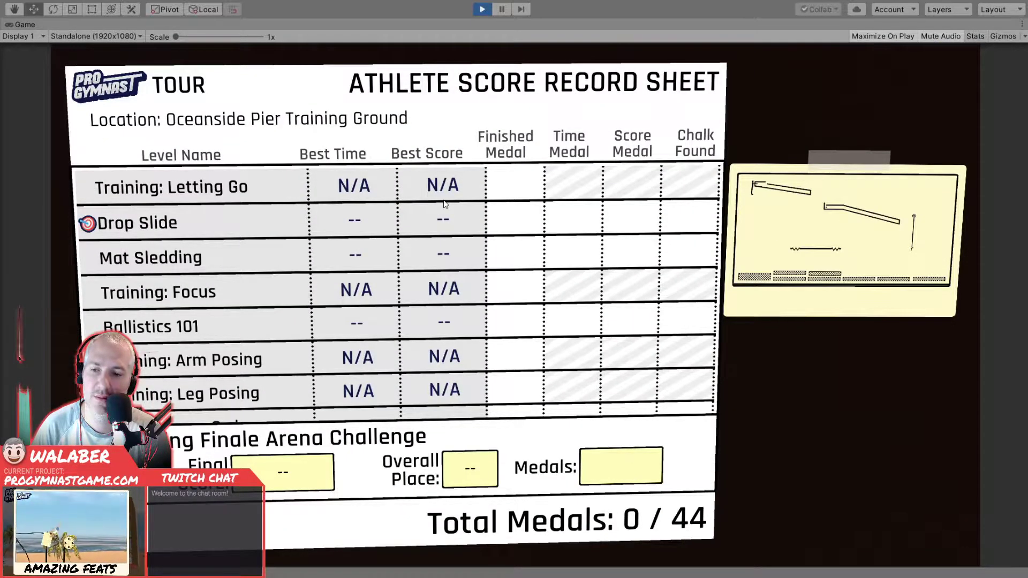
{"action": "key", "text": "Return"}
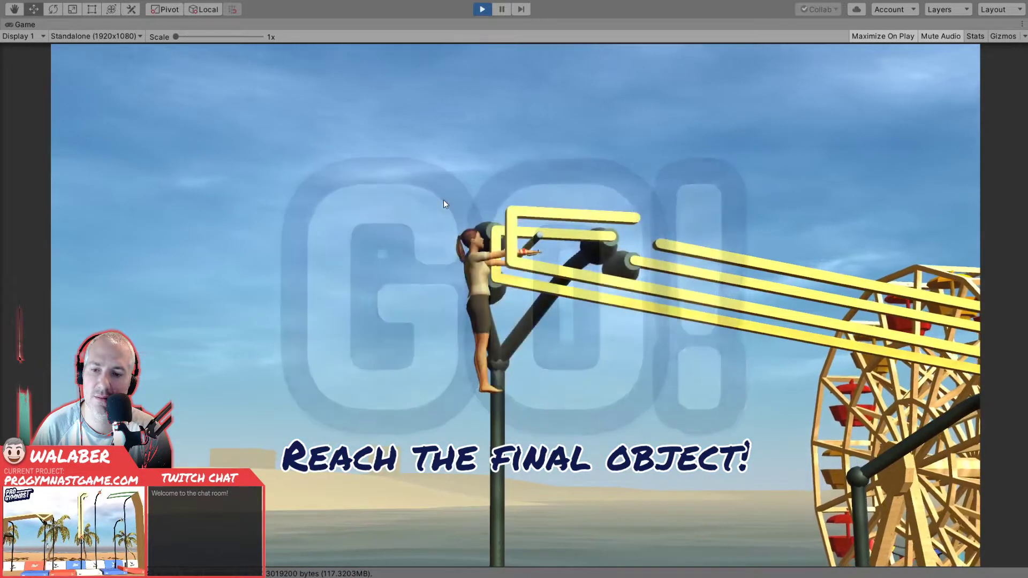
- Pause the Drop Slide level, leave it through Level Select, and back out to the main menu
{"action": "key", "text": "Escape"}
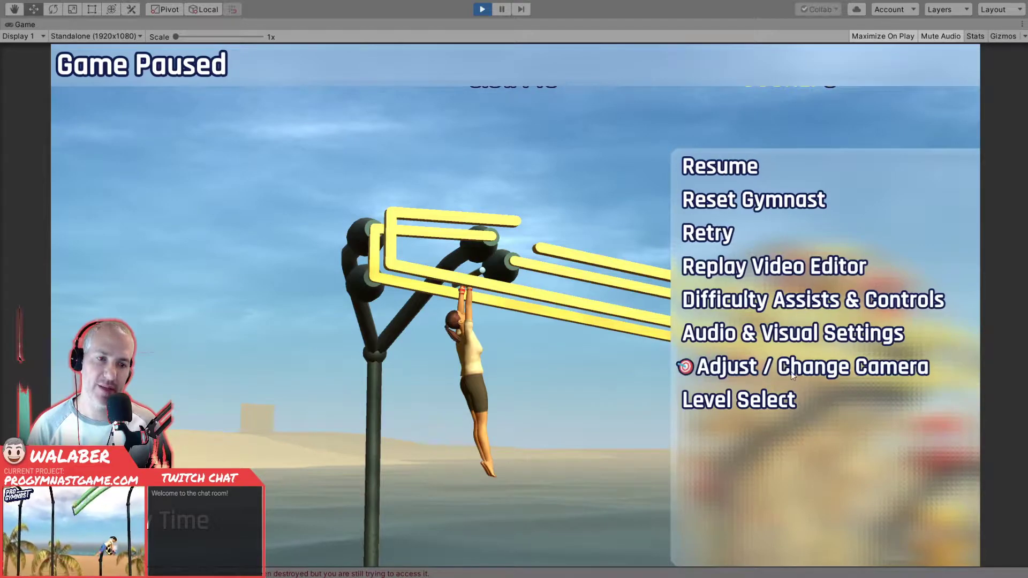
{"action": "left_click", "coordinate": [778, 405]}
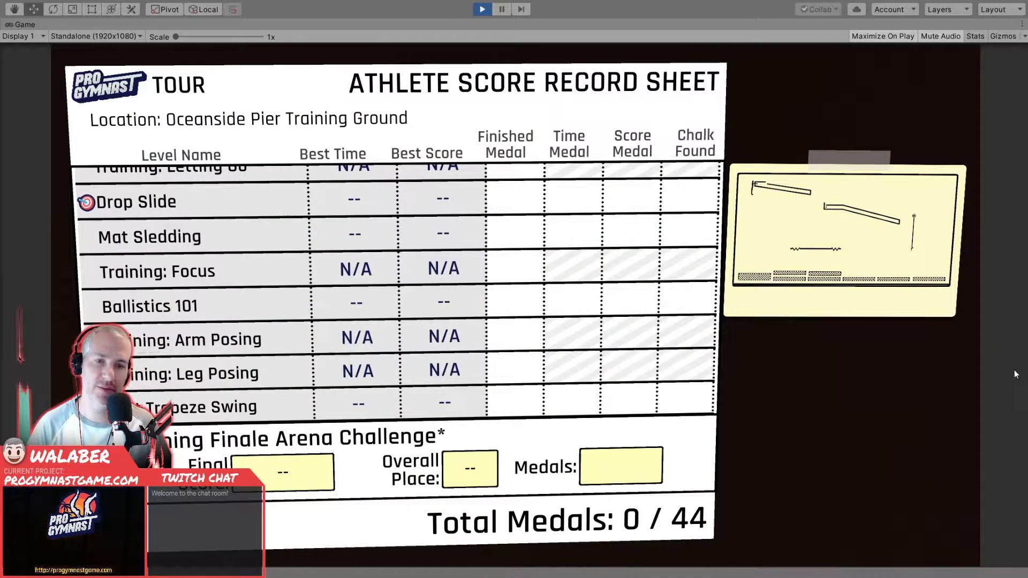
{"action": "key", "text": "Escape"}
{"action": "key", "text": "Escape"}
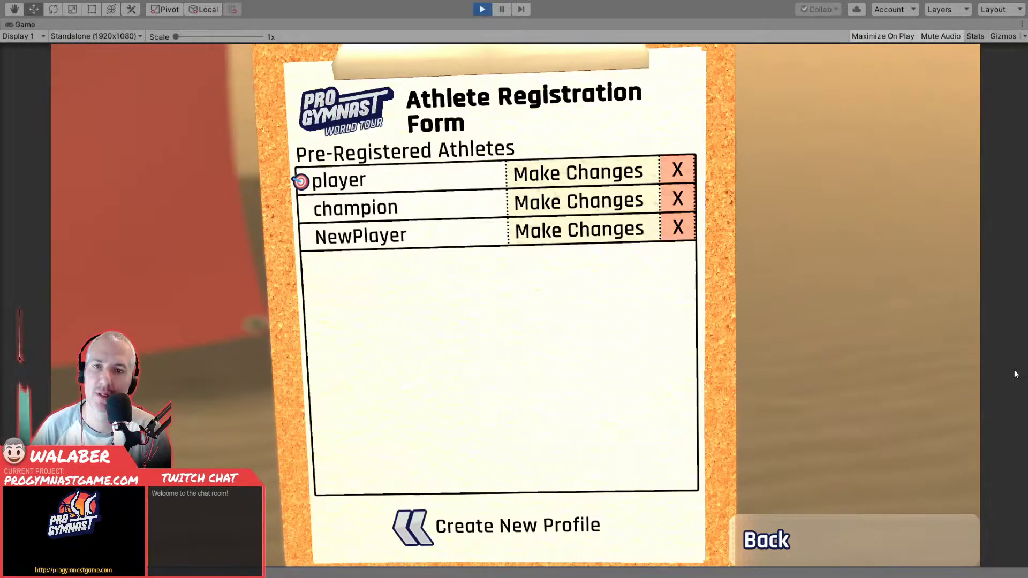
{"action": "key", "text": "Escape"}
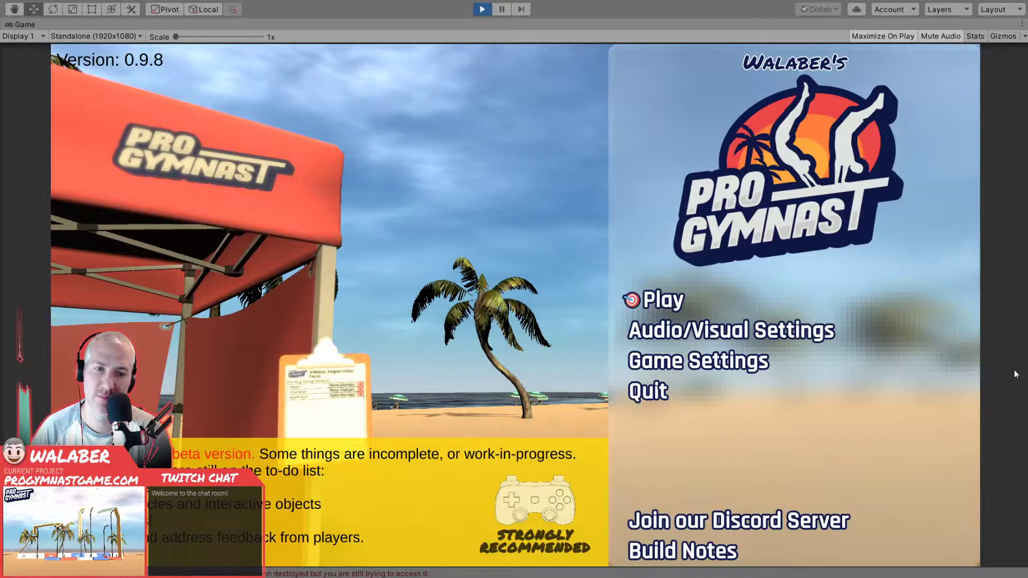
- Stop play mode and bring up the project's asset folders
{"action": "key", "text": "ctrl+p"}
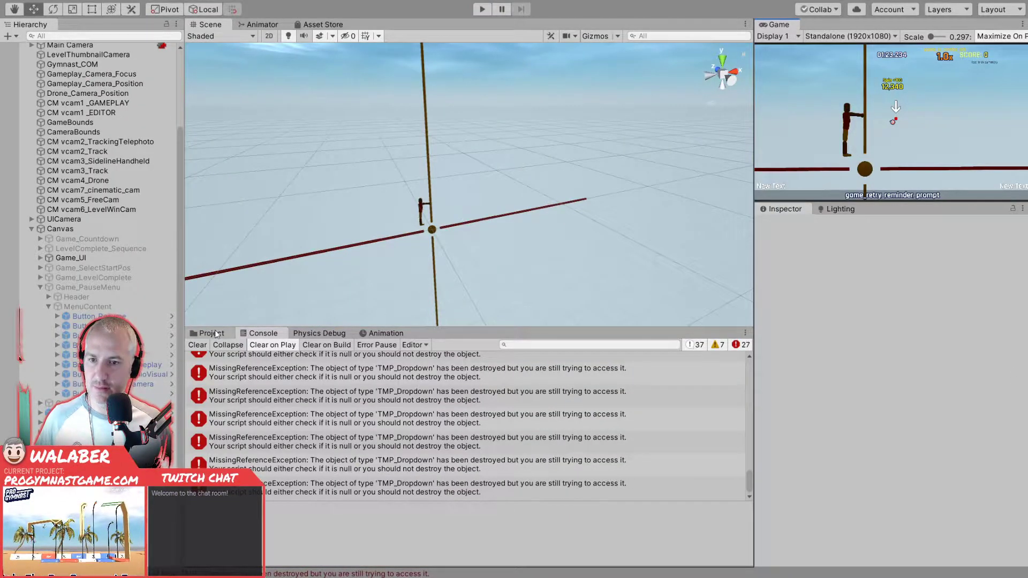
{"action": "left_click", "coordinate": [212, 333]}
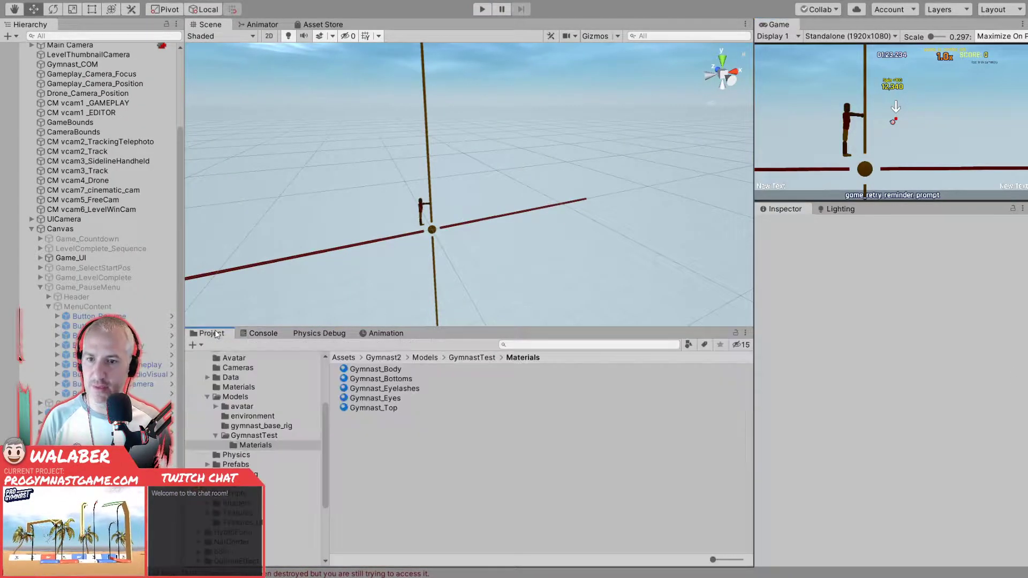
- Clear the console and open the menus scene from the Gymnast2 Scenes folder
{"action": "left_click", "coordinate": [258, 334]}
{"action": "left_click", "coordinate": [196, 344]}
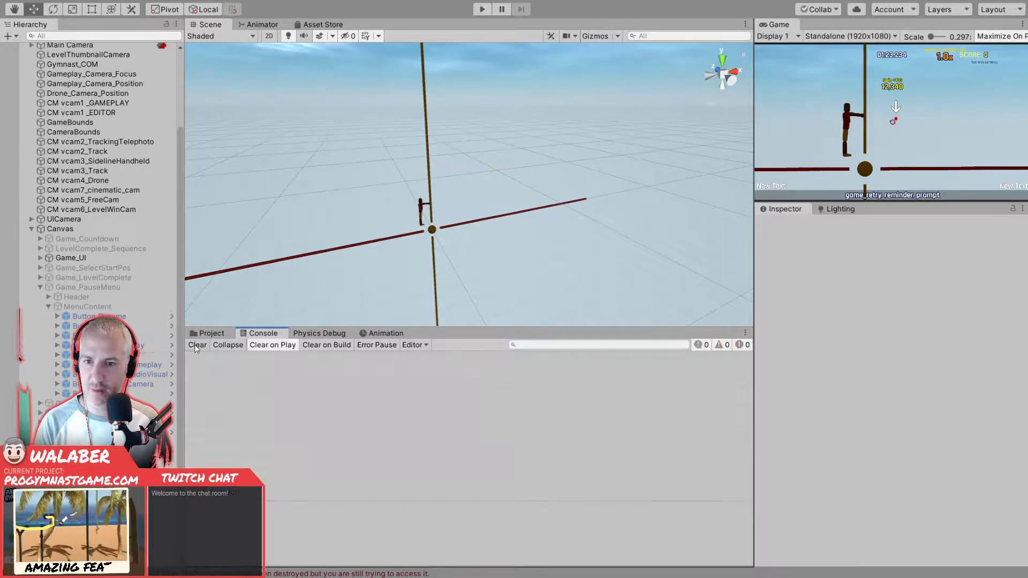
{"action": "left_click", "coordinate": [210, 333]}
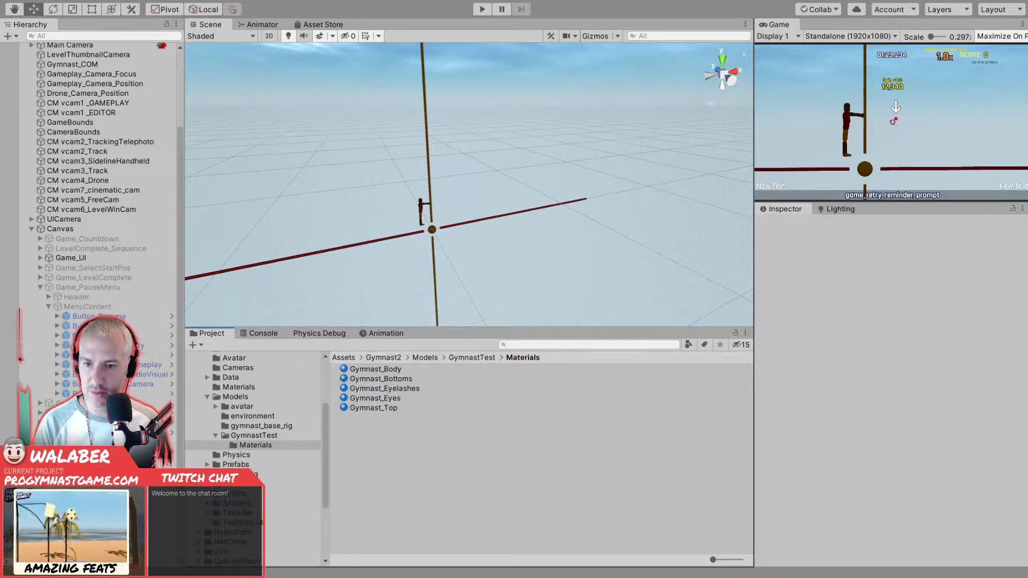
{"action": "left_click", "coordinate": [239, 484]}
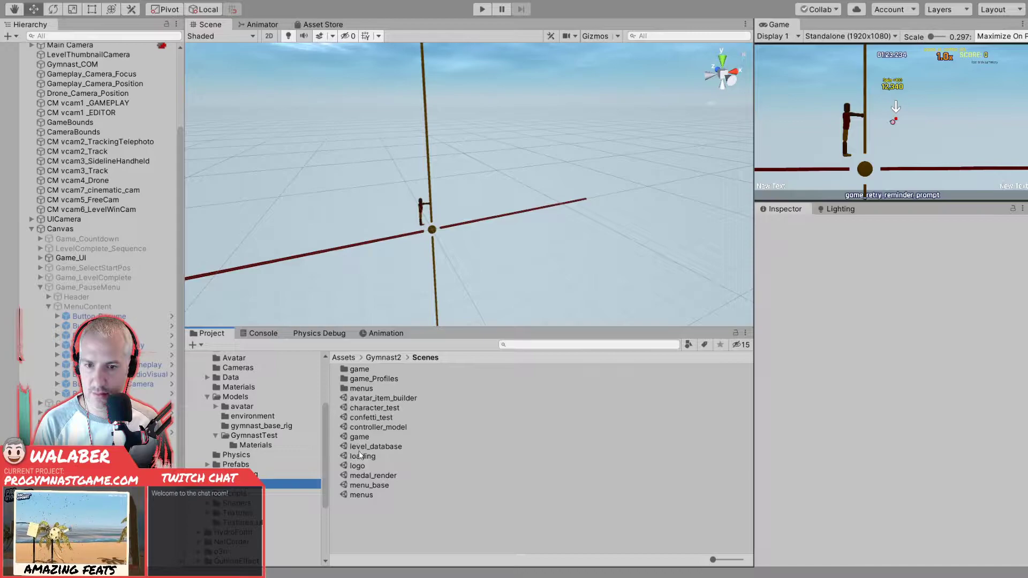
{"action": "double_click", "coordinate": [357, 494]}
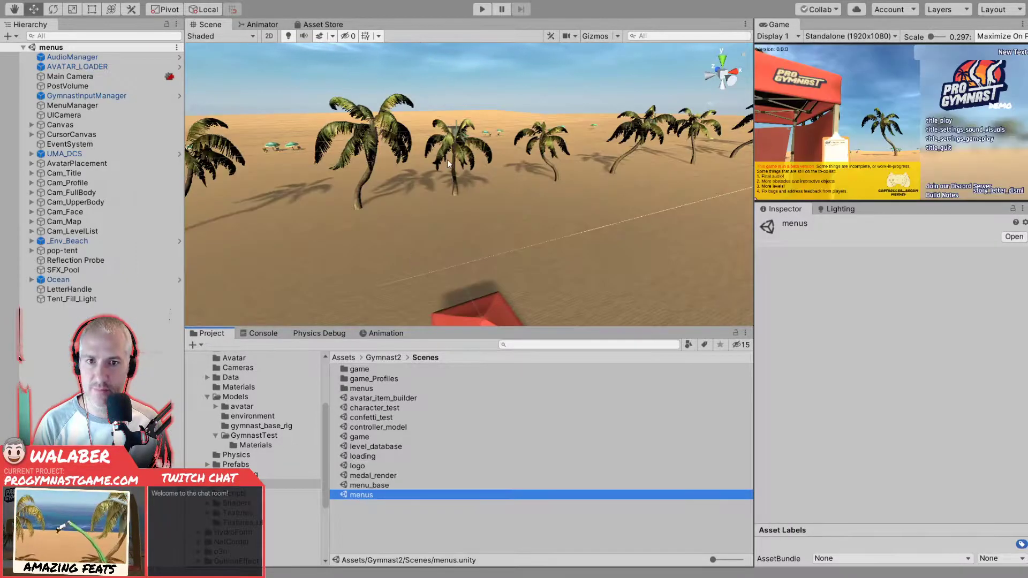
- Start play mode, move through the title menu entries, and open Audio/Visual Settings
{"action": "left_click", "coordinate": [482, 9]}
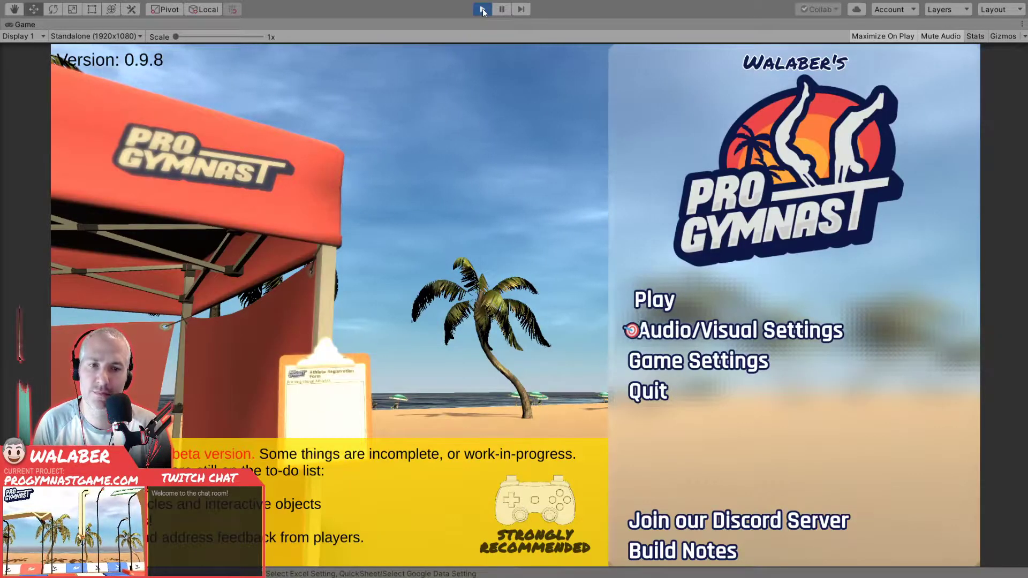
{"action": "key", "text": "Down"}
{"action": "key", "text": "Down"}
{"action": "key", "text": "Up"}
{"action": "key", "text": "Up"}
{"action": "key", "text": "Up"}
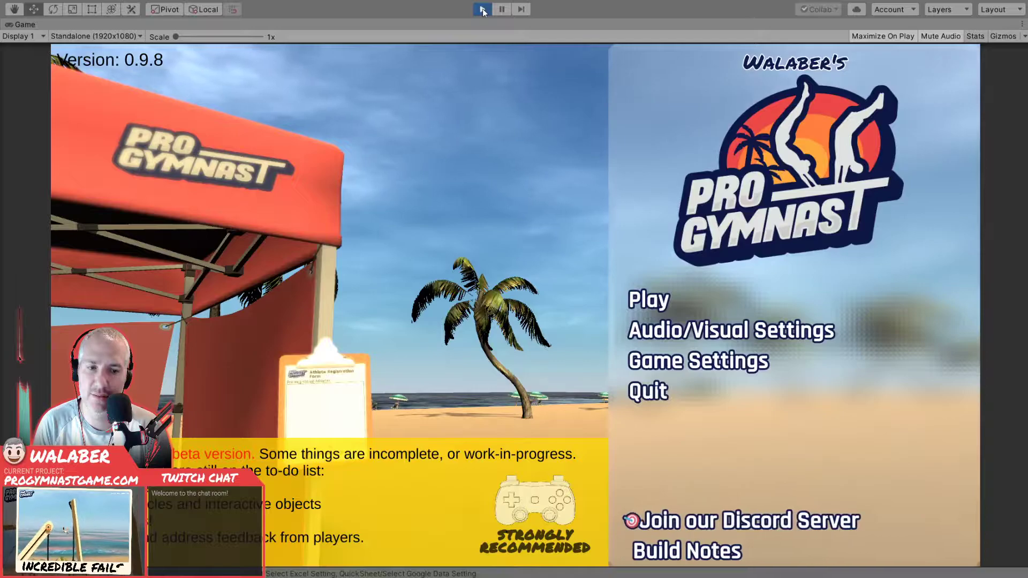
{"action": "key", "text": "Up"}
{"action": "key", "text": "Up"}
{"action": "key", "text": "Down"}
{"action": "key", "text": "Return"}
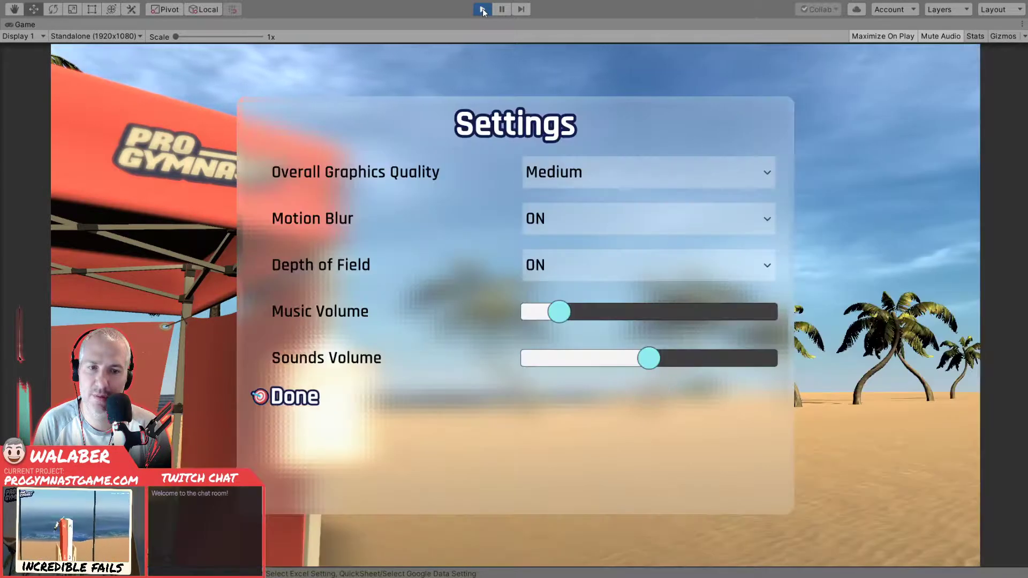
- Test the Depth of Field dropdown, leaving it ON, and move up to Overall Graphics Quality
{"action": "key", "text": "Up"}
{"action": "key", "text": "Up"}
{"action": "key", "text": "Up"}
{"action": "key", "text": "Up"}
{"action": "key", "text": "Up"}
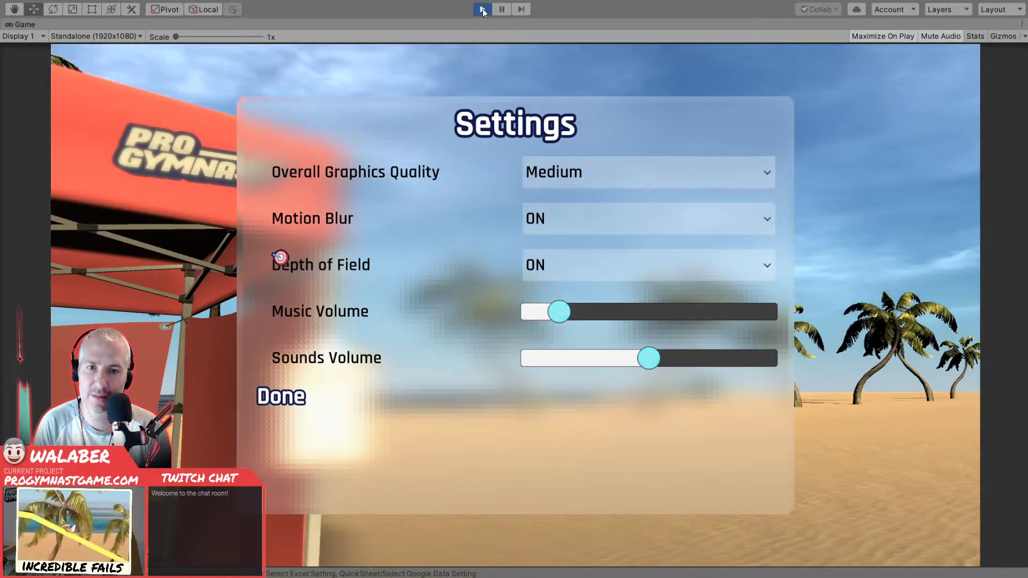
{"action": "key", "text": "Return"}
{"action": "key", "text": "Down"}
{"action": "key", "text": "Return"}
{"action": "key", "text": "Return"}
{"action": "key", "text": "Up"}
- Test the Motion Blur dropdown by switching it to OFF and back to ON
{"action": "key", "text": "Return"}
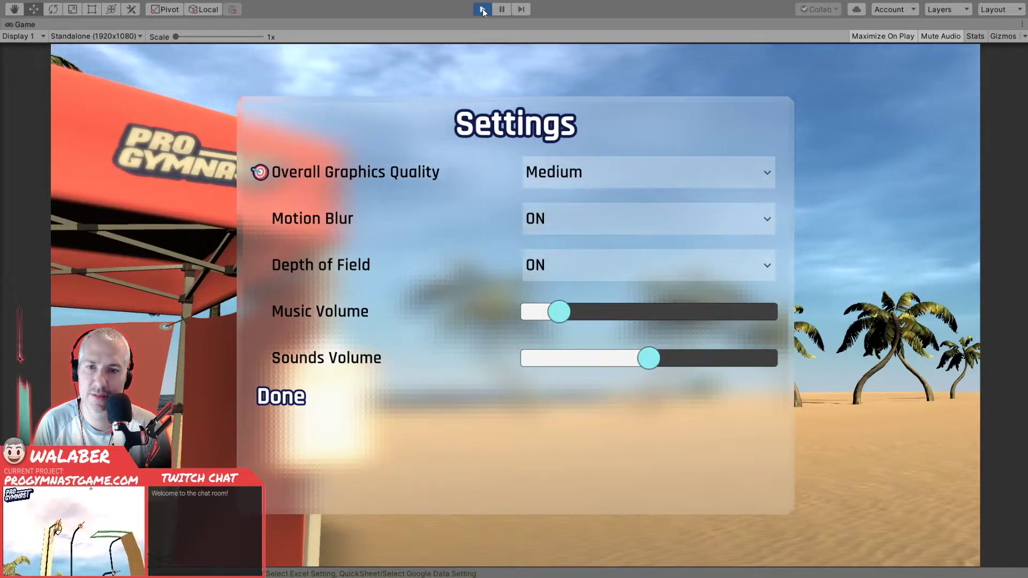
{"action": "key", "text": "Down"}
{"action": "key", "text": "Return"}
{"action": "key", "text": "Up"}
{"action": "key", "text": "Return"}
{"action": "key", "text": "Return"}
{"action": "key", "text": "Down"}
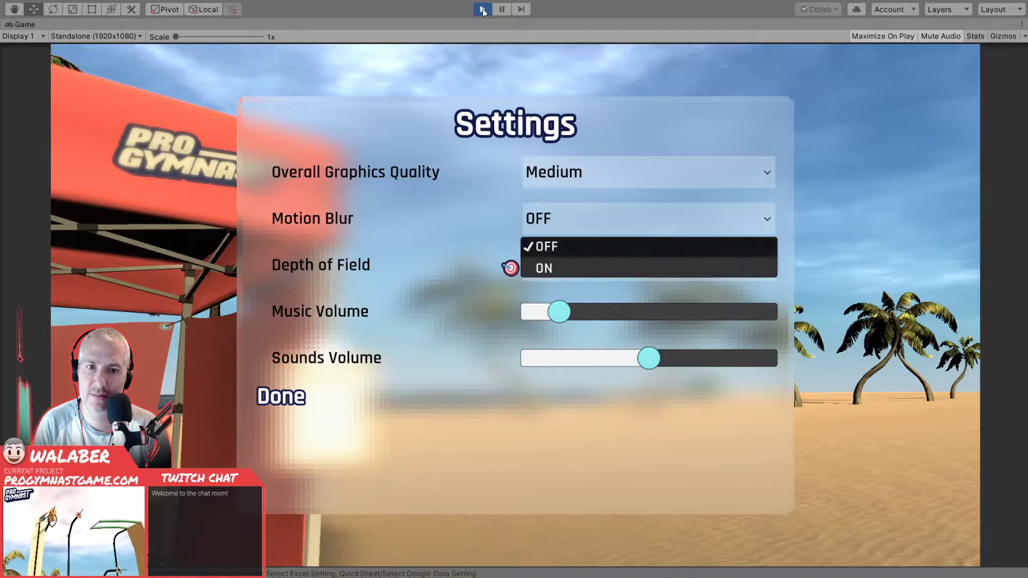
{"action": "key", "text": "Return"}
- Test the Music Volume slider by raising and lowering it again, and leave the settings with Done
{"action": "key", "text": "Down"}
{"action": "key", "text": "Down"}
{"action": "key", "text": "Right"}
{"action": "key", "text": "Right"}
{"action": "key", "text": "Right"}
{"action": "key", "text": "Right"}
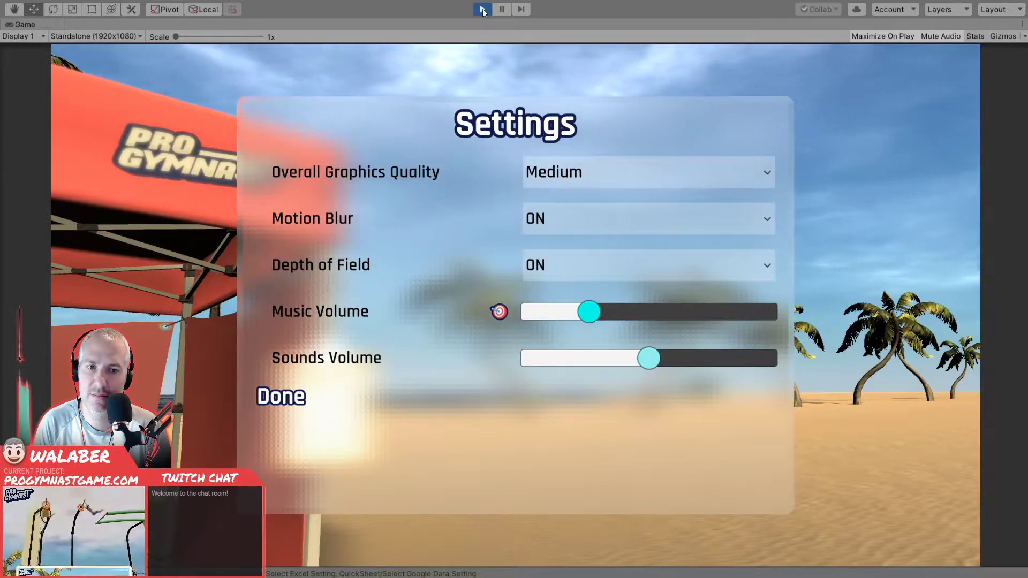
{"action": "key", "text": "Left"}
{"action": "key", "text": "Left"}
{"action": "key", "text": "Left"}
{"action": "key", "text": "Left"}
{"action": "key", "text": "Down"}
- Move the selection through the title menu entries and open Game Settings
{"action": "key", "text": "Down"}
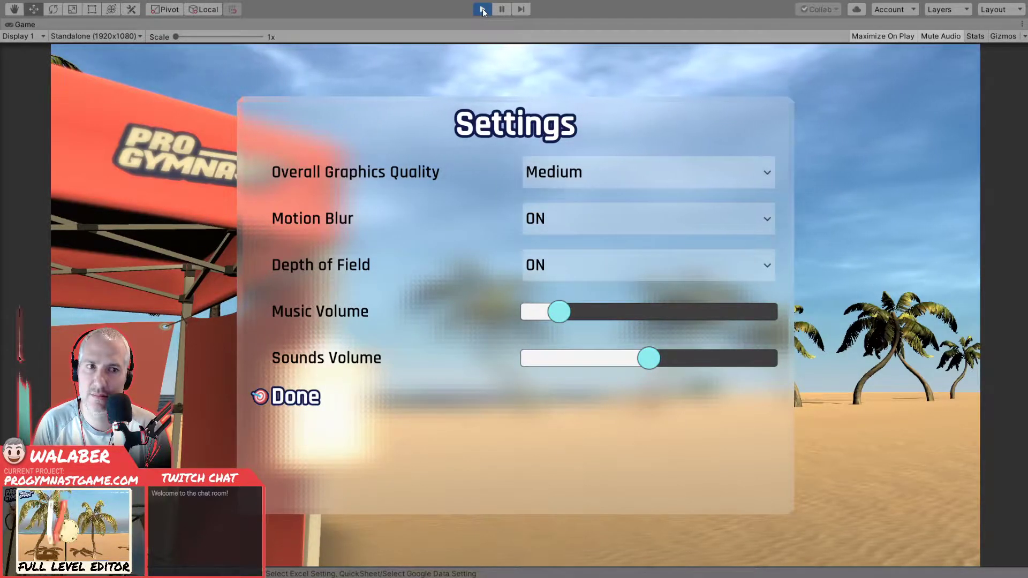
{"action": "key", "text": "Return"}
{"action": "key", "text": "Down"}
{"action": "key", "text": "Down"}
{"action": "key", "text": "Down"}
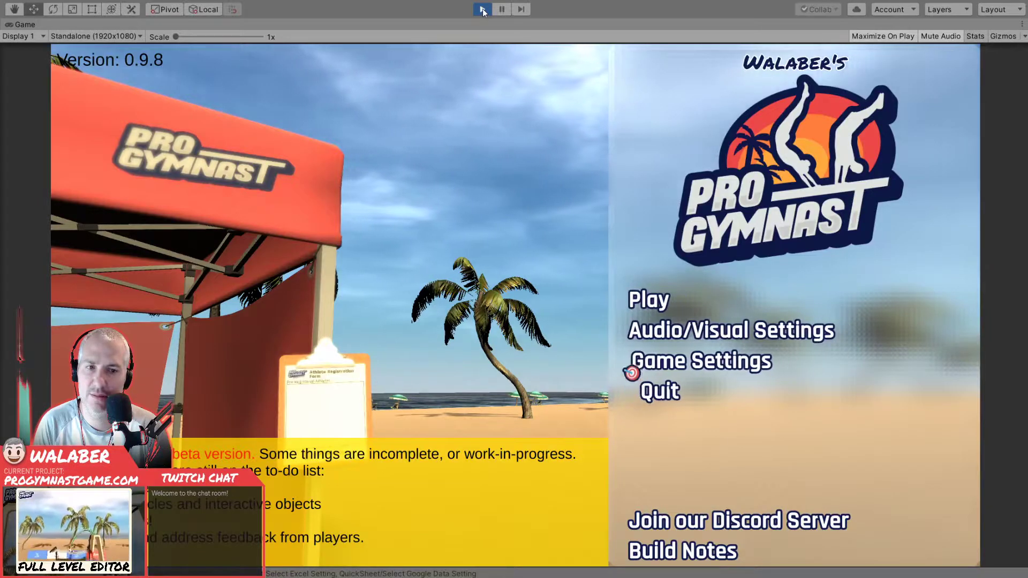
{"action": "key", "text": "Up"}
{"action": "key", "text": "Up"}
{"action": "key", "text": "Up"}
{"action": "key", "text": "Down"}
{"action": "key", "text": "Down"}
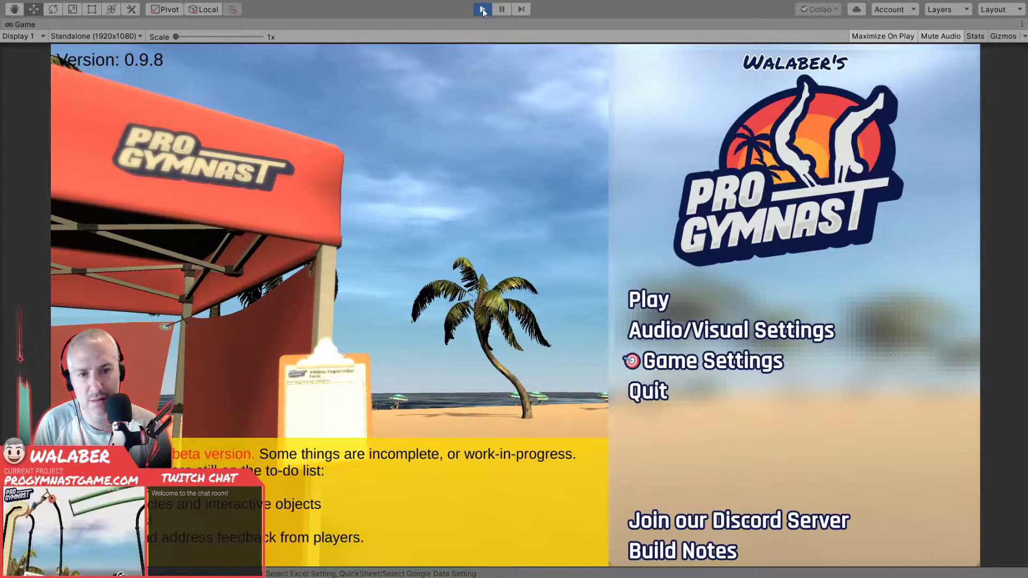
{"action": "key", "text": "Up"}
{"action": "key", "text": "Down"}
{"action": "key", "text": "Return"}
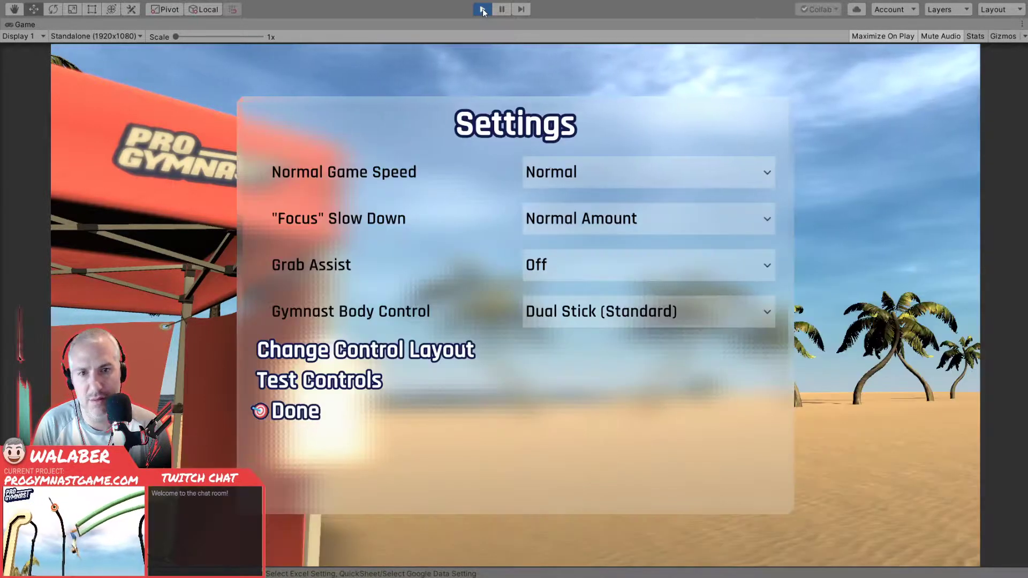
- Test the Gymnast Body Control and Grab Assist dropdowns, keeping Dual Stick (Standard) and Off
{"action": "key", "text": "Up"}
{"action": "key", "text": "Up"}
{"action": "key", "text": "Up"}
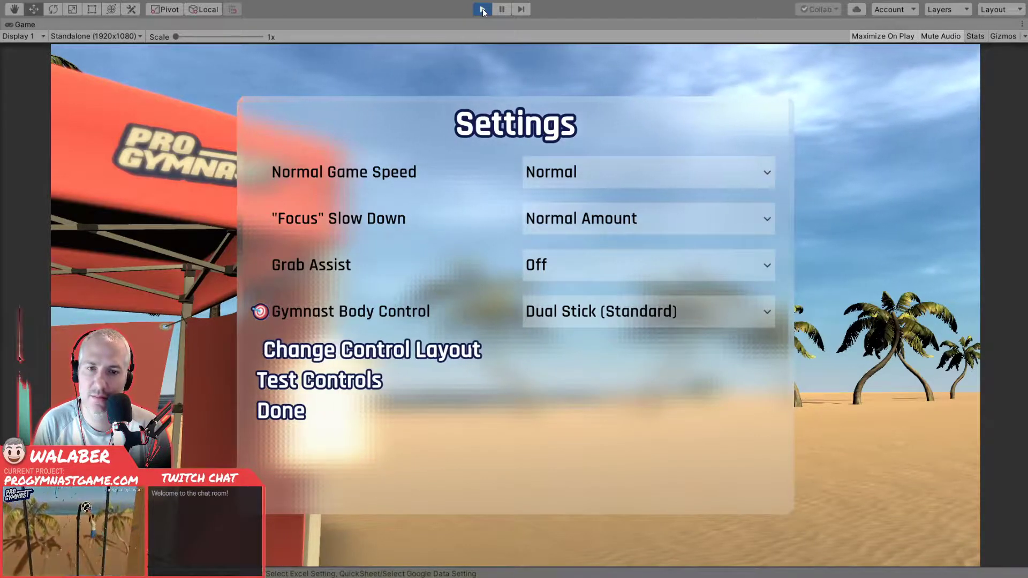
{"action": "key", "text": "Return"}
{"action": "key", "text": "Return"}
- Test the "Focus" Slow Down dropdown by choosing A Little Bit and restoring Normal Amount
{"action": "key", "text": "Up"}
{"action": "key", "text": "Return"}
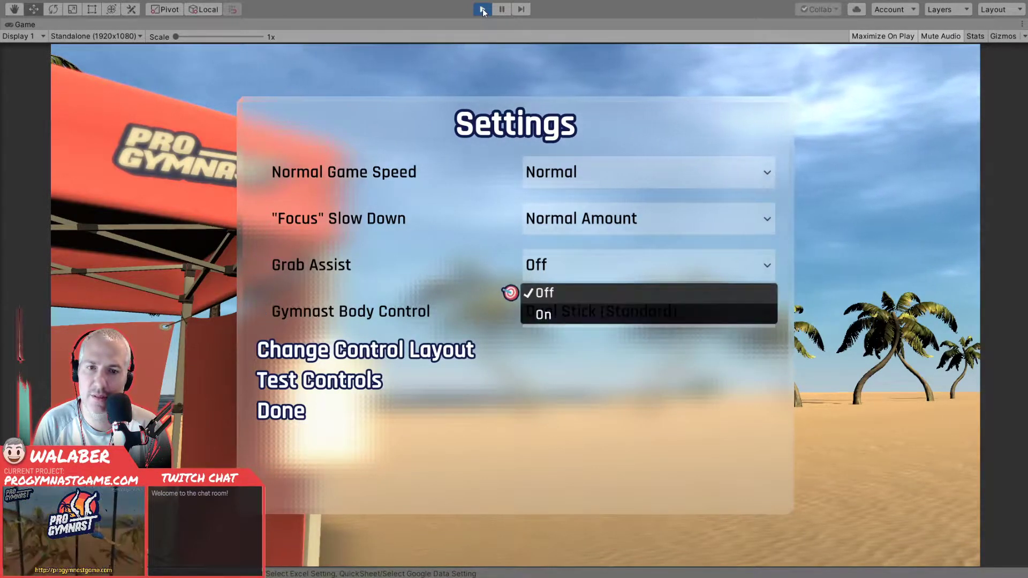
{"action": "key", "text": "Return"}
{"action": "key", "text": "Up"}
{"action": "key", "text": "Return"}
{"action": "key", "text": "Down"}
{"action": "key", "text": "Return"}
- Test the Normal Game Speed dropdown by choosing Slow and restoring Normal
{"action": "key", "text": "Return"}
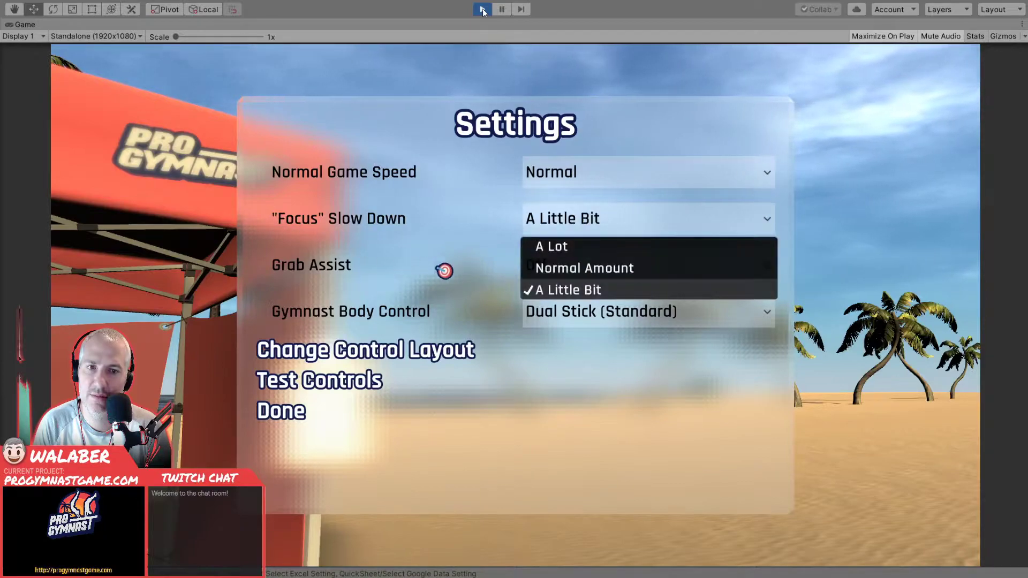
{"action": "key", "text": "Up"}
{"action": "key", "text": "Return"}
{"action": "key", "text": "Up"}
{"action": "key", "text": "Return"}
{"action": "key", "text": "Up"}
{"action": "key", "text": "Return"}
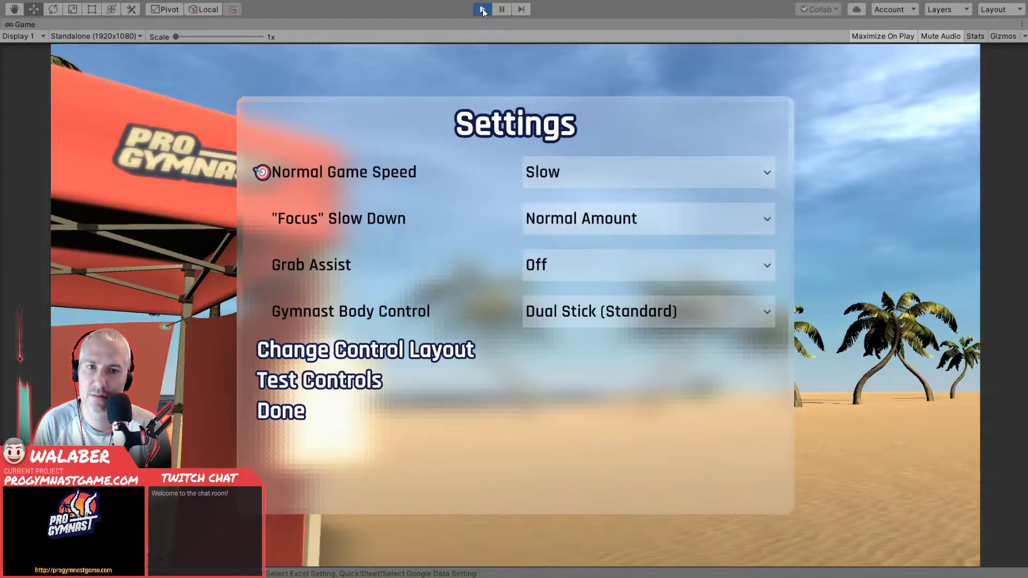
{"action": "key", "text": "Return"}
{"action": "key", "text": "Down"}
{"action": "key", "text": "Return"}
- Leave Game Settings with Done and open the Athlete Registration Form through Play
{"action": "key", "text": "Down"}
{"action": "key", "text": "Down"}
{"action": "key", "text": "Down"}
{"action": "key", "text": "Down"}
{"action": "key", "text": "Down"}
{"action": "key", "text": "Down"}
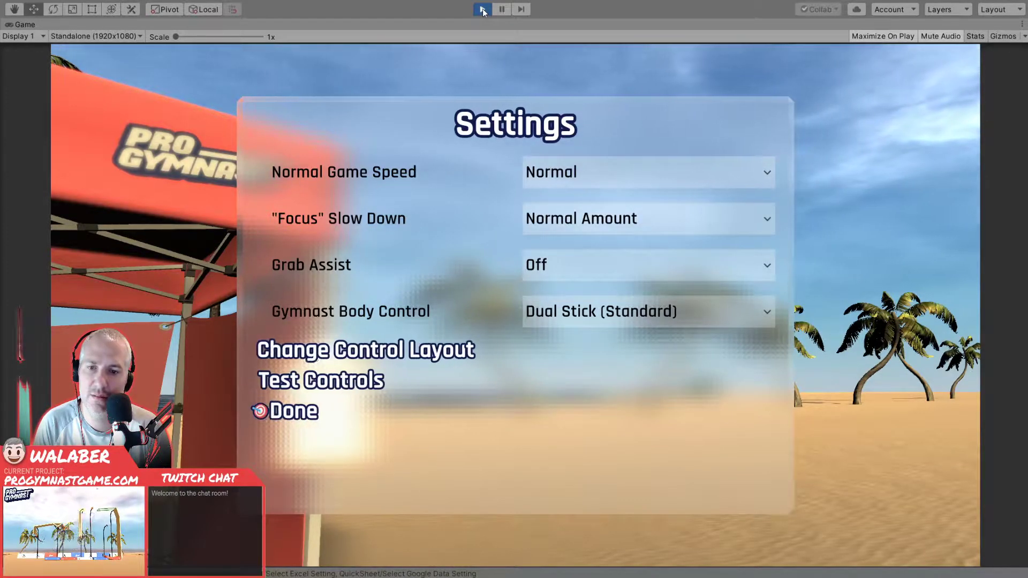
{"action": "key", "text": "Return"}
{"action": "key", "text": "Down"}
{"action": "key", "text": "Down"}
{"action": "key", "text": "Up"}
{"action": "key", "text": "Up"}
{"action": "key", "text": "Return"}
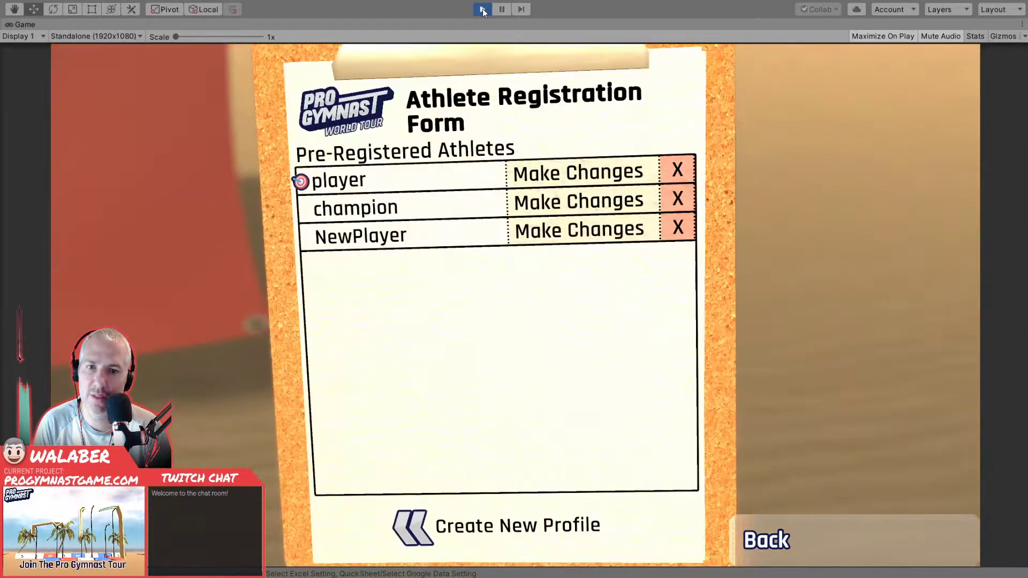
- Back out to the title menu, move through its entries, and reopen the Athlete Registration Form
{"action": "key", "text": "Escape"}
{"action": "key", "text": "Down"}
{"action": "key", "text": "Down"}
{"action": "key", "text": "Up"}
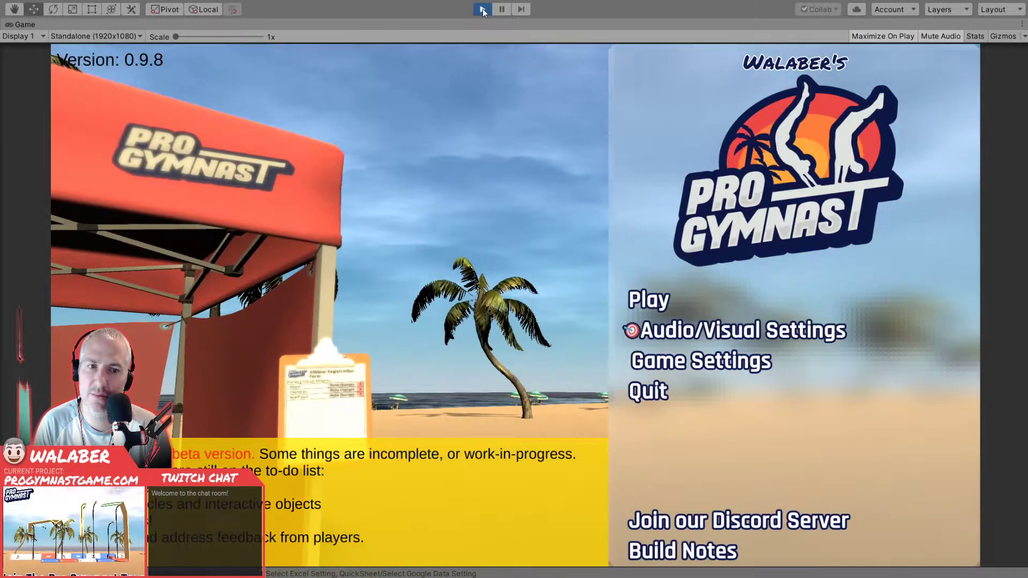
{"action": "key", "text": "Up"}
{"action": "key", "text": "Return"}
- Move the selection across the registered athlete rows and open Make Changes for the player profile
{"action": "key", "text": "Right"}
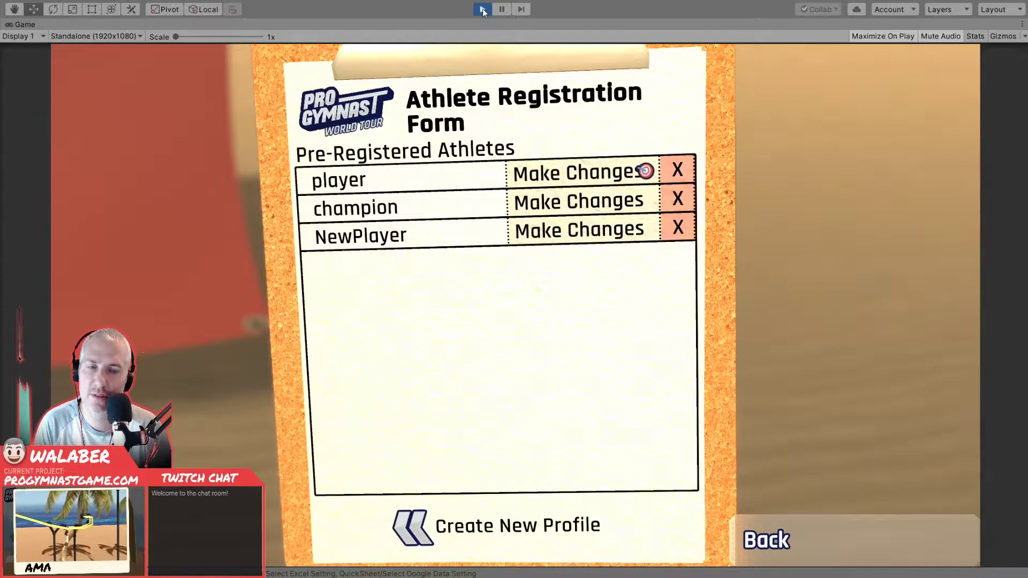
{"action": "key", "text": "Left"}
{"action": "key", "text": "Down"}
{"action": "key", "text": "Right"}
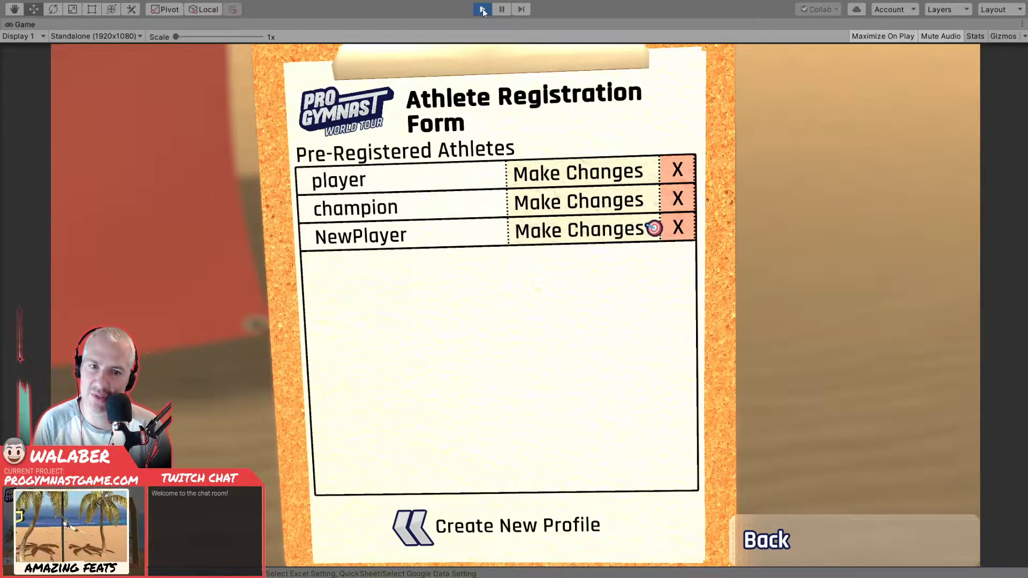
{"action": "key", "text": "Left"}
{"action": "key", "text": "Up"}
{"action": "key", "text": "Up"}
{"action": "key", "text": "Down"}
{"action": "key", "text": "Left"}
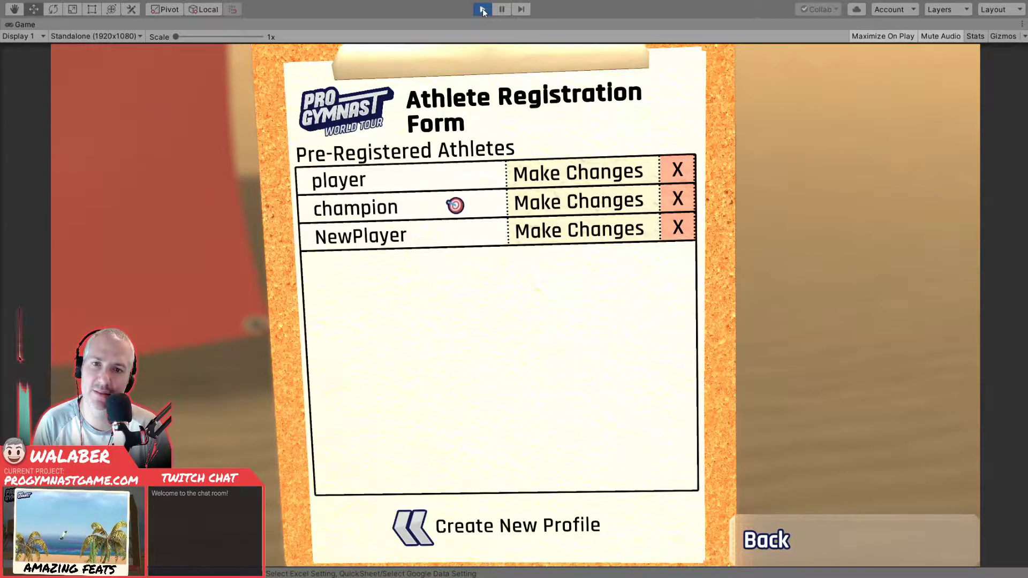
{"action": "key", "text": "Right"}
{"action": "key", "text": "Return"}
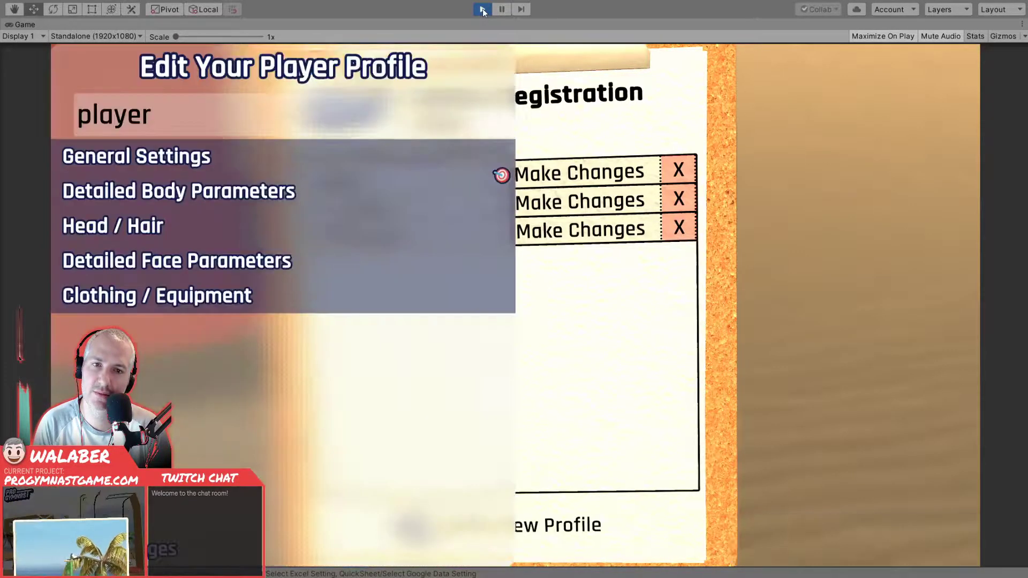
- Open General Settings and switch the Avatar Preset to Preset 2 and on to Preset 3
{"action": "key", "text": "Down"}
{"action": "key", "text": "Down"}
{"action": "key", "text": "Down"}
{"action": "key", "text": "Up"}
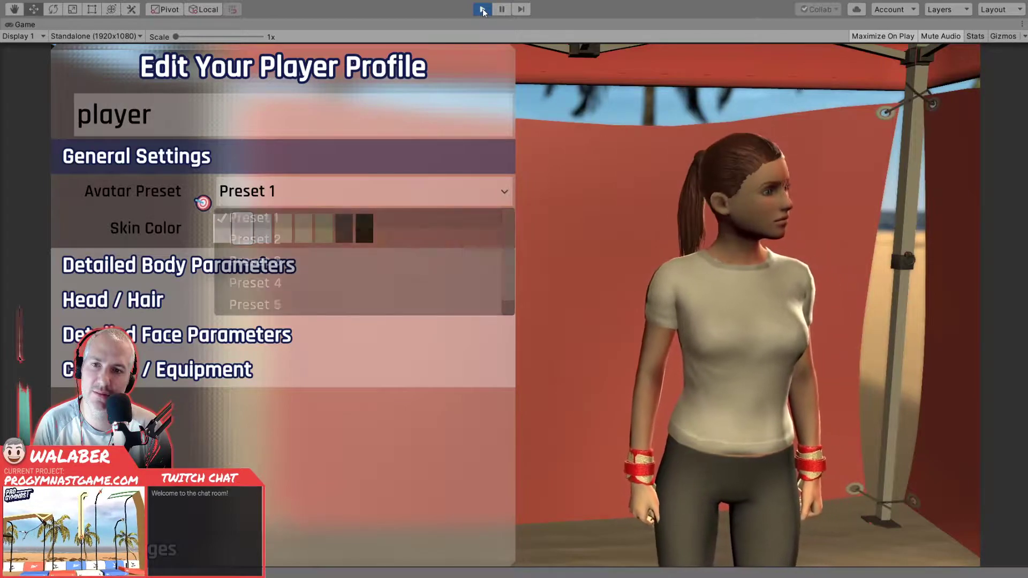
{"action": "key", "text": "Return"}
{"action": "key", "text": "Down"}
{"action": "key", "text": "Return"}
{"action": "key", "text": "Return"}
{"action": "key", "text": "Down"}
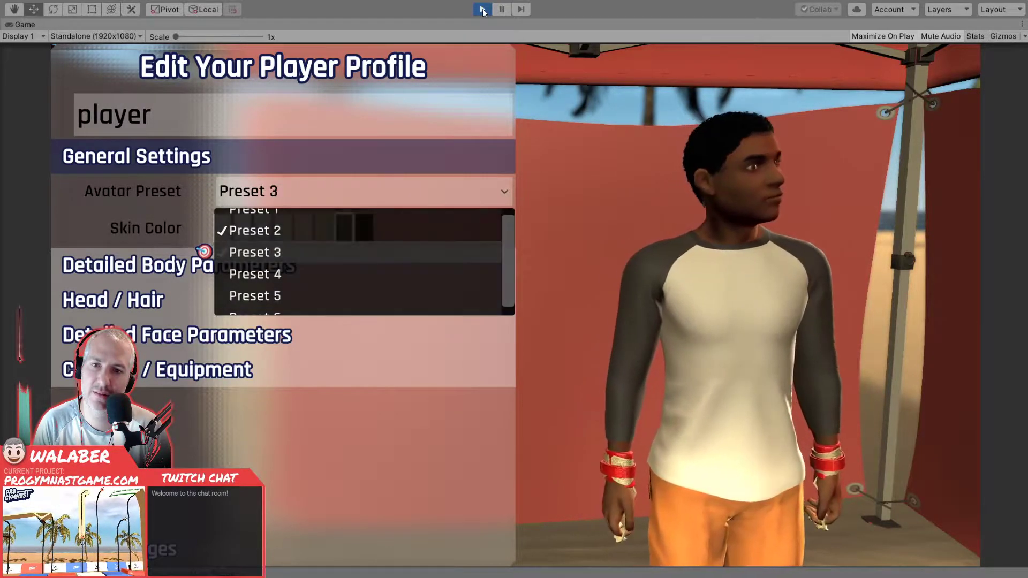
- Open Head / Hair, try Military Cut 1 as the Hair Style, and restore Ponytail
{"action": "key", "text": "Return"}
{"action": "key", "text": "Down"}
{"action": "key", "text": "Down"}
{"action": "key", "text": "Return"}
{"action": "key", "text": "Down"}
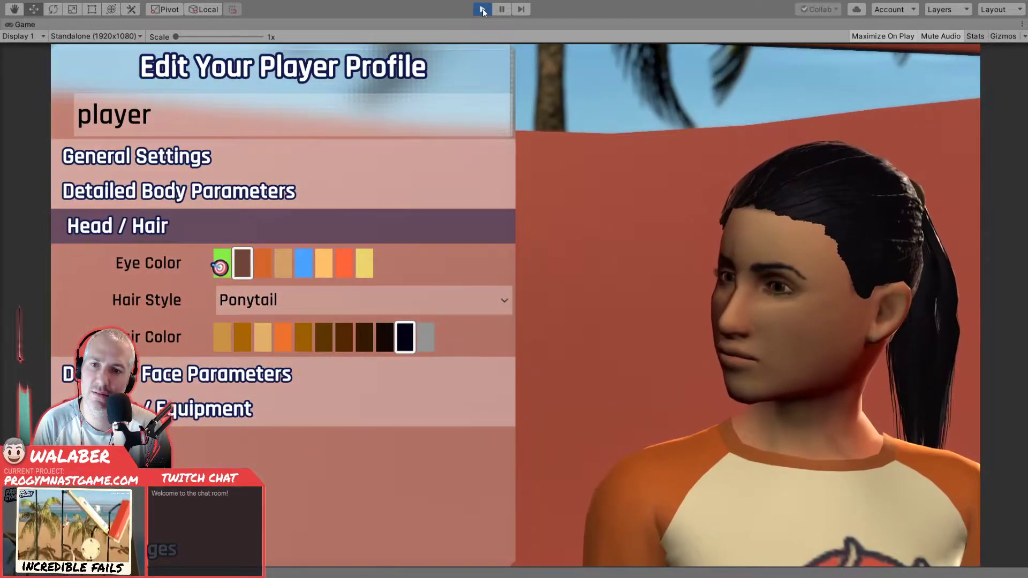
{"action": "key", "text": "Down"}
{"action": "key", "text": "Return"}
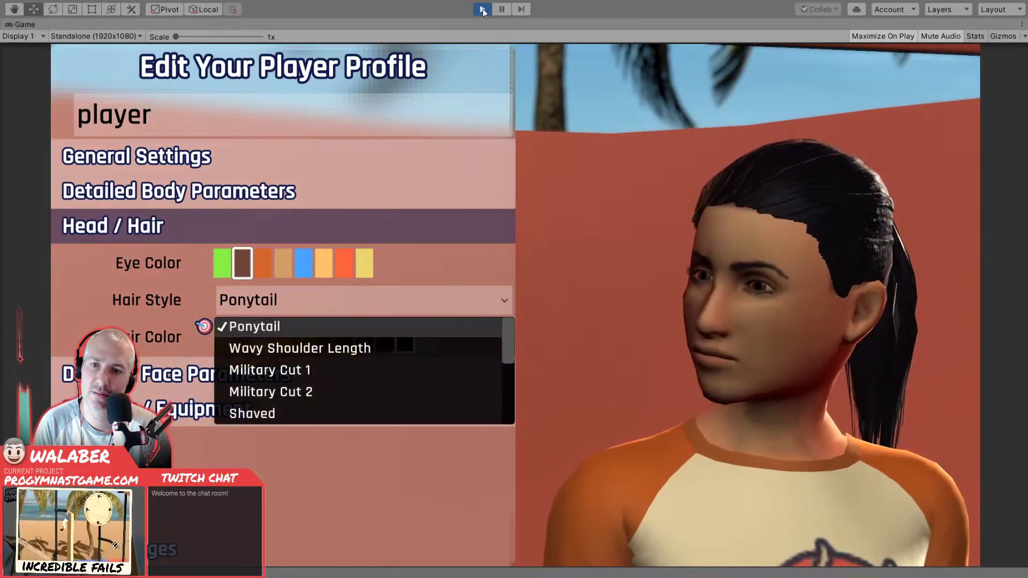
{"action": "key", "text": "Down"}
{"action": "key", "text": "Return"}
{"action": "key", "text": "Return"}
- Open Clothing / Equipment and set the bottom clothing to Tights (Short)
{"action": "key", "text": "Down"}
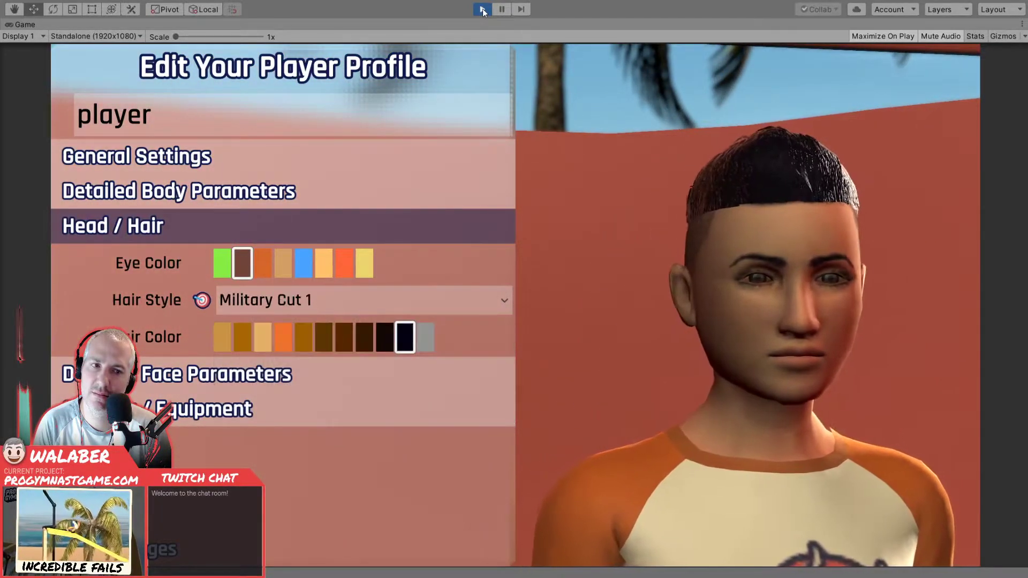
{"action": "key", "text": "Return"}
{"action": "key", "text": "Up"}
{"action": "key", "text": "Up"}
{"action": "key", "text": "Return"}
{"action": "key", "text": "Down"}
{"action": "key", "text": "Down"}
{"action": "key", "text": "Down"}
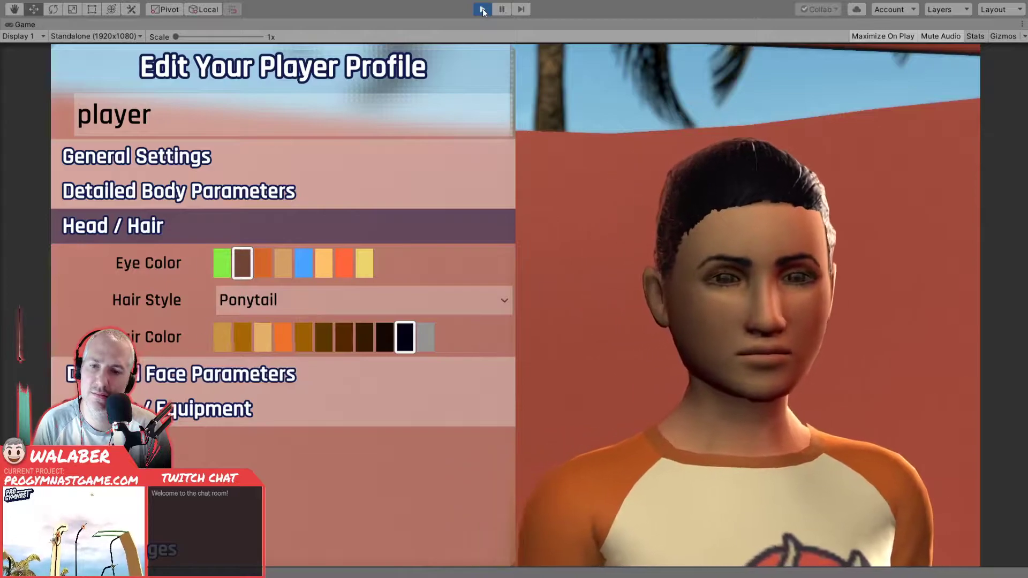
{"action": "key", "text": "Return"}
{"action": "key", "text": "Down"}
{"action": "key", "text": "Down"}
- Set the bottom clothing's color to orange and its style to Tights (Long)
{"action": "key", "text": "Down"}
{"action": "key", "text": "Return"}
{"action": "key", "text": "Down"}
{"action": "key", "text": "Return"}
{"action": "key", "text": "Down"}
{"action": "key", "text": "Right"}
{"action": "key", "text": "Right"}
{"action": "key", "text": "Right"}
{"action": "key", "text": "Right"}
{"action": "key", "text": "Return"}
{"action": "key", "text": "Up"}
{"action": "key", "text": "Return"}
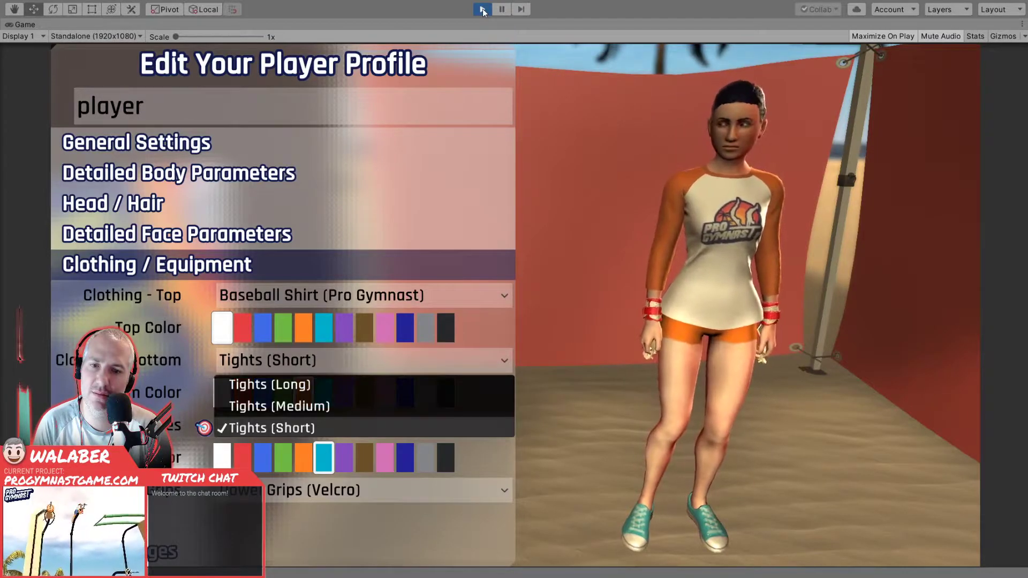
{"action": "key", "text": "Up"}
{"action": "key", "text": "Up"}
{"action": "key", "text": "Return"}
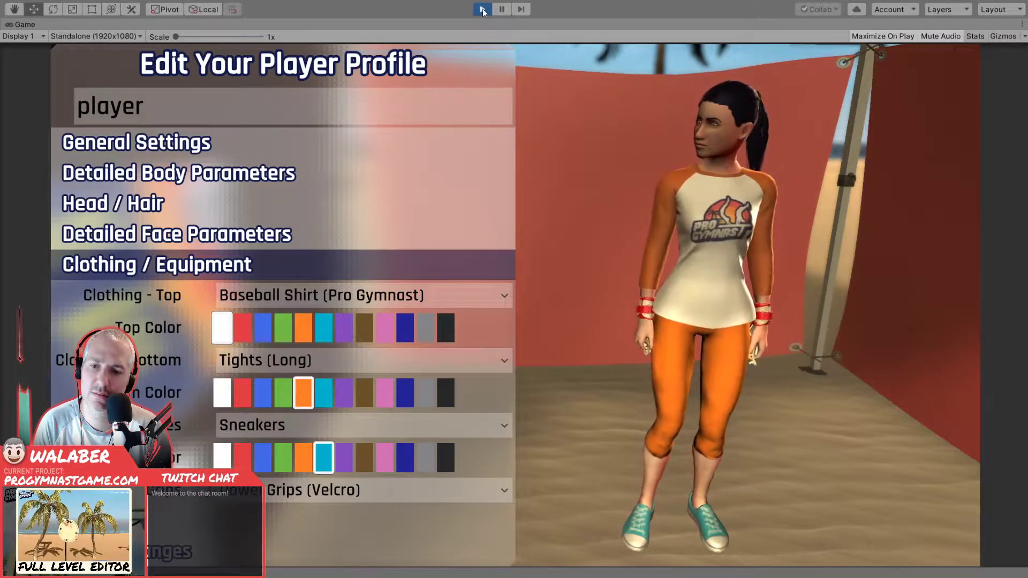
- Leave the profile editor and bring up the delete confirmation for the player profile
{"action": "key", "text": "Escape"}
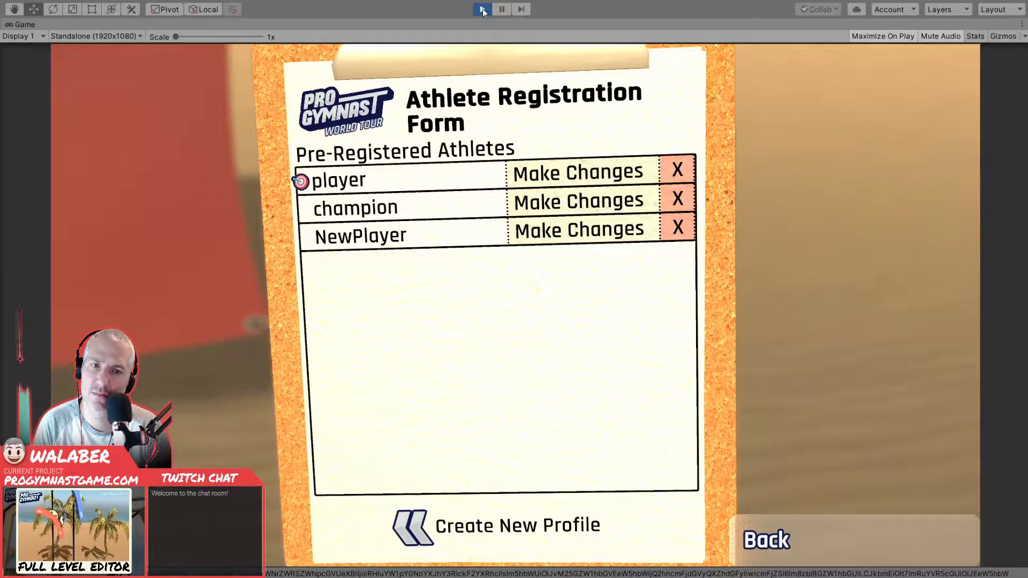
{"action": "key", "text": "Right"}
{"action": "key", "text": "Right"}
{"action": "key", "text": "Return"}
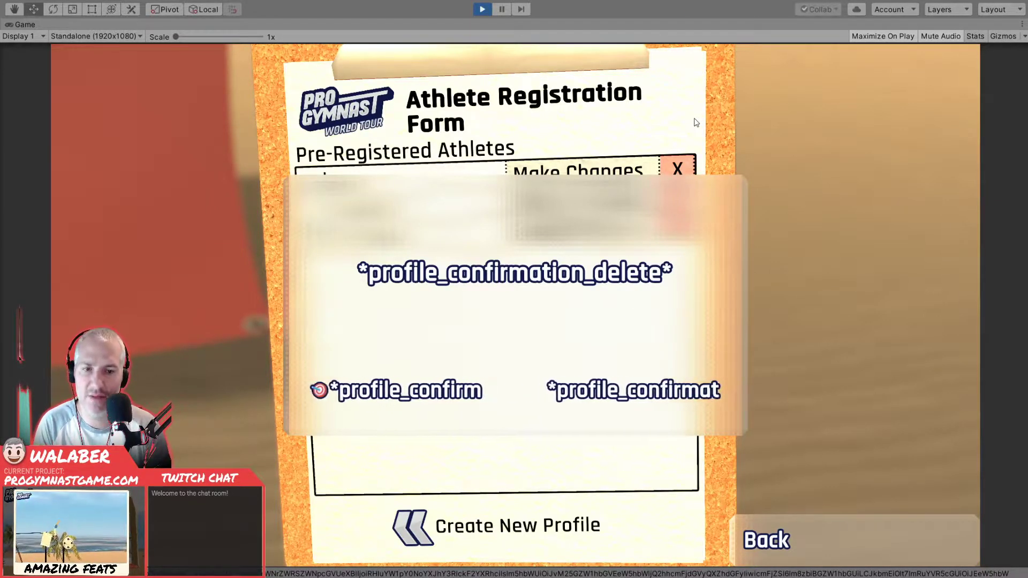
- Decline the profile deletion and load the champion profile from the Pre-Registered Athletes list
{"action": "key", "text": "Right"}
{"action": "key", "text": "Return"}
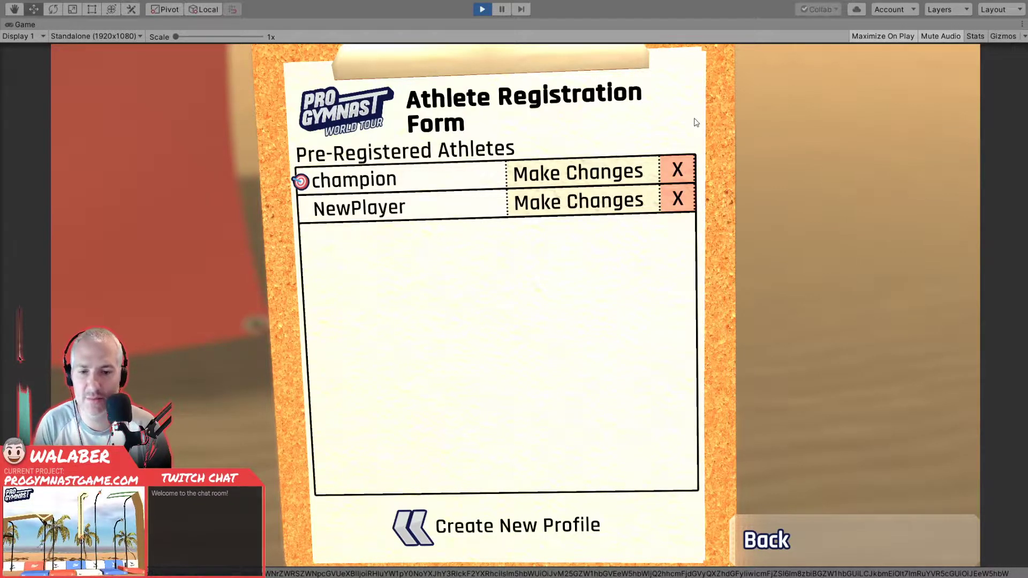
{"action": "key", "text": "Return"}
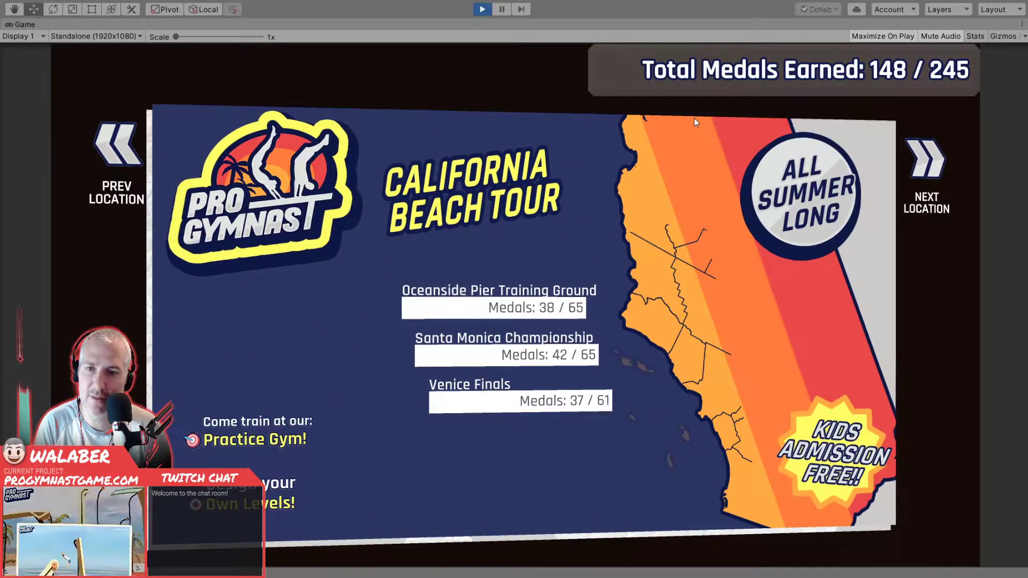
- View the Oceanside Pier Training Ground score sheet, return to the California Beach Tour page and test moving the selection between its entries
{"action": "key", "text": "Return"}
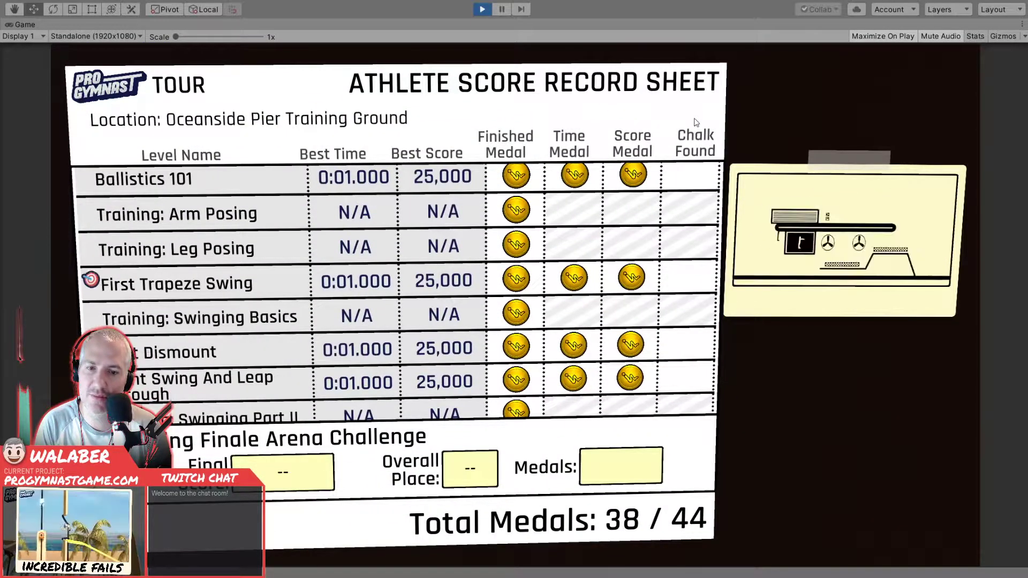
{"action": "key", "text": "Escape"}
{"action": "key", "text": "Down"}
{"action": "key", "text": "Down"}
{"action": "key", "text": "Up"}
{"action": "key", "text": "Up"}
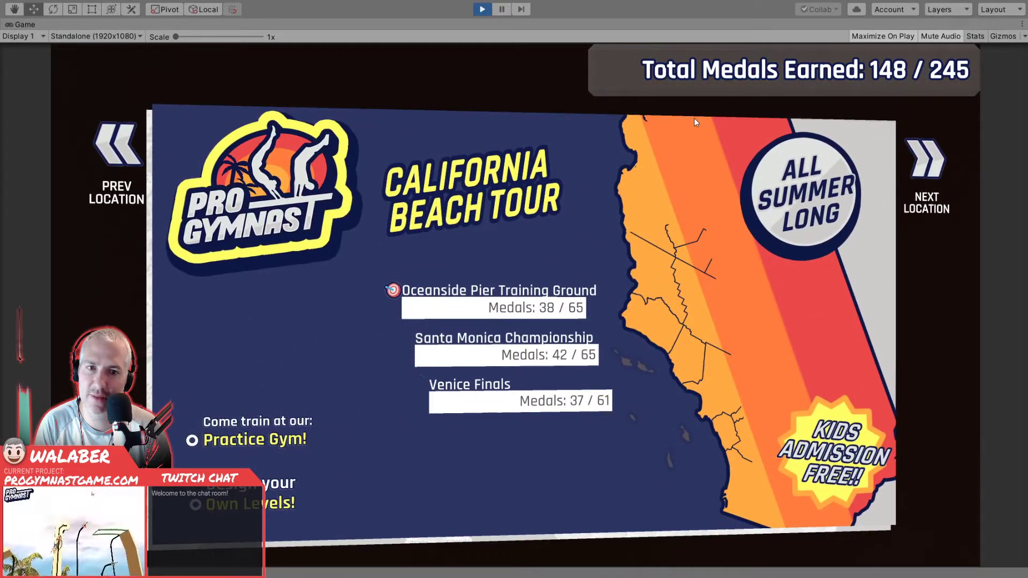
- Switch to the Tokyo Bay Invitational page and back to California Beach Tour, and enter the Practice Gym
{"action": "key", "text": "Right"}
{"action": "key", "text": "Return"}
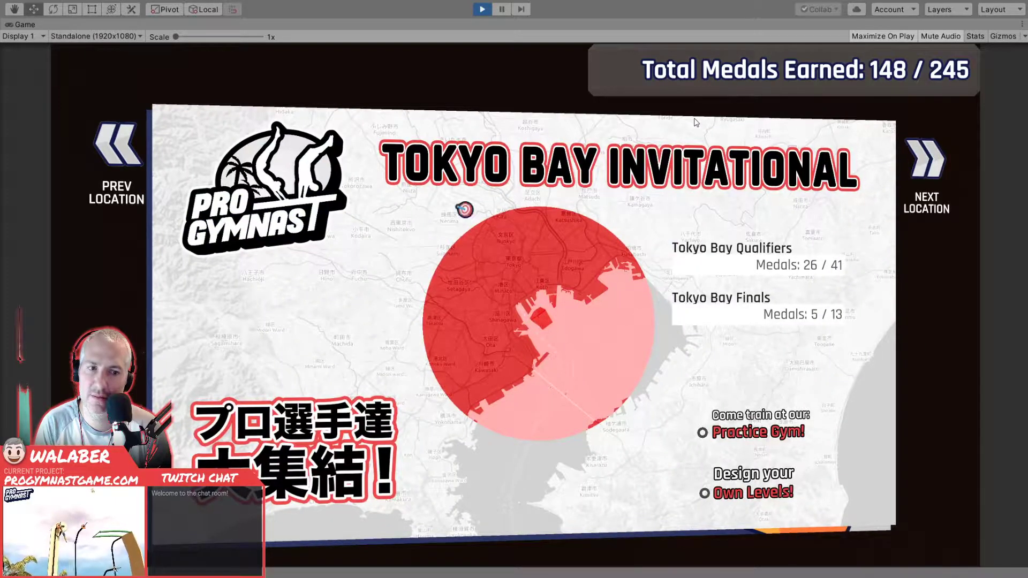
{"action": "key", "text": "Left"}
{"action": "key", "text": "Return"}
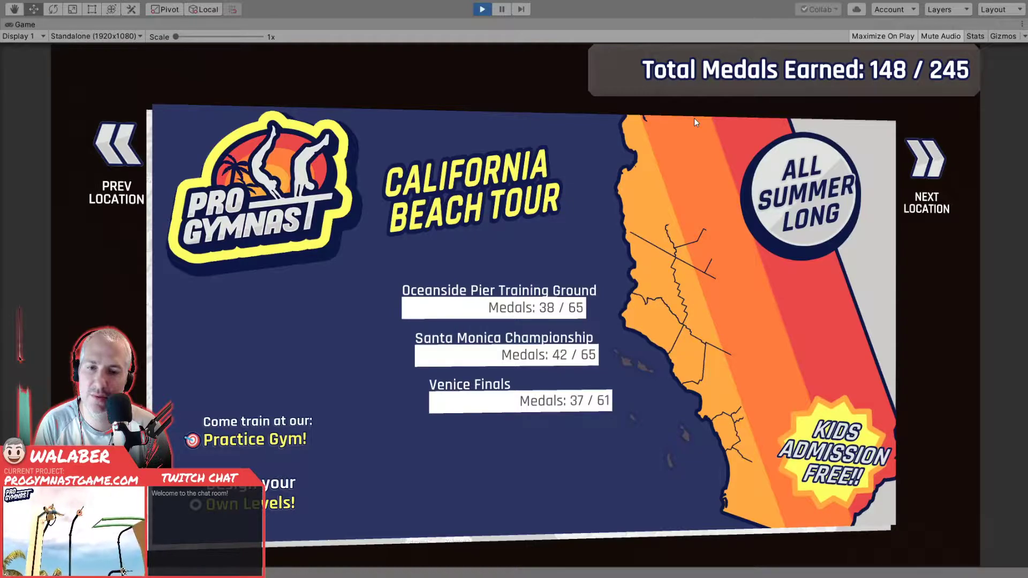
{"action": "key", "text": "Return"}
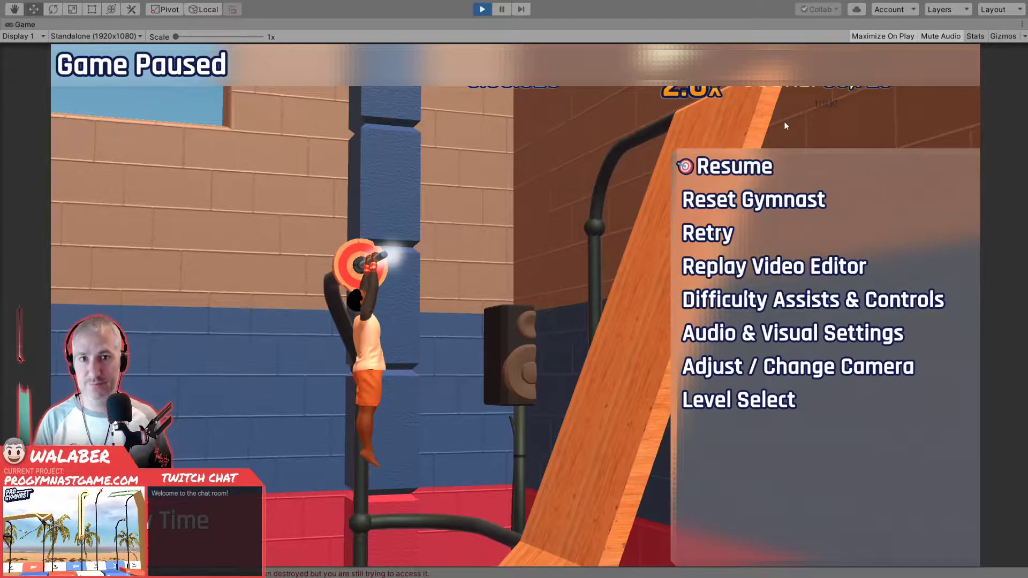
- Stop play mode and review the Console log for TMP_Dropdown MissingReferenceException errors
{"action": "left_click", "coordinate": [482, 11]}
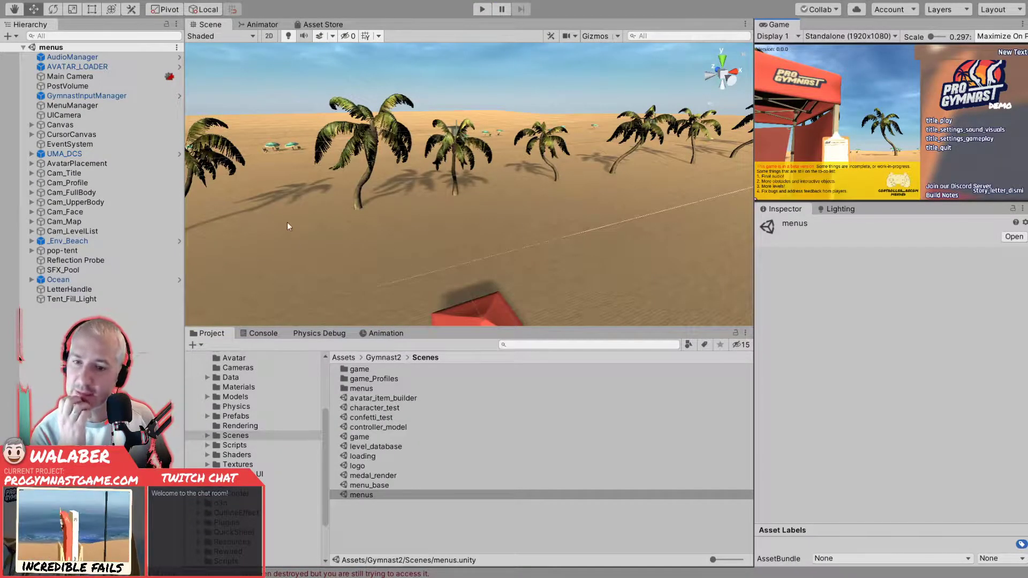
{"action": "left_click", "coordinate": [264, 334]}
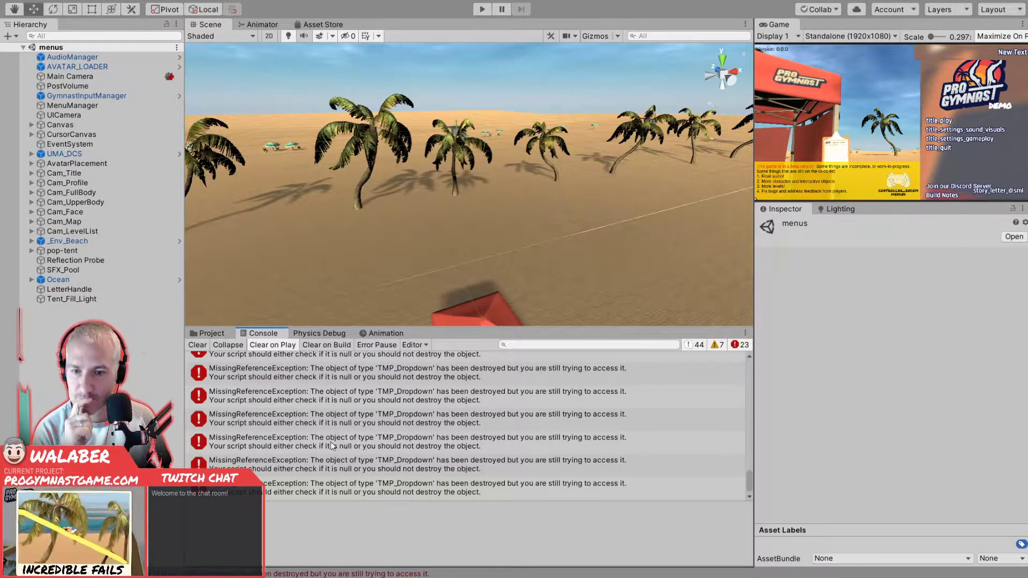
{"action": "scroll", "coordinate": [337, 443], "scroll_direction": "down", "scroll_amount": 1}
{"action": "scroll", "coordinate": [337, 443], "scroll_direction": "up", "scroll_amount": 15}
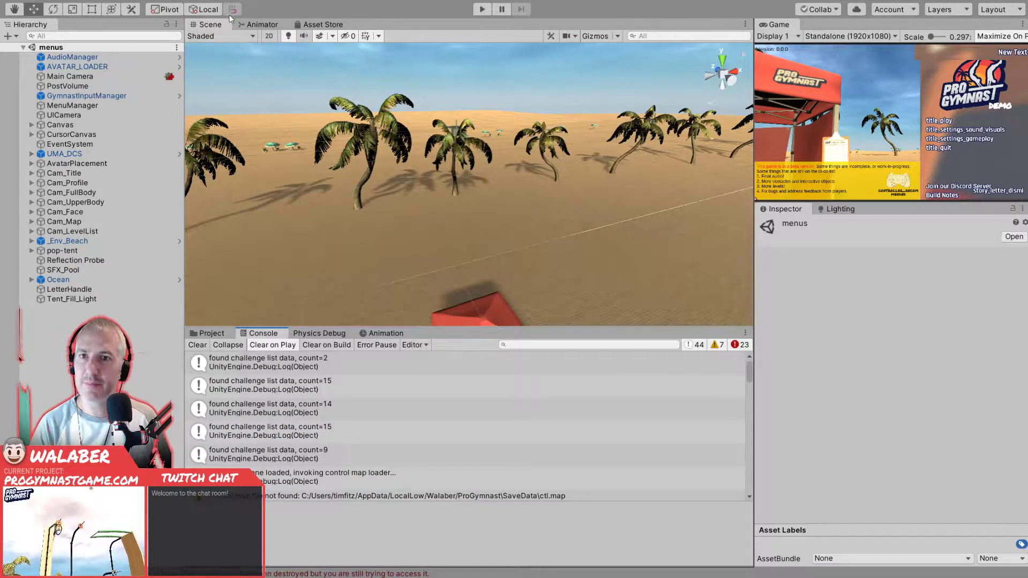
- Open the Unity Asset Store and search it for "rewired"
{"action": "left_click", "coordinate": [319, 25]}
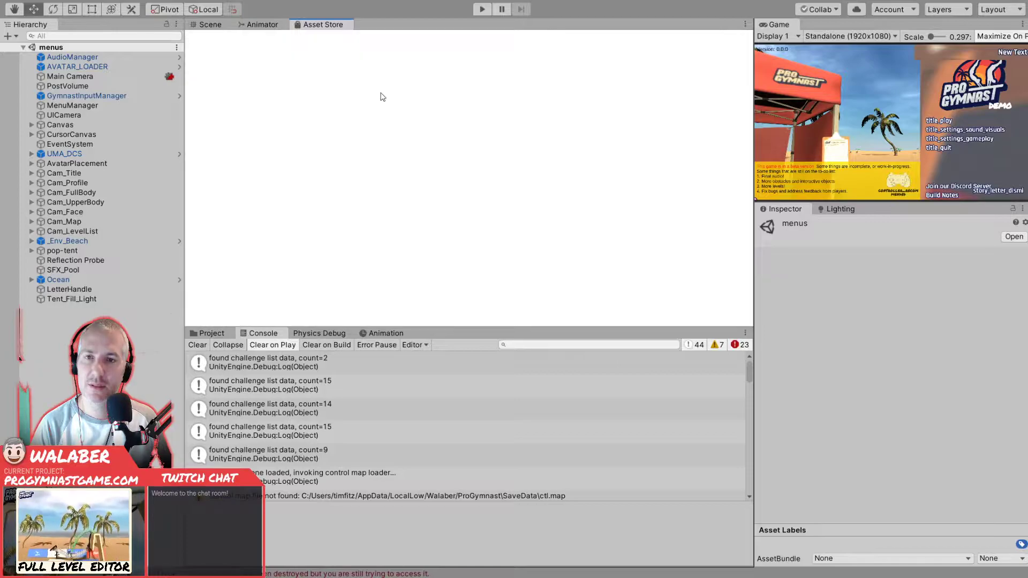
{"action": "left_click", "coordinate": [486, 88]}
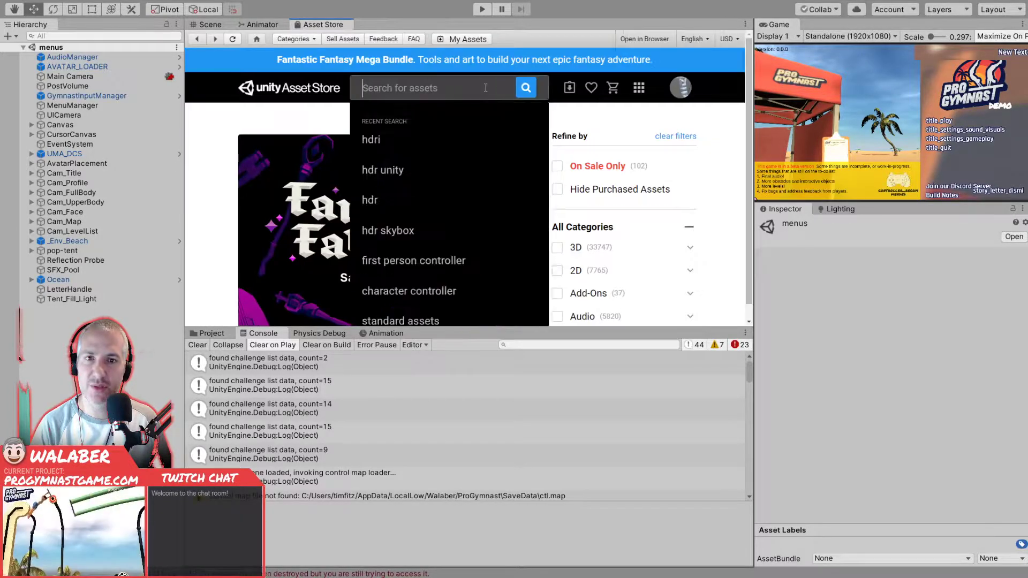
{"action": "type", "text": "rewired"}
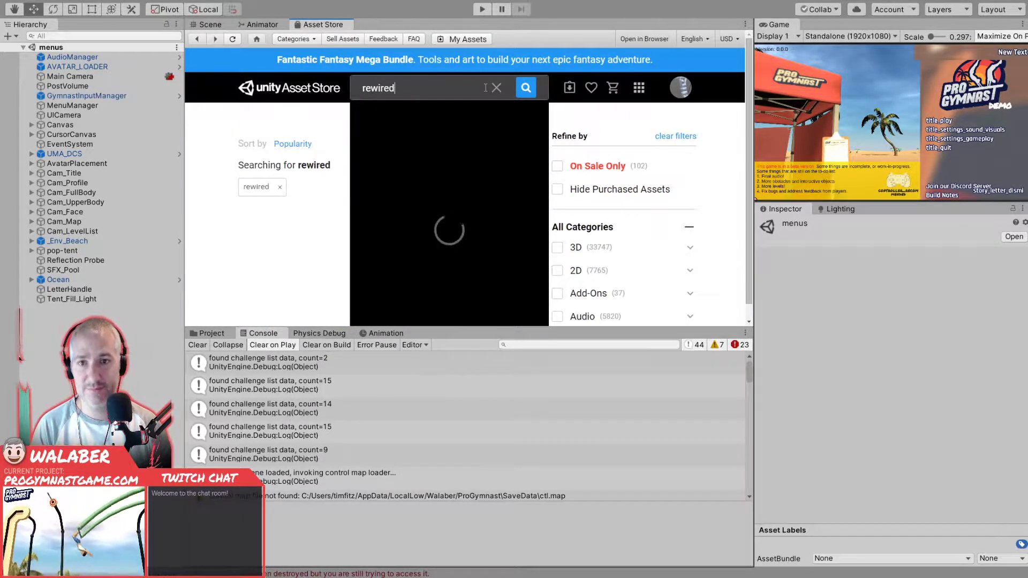
{"action": "left_click", "coordinate": [300, 234]}
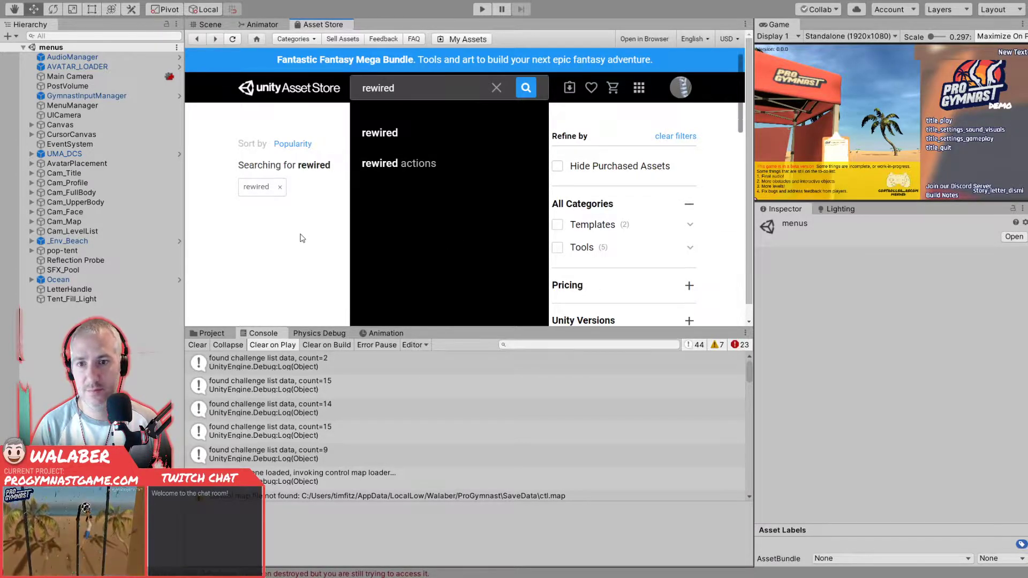
{"action": "left_click", "coordinate": [498, 89]}
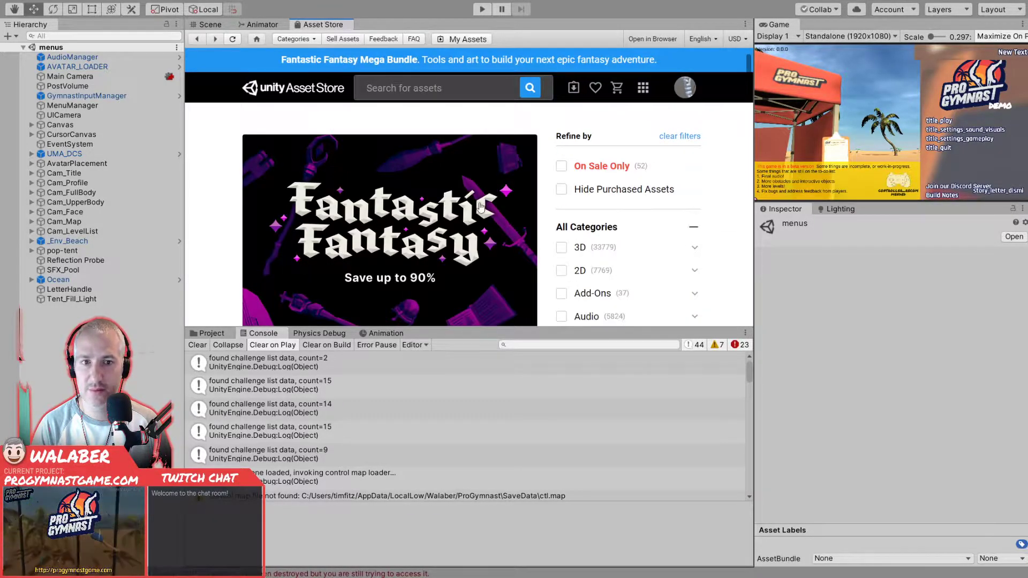
{"action": "scroll", "coordinate": [418, 214], "scroll_direction": "down", "scroll_amount": 2}
{"action": "scroll", "coordinate": [418, 214], "scroll_direction": "up", "scroll_amount": 2}
{"action": "left_click", "coordinate": [425, 89]}
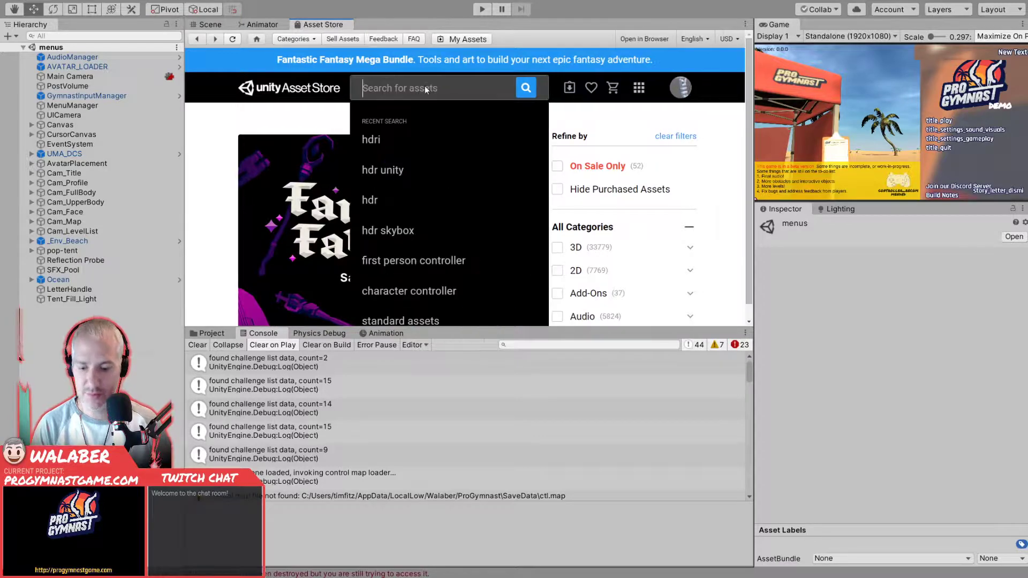
{"action": "type", "text": "rewired"}
{"action": "key", "text": "Return"}
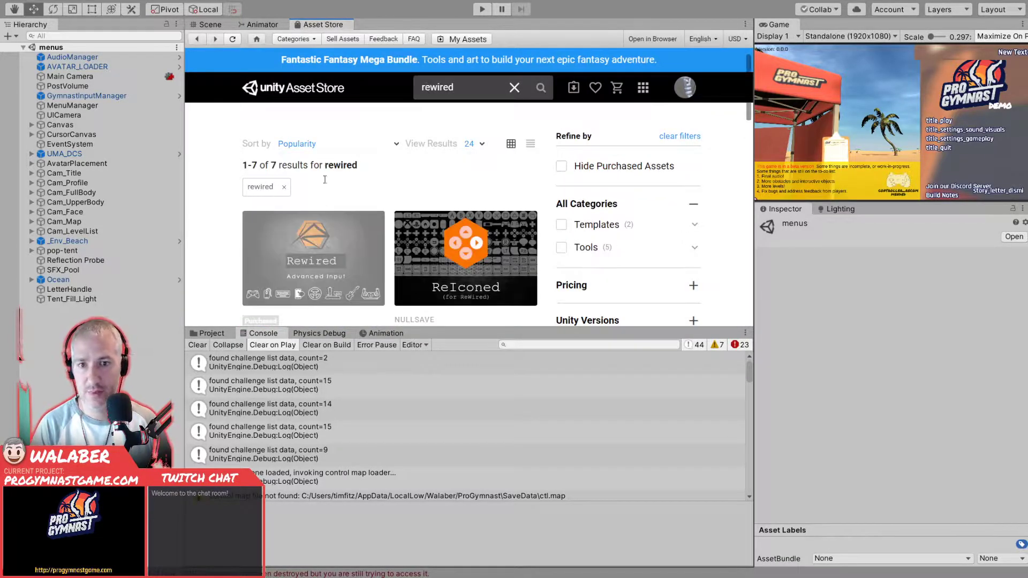
- Open the Rewired asset page from the search results and request its download
{"action": "left_click", "coordinate": [294, 256]}
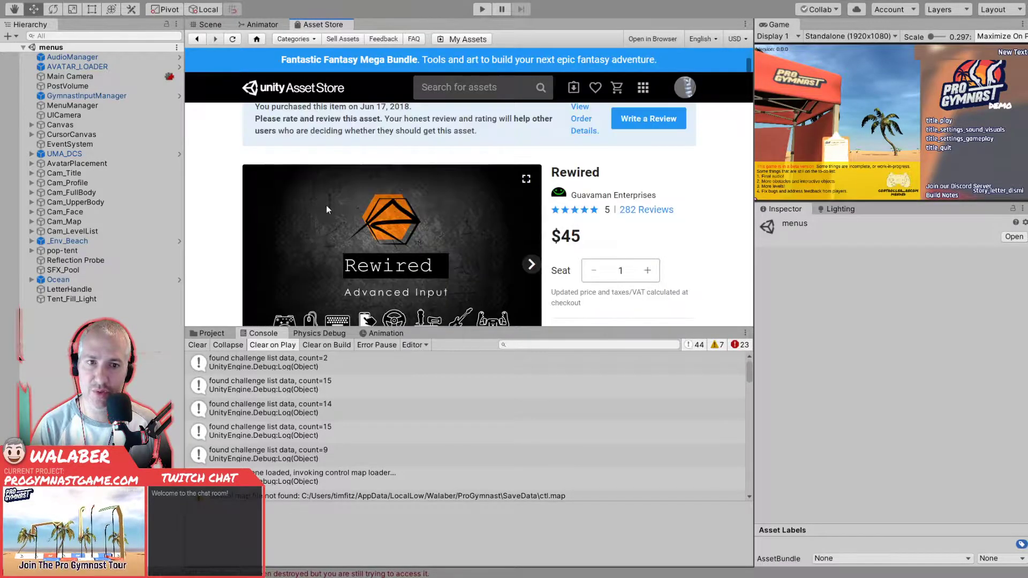
{"action": "scroll", "coordinate": [454, 220], "scroll_direction": "down", "scroll_amount": 2}
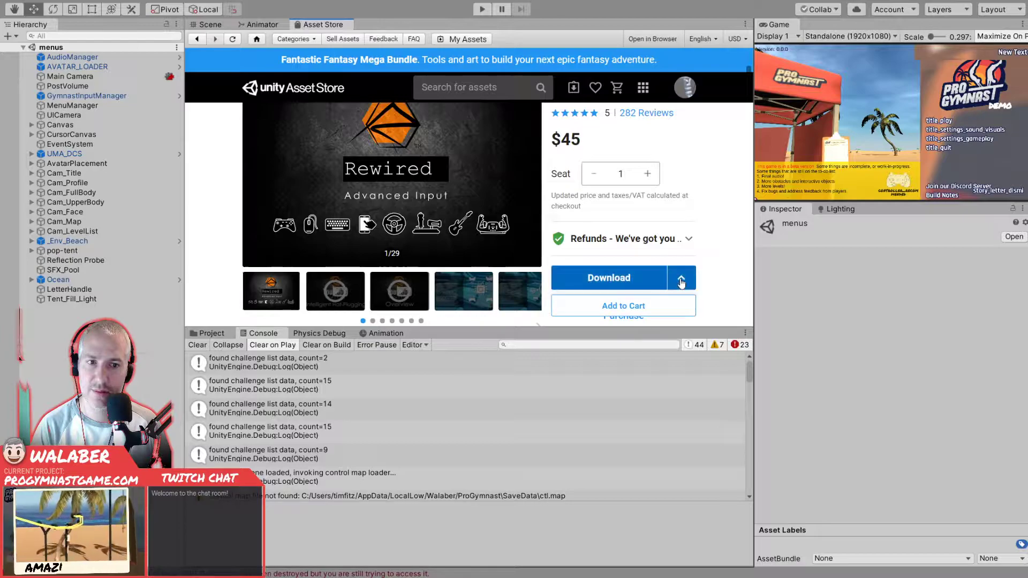
{"action": "left_click", "coordinate": [609, 278]}
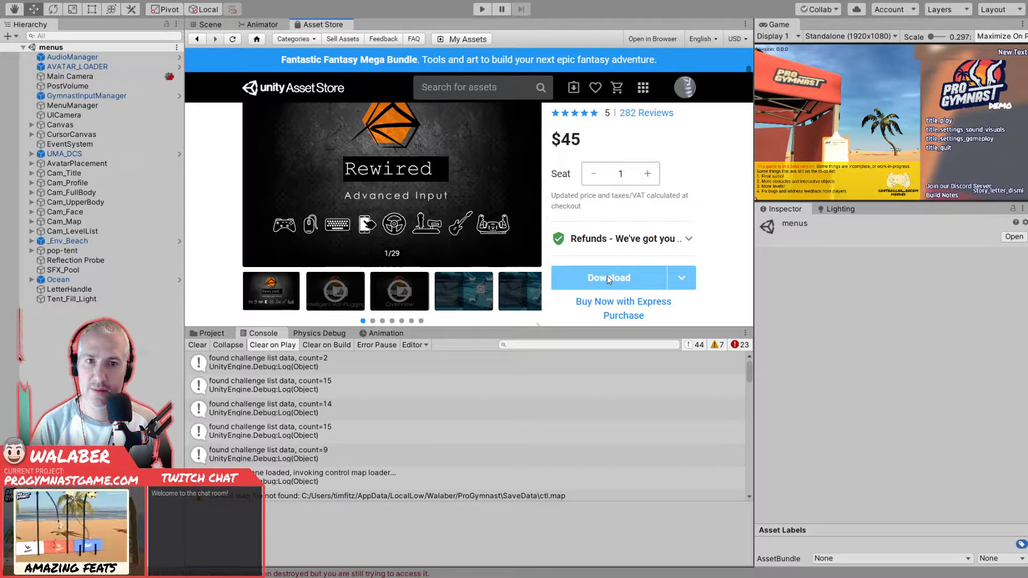
- Read the Rewired release notes from version 1.1.35.1 down through the older versions, looking for changes relevant to the input errors
{"action": "scroll", "coordinate": [609, 279], "scroll_direction": "down", "scroll_amount": 2}
{"action": "scroll", "coordinate": [382, 266], "scroll_direction": "down", "scroll_amount": 1}
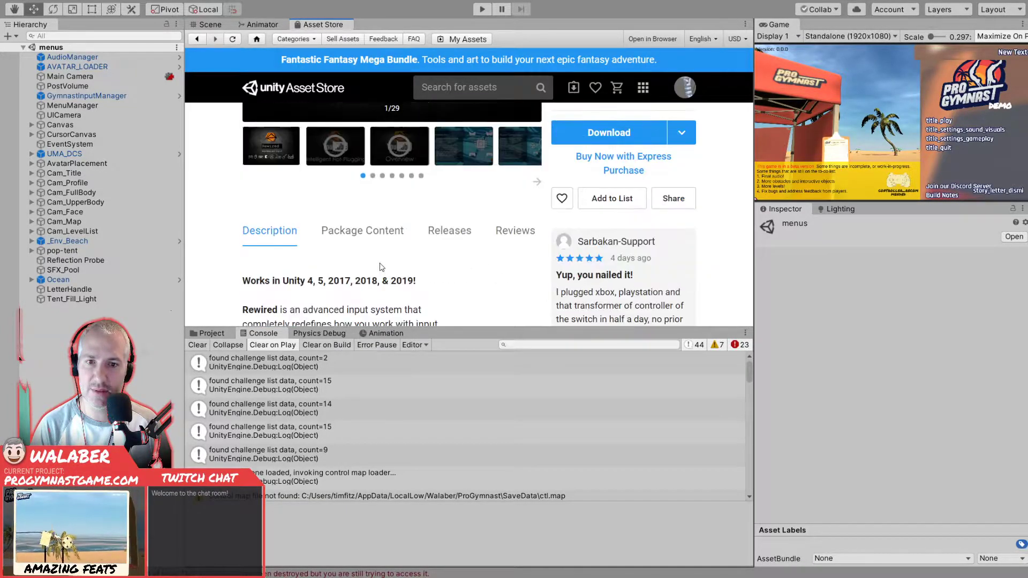
{"action": "left_click", "coordinate": [448, 239]}
{"action": "scroll", "coordinate": [425, 252], "scroll_direction": "down", "scroll_amount": 2}
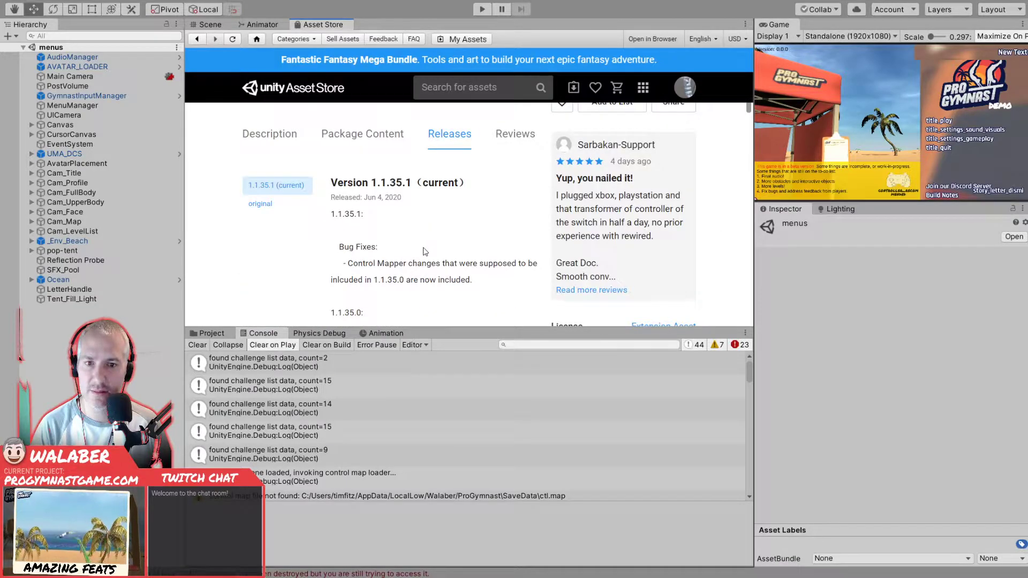
{"action": "scroll", "coordinate": [425, 252], "scroll_direction": "down", "scroll_amount": 1}
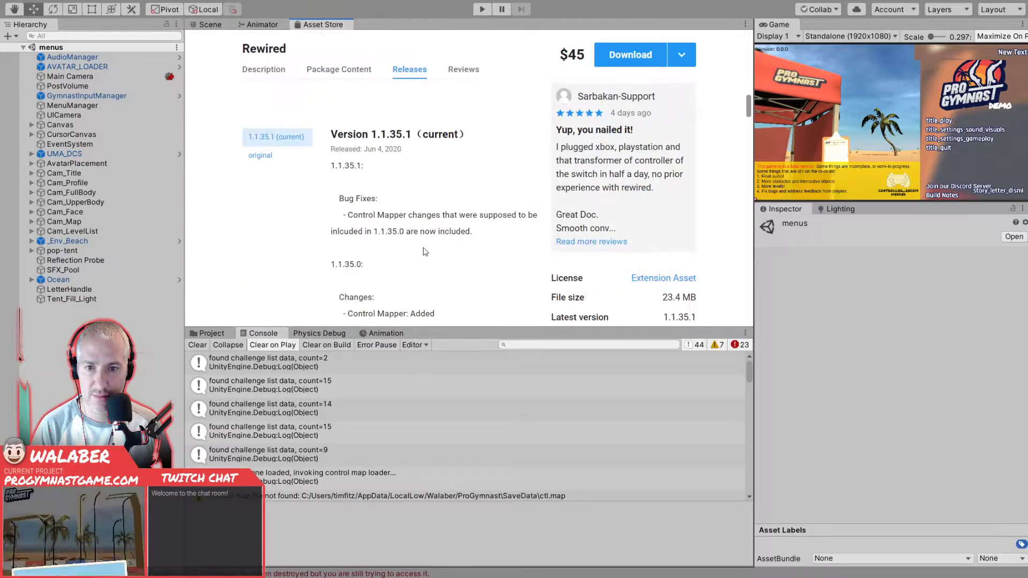
{"action": "scroll", "coordinate": [425, 251], "scroll_direction": "down", "scroll_amount": 1}
{"action": "scroll", "coordinate": [425, 252], "scroll_direction": "down", "scroll_amount": 1}
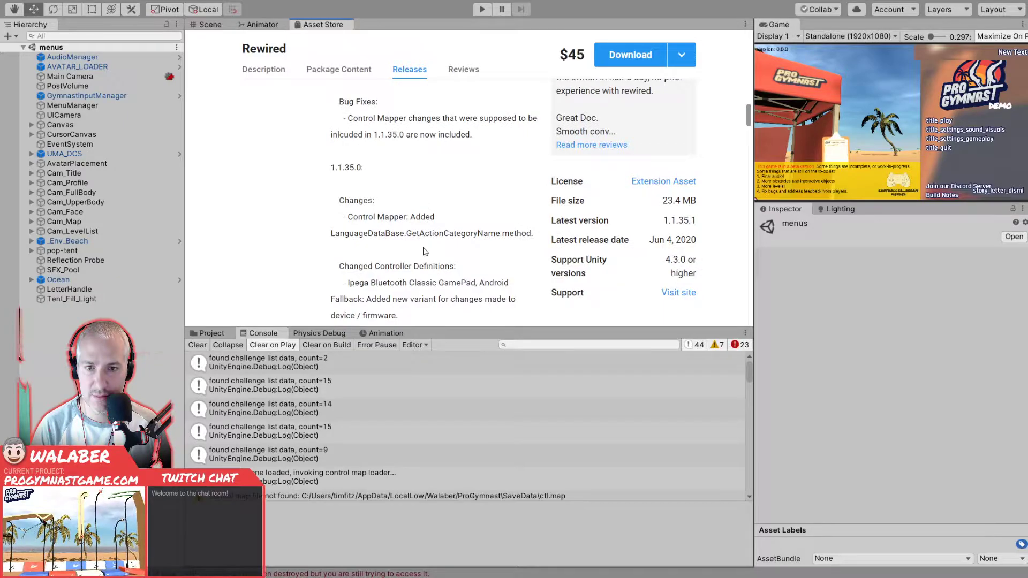
{"action": "scroll", "coordinate": [425, 252], "scroll_direction": "down", "scroll_amount": 1}
{"action": "scroll", "coordinate": [424, 248], "scroll_direction": "down", "scroll_amount": 1}
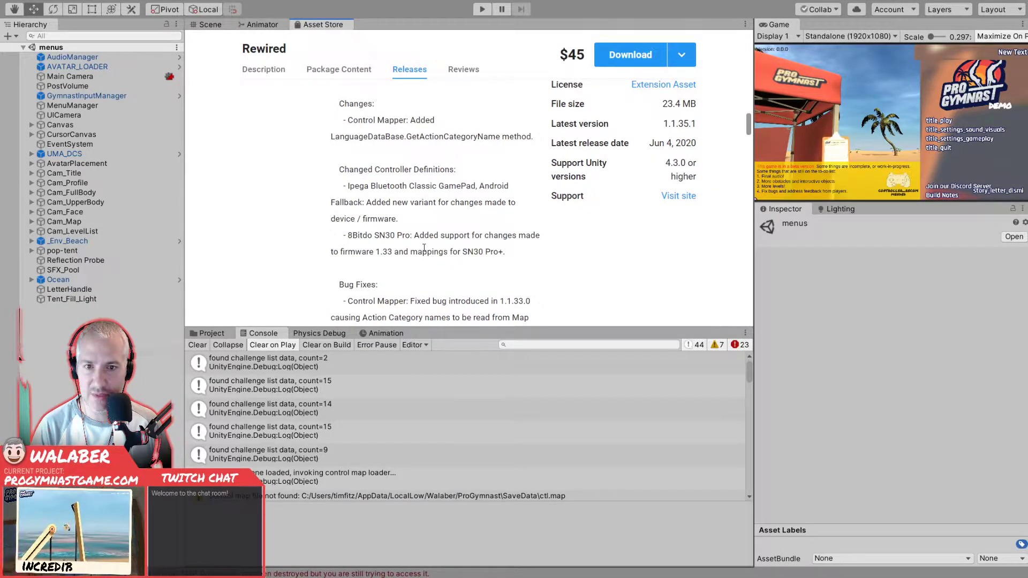
{"action": "scroll", "coordinate": [424, 248], "scroll_direction": "down", "scroll_amount": 1}
{"action": "scroll", "coordinate": [424, 249], "scroll_direction": "down", "scroll_amount": 2}
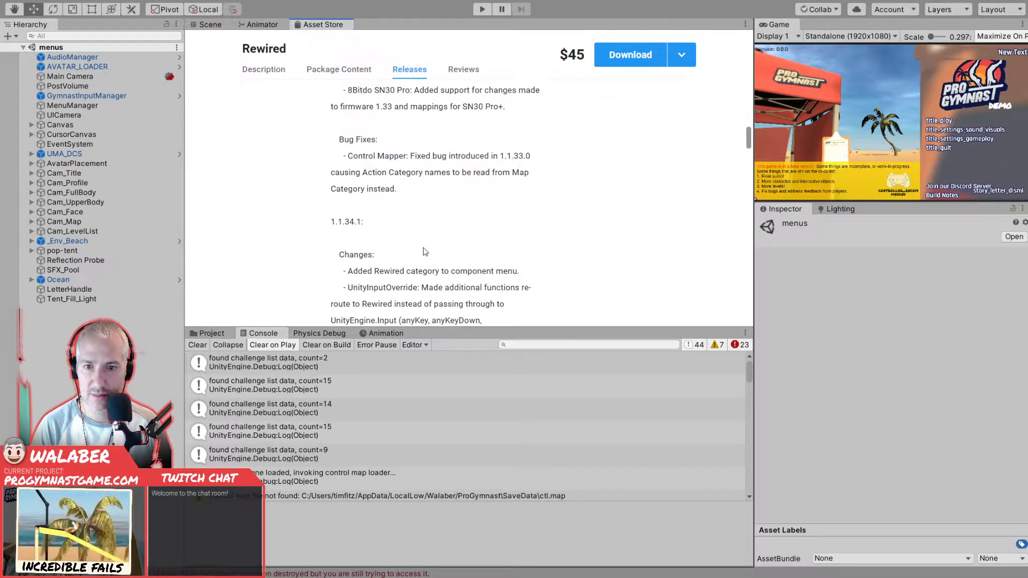
{"action": "scroll", "coordinate": [425, 251], "scroll_direction": "down", "scroll_amount": 2}
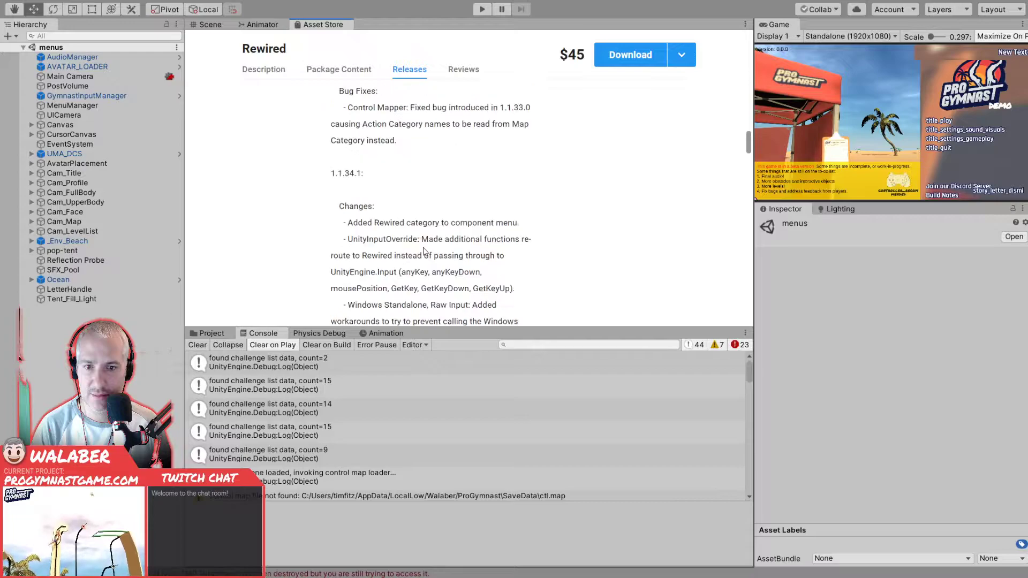
{"action": "scroll", "coordinate": [425, 251], "scroll_direction": "down", "scroll_amount": 1}
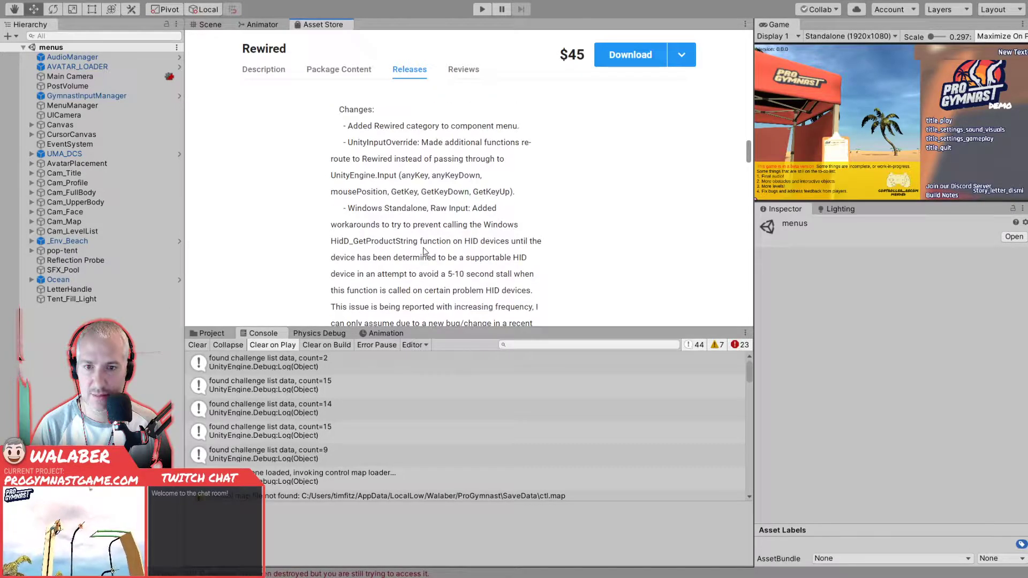
{"action": "scroll", "coordinate": [424, 252], "scroll_direction": "down", "scroll_amount": 1}
{"action": "scroll", "coordinate": [425, 251], "scroll_direction": "down", "scroll_amount": 4}
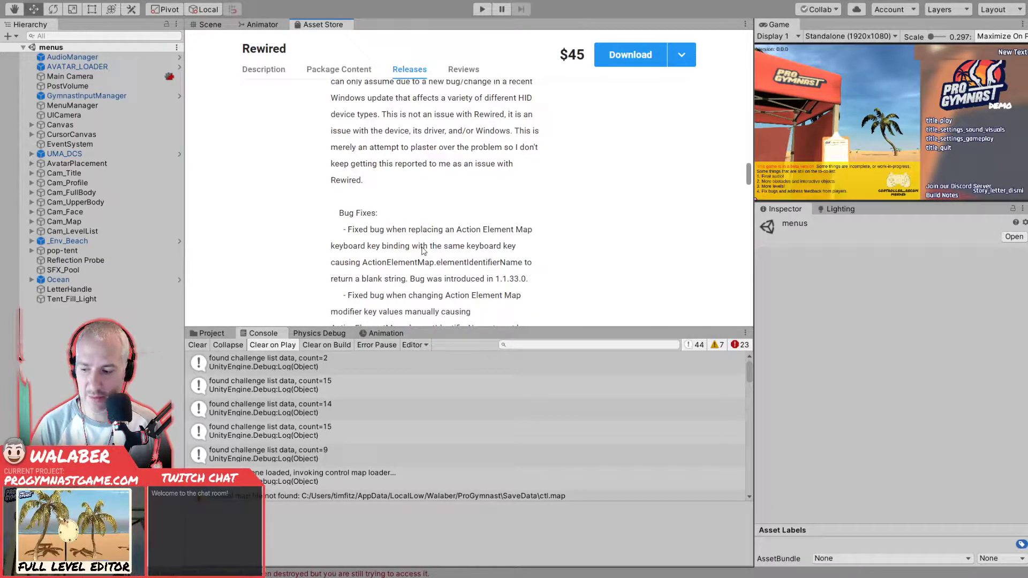
{"action": "scroll", "coordinate": [570, 247], "scroll_direction": "down", "scroll_amount": 1}
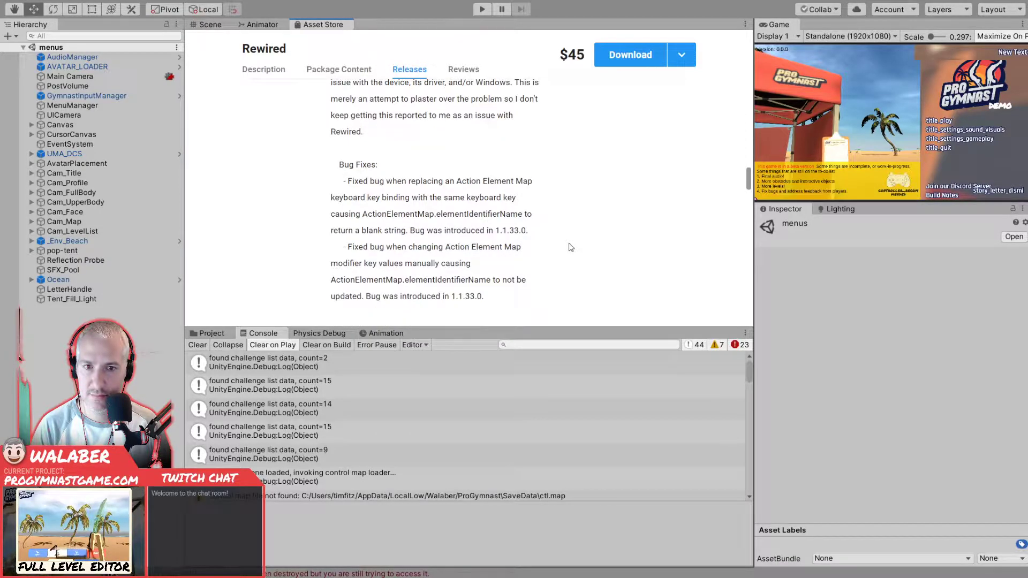
{"action": "scroll", "coordinate": [571, 247], "scroll_direction": "down", "scroll_amount": 3}
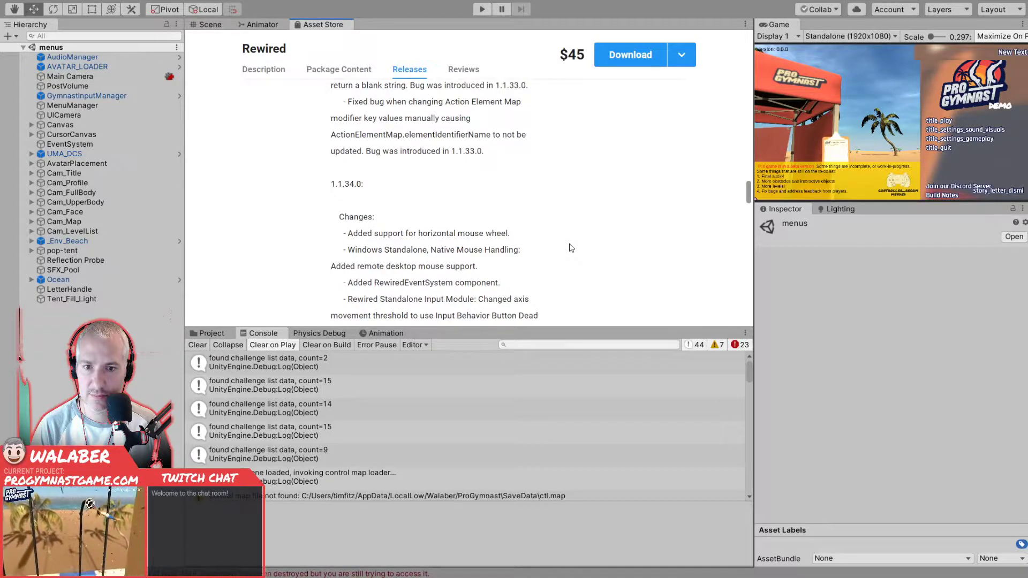
{"action": "scroll", "coordinate": [571, 248], "scroll_direction": "down", "scroll_amount": 2}
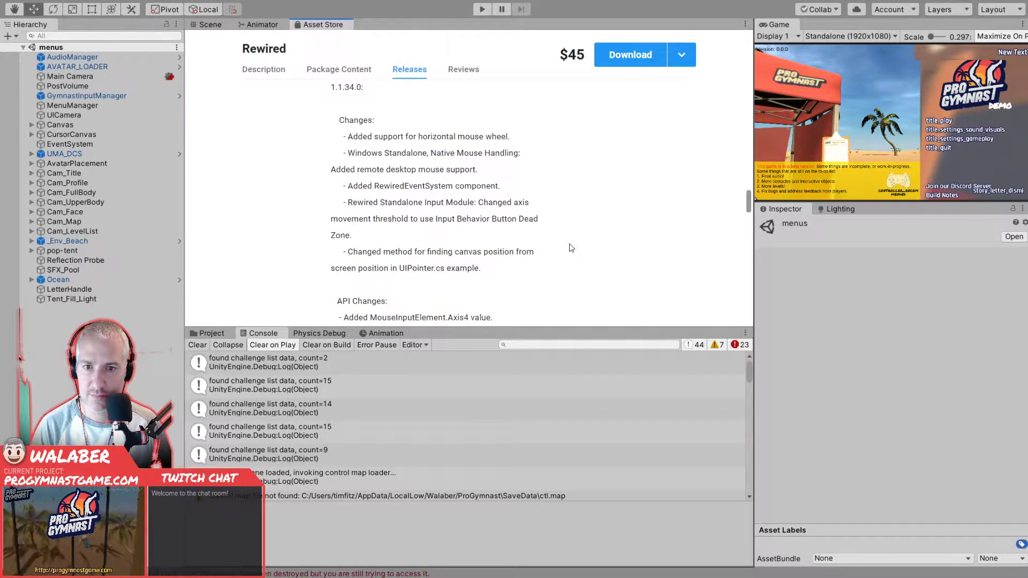
{"action": "scroll", "coordinate": [571, 247], "scroll_direction": "down", "scroll_amount": 2}
{"action": "scroll", "coordinate": [571, 248], "scroll_direction": "down", "scroll_amount": 2}
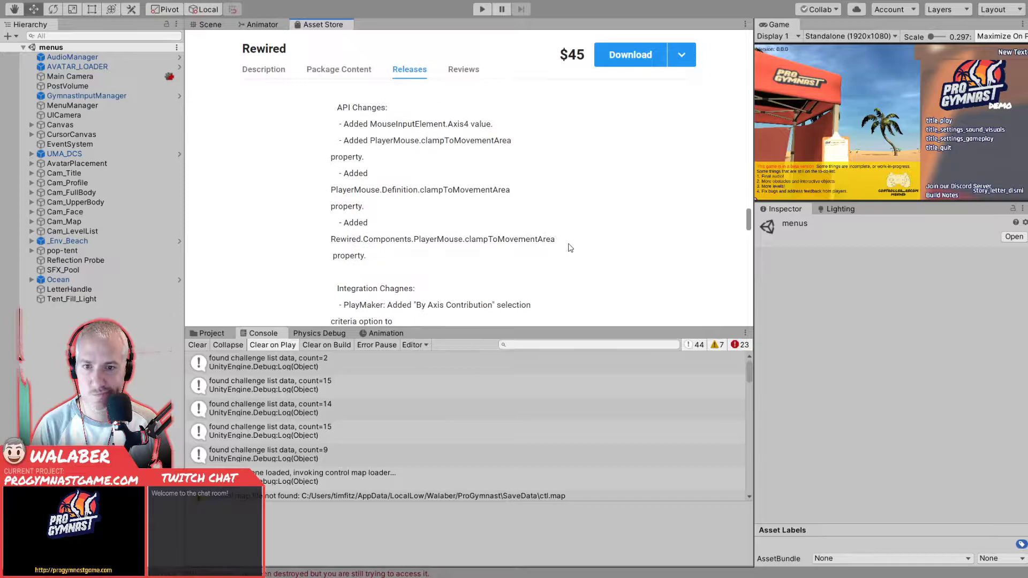
{"action": "scroll", "coordinate": [570, 248], "scroll_direction": "down", "scroll_amount": 2}
{"action": "scroll", "coordinate": [570, 247], "scroll_direction": "down", "scroll_amount": 2}
{"action": "scroll", "coordinate": [570, 247], "scroll_direction": "down", "scroll_amount": 2}
{"action": "scroll", "coordinate": [570, 247], "scroll_direction": "down", "scroll_amount": 2}
{"action": "scroll", "coordinate": [570, 247], "scroll_direction": "down", "scroll_amount": 2}
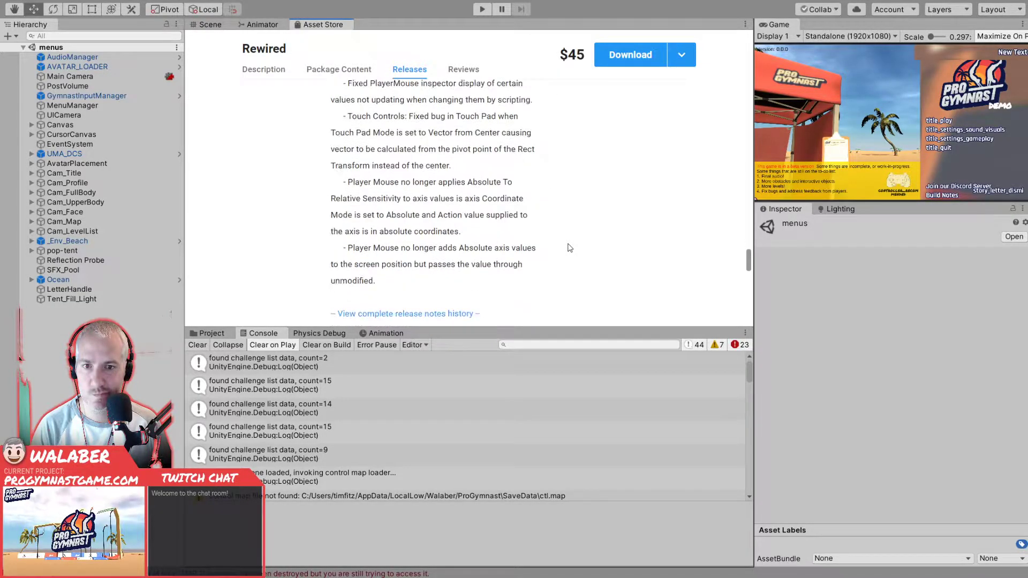
{"action": "scroll", "coordinate": [570, 247], "scroll_direction": "down", "scroll_amount": 6}
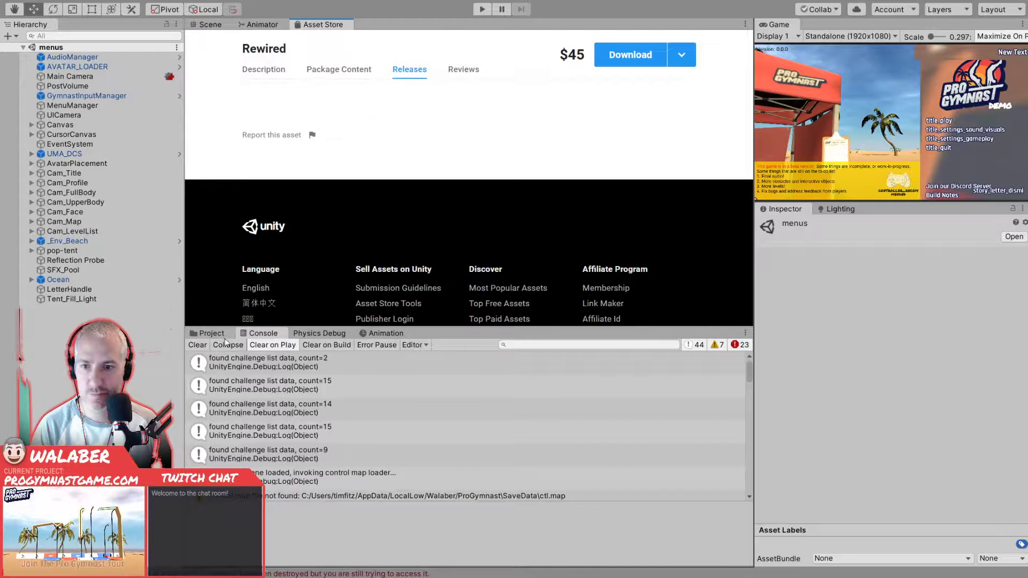
- Inspect the stack trace of the first TMP_Dropdown MissingReferenceException in the Console log
{"action": "scroll", "coordinate": [334, 405], "scroll_direction": "down", "scroll_amount": 10}
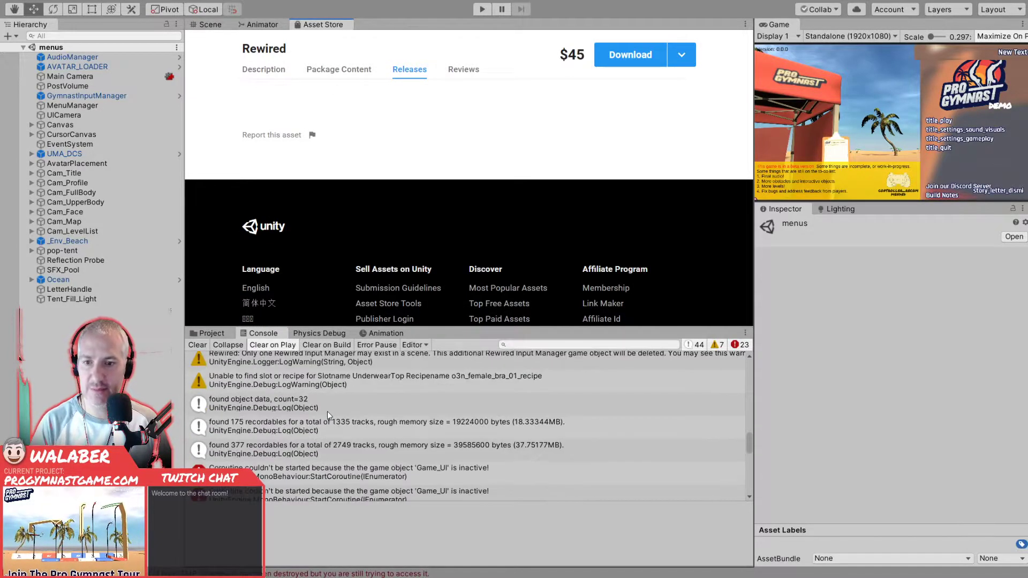
{"action": "scroll", "coordinate": [327, 411], "scroll_direction": "down", "scroll_amount": 5}
{"action": "scroll", "coordinate": [298, 450], "scroll_direction": "down", "scroll_amount": 3}
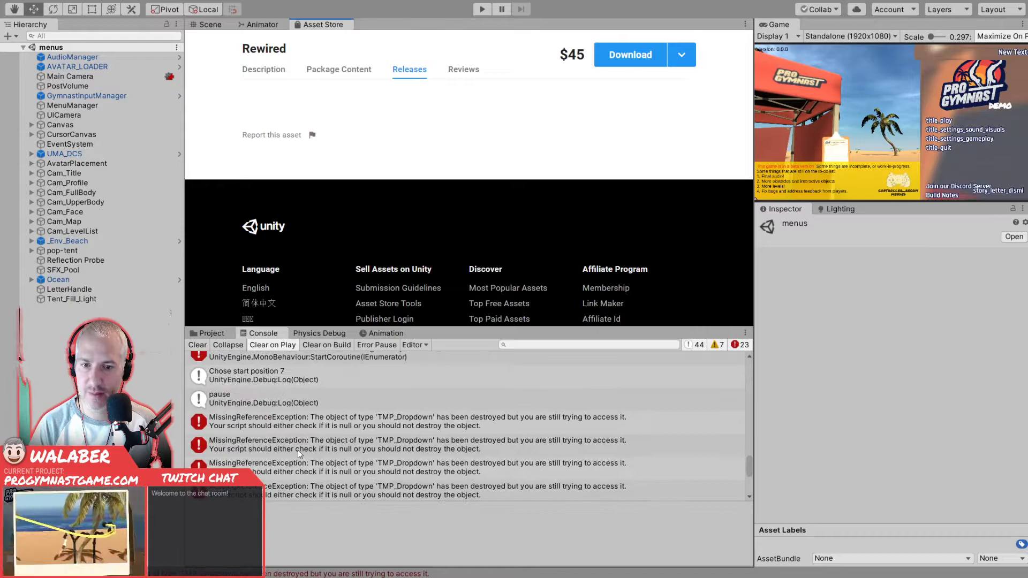
{"action": "left_click", "coordinate": [308, 431]}
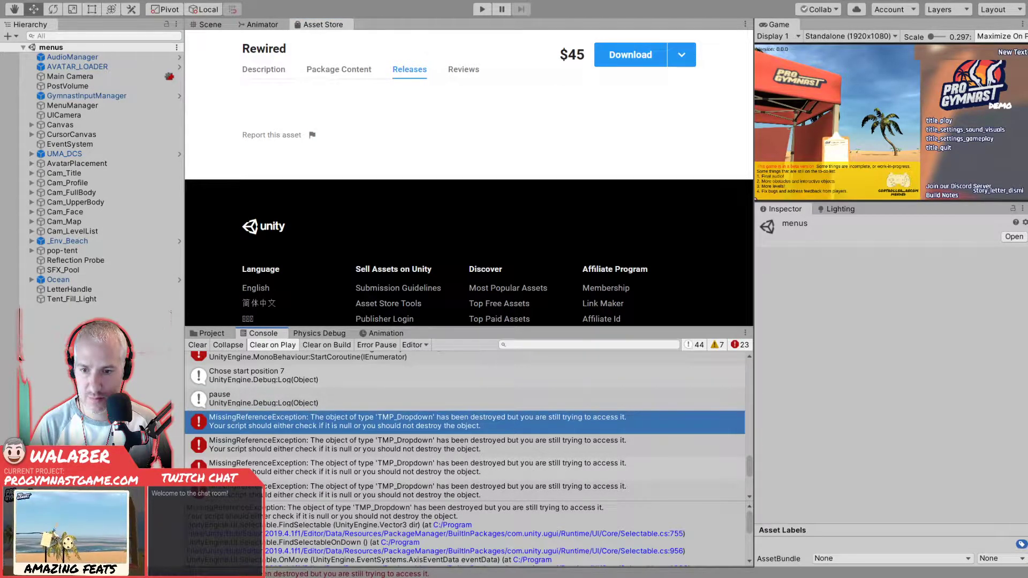
{"action": "left_click_drag", "start_coordinate": [265, 525], "coordinate": [326, 529]}
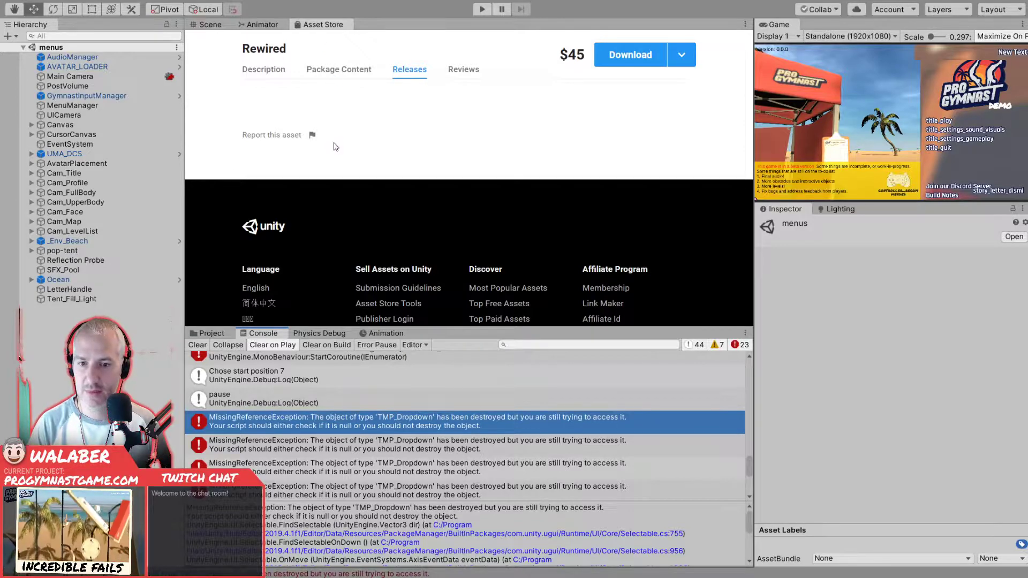
{"action": "key", "text": "alt+Tab"}
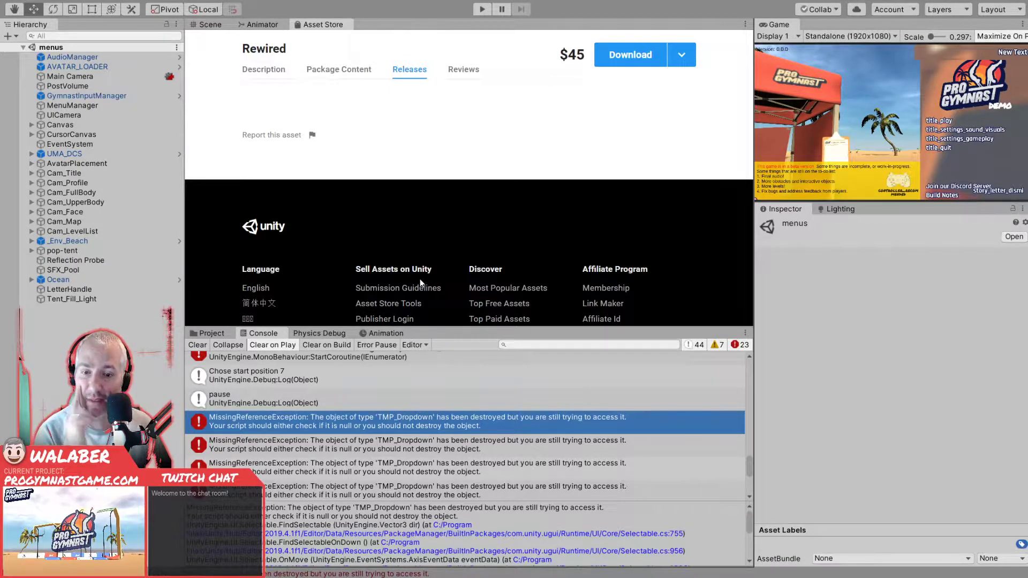
{"action": "key", "text": "alt+Tab"}
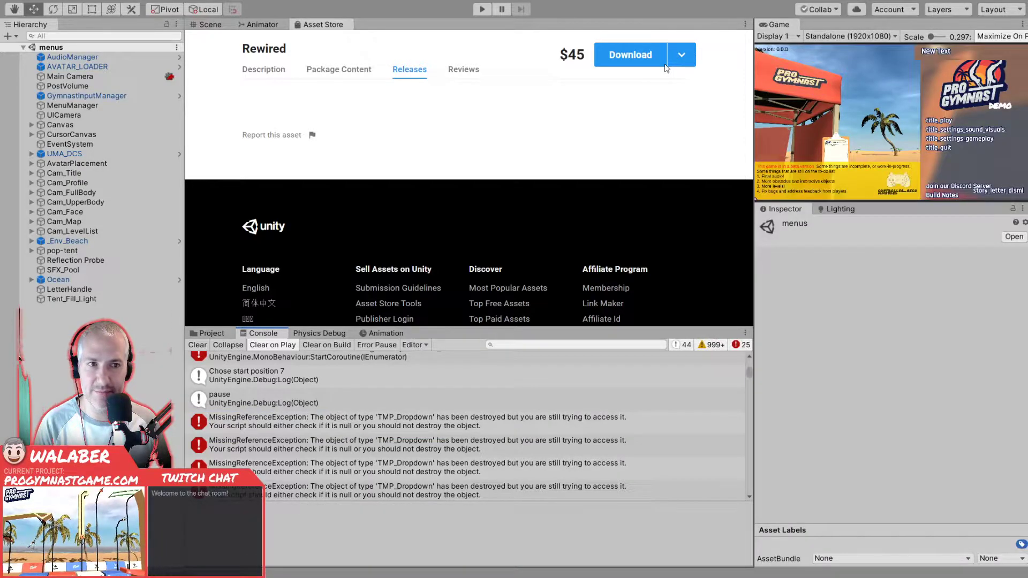
- Return to the Scene view, clear the Console log and start play mode
{"action": "left_click", "coordinate": [214, 24]}
{"action": "left_click", "coordinate": [205, 346]}
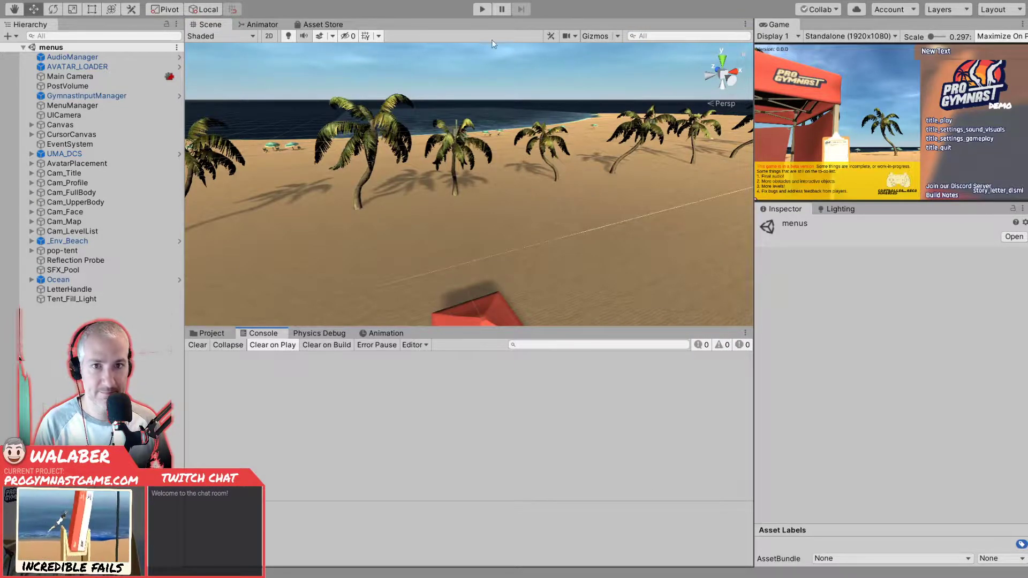
{"action": "left_click", "coordinate": [475, 10]}
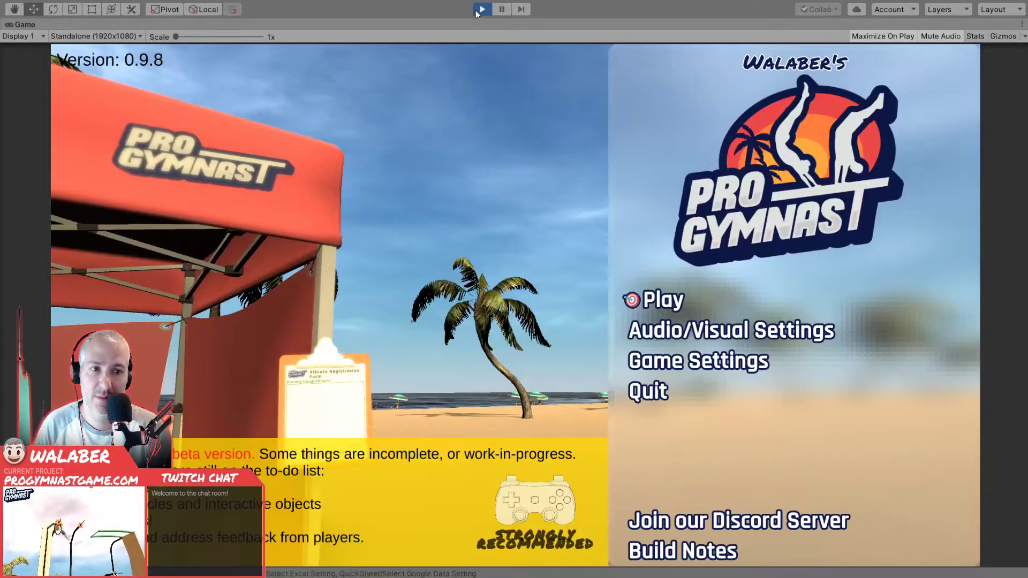
- Test moving the selection up and down through the title menu from Play to Quit and back
{"action": "key", "text": "Down"}
{"action": "key", "text": "Down"}
{"action": "key", "text": "Down"}
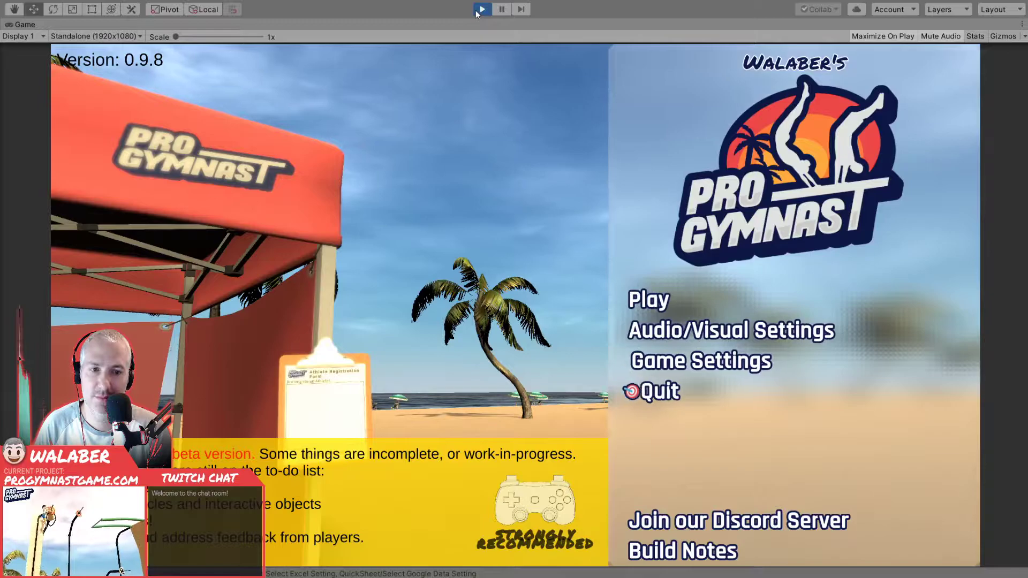
{"action": "key", "text": "Up"}
{"action": "key", "text": "Up"}
{"action": "key", "text": "Up"}
- Open the Athlete Registration Form from Play, test navigation over its entries and choose the NewPlayer profile
{"action": "key", "text": "Down"}
{"action": "key", "text": "Down"}
{"action": "key", "text": "Down"}
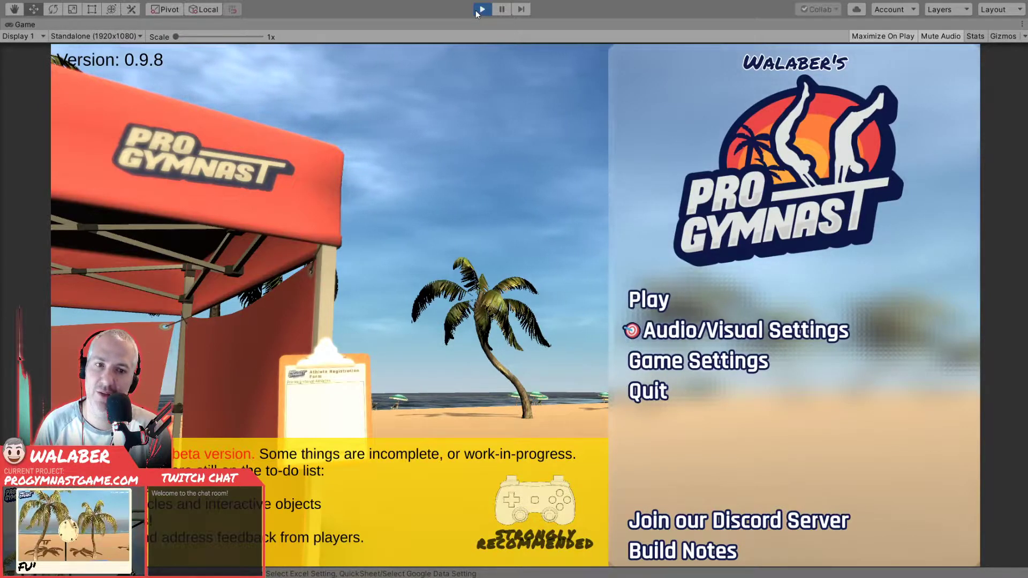
{"action": "key", "text": "Up"}
{"action": "key", "text": "Up"}
{"action": "key", "text": "Up"}
{"action": "key", "text": "Return"}
{"action": "key", "text": "Down"}
{"action": "key", "text": "Down"}
{"action": "key", "text": "Down"}
{"action": "key", "text": "Down"}
{"action": "key", "text": "Right"}
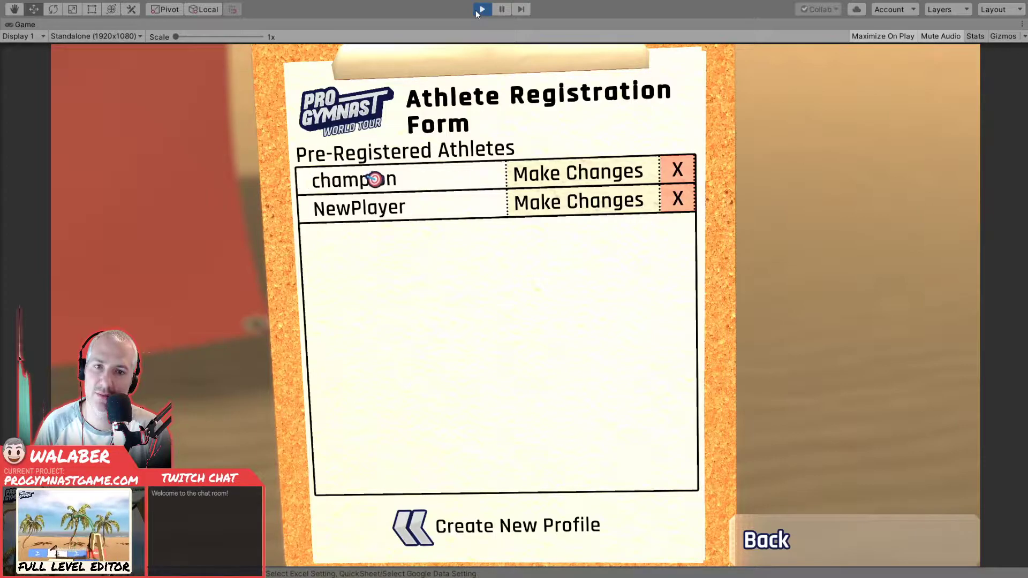
{"action": "key", "text": "Left"}
- Start the Practice Gym from the California Beach Tour map
{"action": "key", "text": "Down"}
{"action": "key", "text": "Return"}
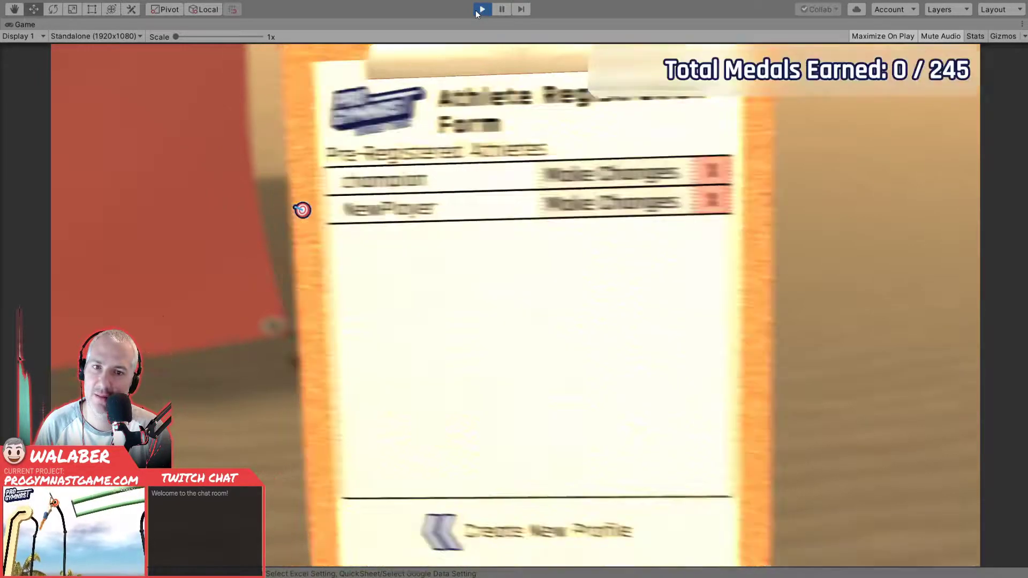
{"action": "key", "text": "Down"}
{"action": "key", "text": "Down"}
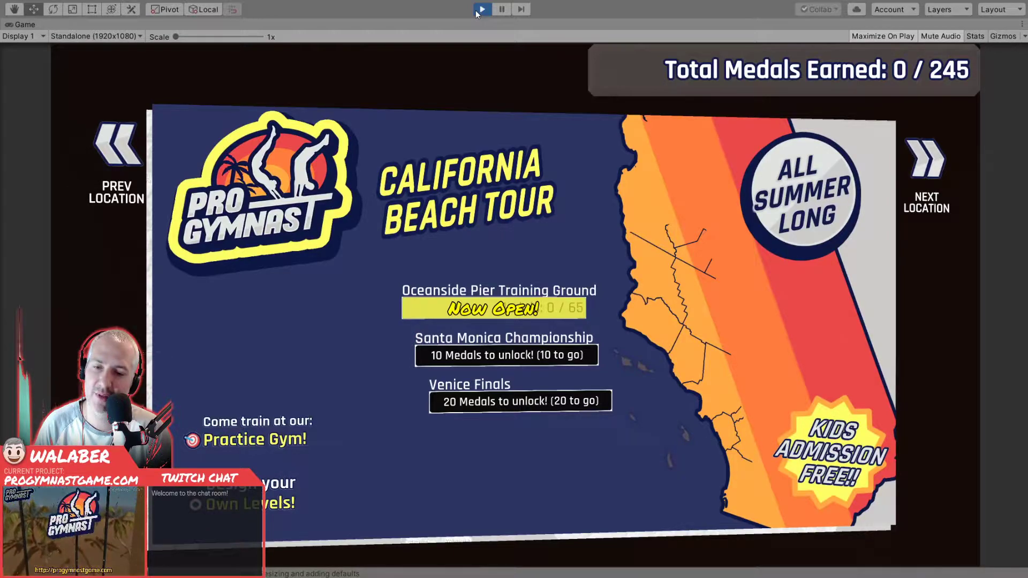
{"action": "key", "text": "Return"}
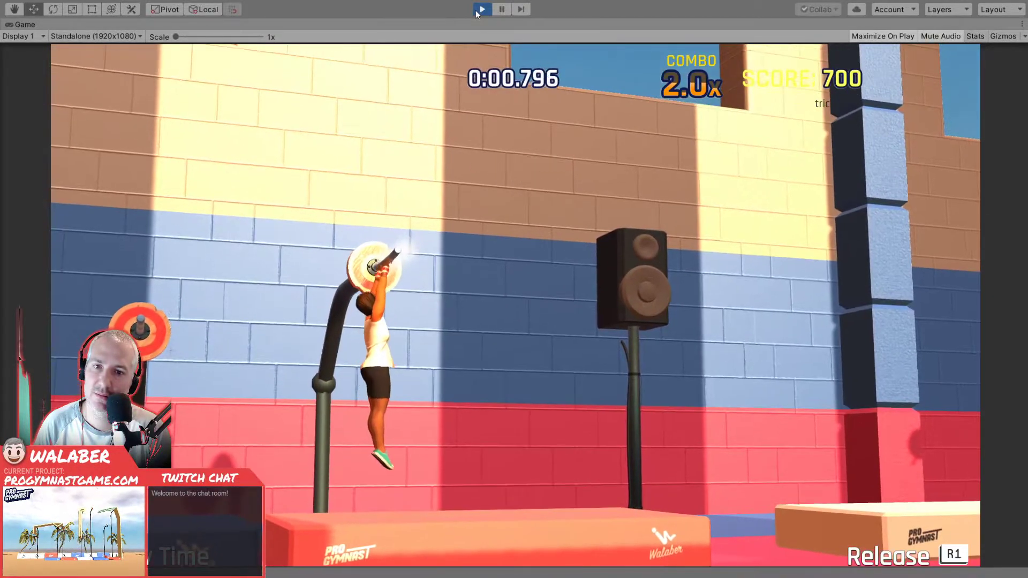
- Pause the Practice Gym, test navigating the pause menu in both directions and exit to the tour map
{"action": "key", "text": "Escape"}
{"action": "key", "text": "Down"}
{"action": "key", "text": "Down"}
{"action": "key", "text": "Down"}
{"action": "key", "text": "Down"}
{"action": "key", "text": "Up"}
{"action": "key", "text": "Up"}
{"action": "key", "text": "Up"}
{"action": "key", "text": "Up"}
{"action": "key", "text": "Down"}
{"action": "key", "text": "Down"}
{"action": "key", "text": "Down"}
{"action": "key", "text": "Down"}
{"action": "key", "text": "Down"}
{"action": "key", "text": "Down"}
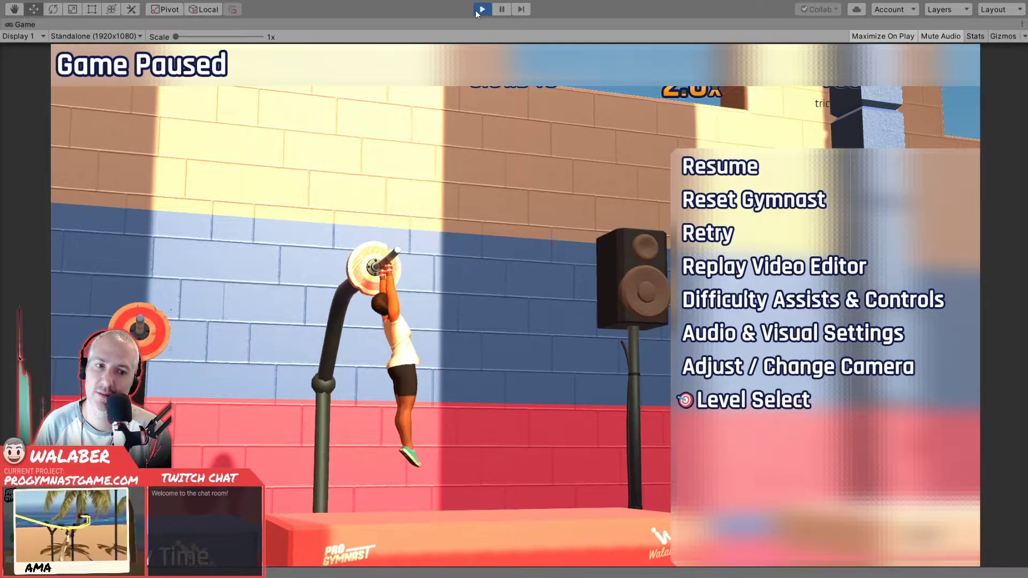
{"action": "key", "text": "Return"}
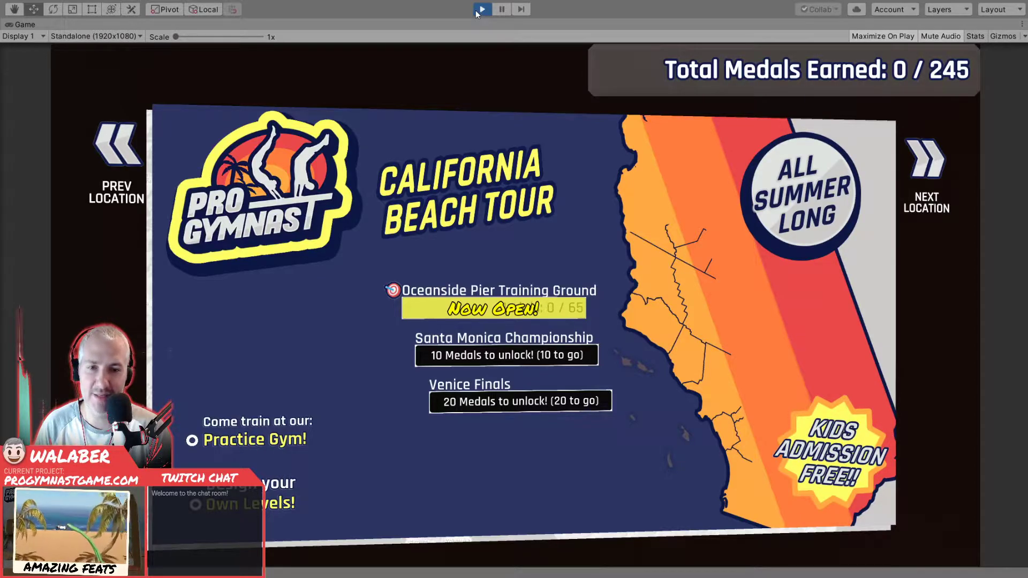
- Start Training: Letting Go from the Oceanside Pier Training Ground and test pausing and resuming it
{"action": "key", "text": "Return"}
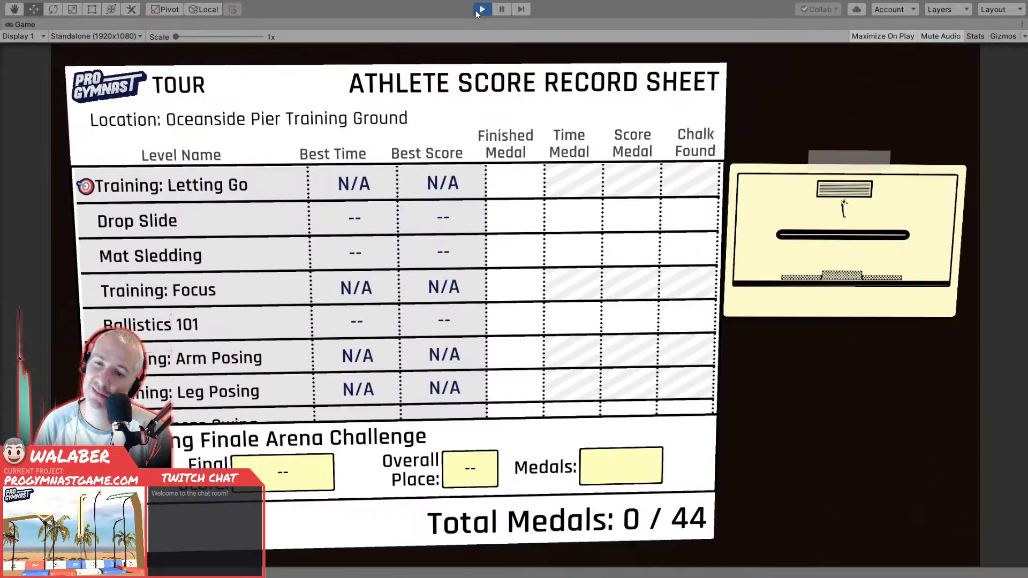
{"action": "key", "text": "Down"}
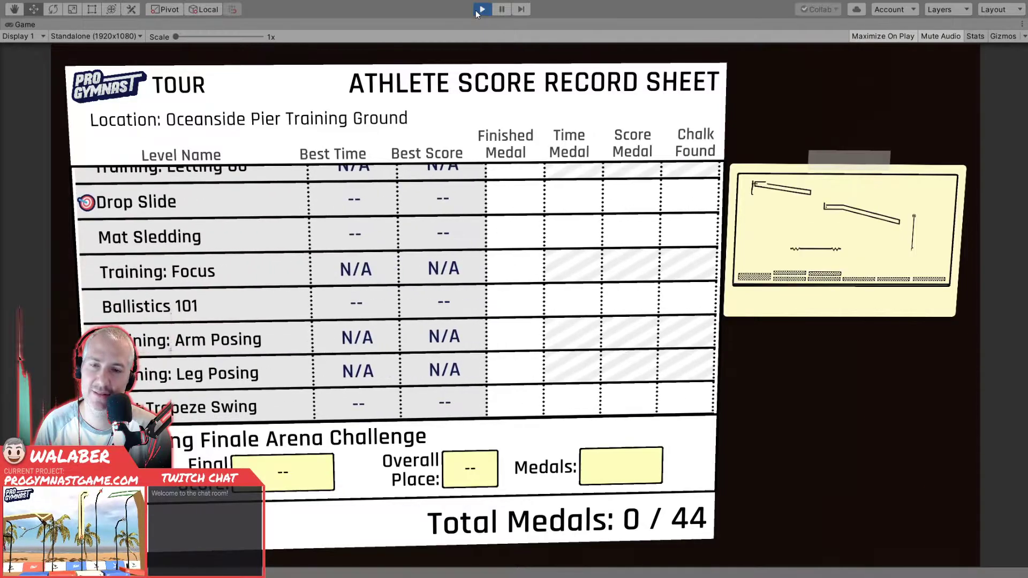
{"action": "key", "text": "Up"}
{"action": "key", "text": "Return"}
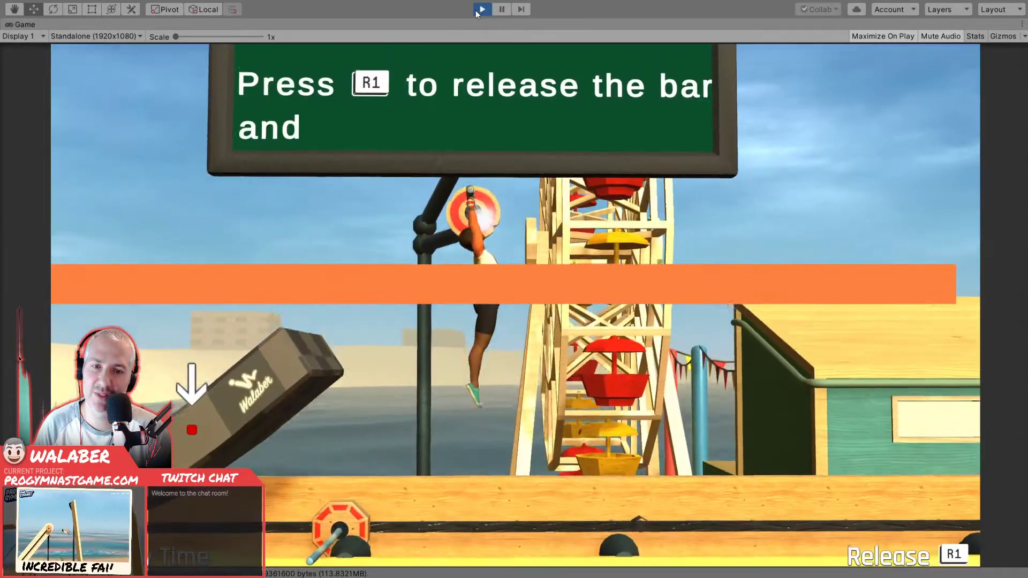
{"action": "key", "text": "Escape"}
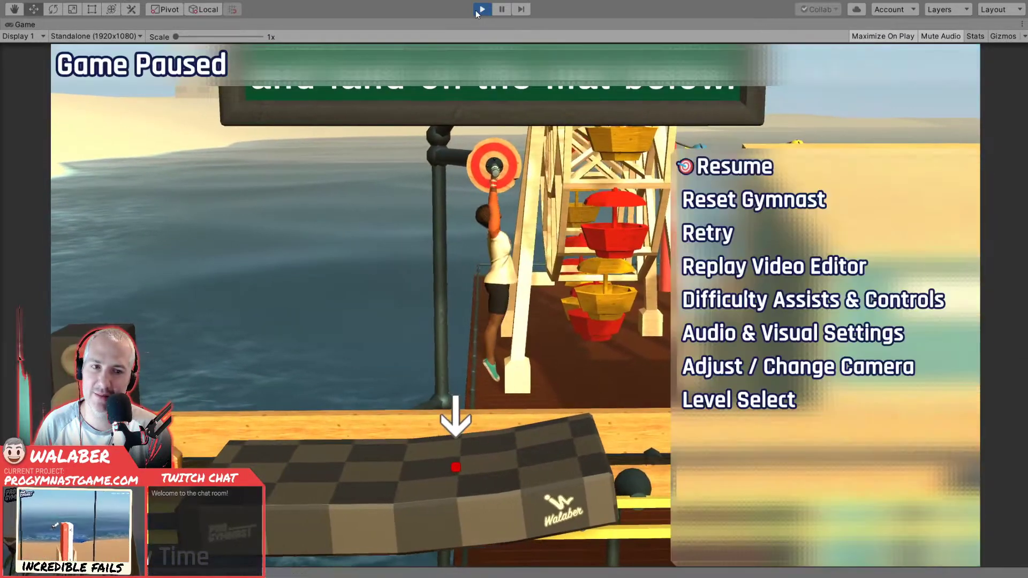
{"action": "key", "text": "Return"}
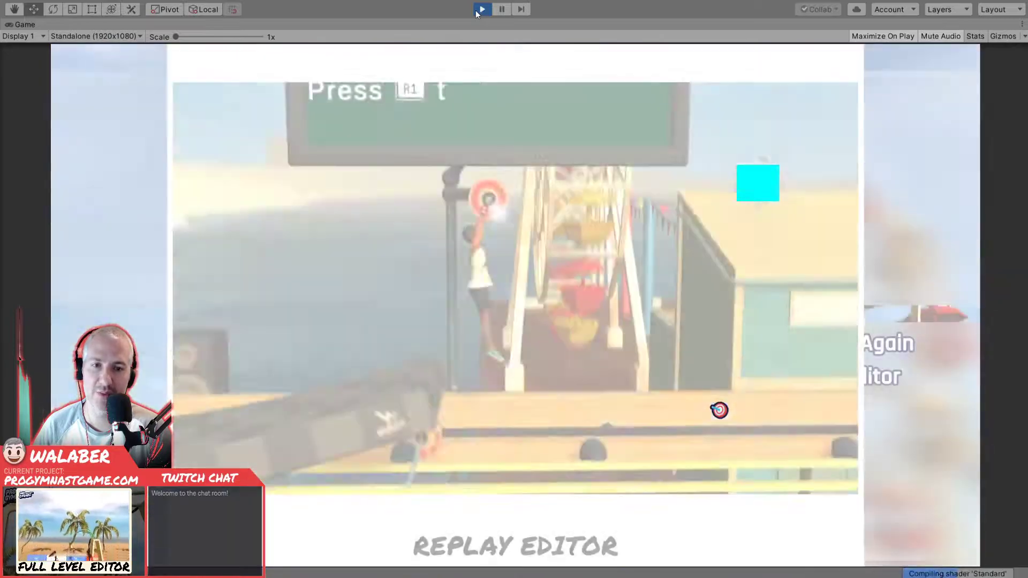
- Advance through the Oceanside Pier levels by choosing Next Level on each results screen
{"action": "key", "text": "Return"}
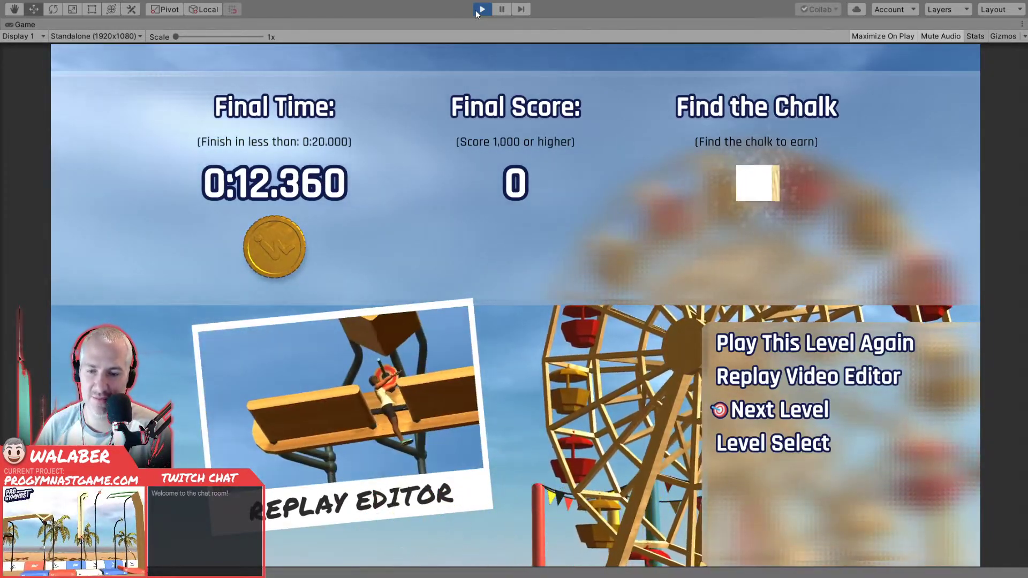
{"action": "key", "text": "Return"}
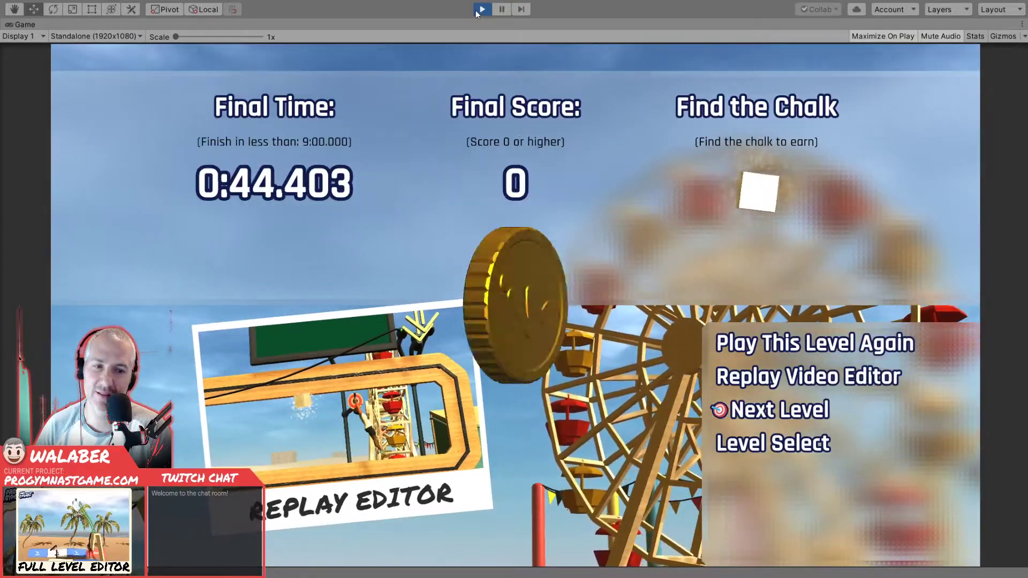
{"action": "key", "text": "Return"}
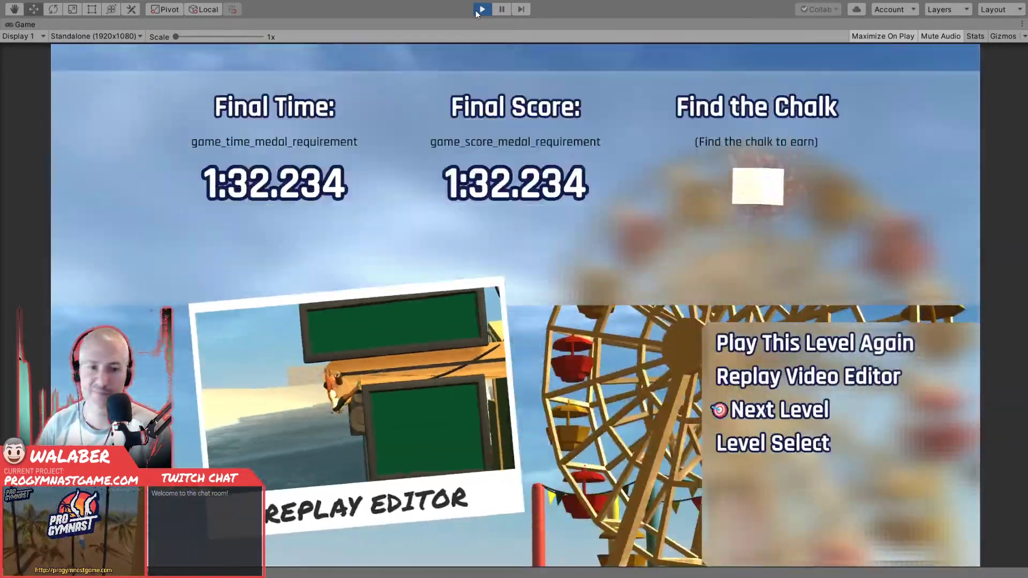
{"action": "key", "text": "Return"}
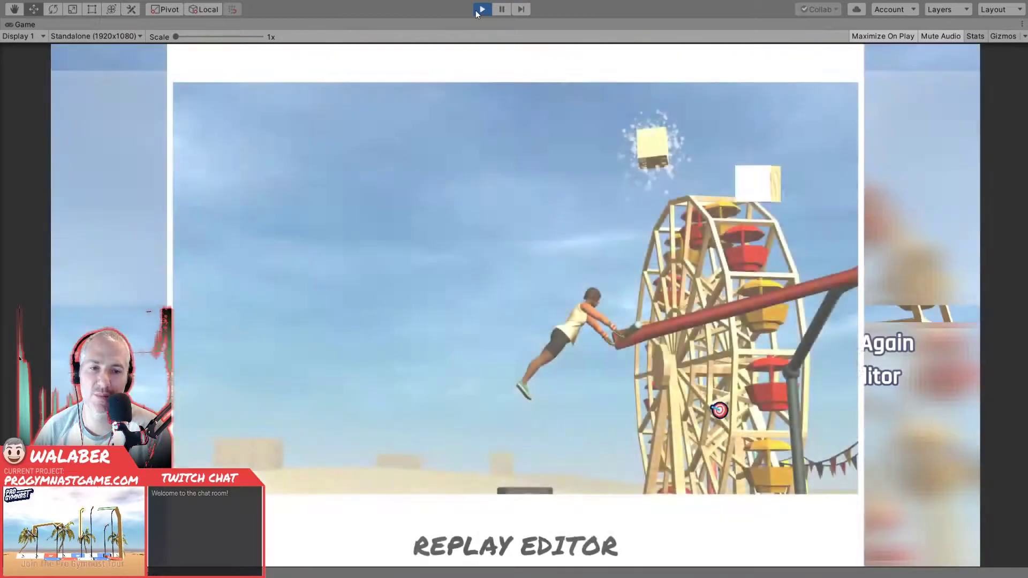
{"action": "key", "text": "Return"}
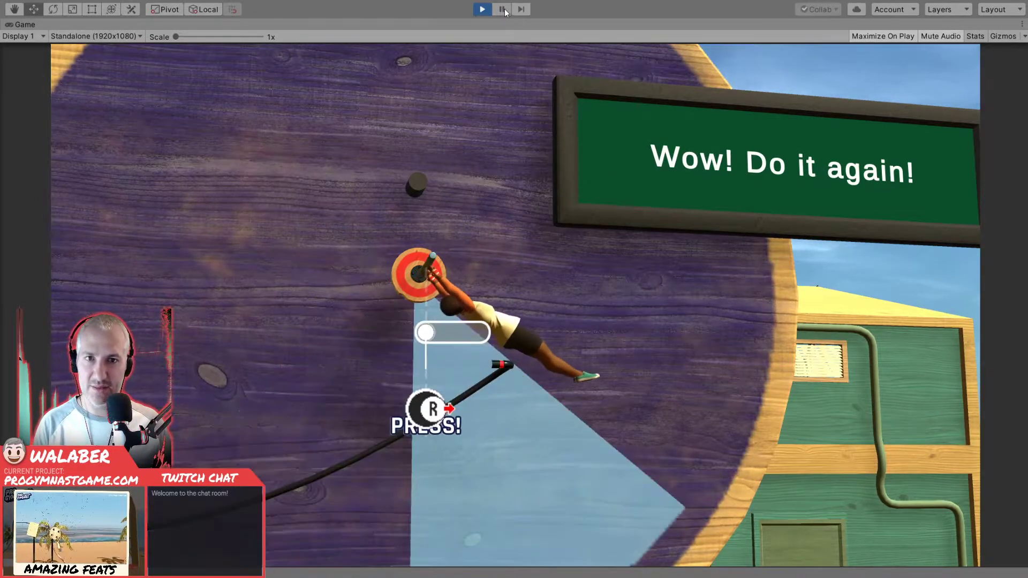
- Pause play mode during the swing tutorial and select the large round tutorial board in the game scene
{"action": "left_click", "coordinate": [502, 9]}
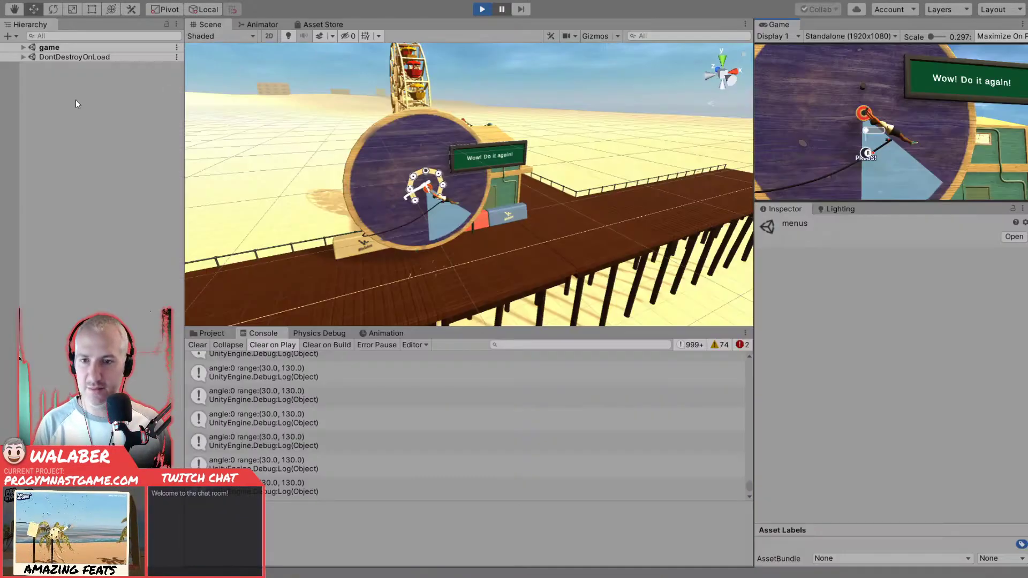
{"action": "left_click", "coordinate": [23, 48]}
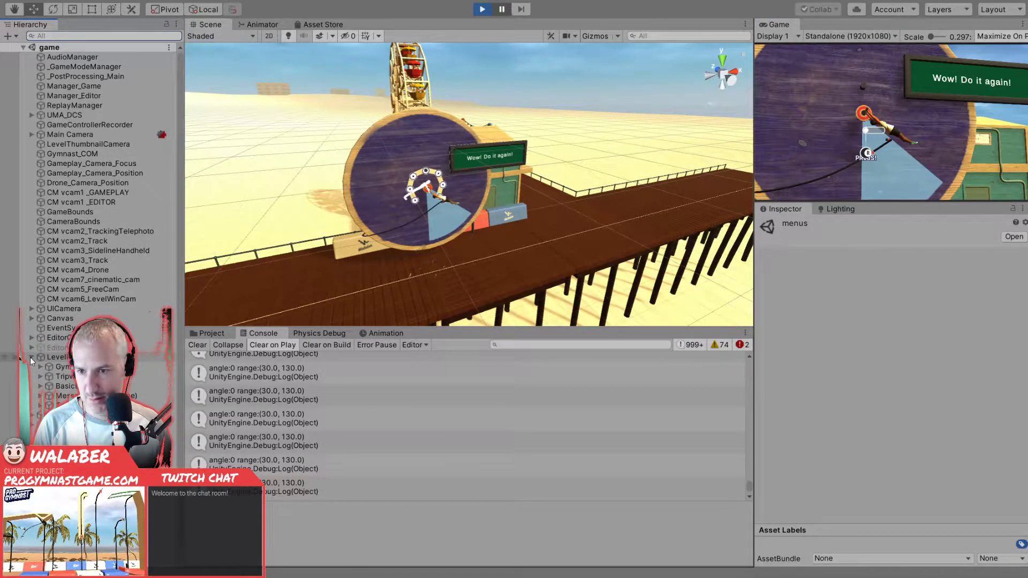
{"action": "left_click", "coordinate": [384, 114]}
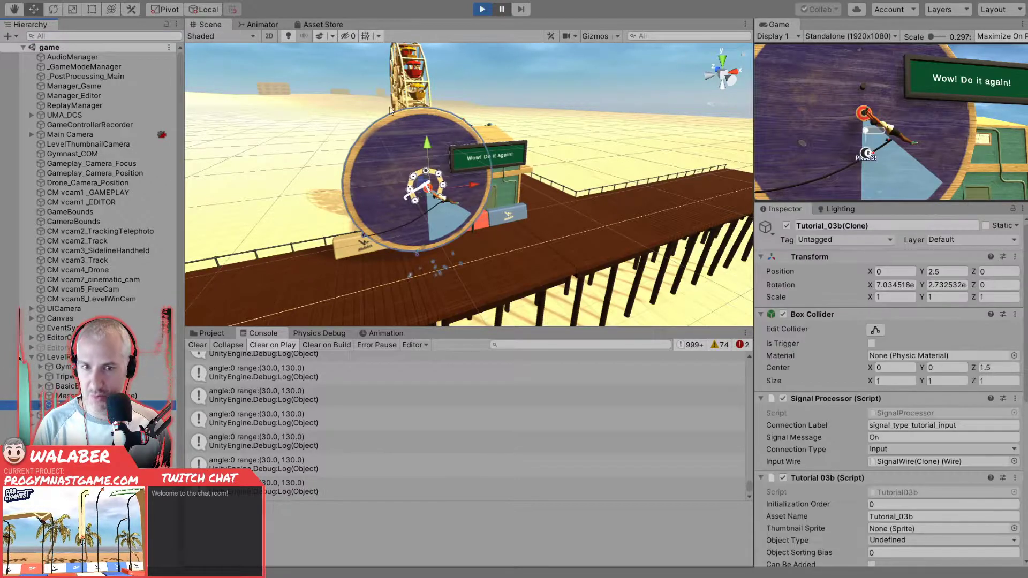
- Stop play mode, search the project for "tutorial_03b" and open the Tutorial_03b prefab for editing
{"action": "left_click", "coordinate": [482, 9]}
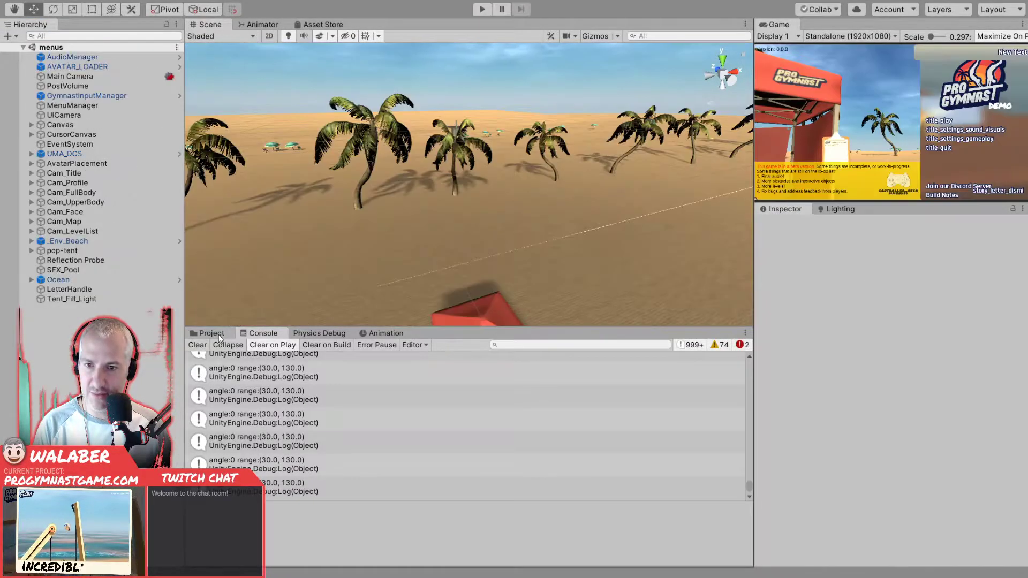
{"action": "left_click", "coordinate": [212, 333]}
{"action": "left_click", "coordinate": [521, 345]}
{"action": "type", "text": "tutorial_03b"}
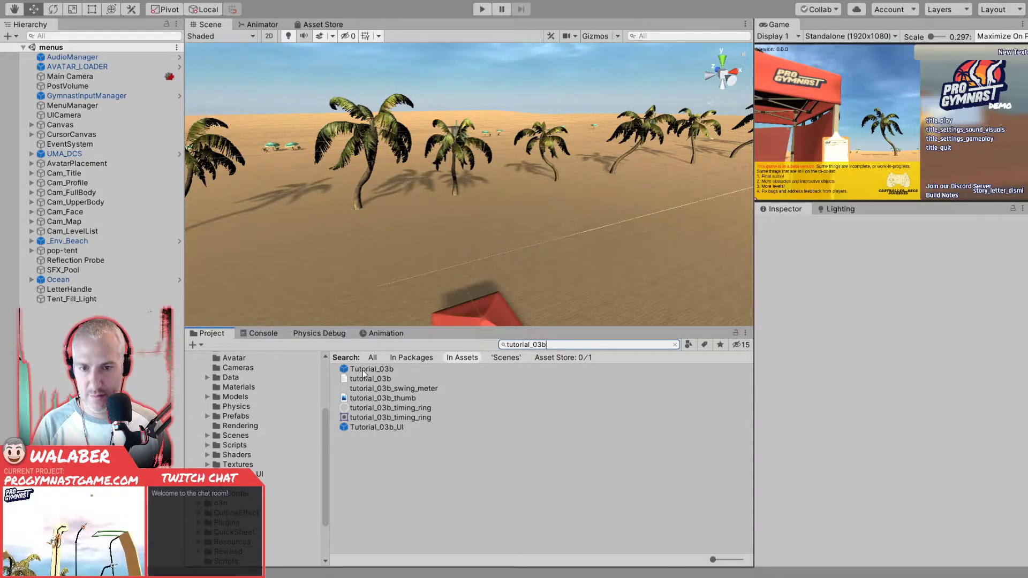
{"action": "double_click", "coordinate": [362, 369]}
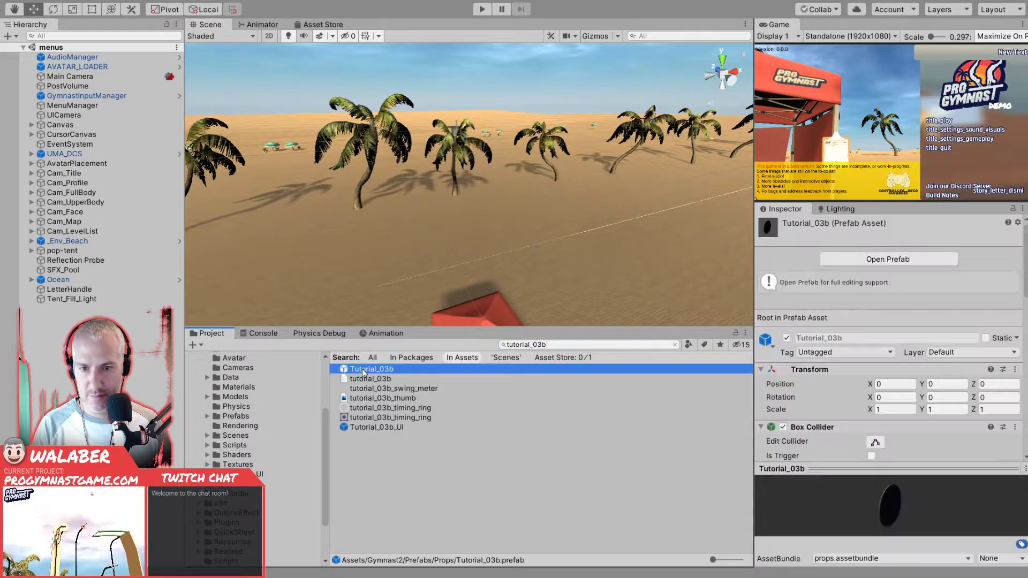
- Set the X and Y rotation of SignalConnector in the Tutorial_03b prefab to 0
{"action": "left_click_drag", "start_coordinate": [431, 207], "coordinate": [339, 249], "text": "alt"}
{"action": "scroll", "coordinate": [380, 169], "scroll_direction": "up", "scroll_amount": 3}
{"action": "left_click", "coordinate": [68, 82]}
{"action": "key", "text": "f"}
{"action": "scroll", "coordinate": [437, 206], "scroll_direction": "up", "scroll_amount": 5}
{"action": "scroll", "coordinate": [437, 209], "scroll_direction": "down", "scroll_amount": 6}
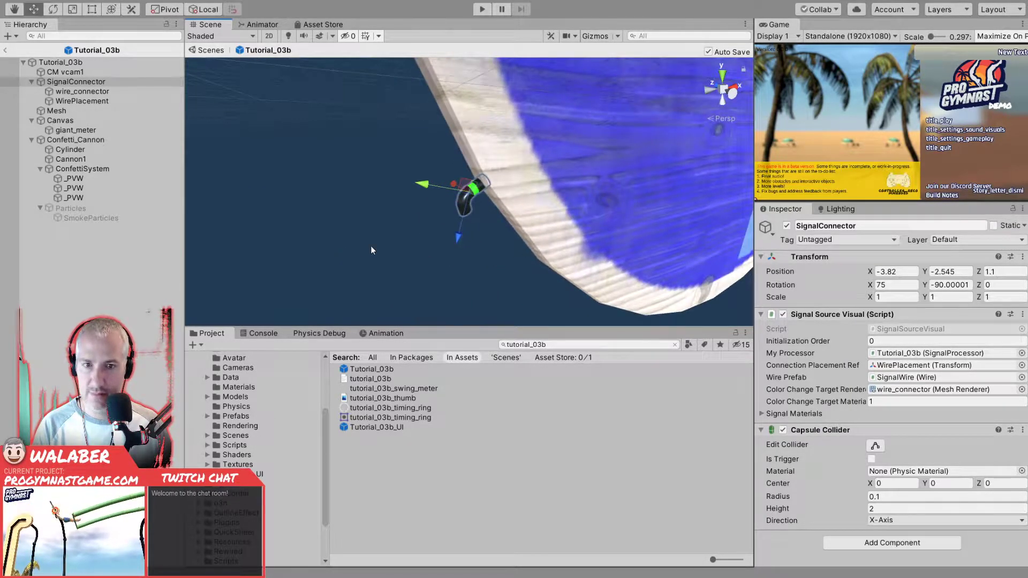
{"action": "key", "text": "e"}
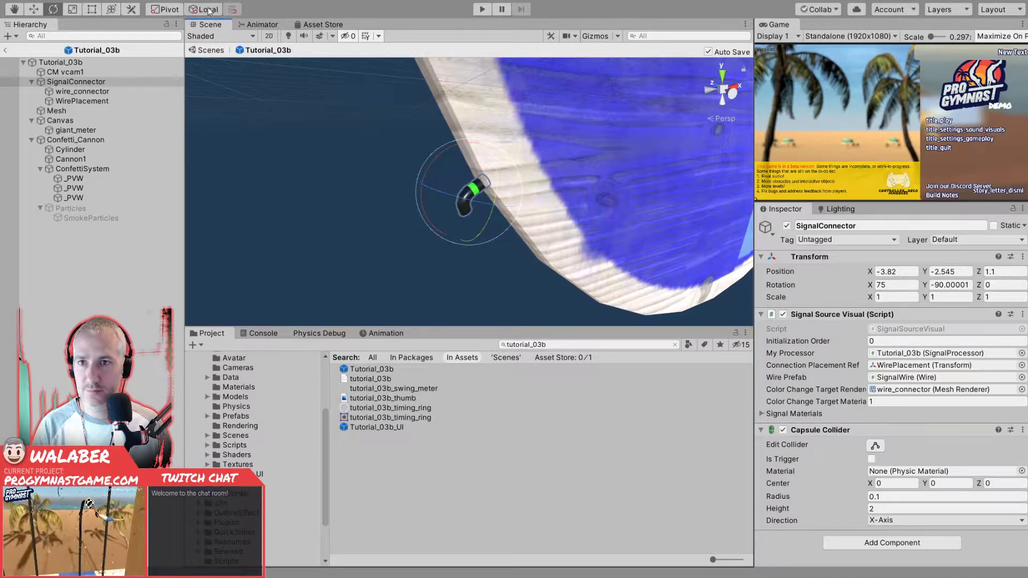
{"action": "left_click_drag", "start_coordinate": [316, 166], "coordinate": [286, 162], "text": "alt"}
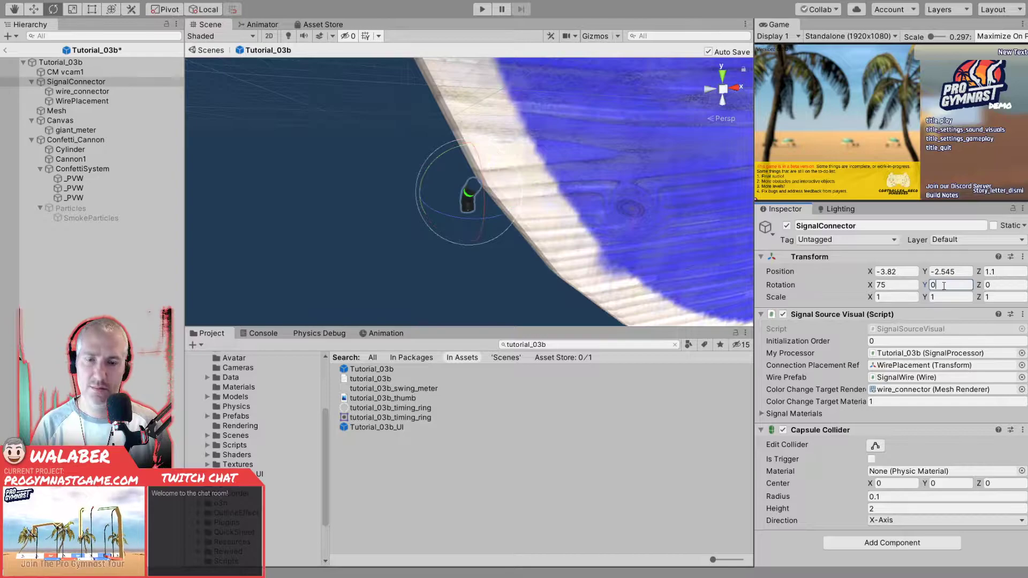
{"action": "left_click_drag", "start_coordinate": [524, 230], "coordinate": [705, 217], "text": "alt"}
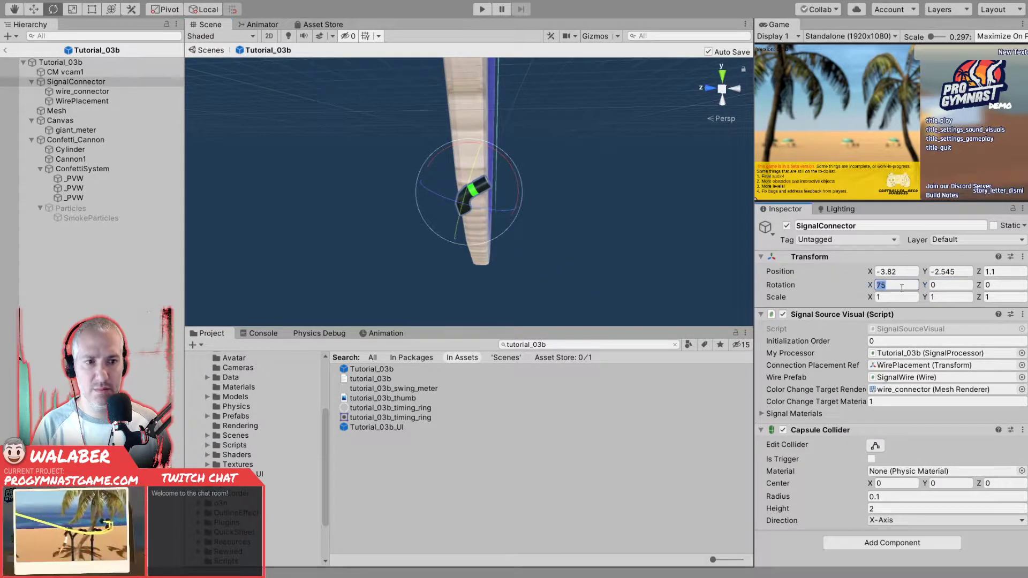
{"action": "left_click_drag", "start_coordinate": [594, 186], "coordinate": [325, 161], "text": "alt"}
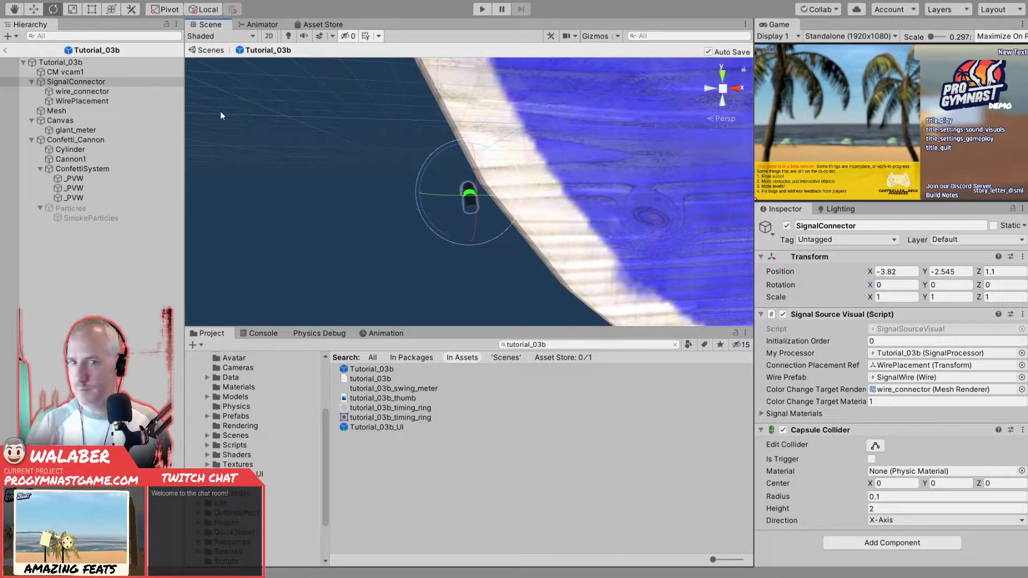
- Try rotating the SignalConnector about its Z axis to -30 degrees, then bring it back to 0
{"action": "key", "text": "w"}
{"action": "left_click_drag", "start_coordinate": [374, 193], "coordinate": [352, 209], "text": "alt"}
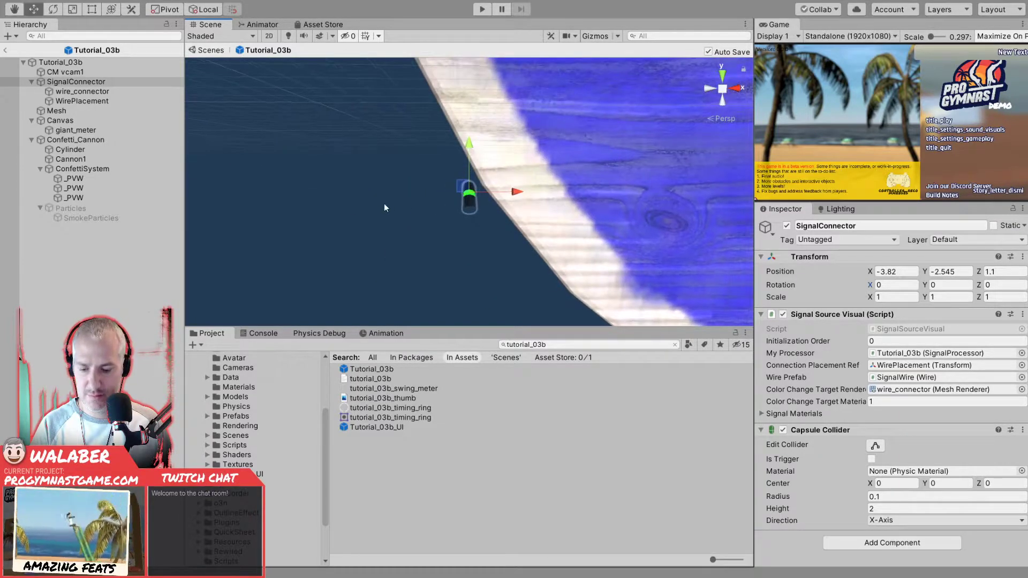
{"action": "left_click_drag", "start_coordinate": [444, 156], "coordinate": [508, 160]}
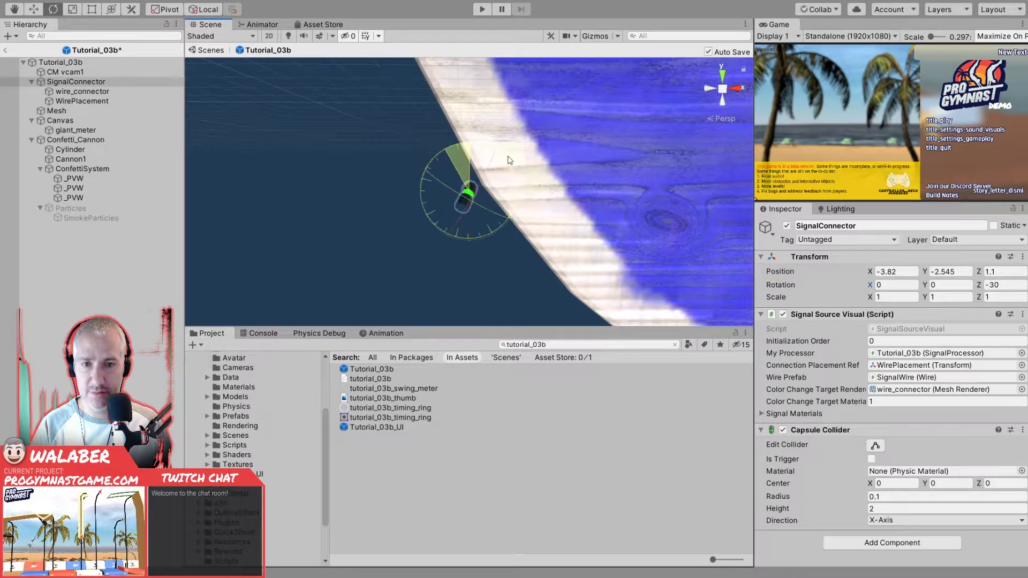
{"action": "left_click_drag", "start_coordinate": [576, 170], "coordinate": [364, 173]}
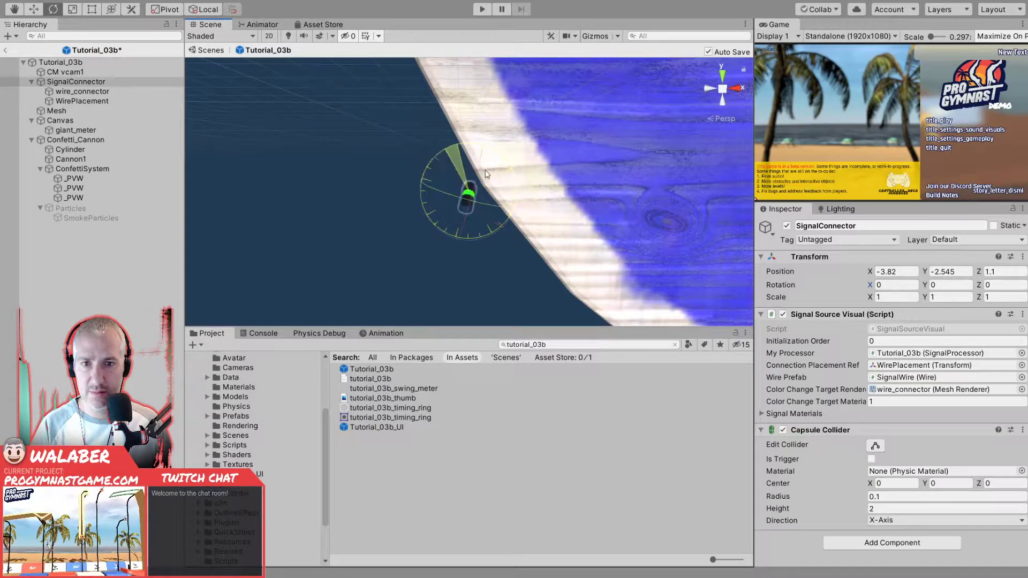
- Examine the SignalConnector and its wire_connector and WirePlacement children, then collapse the group in the hierarchy
{"action": "left_click", "coordinate": [80, 82]}
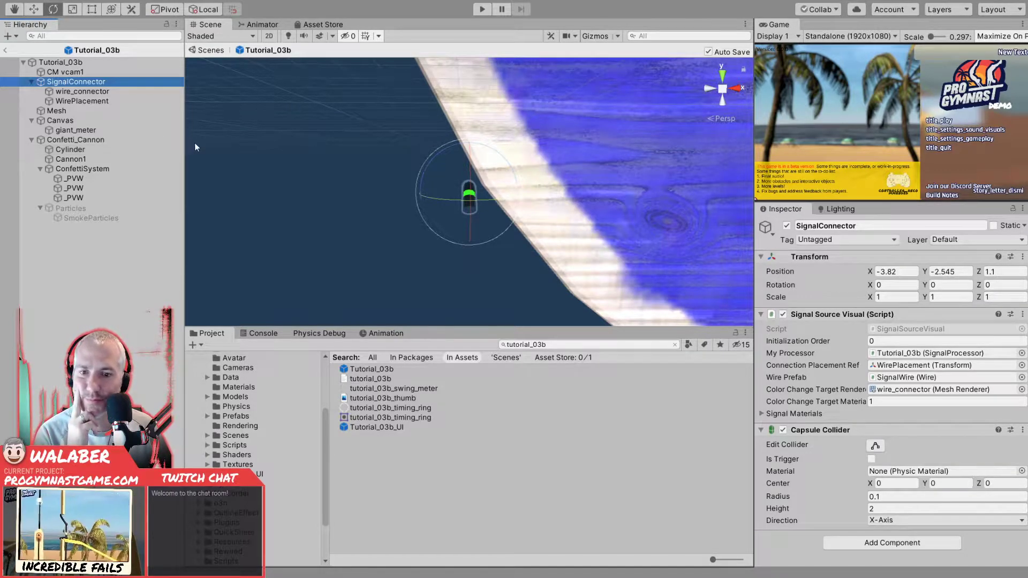
{"action": "left_click", "coordinate": [65, 93]}
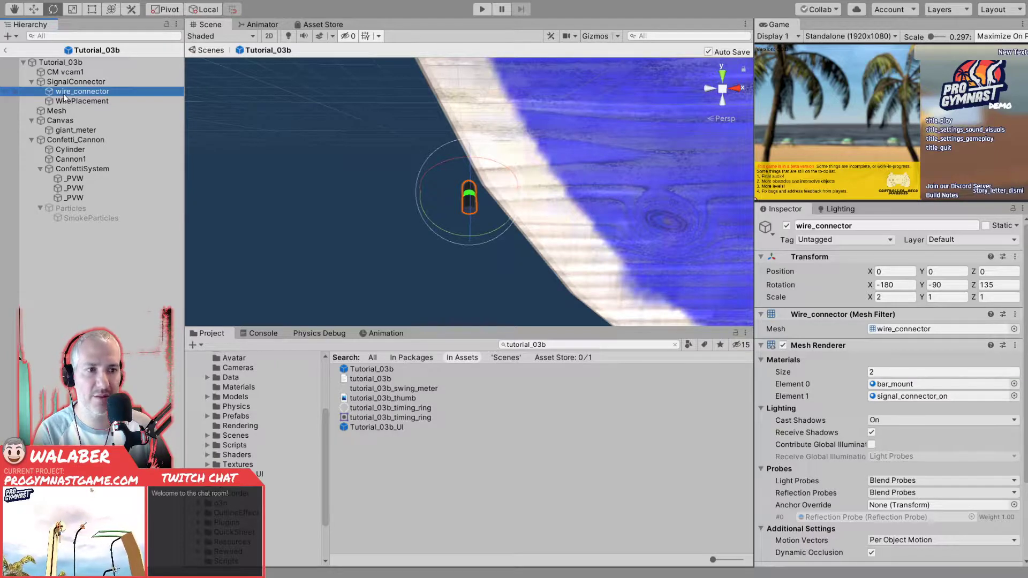
{"action": "key", "text": "Down"}
{"action": "key", "text": "Up"}
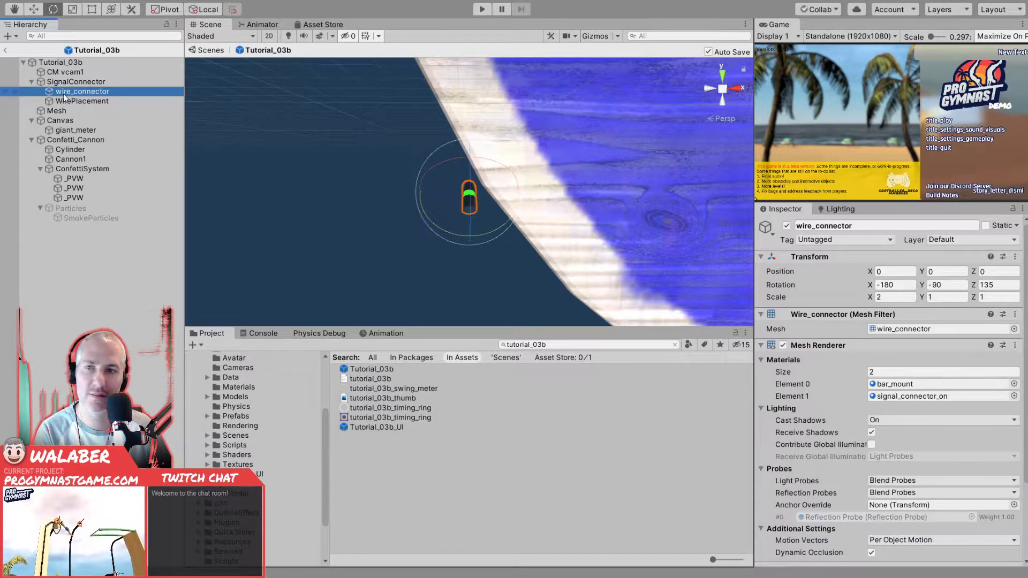
{"action": "key", "text": "Up"}
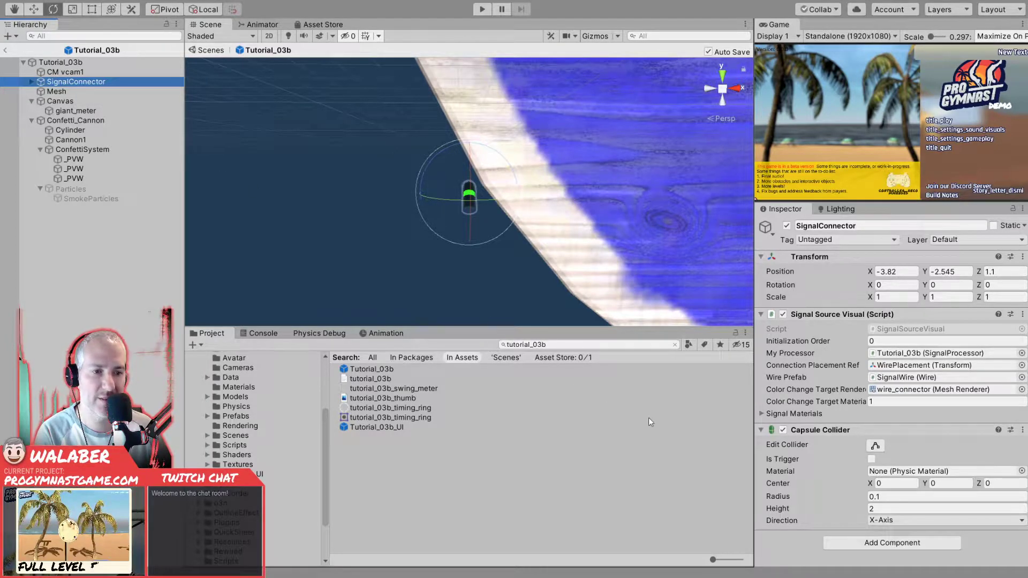
{"action": "scroll", "coordinate": [353, 220], "scroll_direction": "down", "scroll_amount": 5}
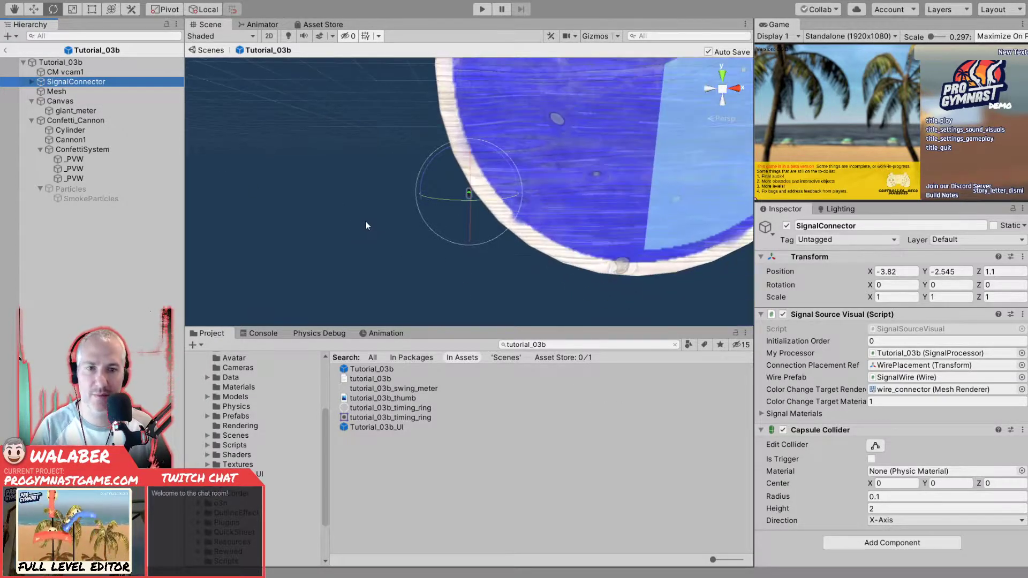
- Rotate the existing SignalConnector about its Y axis to -105 degrees beside the board's rim
{"action": "left_click_drag", "start_coordinate": [421, 214], "coordinate": [519, 234], "text": "alt"}
{"action": "scroll", "coordinate": [518, 235], "scroll_direction": "down", "scroll_amount": 3}
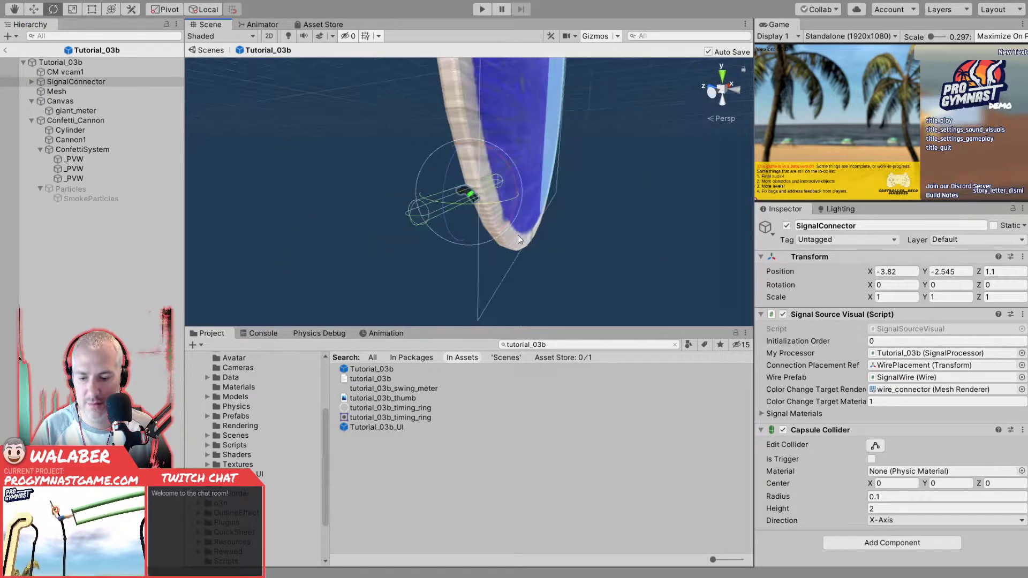
{"action": "left_click_drag", "start_coordinate": [478, 204], "coordinate": [671, 212], "text": "ctrl"}
{"action": "key", "text": "ctrl+s"}
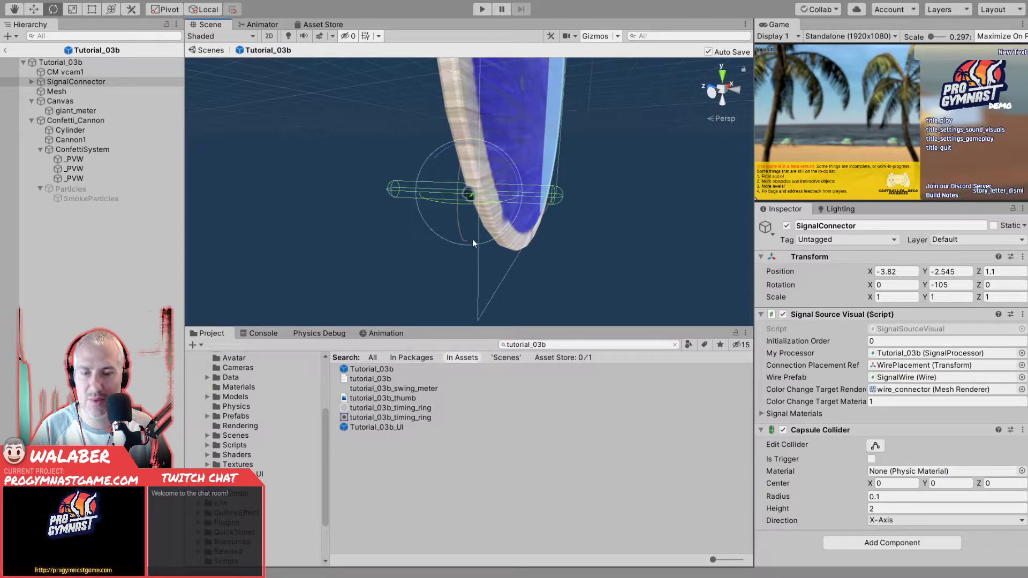
- Delete the old SignalConnector, search the project for "signalco" and add the SignalConnector prefab beneath Mesh in Tutorial_03b
{"action": "key", "text": "ctrl+z"}
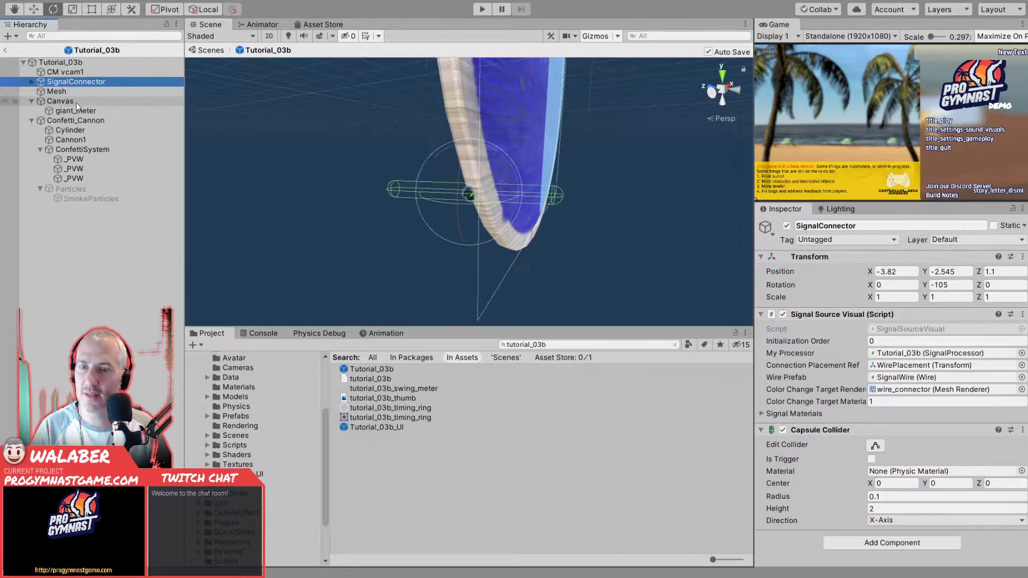
{"action": "key", "text": "ctrl+z"}
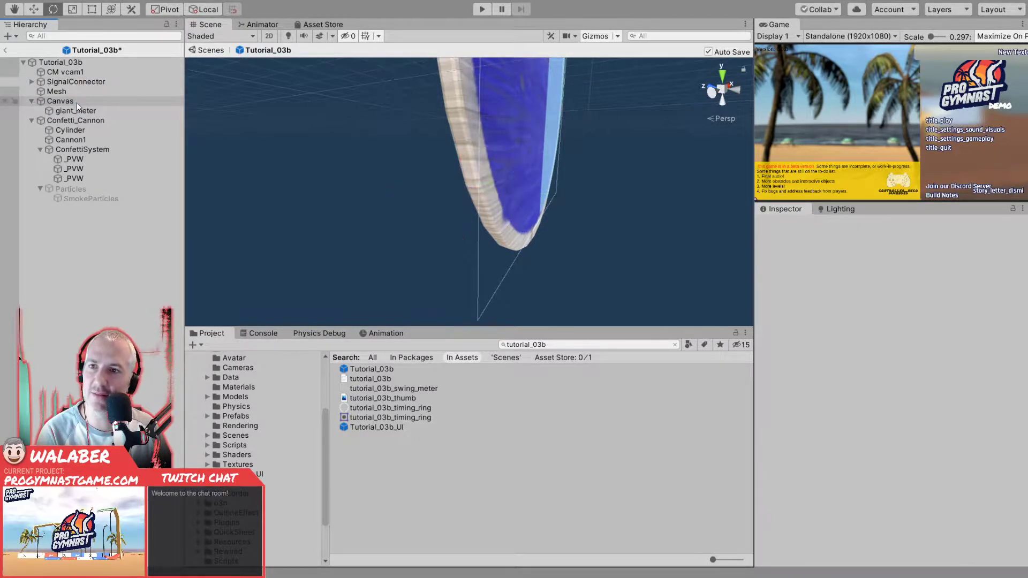
{"action": "left_click", "coordinate": [582, 345]}
{"action": "type", "text": "signalco"}
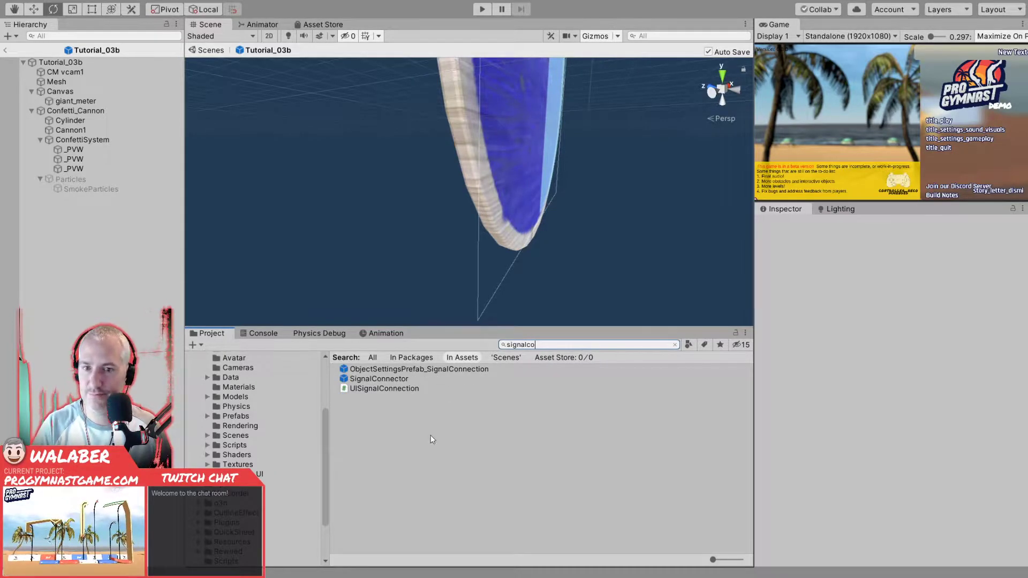
{"action": "left_click_drag", "start_coordinate": [344, 382], "coordinate": [128, 175]}
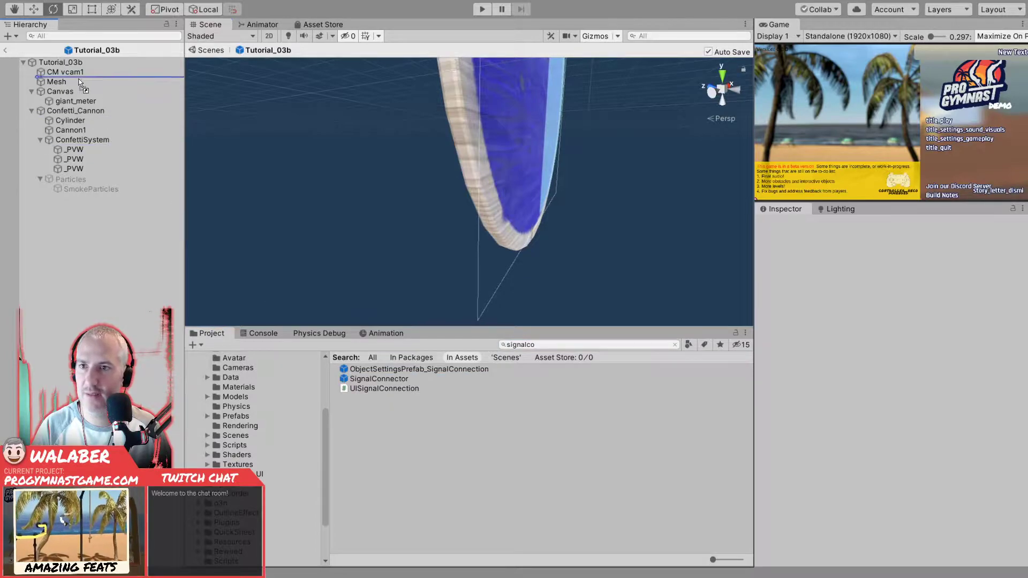
{"action": "left_click_drag", "start_coordinate": [74, 88], "coordinate": [74, 85]}
- Rotate the new SignalConnector to 90 degrees about its Y axis
{"action": "left_click_drag", "start_coordinate": [530, 172], "coordinate": [431, 195], "text": "alt"}
{"action": "scroll", "coordinate": [444, 199], "scroll_direction": "down", "scroll_amount": 4}
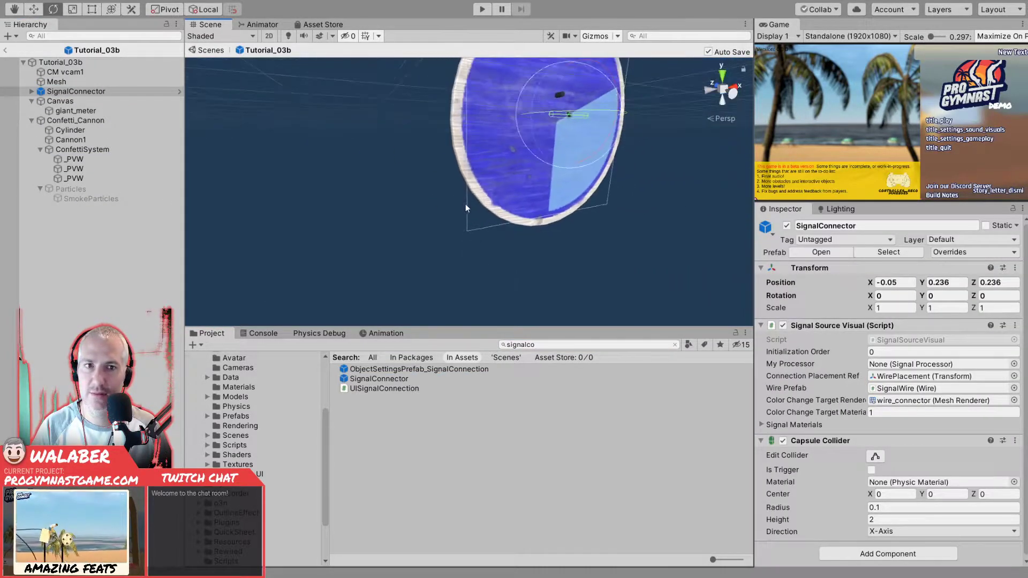
{"action": "left_click_drag", "start_coordinate": [530, 172], "coordinate": [489, 236], "text": "alt"}
{"action": "scroll", "coordinate": [464, 224], "scroll_direction": "up", "scroll_amount": 5}
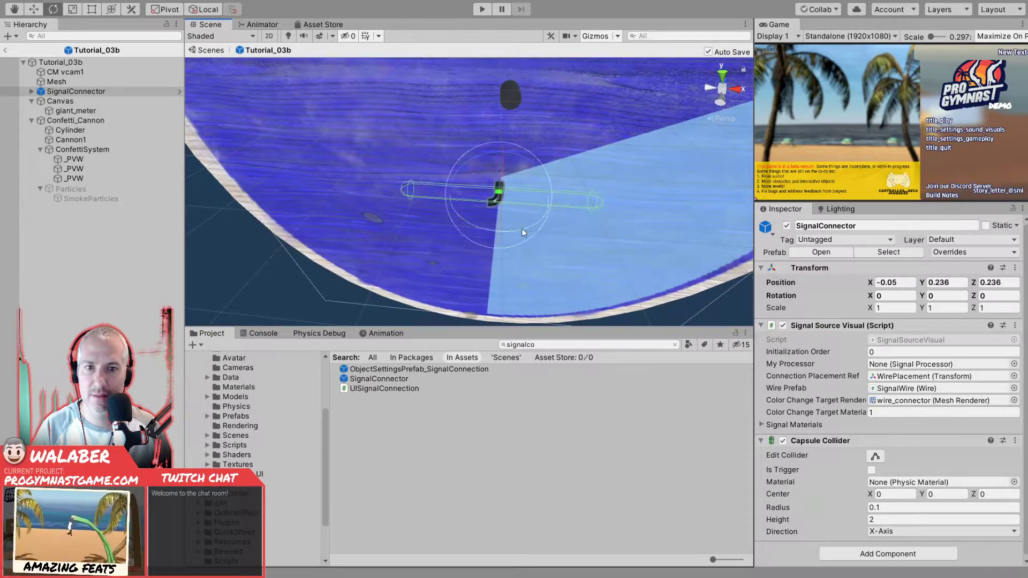
{"action": "left_click_drag", "start_coordinate": [382, 243], "coordinate": [380, 243], "text": "ctrl"}
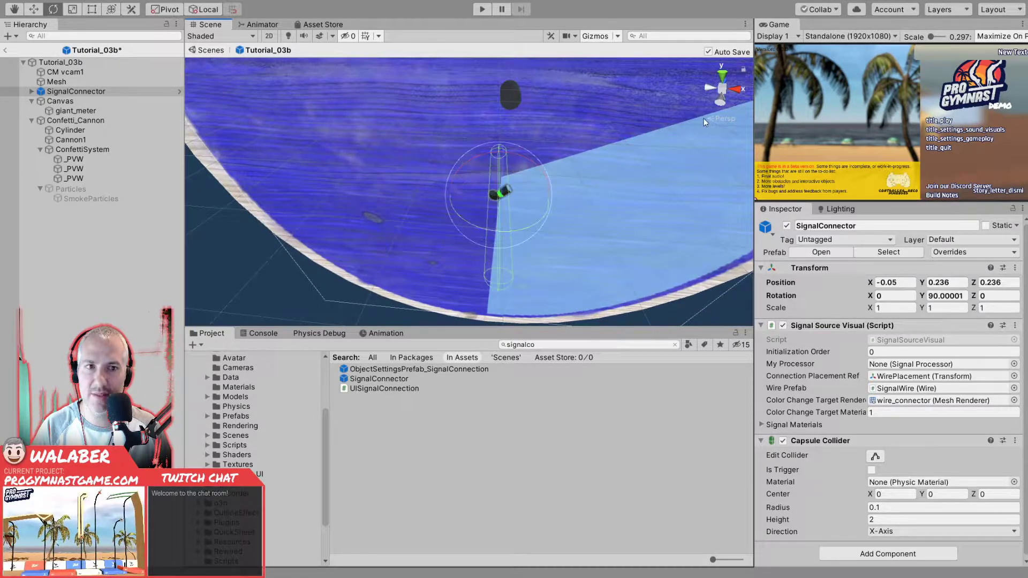
- Move the new SignalConnector to the board's lower rim at about X -3.55, Y -2.9 and Z 1.086, centred in the rim's thickness
{"action": "left_click", "coordinate": [721, 103]}
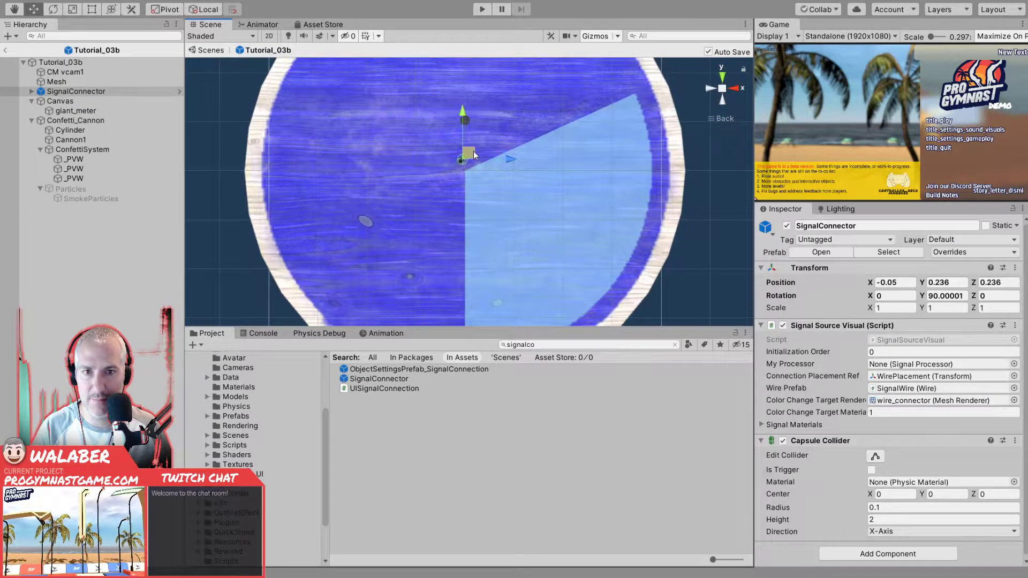
{"action": "middle_click_drag", "start_coordinate": [377, 249], "coordinate": [436, 215]}
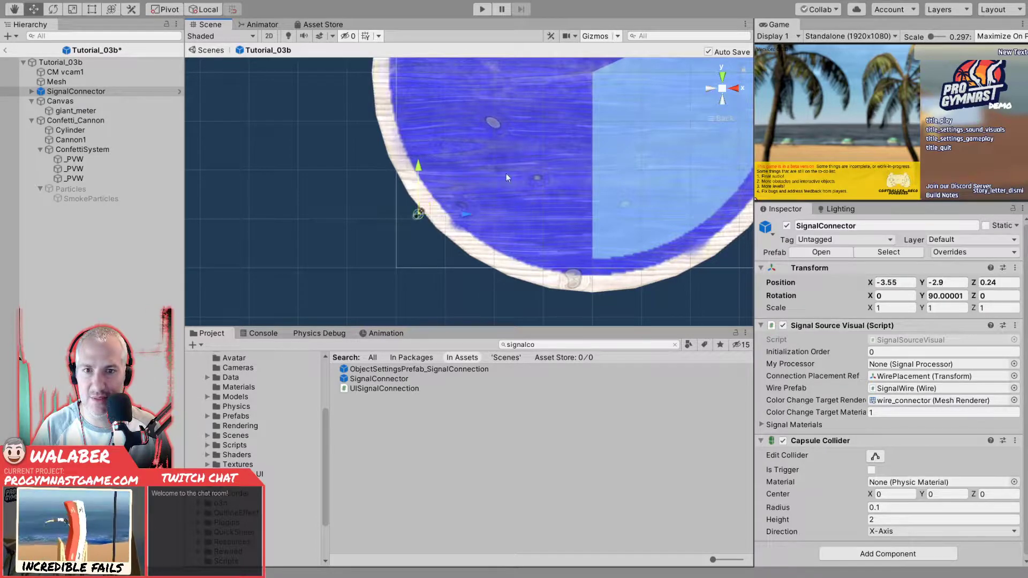
{"action": "left_click", "coordinate": [709, 89]}
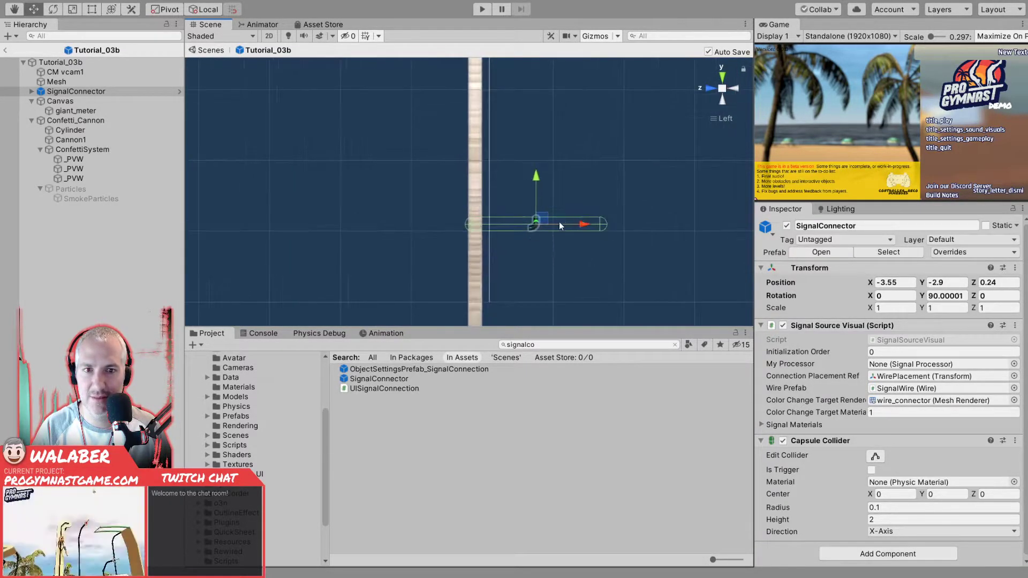
{"action": "left_click_drag", "start_coordinate": [525, 230], "coordinate": [525, 231]}
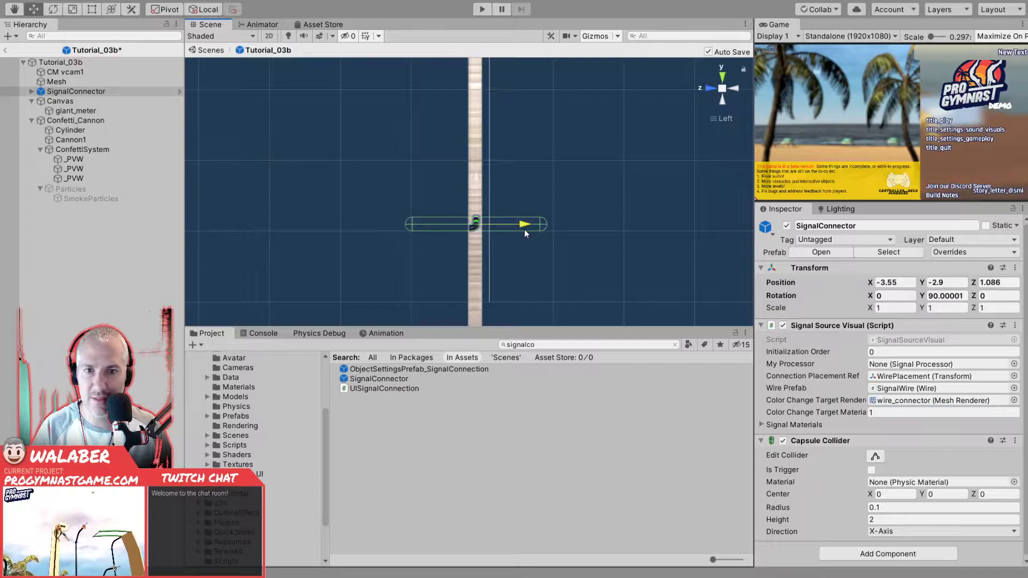
- Shift the SignalConnector along the rim to about X -3.254, Y -3.249 so it sits against the board's edge
{"action": "left_click", "coordinate": [733, 90]}
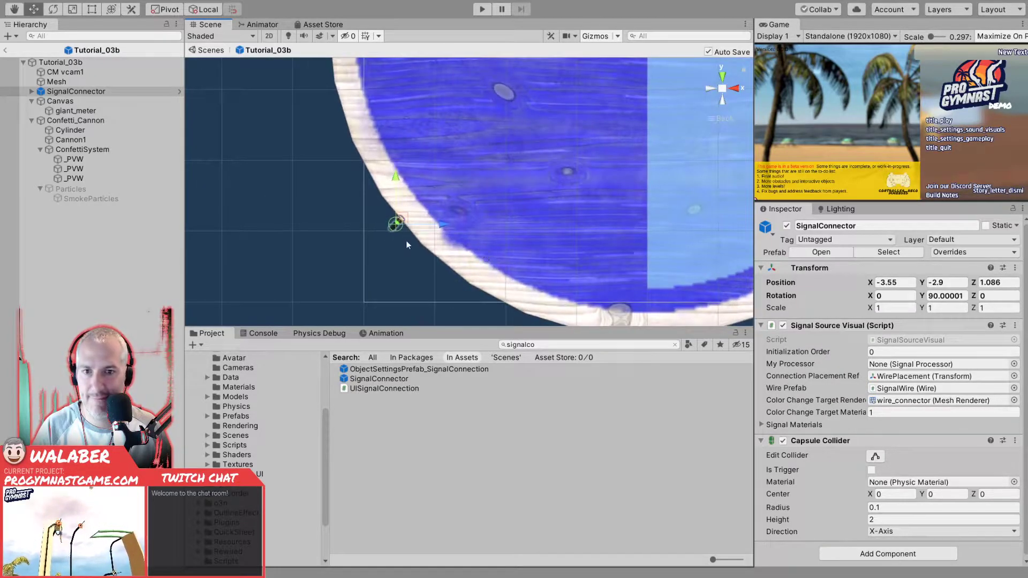
{"action": "scroll", "coordinate": [410, 245], "scroll_direction": "up", "scroll_amount": 3}
{"action": "middle_click_drag", "start_coordinate": [453, 224], "coordinate": [654, 185]}
{"action": "scroll", "coordinate": [545, 227], "scroll_direction": "up", "scroll_amount": 5}
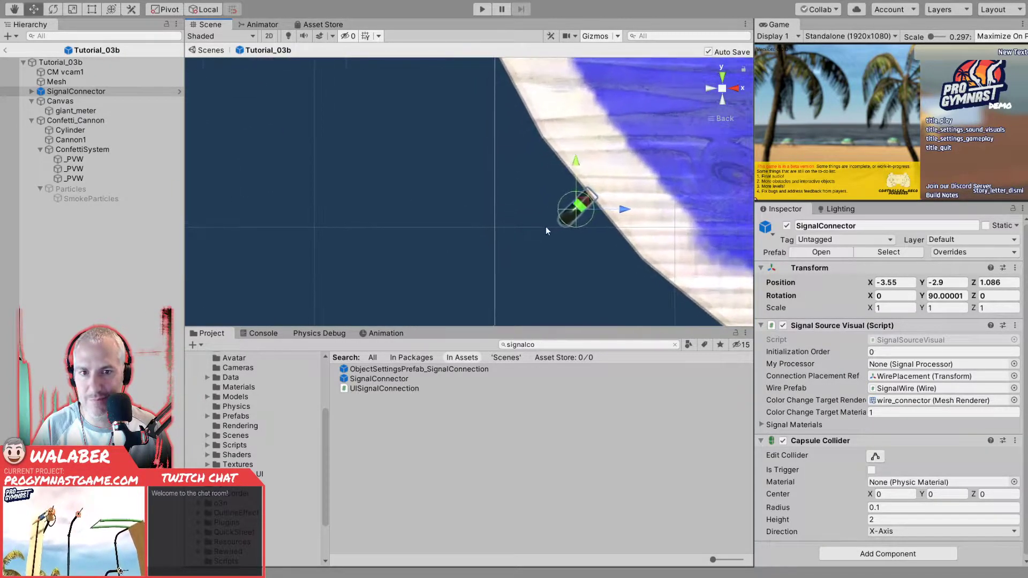
{"action": "middle_click_drag", "start_coordinate": [560, 226], "coordinate": [518, 233]}
{"action": "left_click_drag", "start_coordinate": [555, 219], "coordinate": [621, 295]}
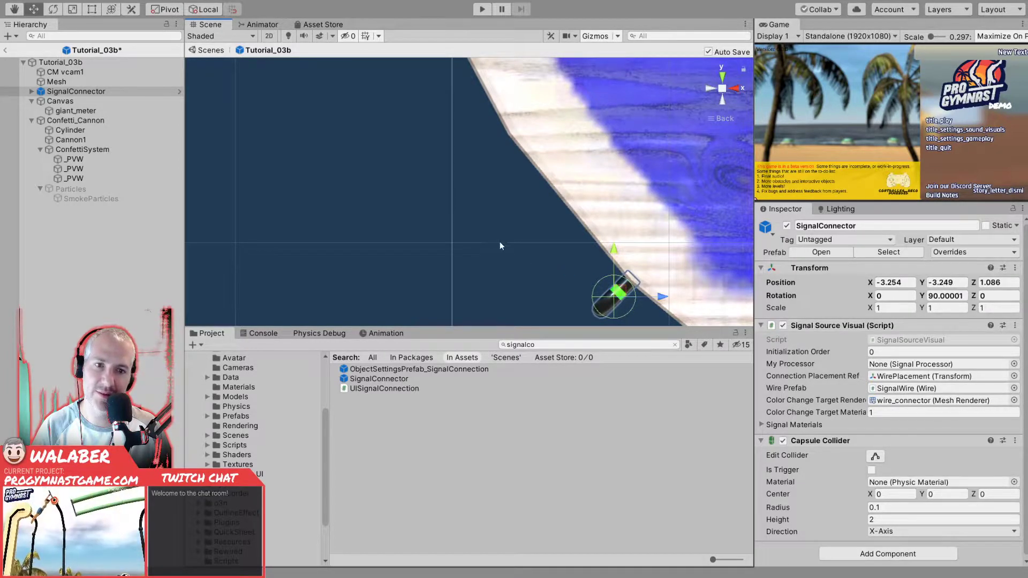
- Assign the Tutorial_03b root object as My Processor in the new SignalConnector's Signal Source Visual component
{"action": "left_click", "coordinate": [522, 242]}
{"action": "scroll", "coordinate": [522, 242], "scroll_direction": "down", "scroll_amount": 5}
{"action": "scroll", "coordinate": [534, 238], "scroll_direction": "down", "scroll_amount": 5}
{"action": "middle_click_drag", "start_coordinate": [586, 224], "coordinate": [403, 216]}
{"action": "left_click_drag", "start_coordinate": [403, 216], "coordinate": [458, 243], "text": "alt"}
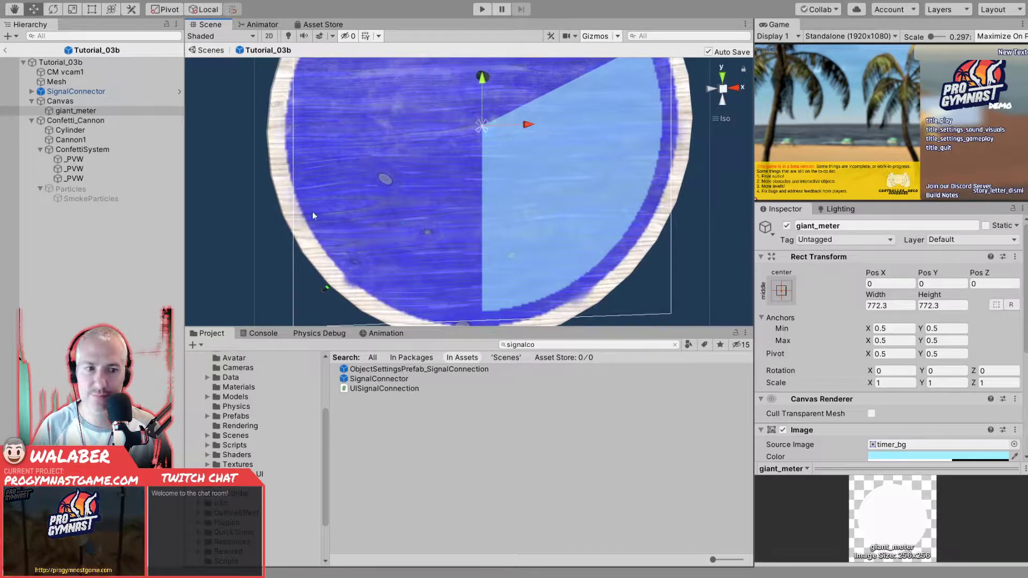
{"action": "left_click", "coordinate": [84, 63]}
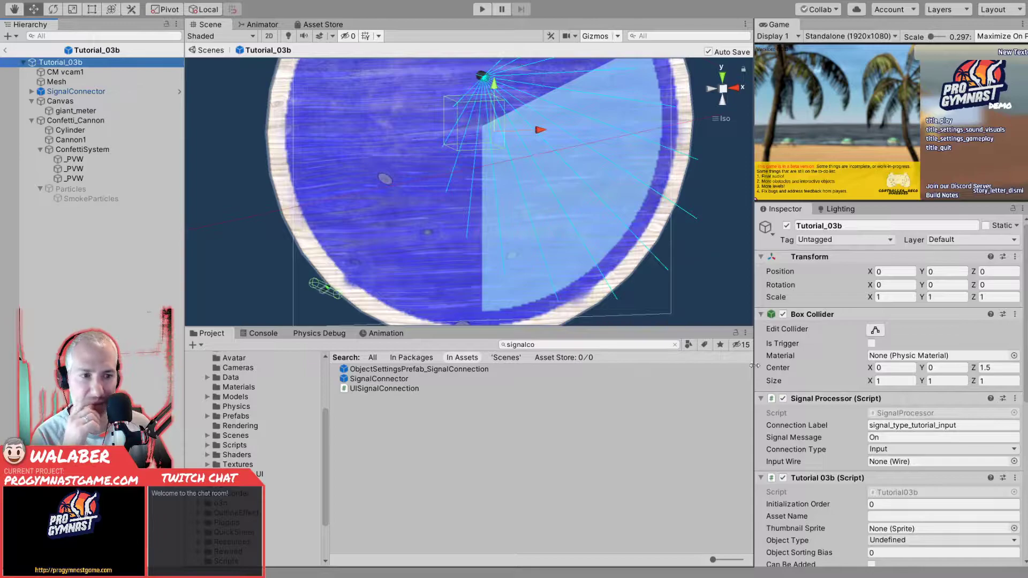
{"action": "scroll", "coordinate": [824, 423], "scroll_direction": "down", "scroll_amount": 2}
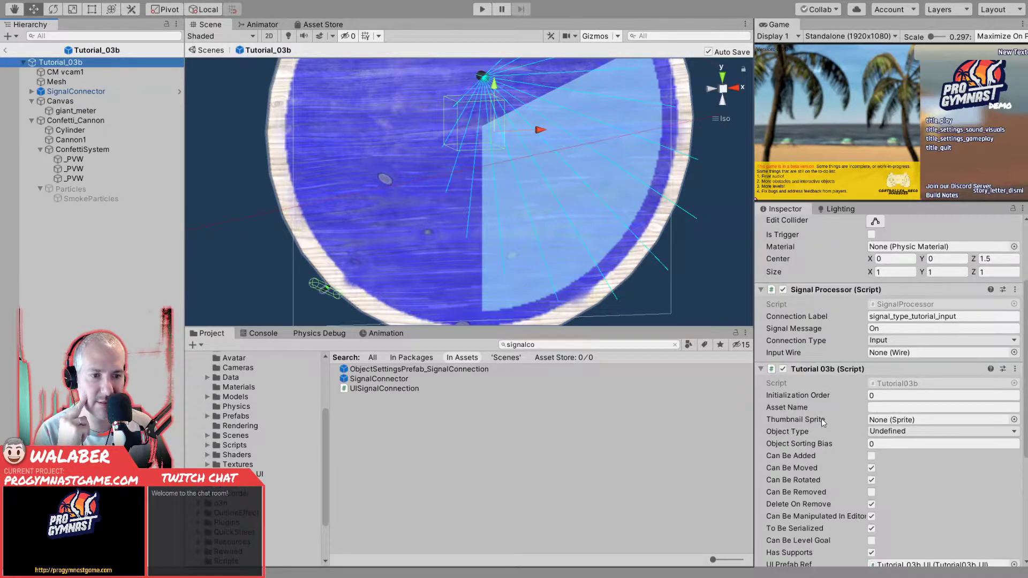
{"action": "left_click", "coordinate": [96, 92]}
{"action": "left_click_drag", "start_coordinate": [84, 63], "coordinate": [918, 364]}
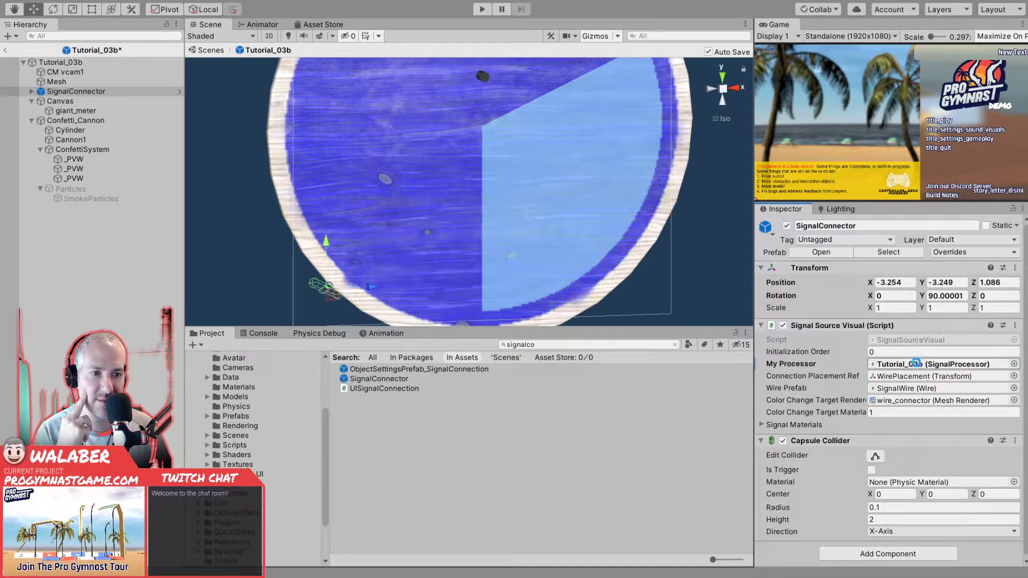
- Select the Tutorial_03b root and examine its components and the connector's placement on the board
{"action": "left_click", "coordinate": [75, 63]}
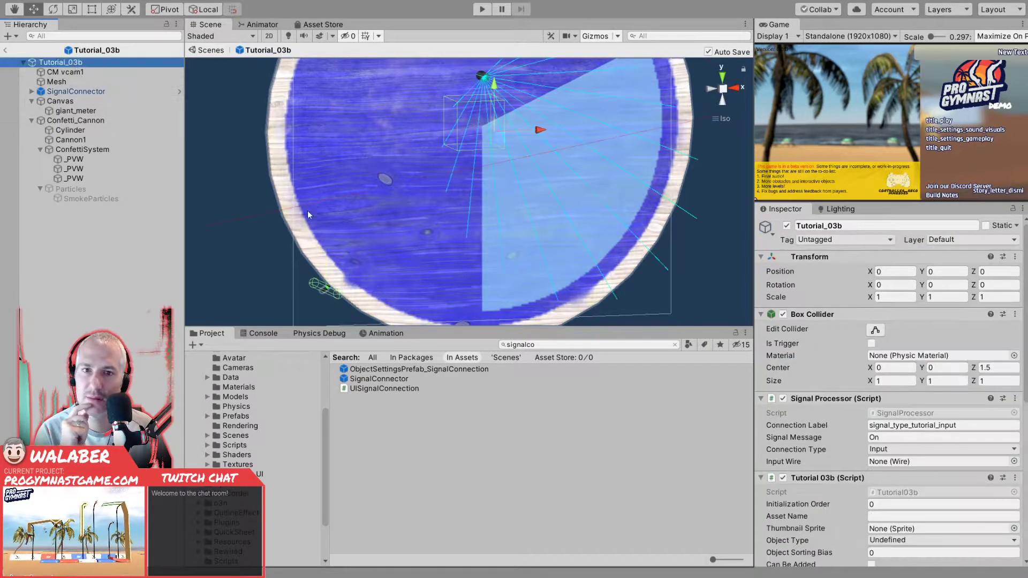
{"action": "scroll", "coordinate": [419, 224], "scroll_direction": "down", "scroll_amount": 15}
{"action": "scroll", "coordinate": [427, 221], "scroll_direction": "up", "scroll_amount": 6}
{"action": "left_click_drag", "start_coordinate": [426, 220], "coordinate": [514, 213], "text": "alt"}
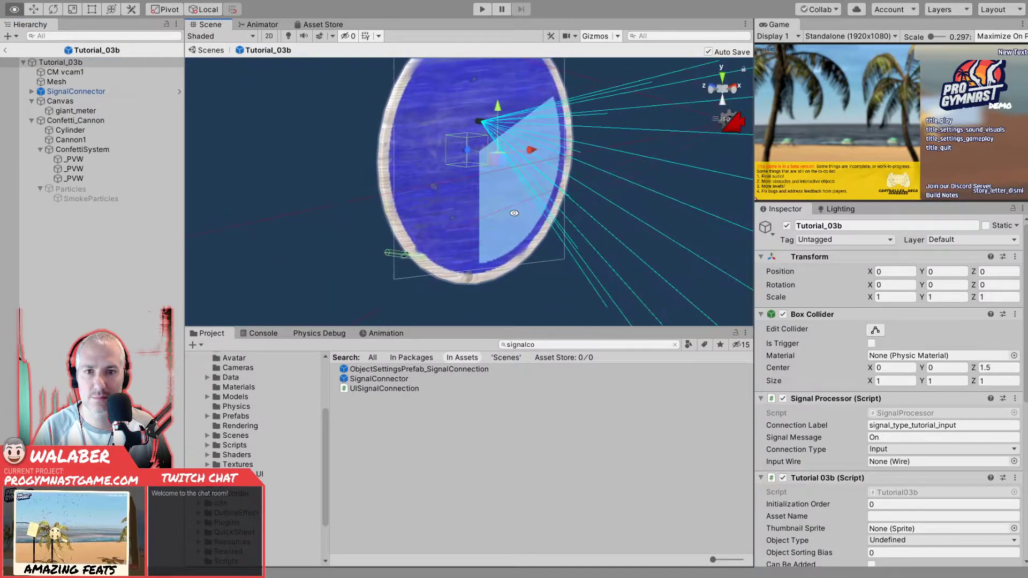
- Open the Tutorial03b script from the Tutorial_03b root's component in Visual Studio Code
{"action": "scroll", "coordinate": [820, 448], "scroll_direction": "down", "scroll_amount": 3}
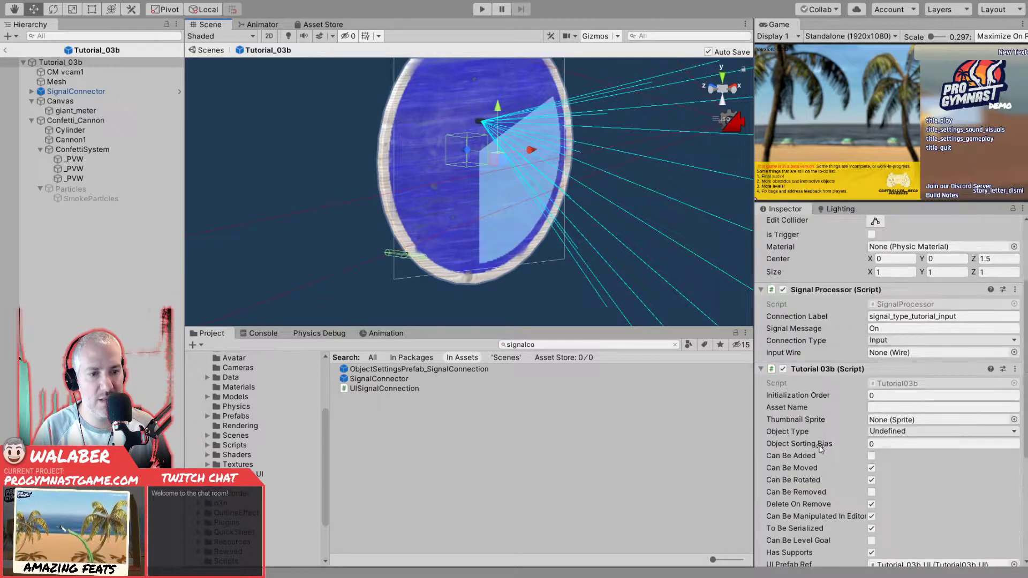
{"action": "left_click", "coordinate": [895, 384]}
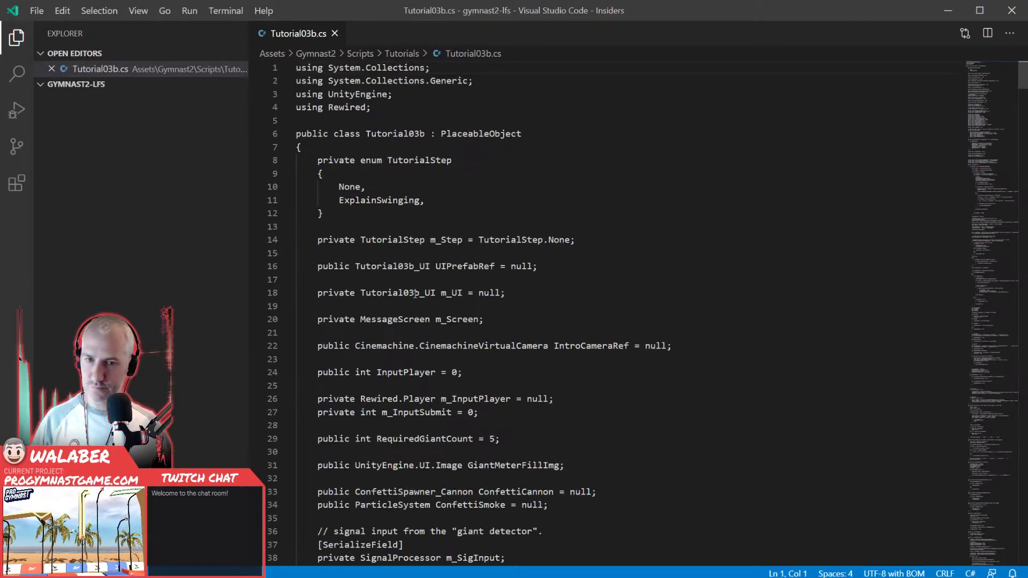
{"action": "left_click", "coordinate": [484, 188]}
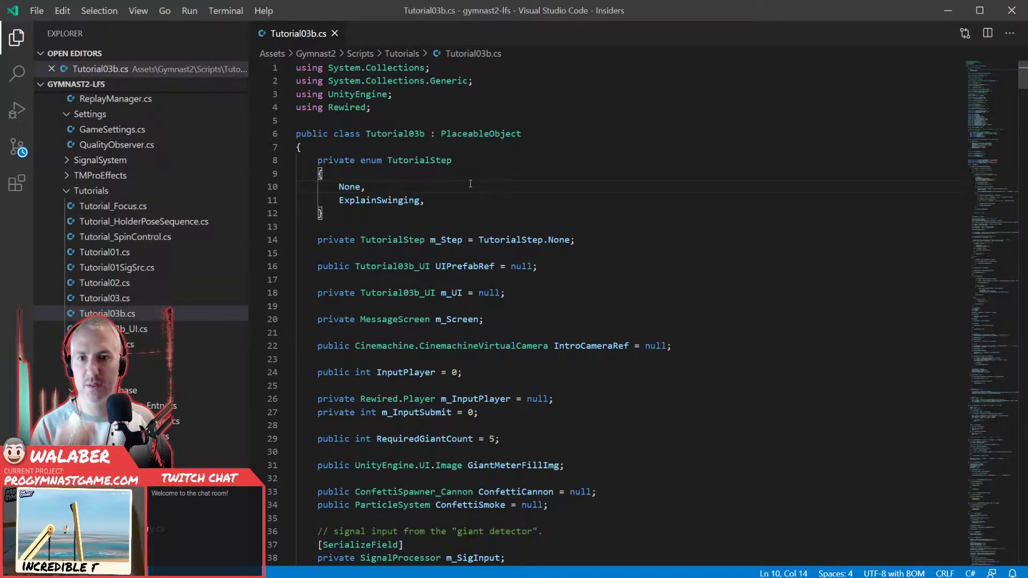
- Examine the Tutorial03b class's field declarations, including the signal input and tripwire track, and its InputTarget definitions
{"action": "scroll", "coordinate": [470, 184], "scroll_direction": "down", "scroll_amount": 6}
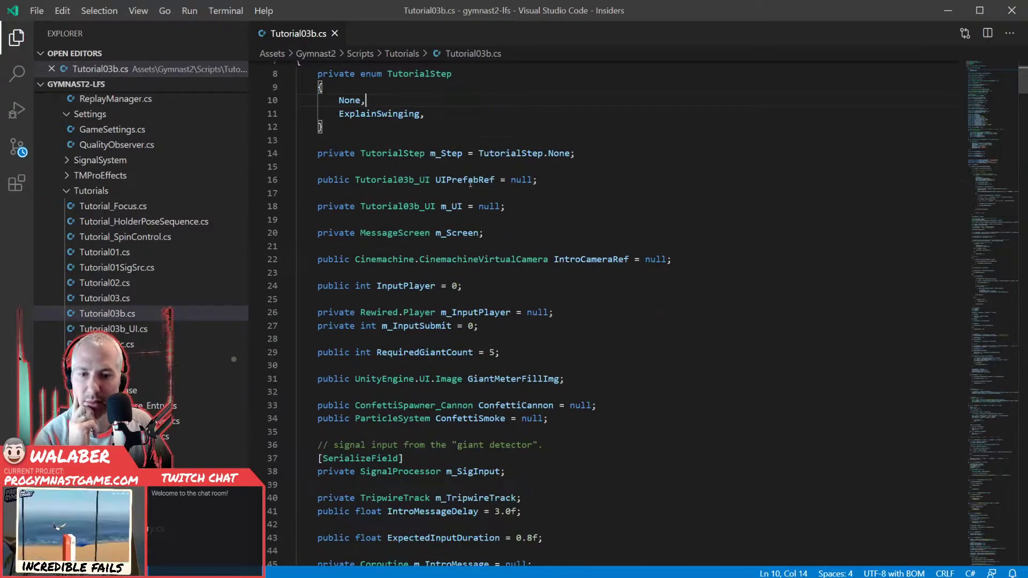
{"action": "scroll", "coordinate": [444, 201], "scroll_direction": "down", "scroll_amount": 6}
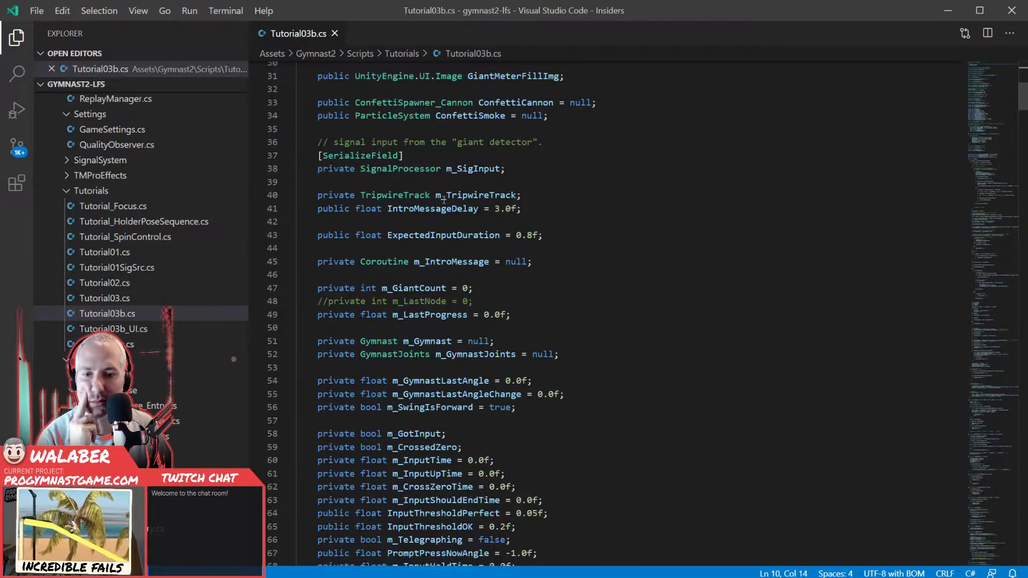
{"action": "left_click_drag", "start_coordinate": [393, 247], "coordinate": [567, 422]}
{"action": "left_click", "coordinate": [567, 422]}
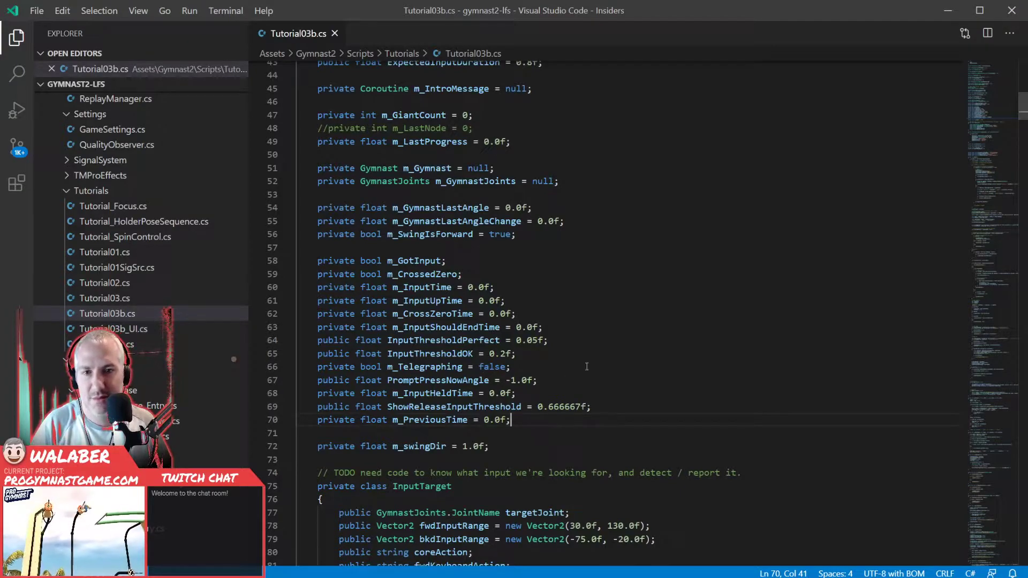
{"action": "left_click", "coordinate": [603, 259]}
{"action": "scroll", "coordinate": [629, 273], "scroll_direction": "down", "scroll_amount": 5}
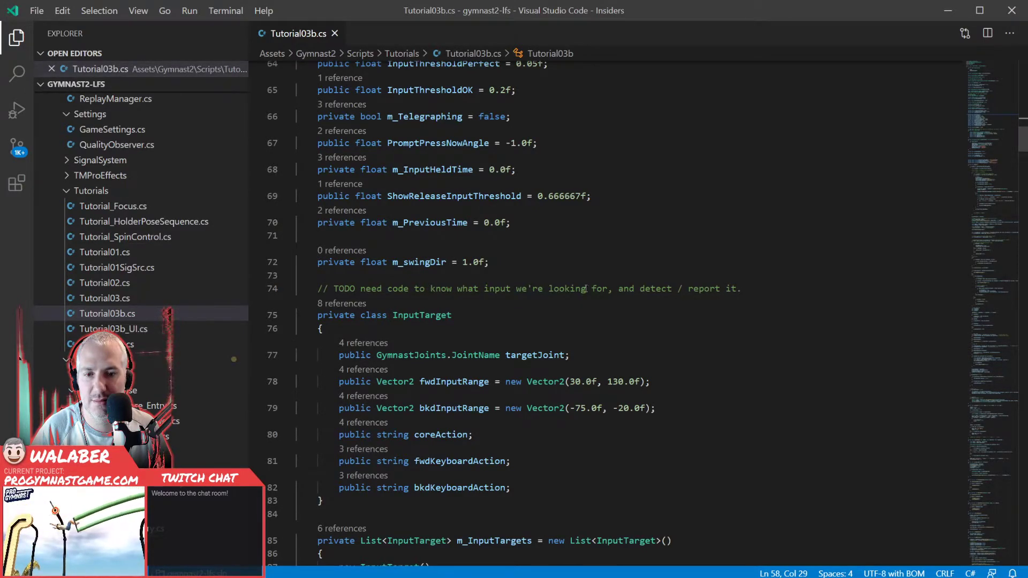
{"action": "scroll", "coordinate": [439, 316], "scroll_direction": "down", "scroll_amount": 2}
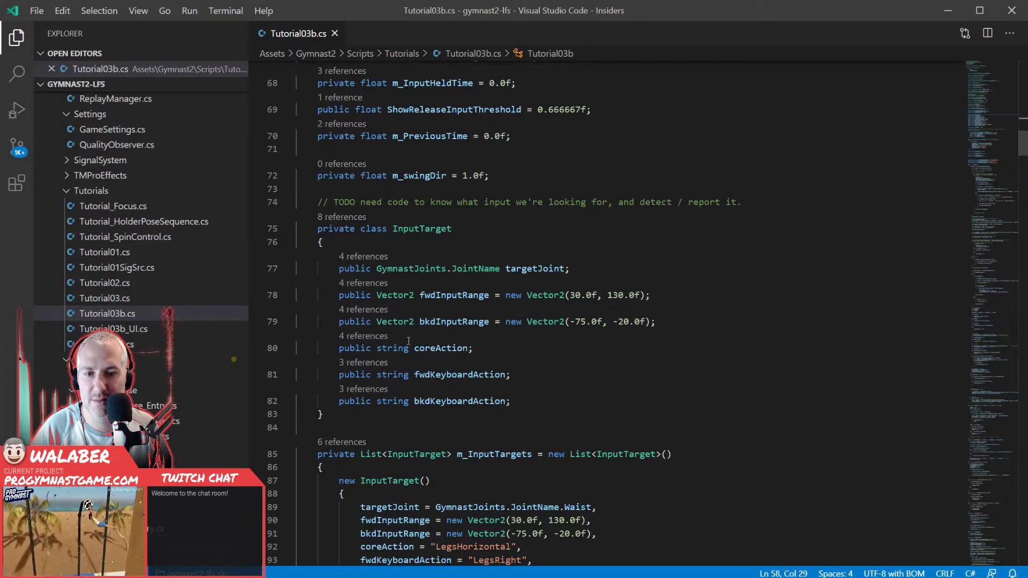
{"action": "scroll", "coordinate": [408, 341], "scroll_direction": "down", "scroll_amount": 3}
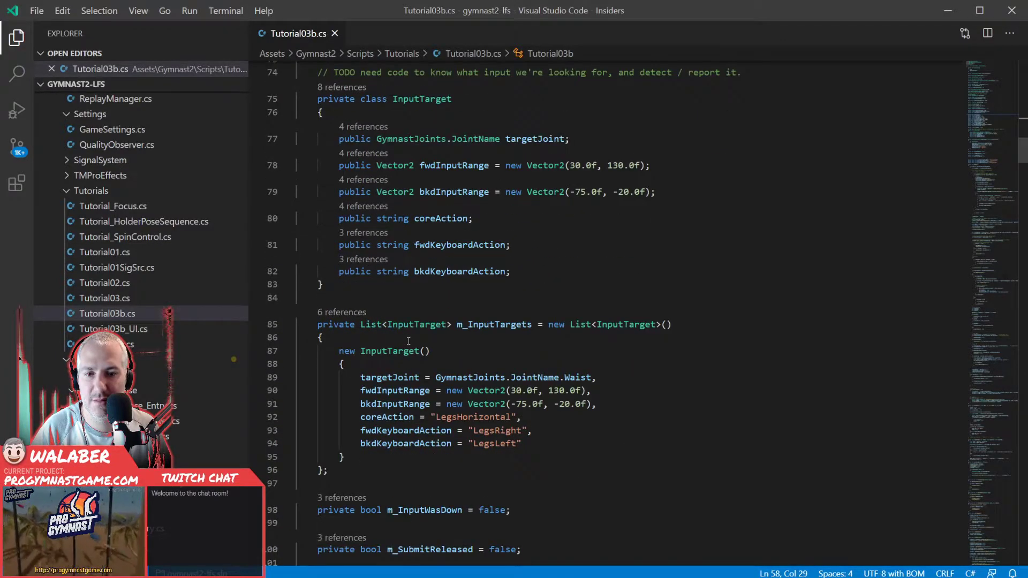
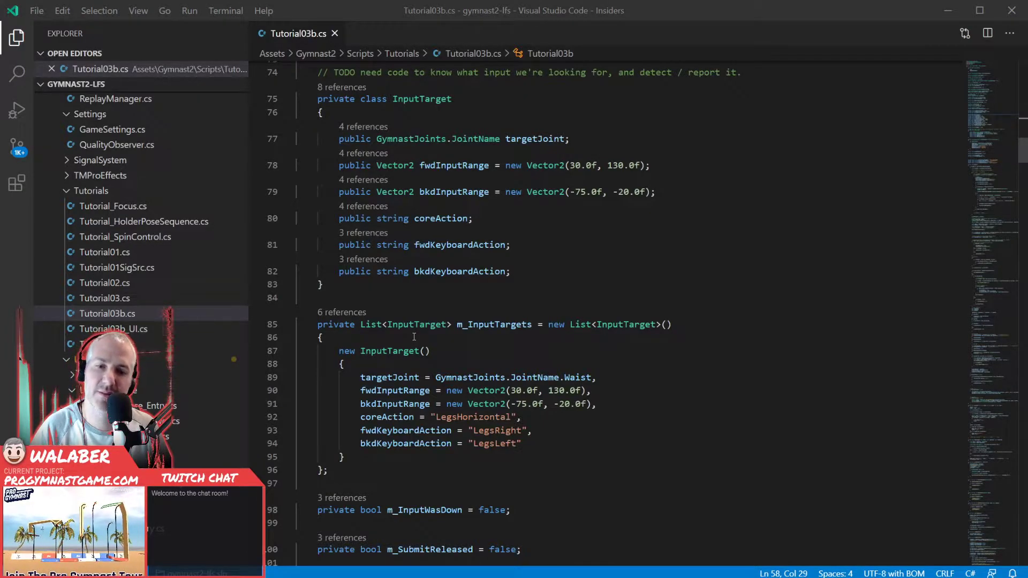
- Switch to Unity and examine the Signal Processor and Tutorial 03b component settings on the Tutorial_03b root
{"action": "key", "text": "alt+Tab"}
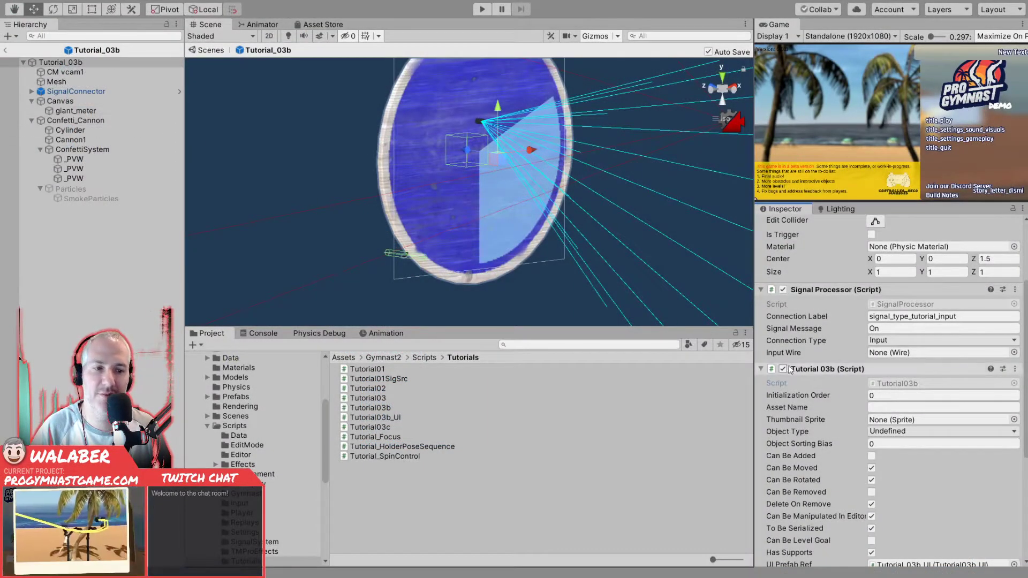
{"action": "scroll", "coordinate": [808, 377], "scroll_direction": "down", "scroll_amount": 6}
{"action": "scroll", "coordinate": [808, 377], "scroll_direction": "up", "scroll_amount": 3}
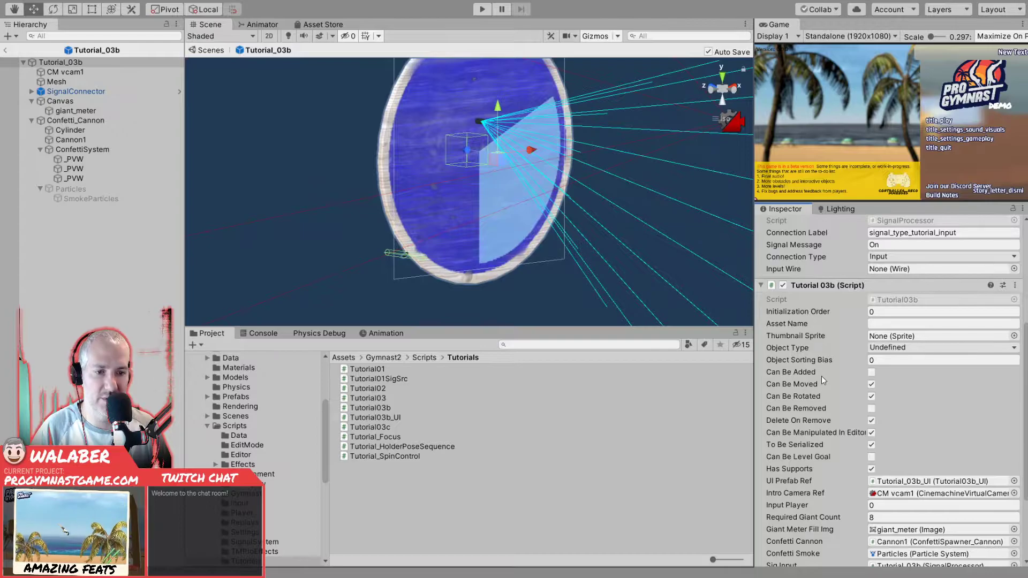
{"action": "scroll", "coordinate": [821, 376], "scroll_direction": "down", "scroll_amount": 4}
{"action": "scroll", "coordinate": [822, 375], "scroll_direction": "up", "scroll_amount": 4}
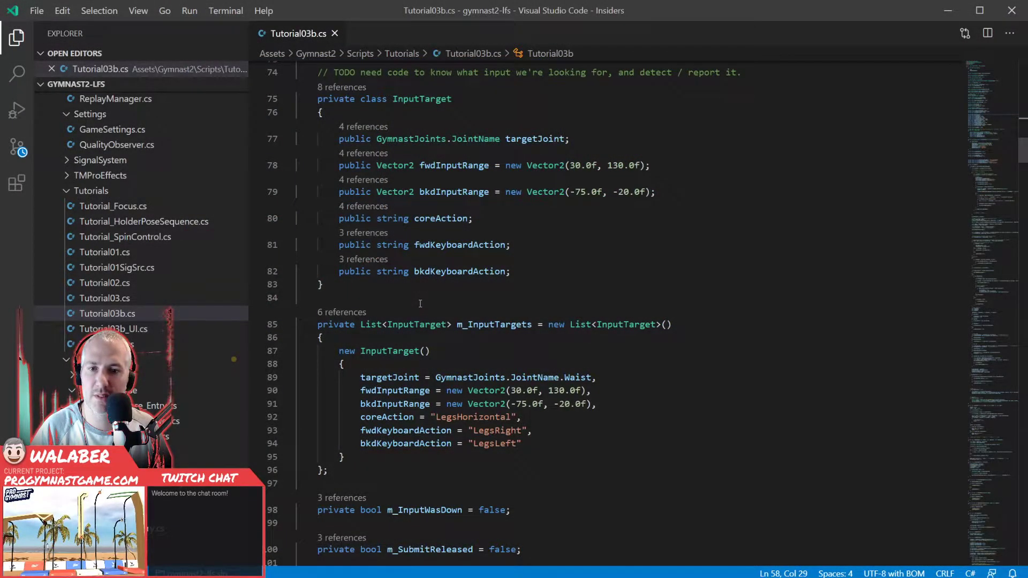
- Back in Visual Studio Code, open Tutorial03c.cs and examine its TutorialStep enum, fields and Update method
{"action": "left_click", "coordinate": [420, 303]}
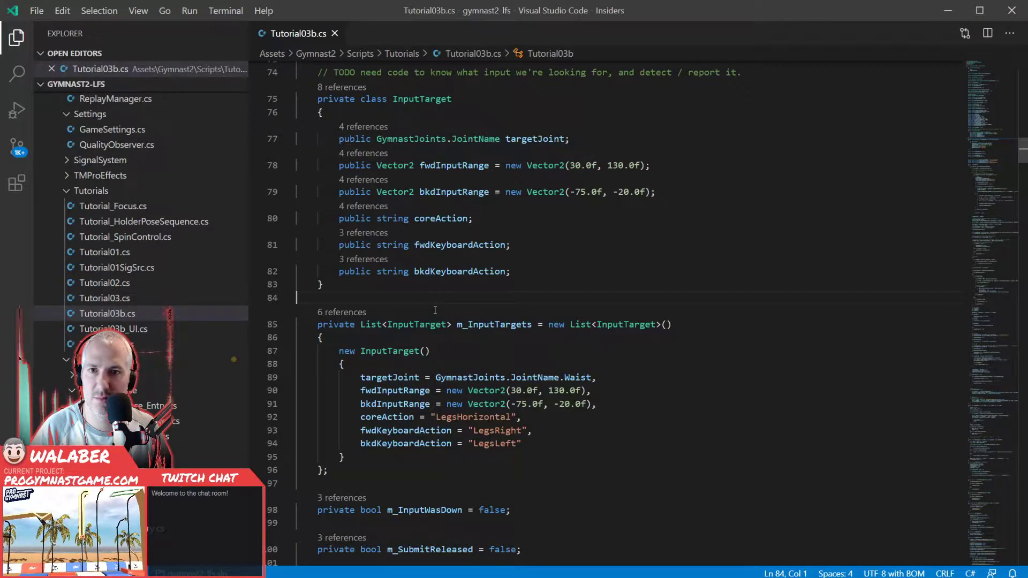
{"action": "key", "text": "ctrl+p"}
{"action": "type", "text": "tutorial"}
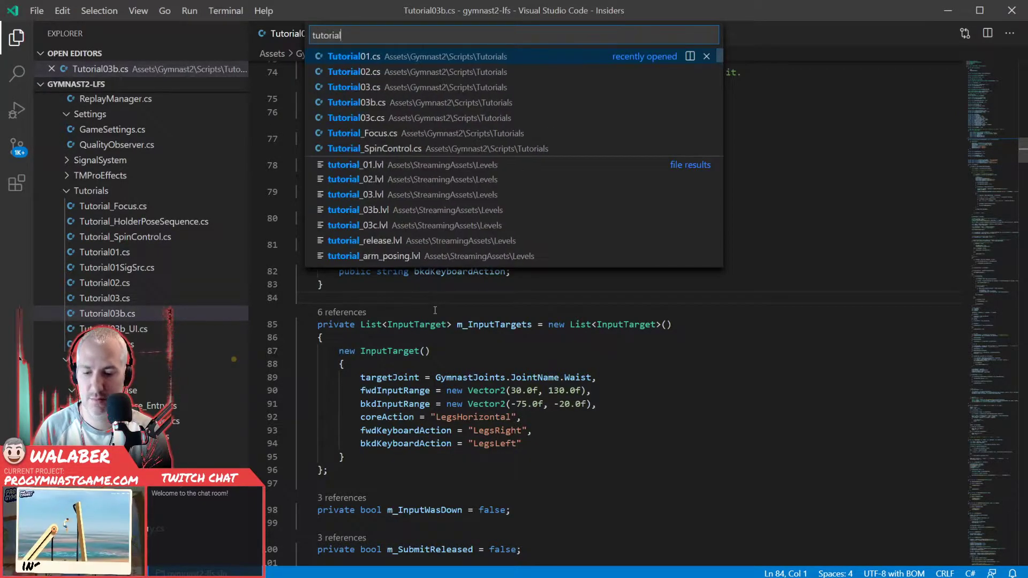
{"action": "key", "text": "Down"}
{"action": "key", "text": "Down"}
{"action": "key", "text": "Down"}
{"action": "key", "text": "Down"}
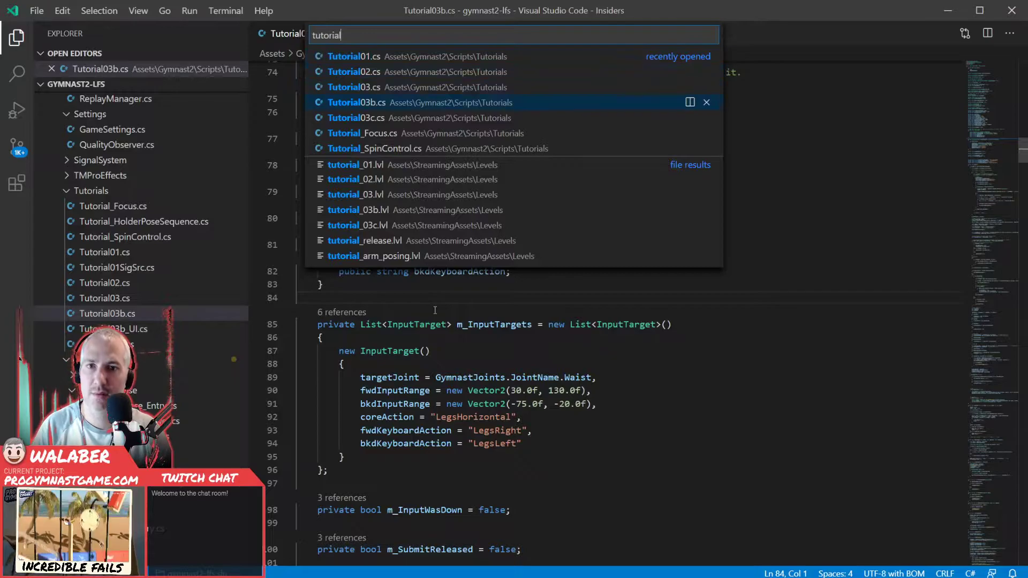
{"action": "key", "text": "Return"}
{"action": "scroll", "coordinate": [633, 346], "scroll_direction": "up", "scroll_amount": 20}
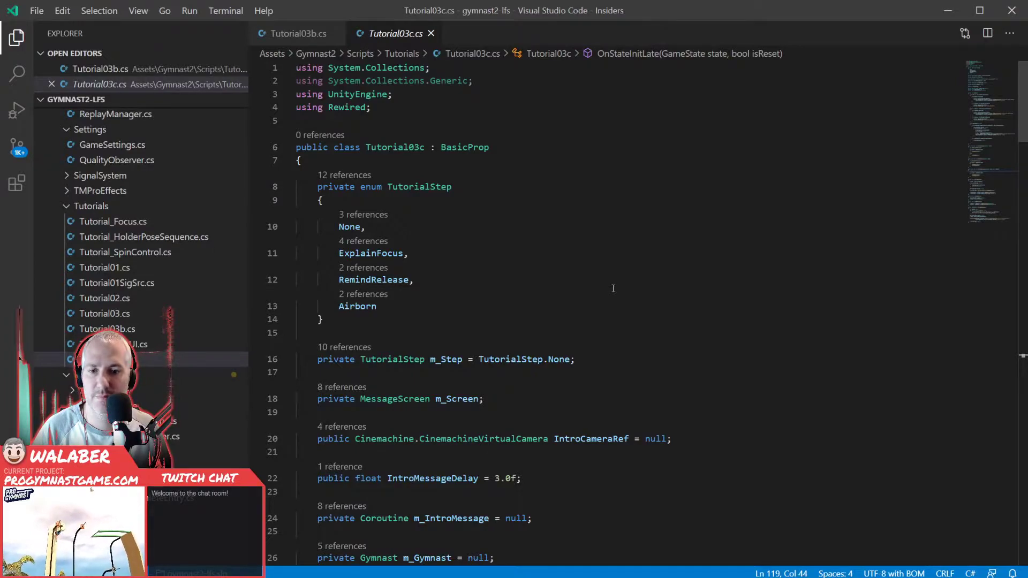
{"action": "scroll", "coordinate": [613, 288], "scroll_direction": "down", "scroll_amount": 5}
{"action": "scroll", "coordinate": [613, 289], "scroll_direction": "down", "scroll_amount": 3}
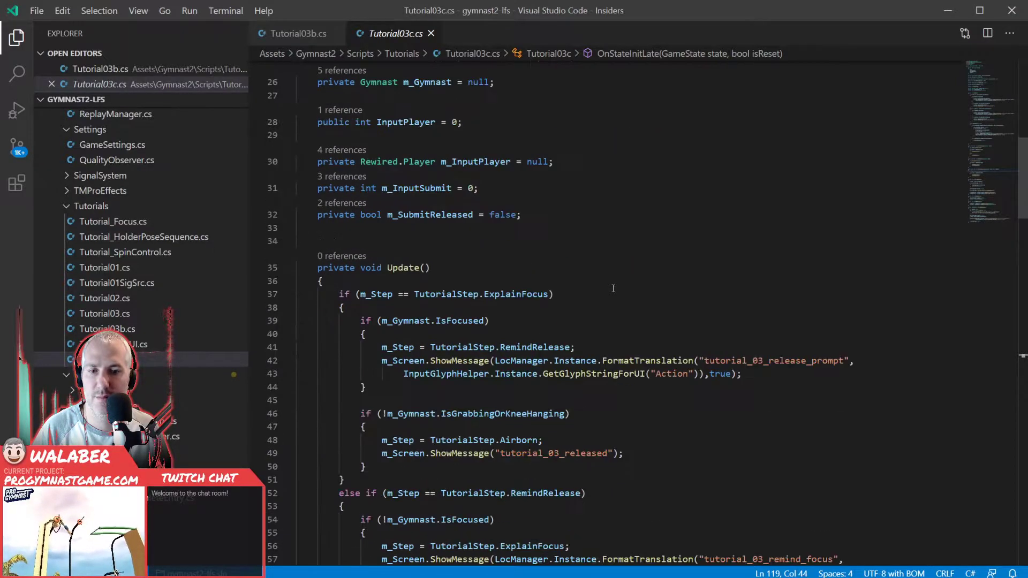
{"action": "scroll", "coordinate": [613, 288], "scroll_direction": "down", "scroll_amount": 5}
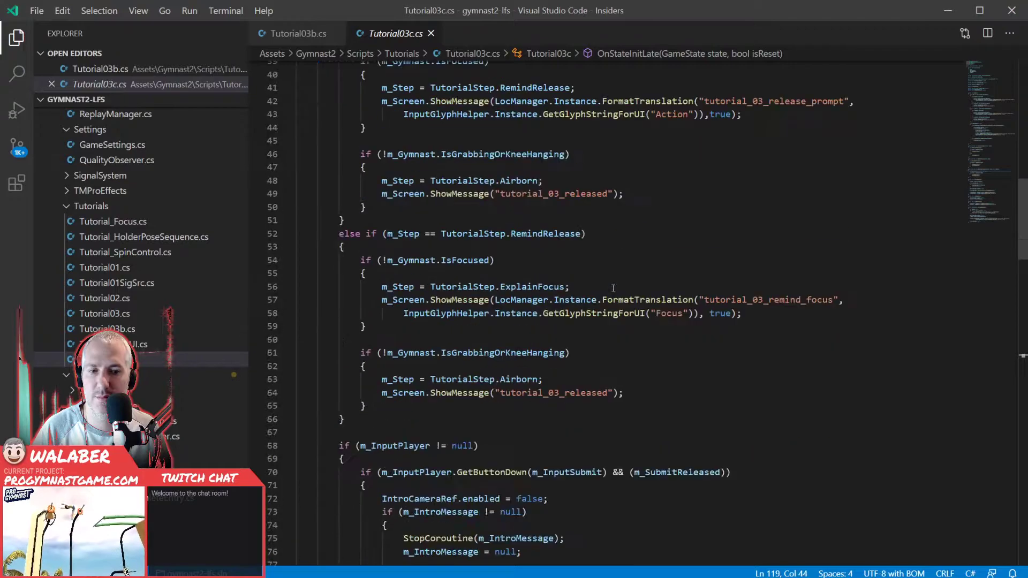
- Return to Tutorial03b.cs and examine its property name fields and the giant-count logic in Update
{"action": "key", "text": "ctrl+Tab"}
{"action": "scroll", "coordinate": [617, 268], "scroll_direction": "down", "scroll_amount": 2}
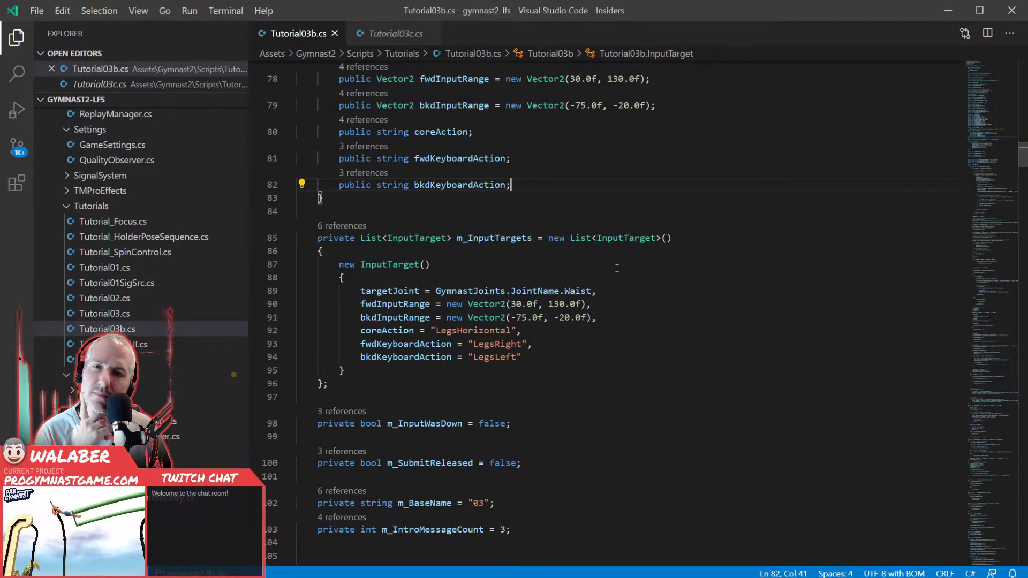
{"action": "scroll", "coordinate": [616, 268], "scroll_direction": "up", "scroll_amount": 2}
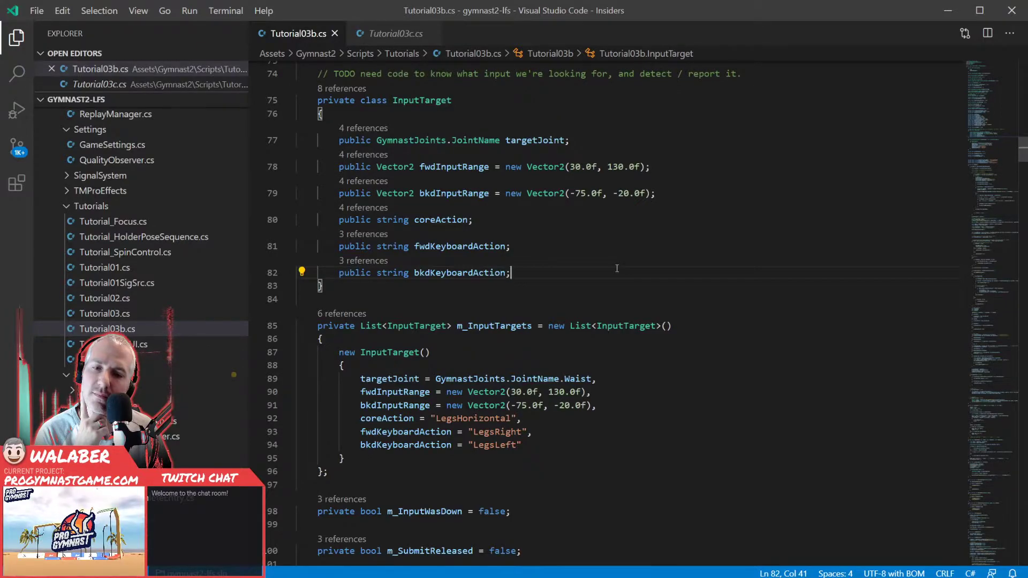
{"action": "scroll", "coordinate": [616, 268], "scroll_direction": "down", "scroll_amount": 7}
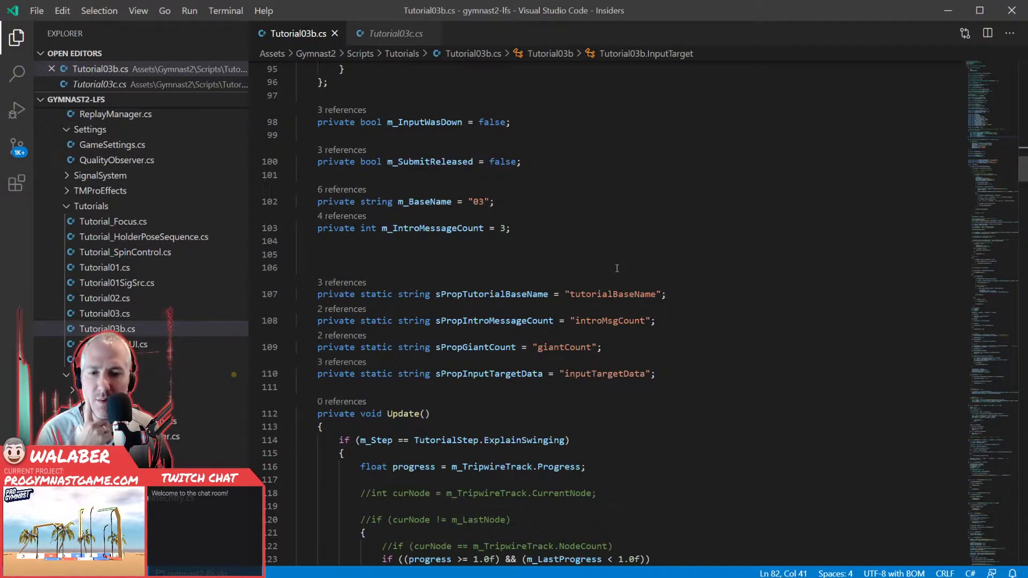
{"action": "scroll", "coordinate": [618, 269], "scroll_direction": "down", "scroll_amount": 3}
{"action": "scroll", "coordinate": [618, 269], "scroll_direction": "down", "scroll_amount": 9}
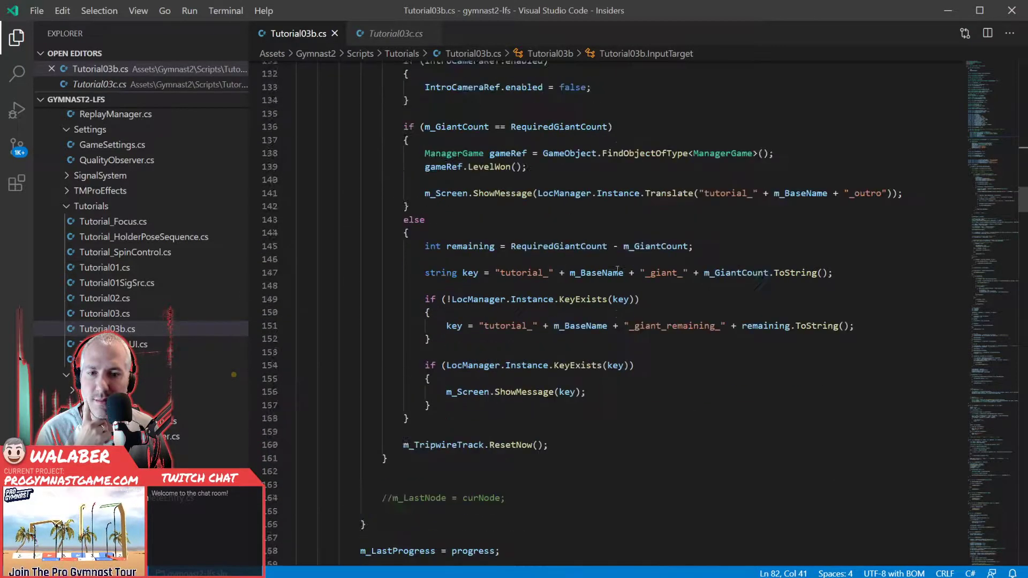
{"action": "scroll", "coordinate": [618, 269], "scroll_direction": "up", "scroll_amount": 11}
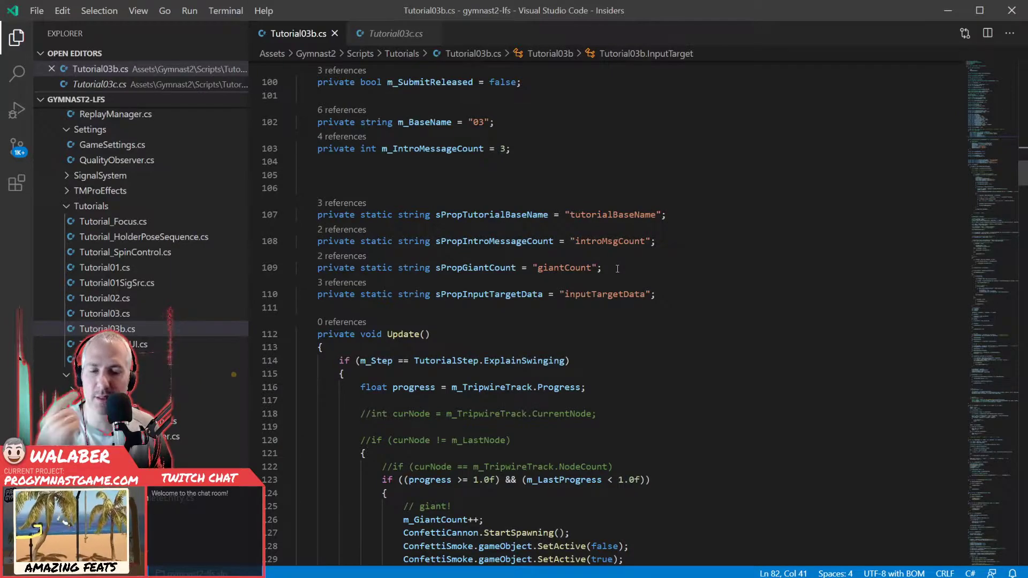
{"action": "scroll", "coordinate": [601, 268], "scroll_direction": "up", "scroll_amount": 7}
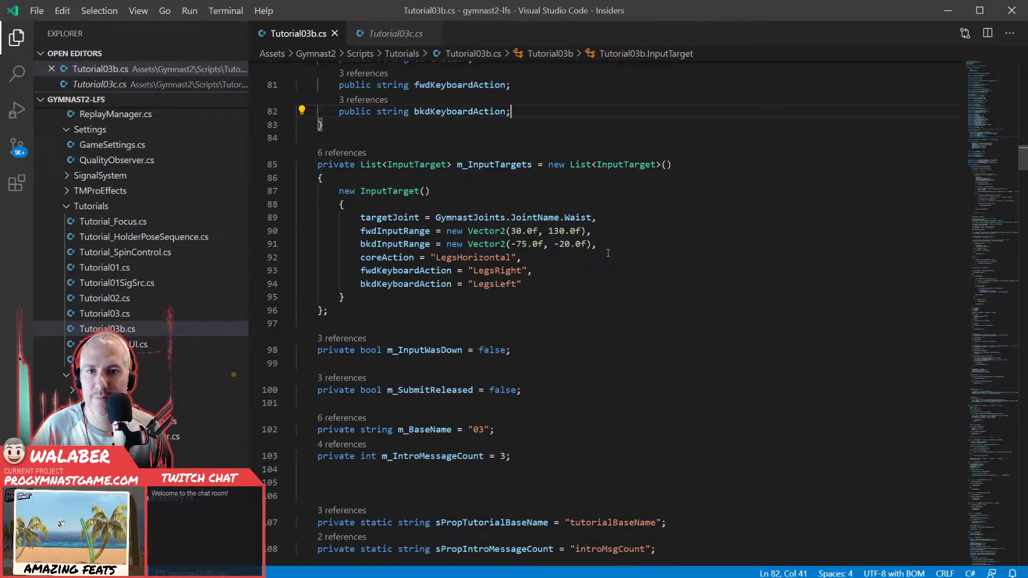
- Review the default m_InputTargets list in Tutorial03b.cs, highlighting the whole declaration
{"action": "scroll", "coordinate": [468, 326], "scroll_direction": "up", "scroll_amount": 3}
{"action": "left_click_drag", "start_coordinate": [352, 449], "coordinate": [369, 269]}
{"action": "left_click", "coordinate": [370, 269]}
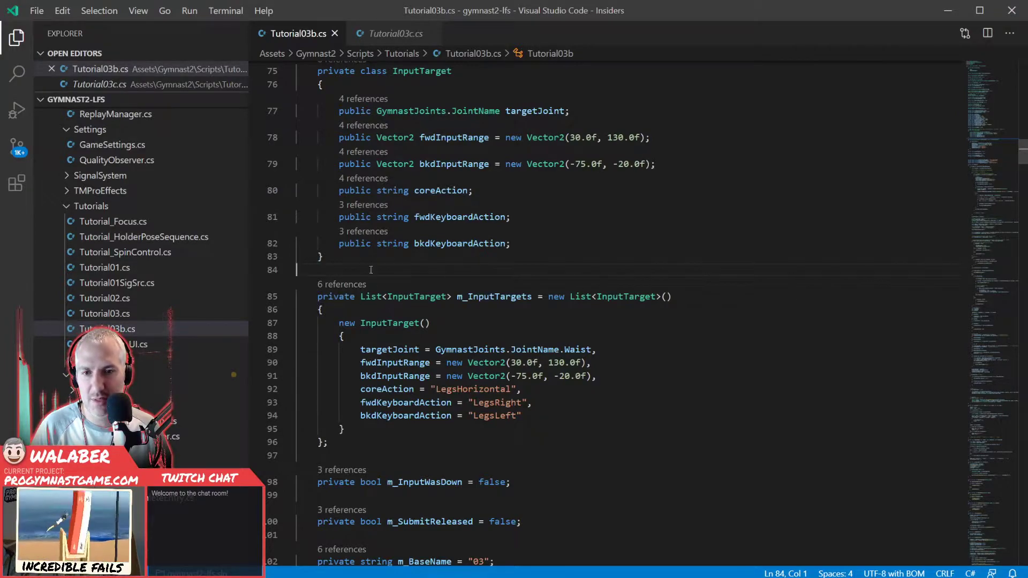
{"action": "left_click_drag", "start_coordinate": [371, 273], "coordinate": [403, 444]}
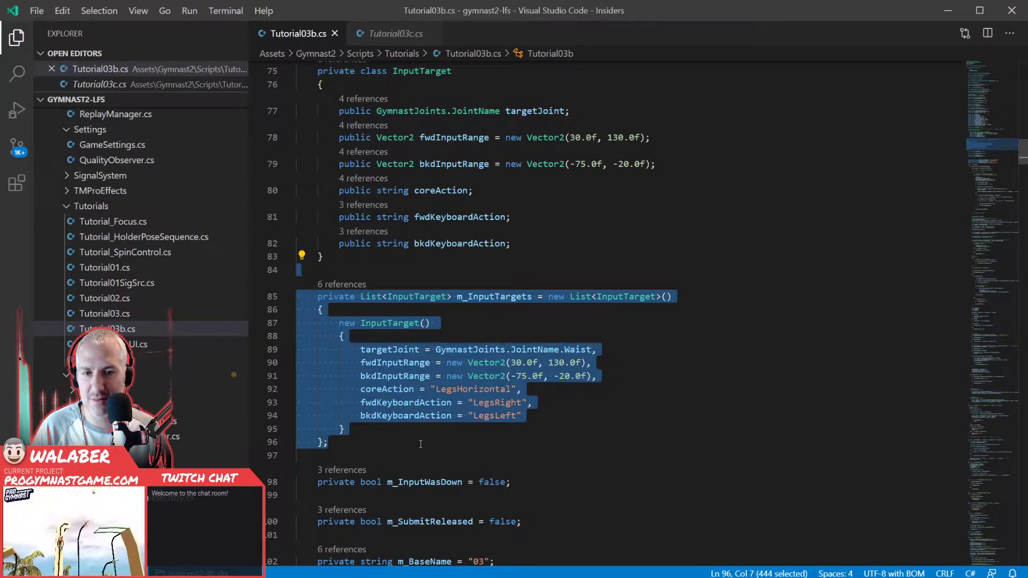
{"action": "left_click", "coordinate": [420, 444]}
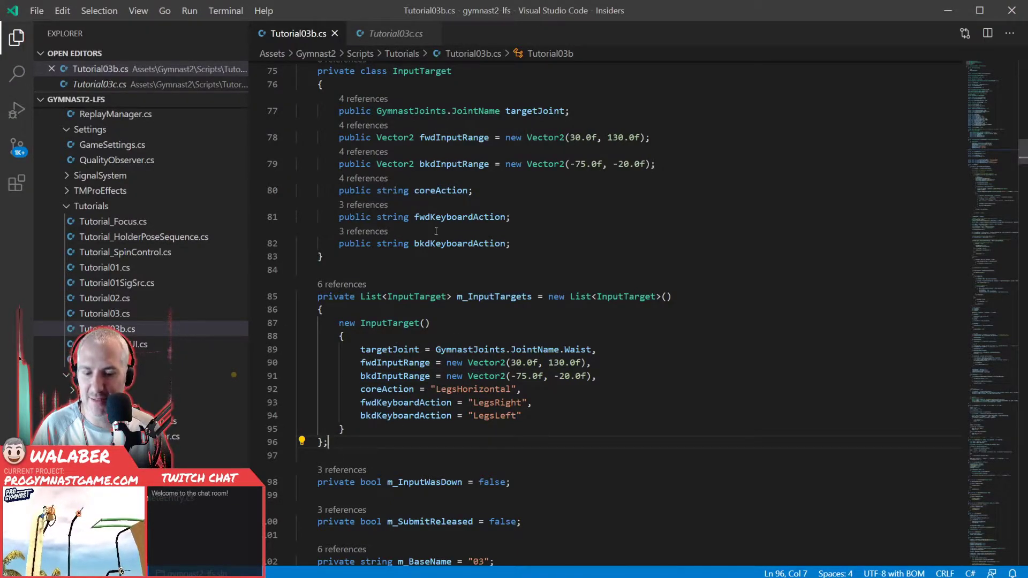
- Search the project files for "swing", open tutorial_swing_arms.lvl and wrap its long line to fit the editor
{"action": "key", "text": "ctrl+p"}
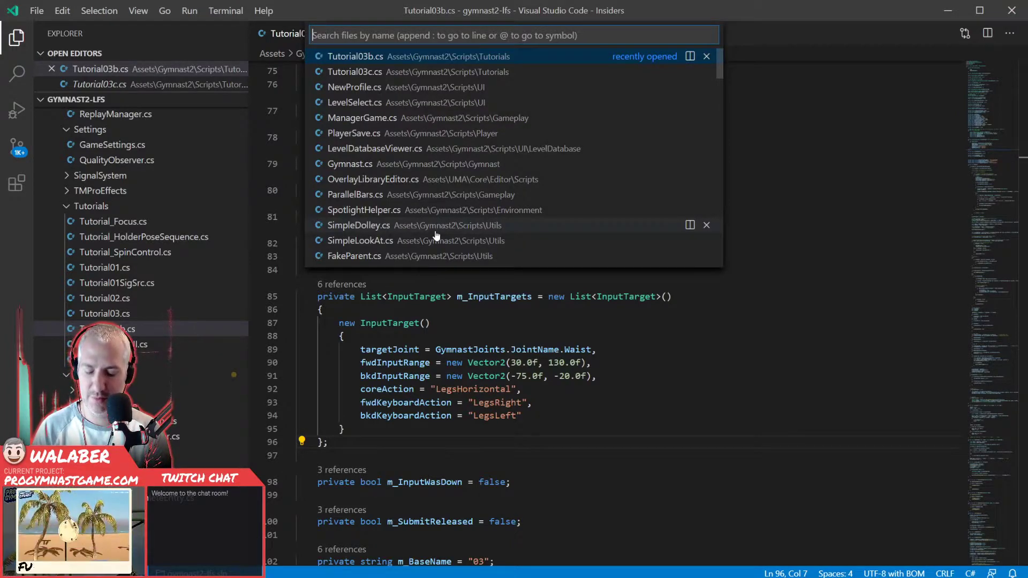
{"action": "type", "text": "swing"}
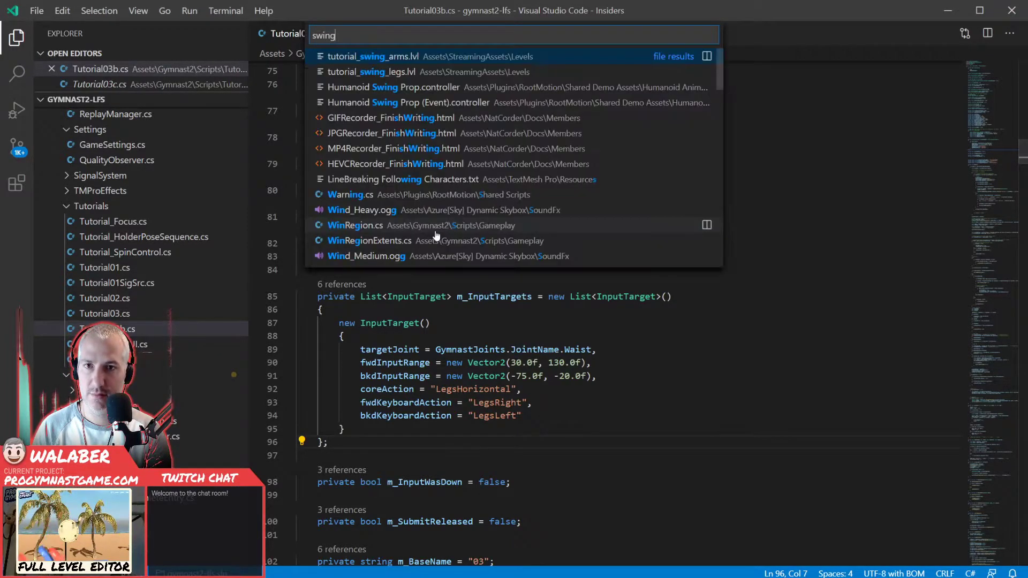
{"action": "key", "text": "Return"}
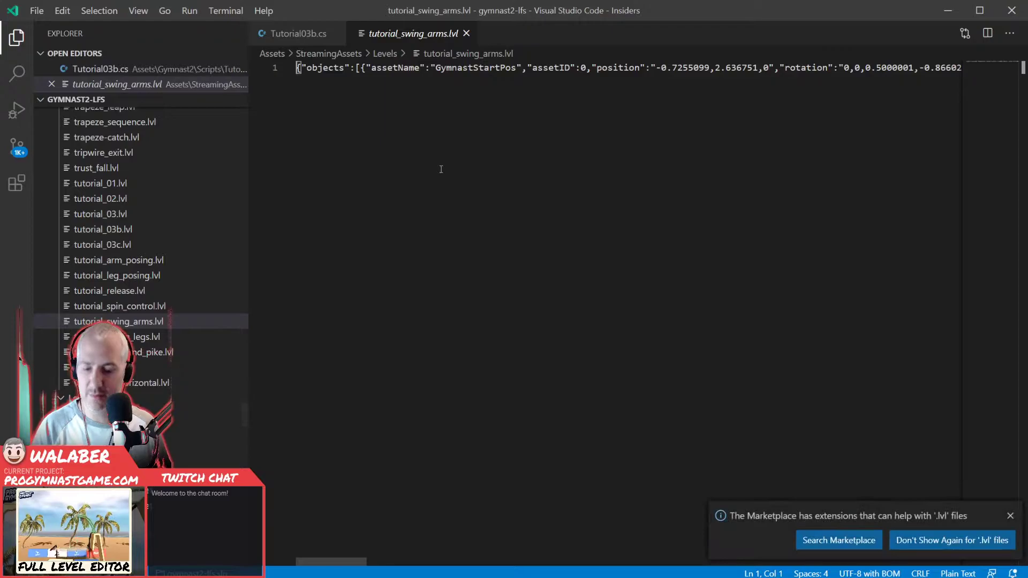
{"action": "left_click", "coordinate": [441, 169]}
{"action": "key", "text": "alt+z"}
{"action": "left_click", "coordinate": [489, 257]}
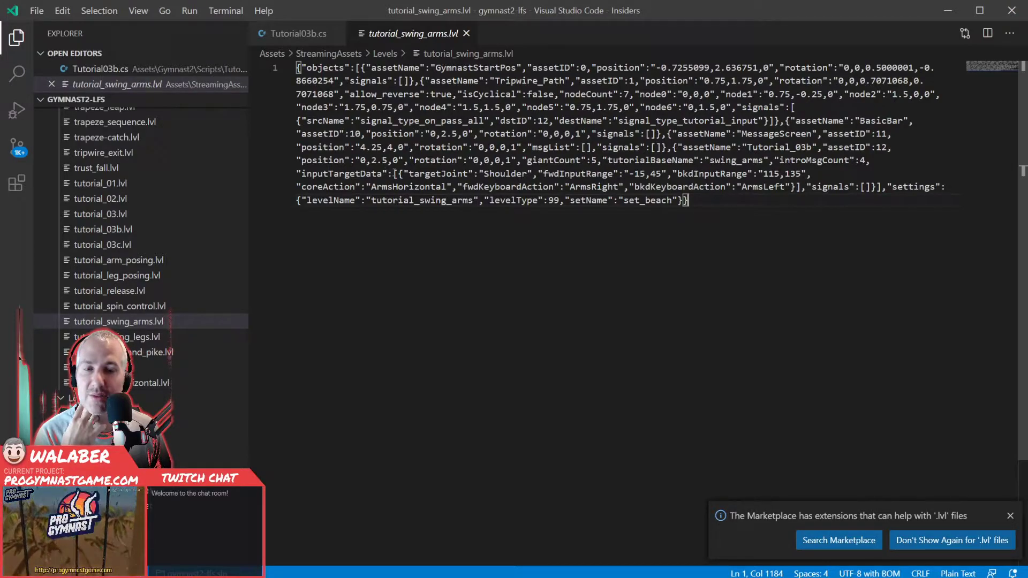
- Examine the inputTargetData of the swing-arms level, highlighting its target joint, core action and forward keyboard action values
{"action": "double_click", "coordinate": [505, 173]}
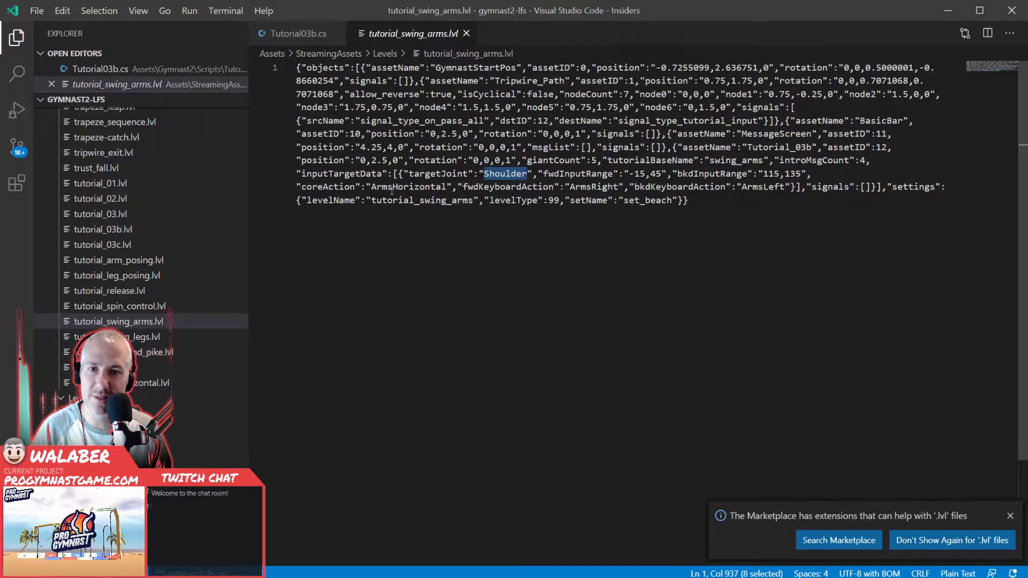
{"action": "double_click", "coordinate": [409, 187]}
{"action": "double_click", "coordinate": [597, 187]}
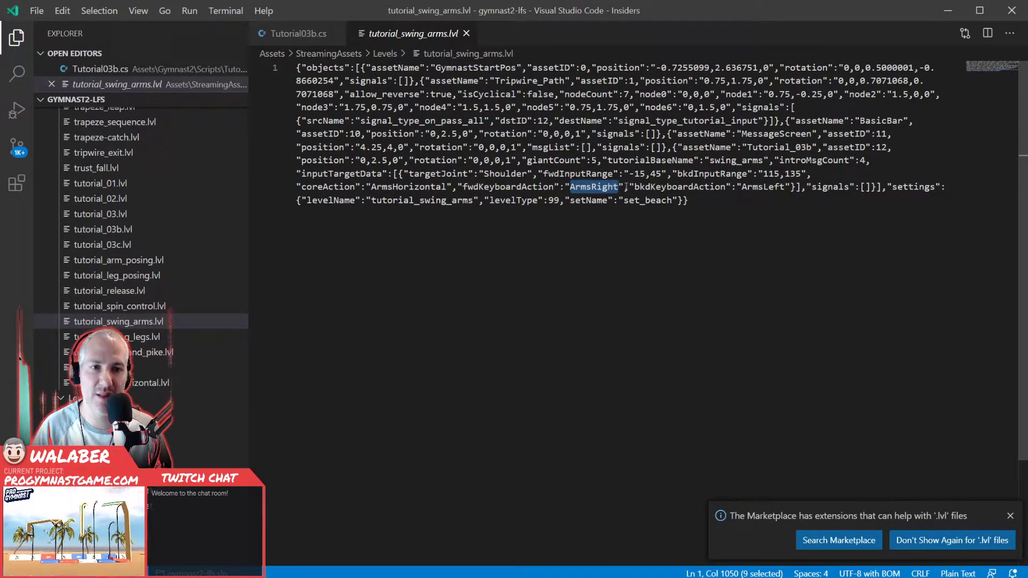
- Return to Tutorial03b.cs and read through the Update method's giant detection, swing-direction and input-handling code
{"action": "left_click", "coordinate": [292, 33]}
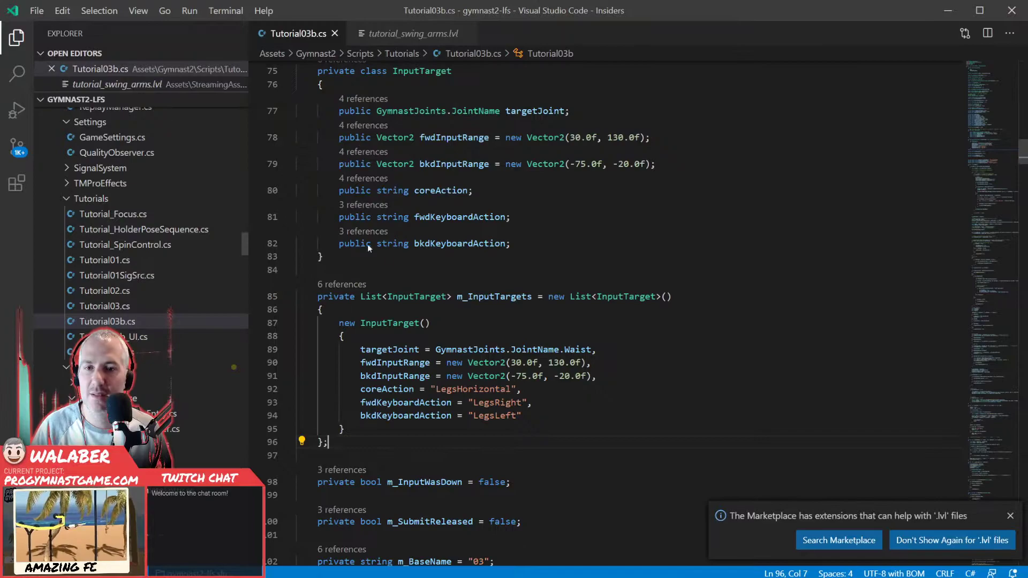
{"action": "left_click", "coordinate": [382, 272]}
{"action": "scroll", "coordinate": [396, 268], "scroll_direction": "down", "scroll_amount": 5}
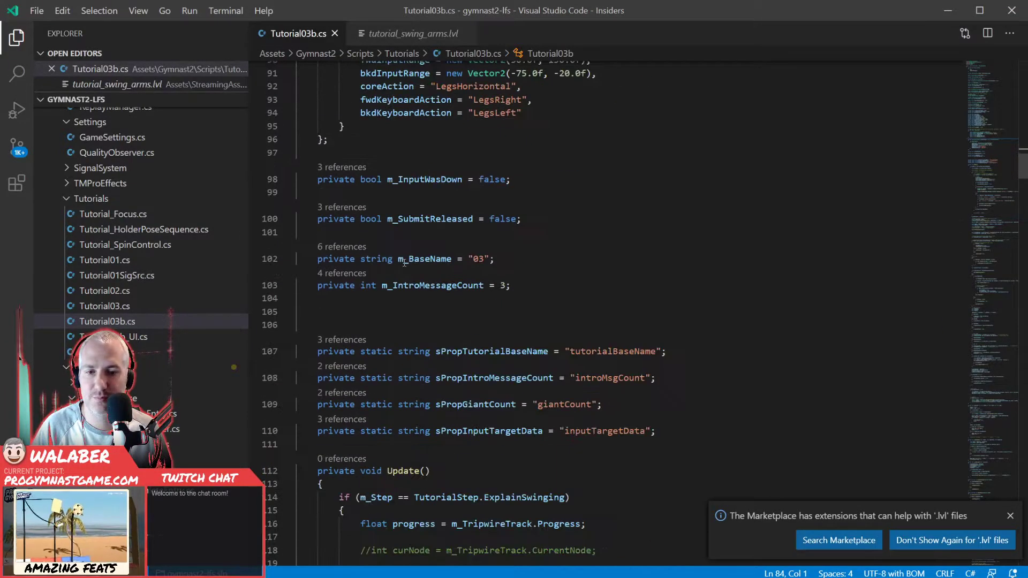
{"action": "scroll", "coordinate": [398, 241], "scroll_direction": "down", "scroll_amount": 6}
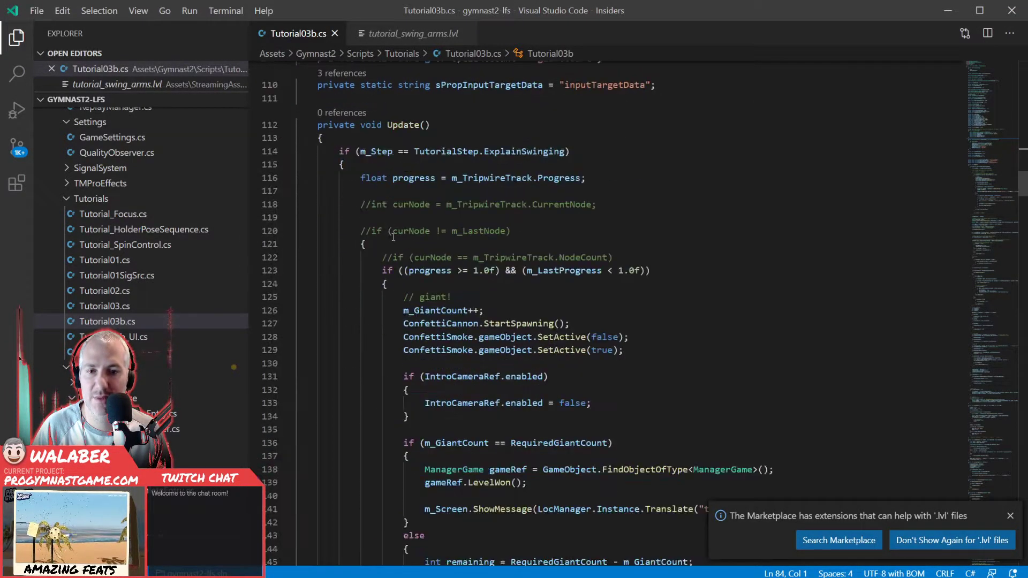
{"action": "left_click", "coordinate": [374, 246]}
{"action": "scroll", "coordinate": [364, 243], "scroll_direction": "down", "scroll_amount": 11}
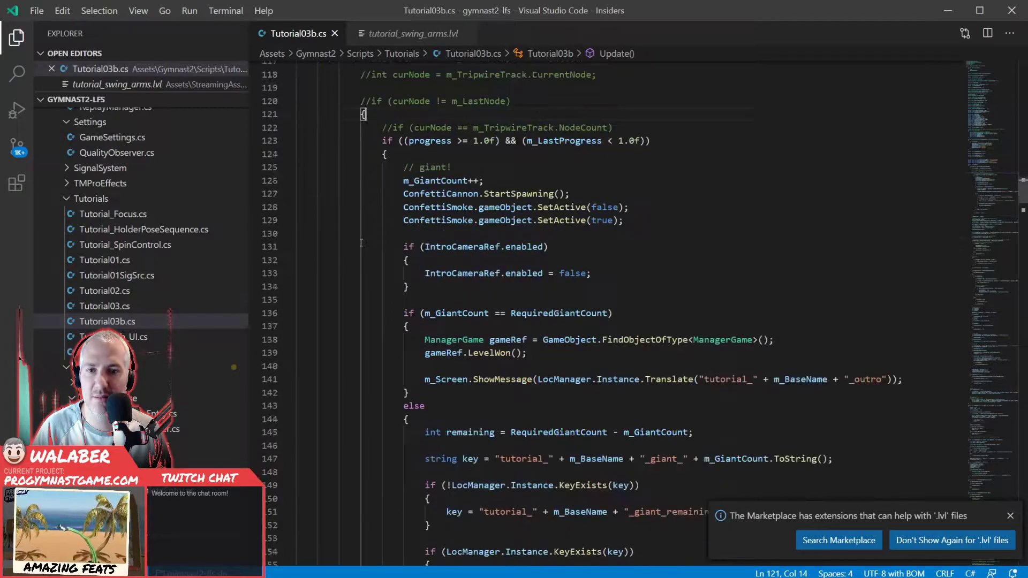
{"action": "scroll", "coordinate": [361, 243], "scroll_direction": "down", "scroll_amount": 20}
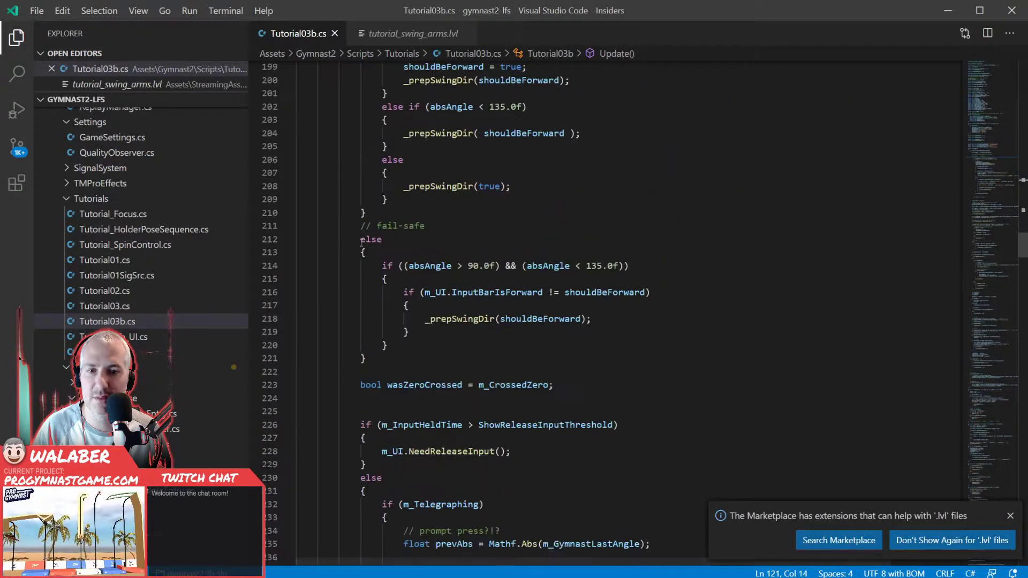
{"action": "scroll", "coordinate": [362, 243], "scroll_direction": "down", "scroll_amount": 16}
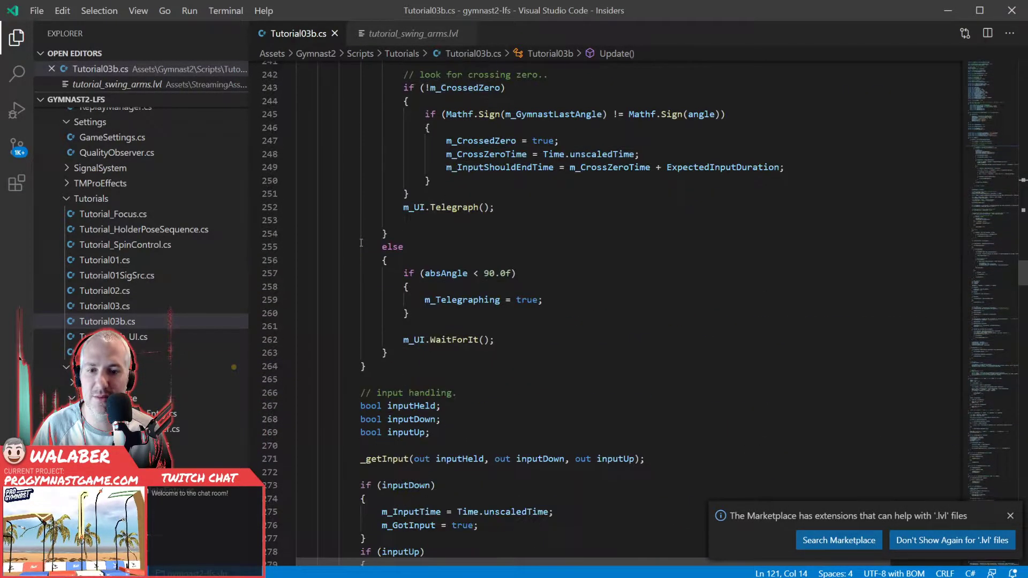
{"action": "scroll", "coordinate": [362, 242], "scroll_direction": "down", "scroll_amount": 10}
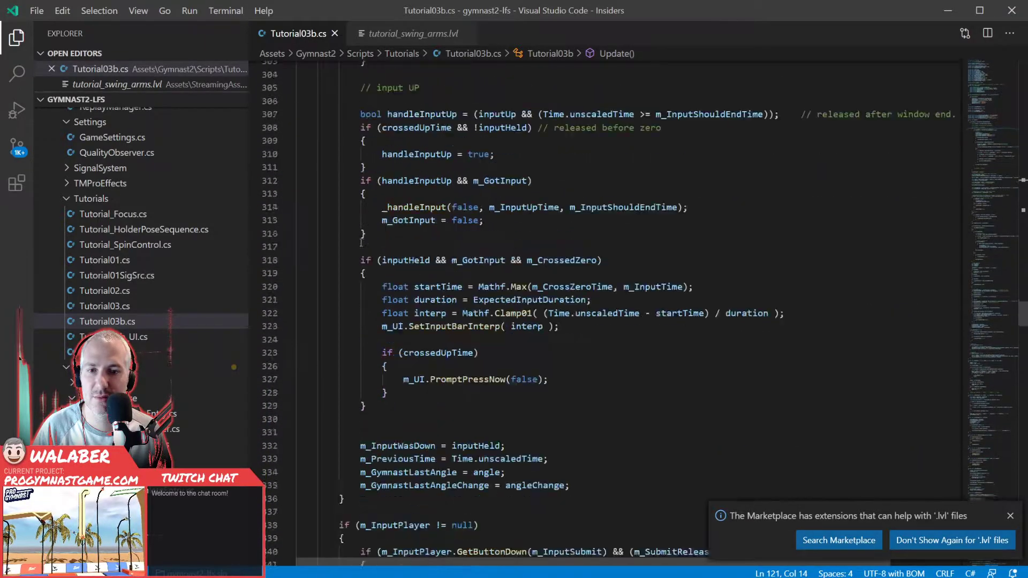
{"action": "scroll", "coordinate": [362, 243], "scroll_direction": "up", "scroll_amount": 20}
{"action": "scroll", "coordinate": [362, 242], "scroll_direction": "up", "scroll_amount": 17}
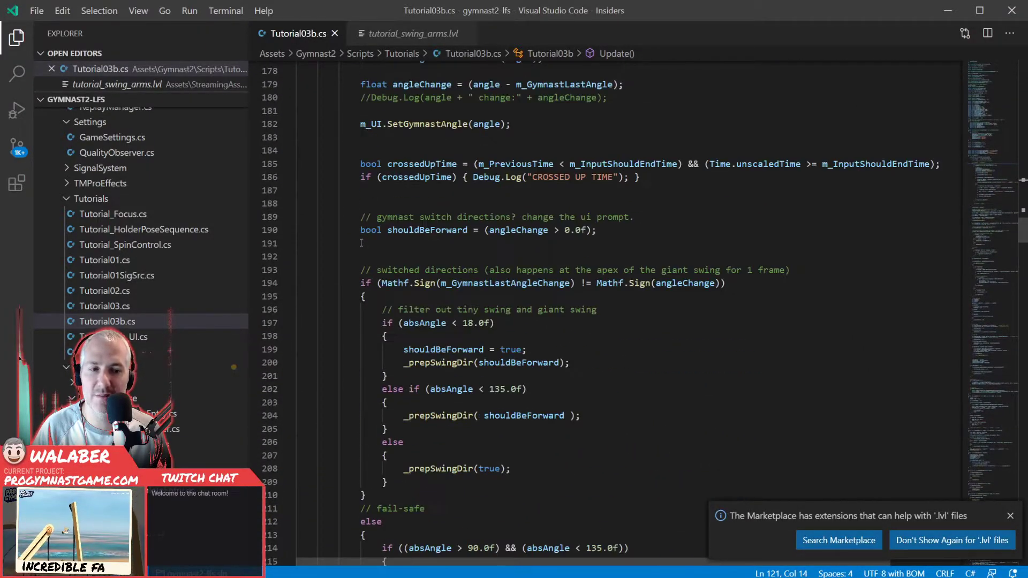
- Dismiss the .lvl extension suggestion and select the giant-count and confetti lines under the "giant!" comment in Update
{"action": "left_click", "coordinate": [1011, 517]}
{"action": "left_click", "coordinate": [523, 289]}
{"action": "scroll", "coordinate": [523, 287], "scroll_direction": "up", "scroll_amount": 12}
{"action": "scroll", "coordinate": [524, 287], "scroll_direction": "up", "scroll_amount": 1}
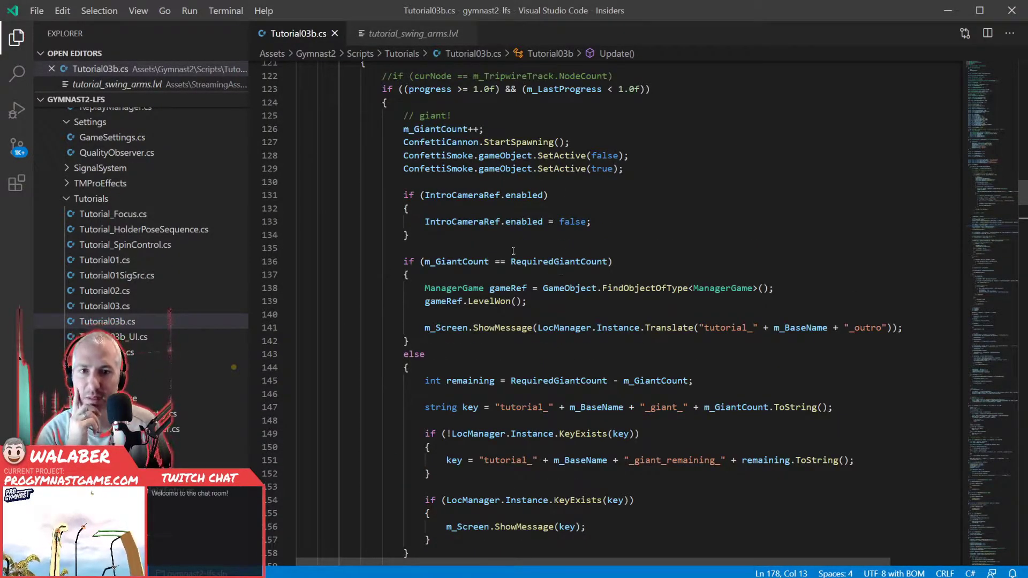
{"action": "scroll", "coordinate": [513, 251], "scroll_direction": "up", "scroll_amount": 3}
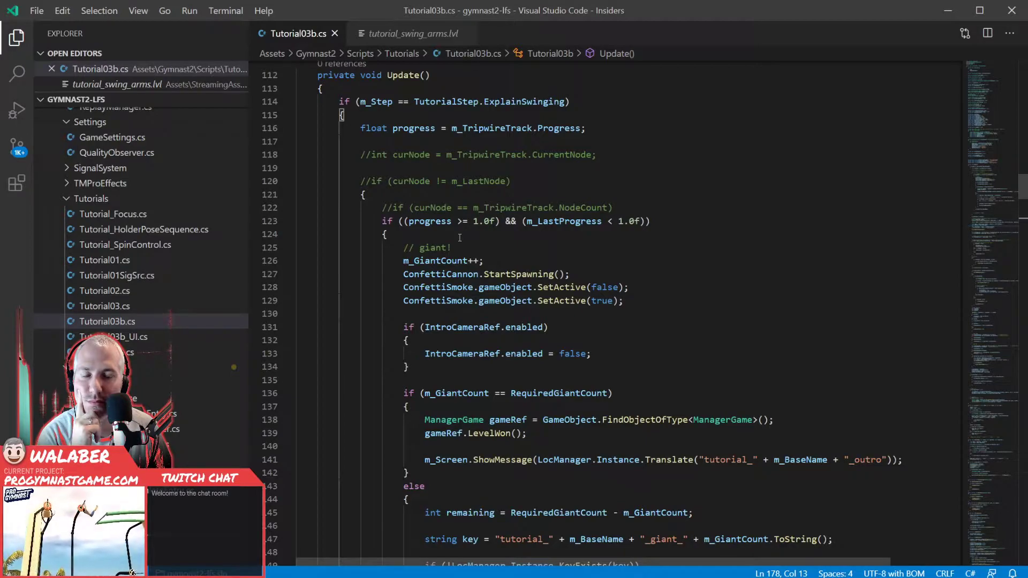
{"action": "left_click_drag", "start_coordinate": [359, 127], "coordinate": [430, 310]}
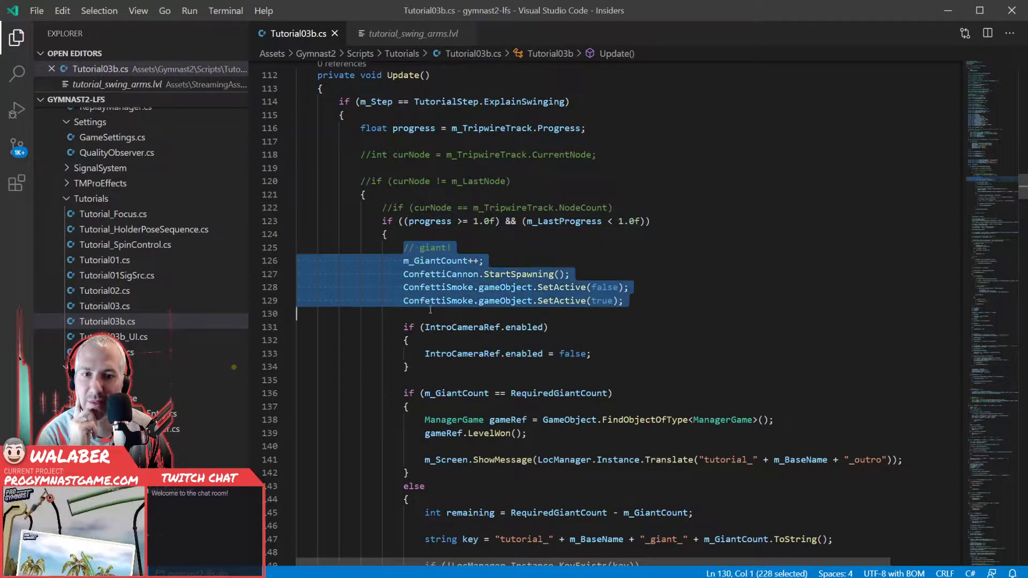
- Review the ConfettiCannon and ConfettiSmoke lines and the IntroCameraRef block in Update's giant detection, selecting each part in turn
{"action": "left_click", "coordinate": [438, 315]}
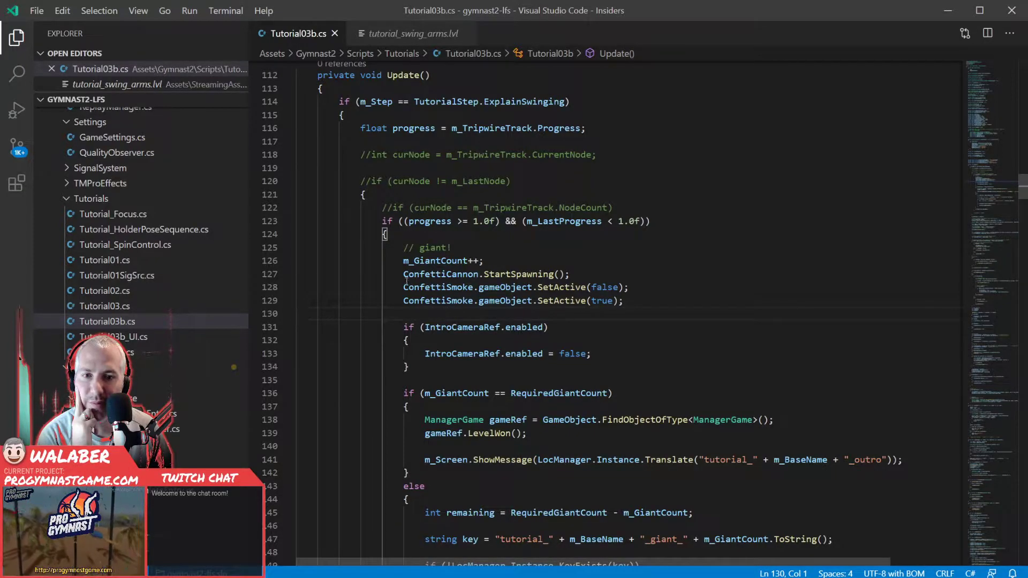
{"action": "left_click_drag", "start_coordinate": [403, 274], "coordinate": [483, 312]}
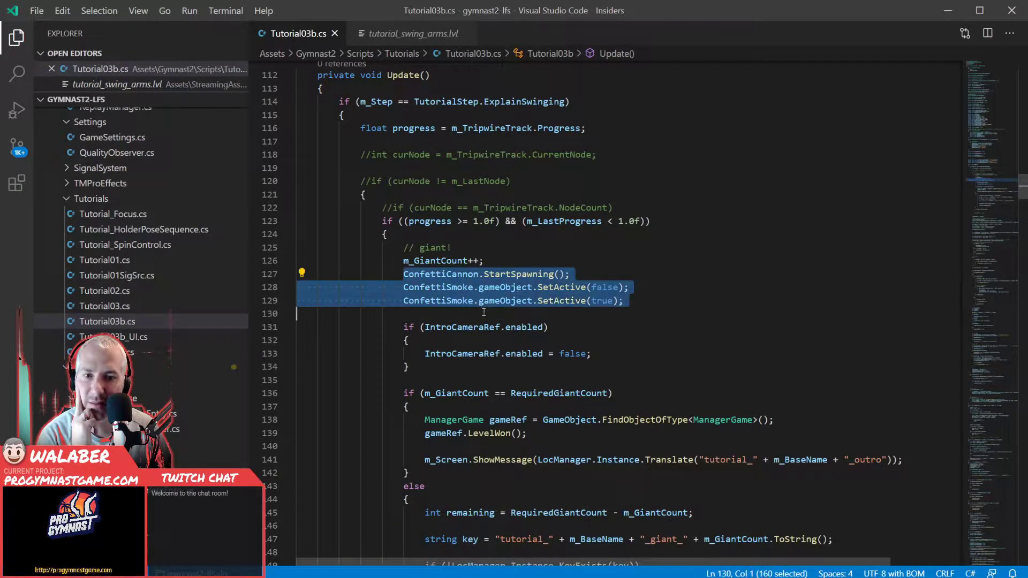
{"action": "left_click", "coordinate": [484, 312]}
{"action": "scroll", "coordinate": [407, 309], "scroll_direction": "down", "scroll_amount": 3}
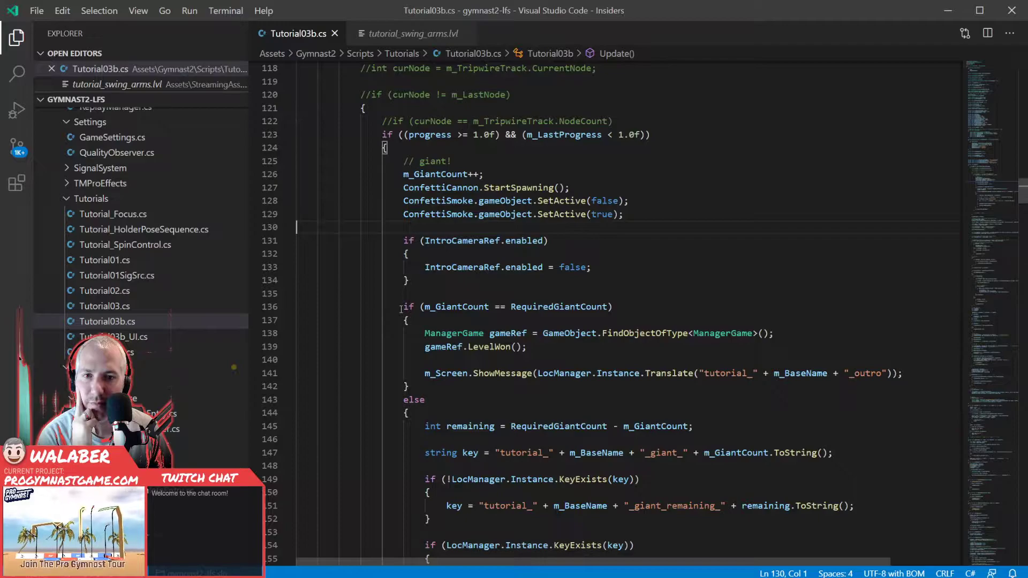
{"action": "left_click_drag", "start_coordinate": [408, 231], "coordinate": [426, 283]}
{"action": "left_click", "coordinate": [427, 282]}
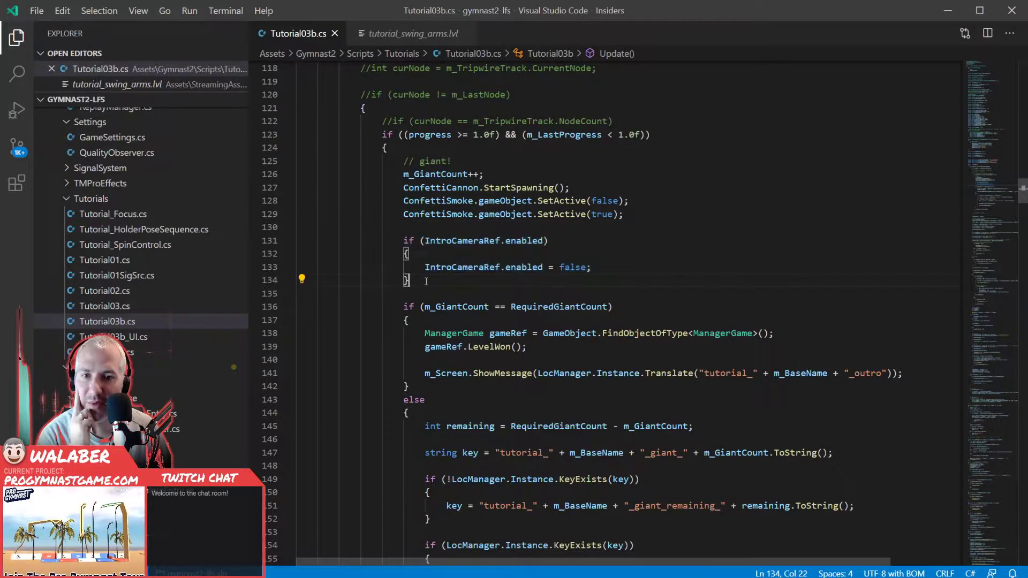
- Review the RequiredGiantCount check in Update, highlighting its condition and the gameRef.LevelWon() call
{"action": "scroll", "coordinate": [426, 282], "scroll_direction": "down", "scroll_amount": 3}
{"action": "key", "text": "shift+Down"}
{"action": "key", "text": "shift+Down"}
{"action": "key", "text": "shift+Down"}
{"action": "key", "text": "shift+Down"}
{"action": "key", "text": "shift+Down"}
{"action": "key", "text": "shift+Down"}
{"action": "key", "text": "shift+Down"}
{"action": "key", "text": "shift+Down"}
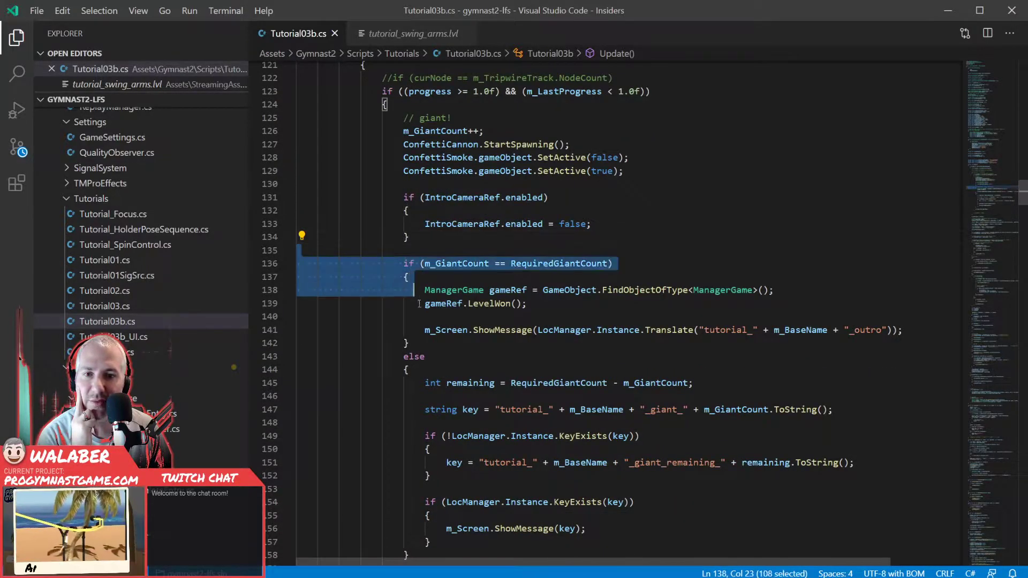
{"action": "left_click", "coordinate": [445, 316]}
{"action": "left_click_drag", "start_coordinate": [430, 304], "coordinate": [512, 304]}
{"action": "left_click", "coordinate": [535, 305]}
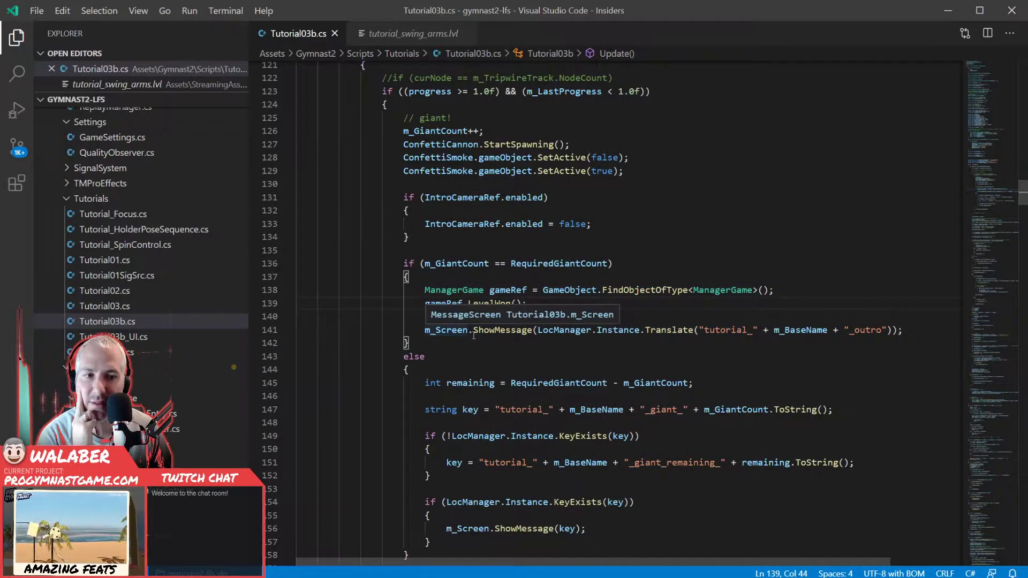
- Review the else branch that picks the remaining-giants message key, selecting it from the remaining declaration through the ShowMessage block
{"action": "scroll", "coordinate": [474, 335], "scroll_direction": "down", "scroll_amount": 2}
{"action": "left_click_drag", "start_coordinate": [427, 300], "coordinate": [527, 455]}
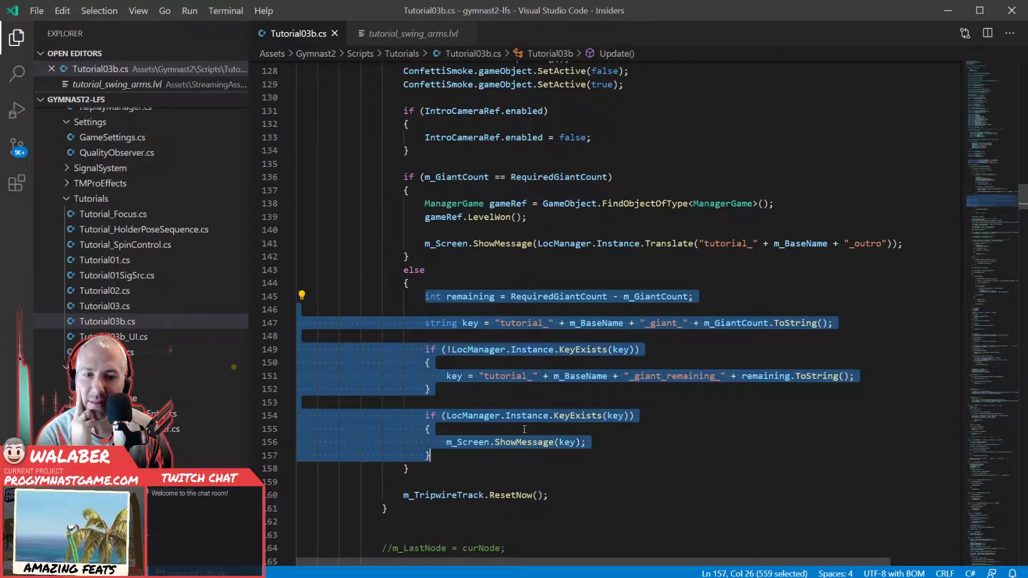
{"action": "left_click", "coordinate": [501, 385]}
{"action": "scroll", "coordinate": [501, 385], "scroll_direction": "down", "scroll_amount": 8}
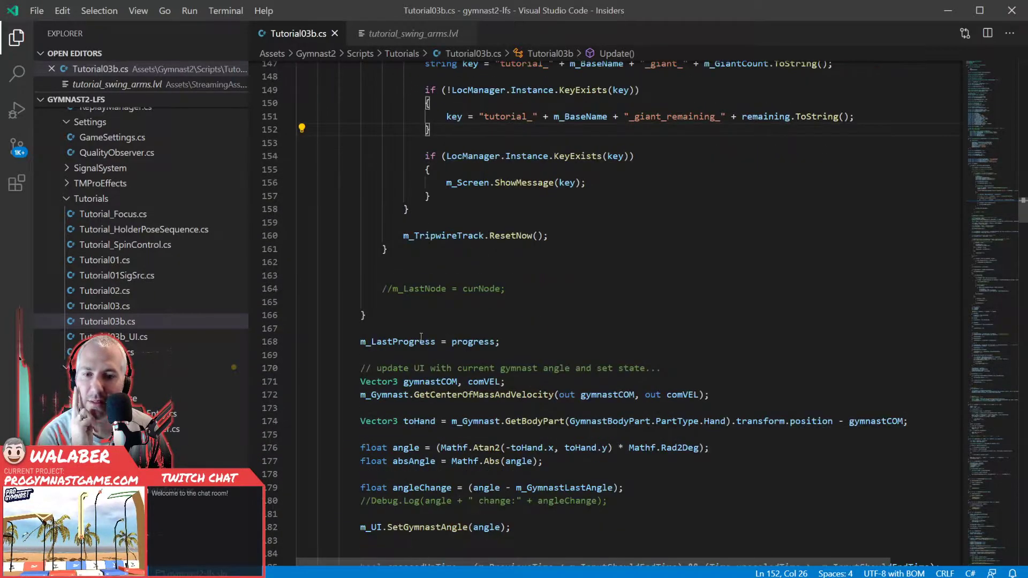
- Examine how Update computes the gymnast's angle, highlighting GetCenterOfMassAndVelocity, toHand, angle, Atan2 and absAngle
{"action": "scroll", "coordinate": [419, 332], "scroll_direction": "down", "scroll_amount": 1}
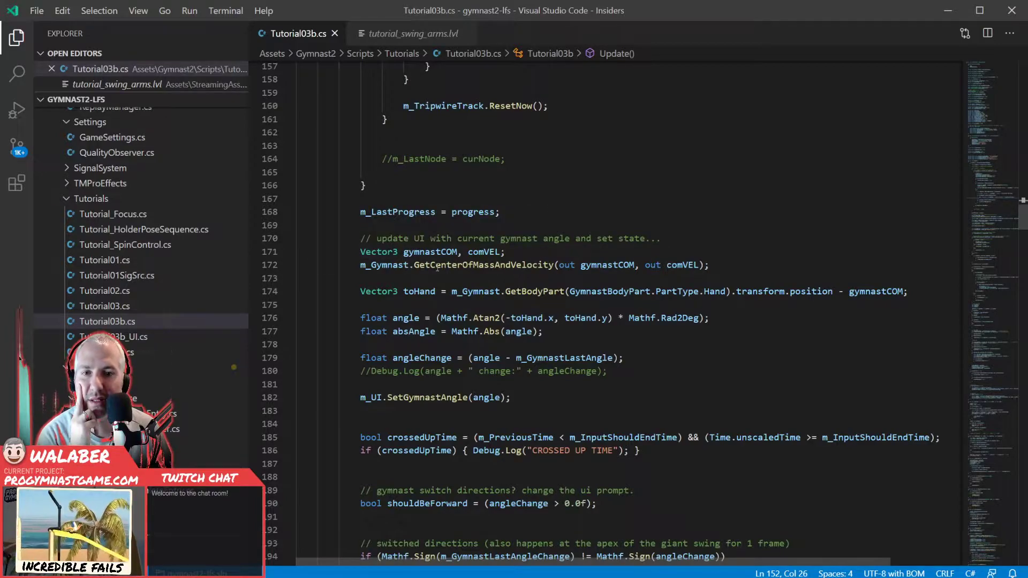
{"action": "double_click", "coordinate": [437, 265]}
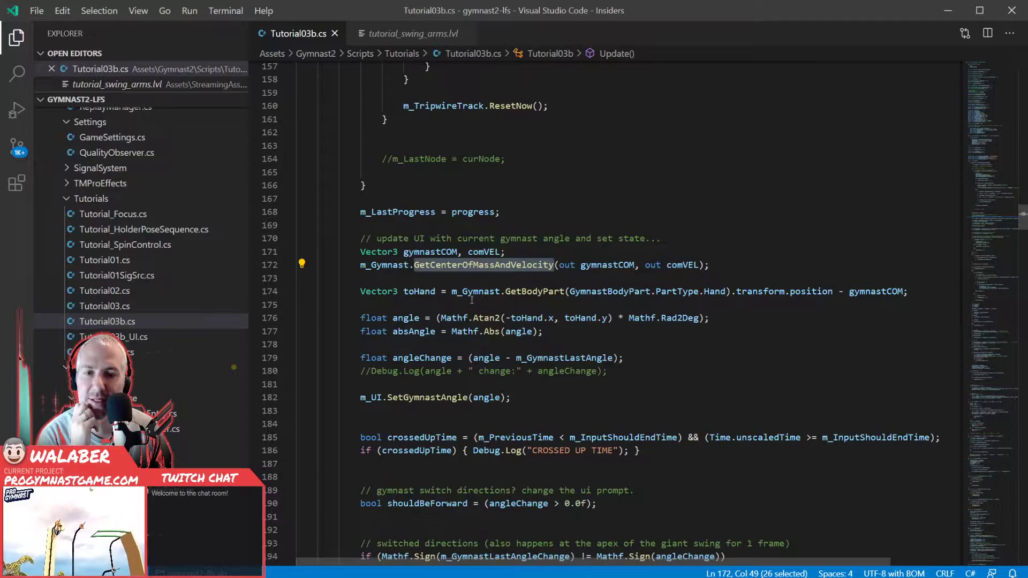
{"action": "double_click", "coordinate": [416, 292]}
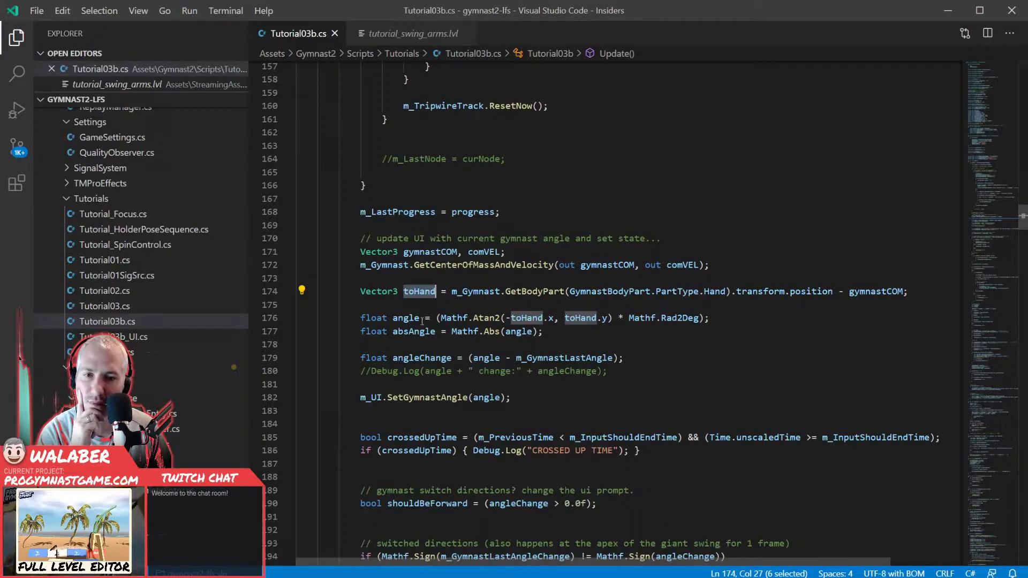
{"action": "left_click_drag", "start_coordinate": [393, 317], "coordinate": [420, 317]}
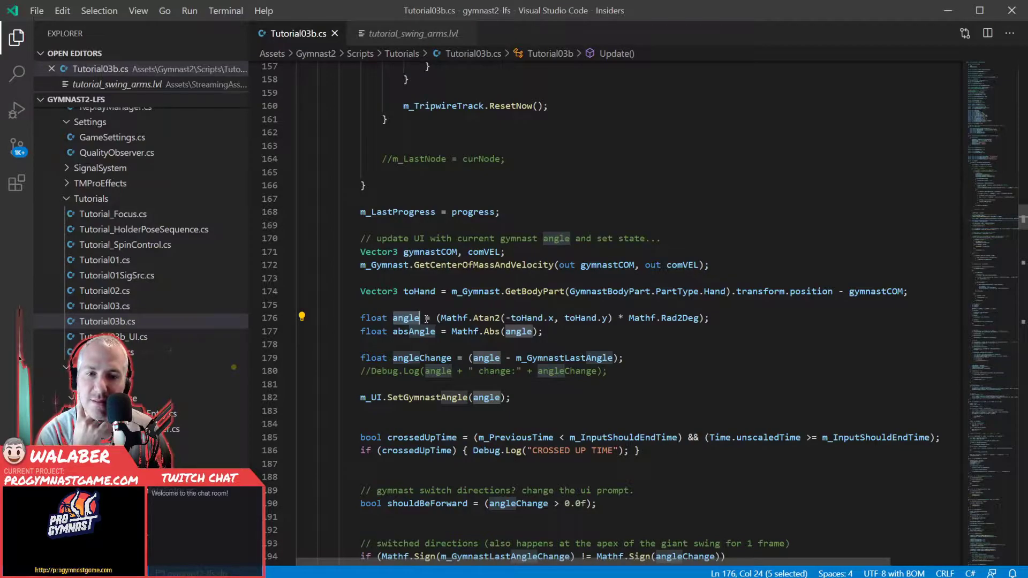
{"action": "double_click", "coordinate": [484, 318]}
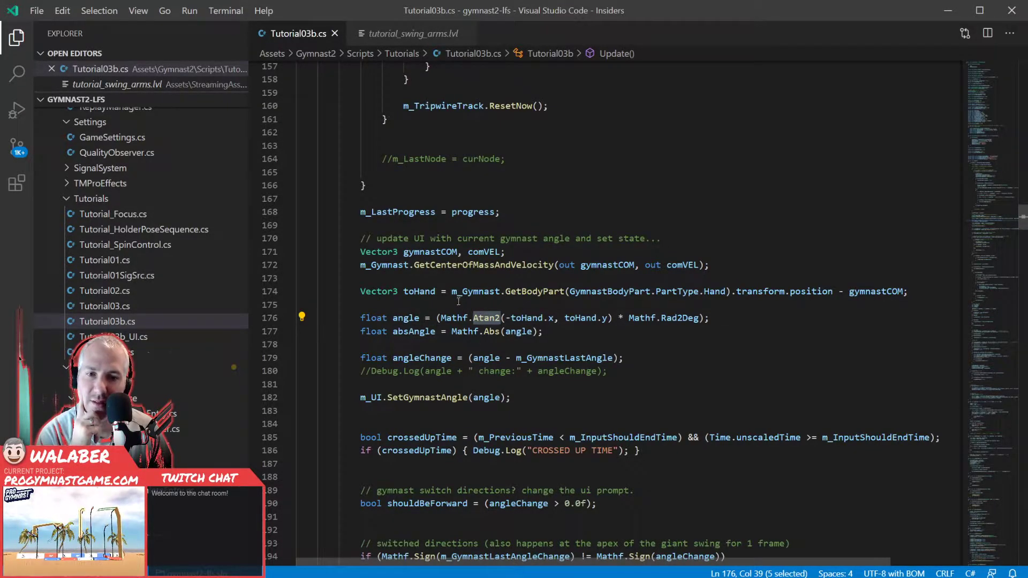
{"action": "double_click", "coordinate": [420, 292]}
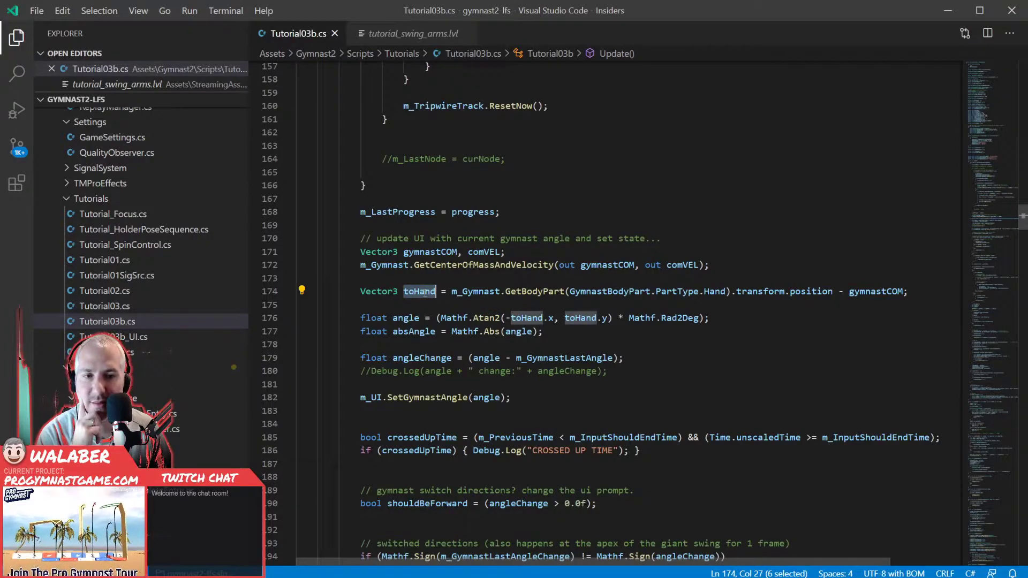
{"action": "left_click", "coordinate": [413, 332]}
{"action": "double_click", "coordinate": [414, 331]}
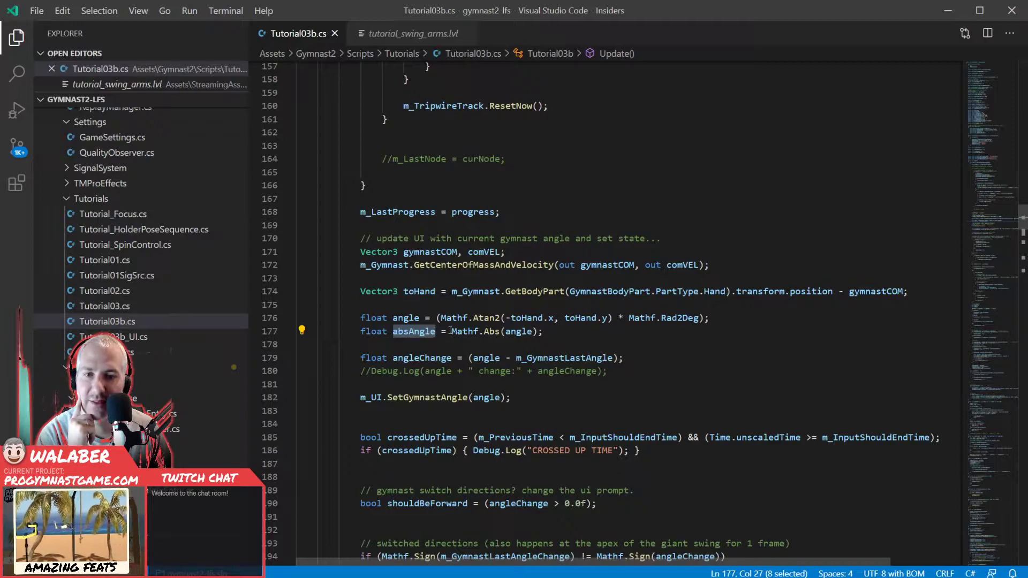
{"action": "left_click", "coordinate": [437, 332]}
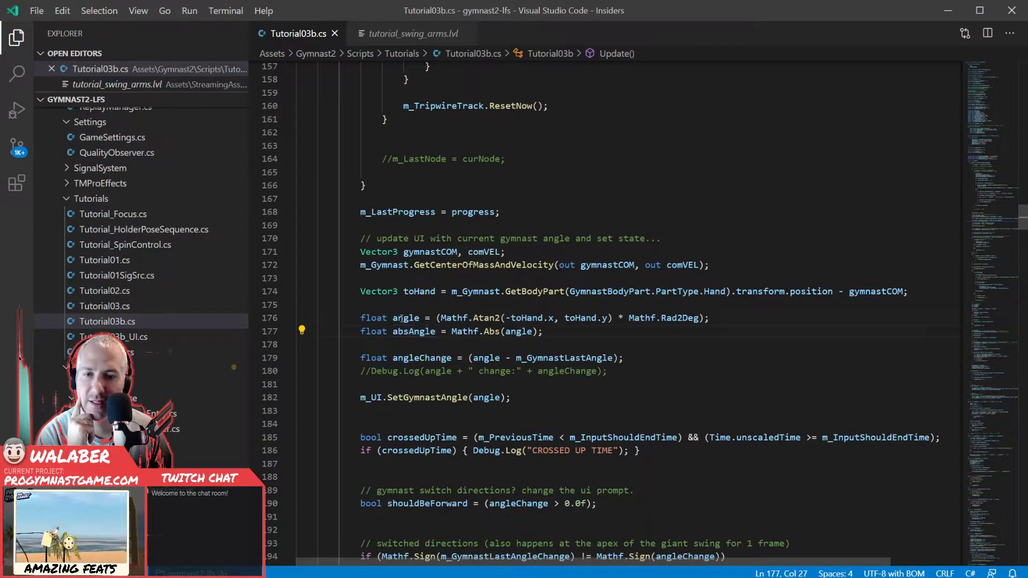
{"action": "double_click", "coordinate": [406, 318]}
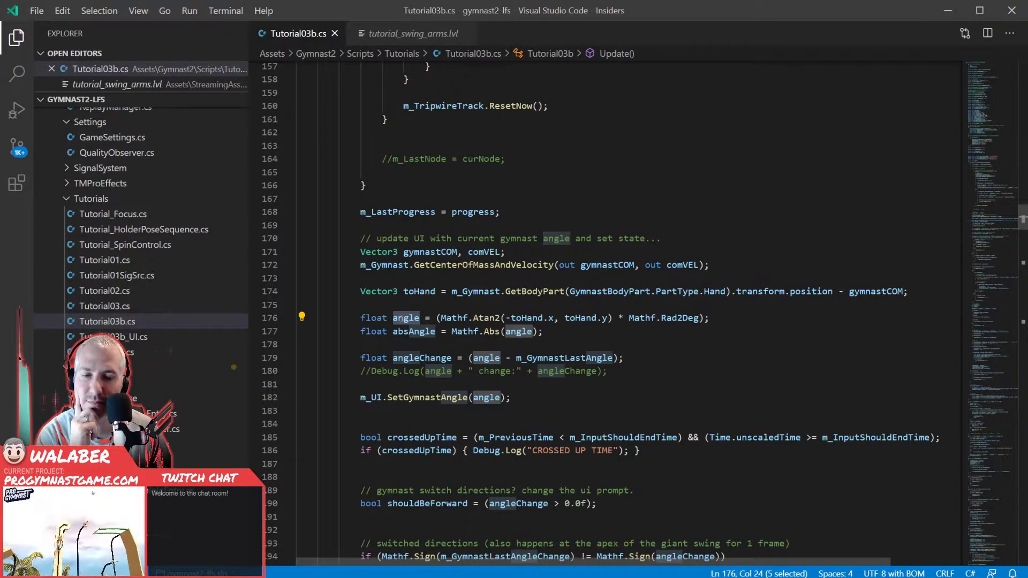
- Examine the angleChange calculation and trace where m_GymnastLastAngle gets assigned further down in Update
{"action": "scroll", "coordinate": [423, 318], "scroll_direction": "down", "scroll_amount": 1}
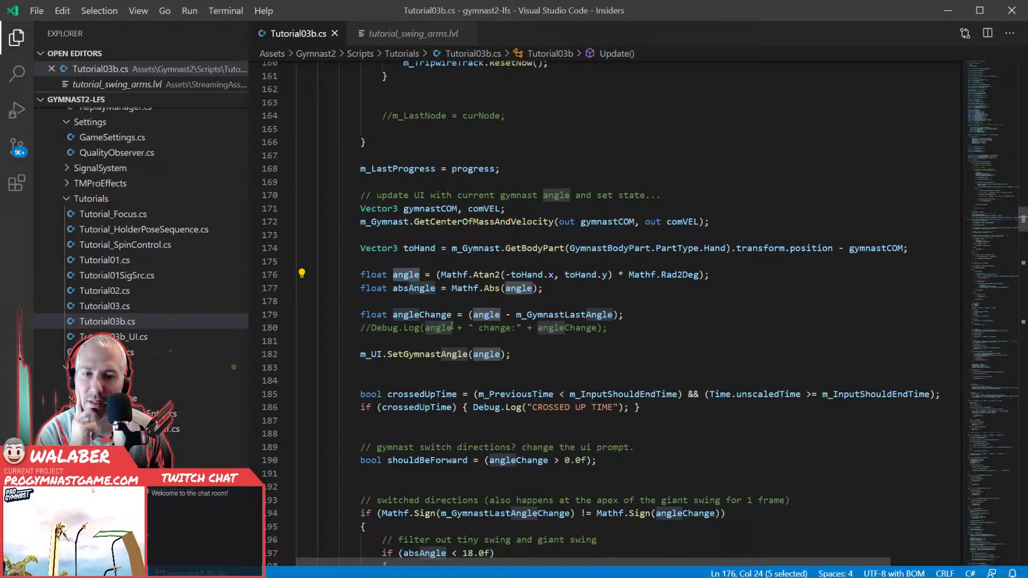
{"action": "double_click", "coordinate": [436, 318]}
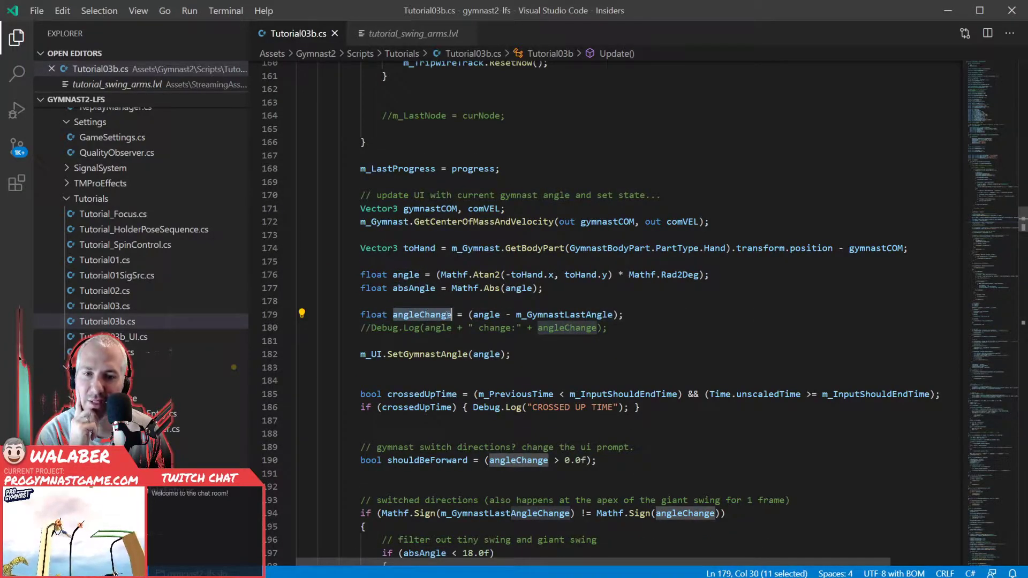
{"action": "double_click", "coordinate": [486, 315]}
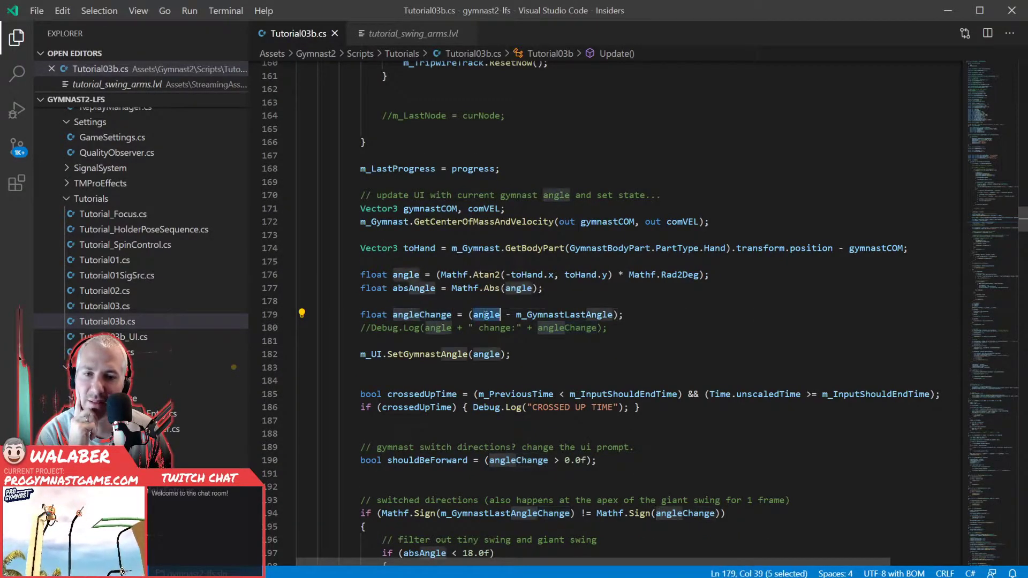
{"action": "double_click", "coordinate": [542, 315]}
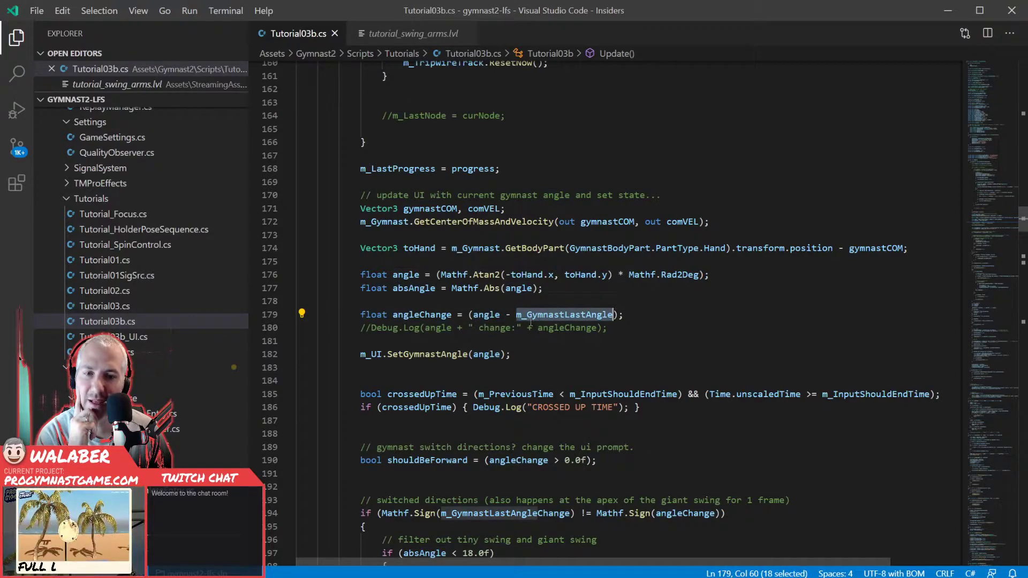
{"action": "scroll", "coordinate": [376, 348], "scroll_direction": "down", "scroll_amount": 20}
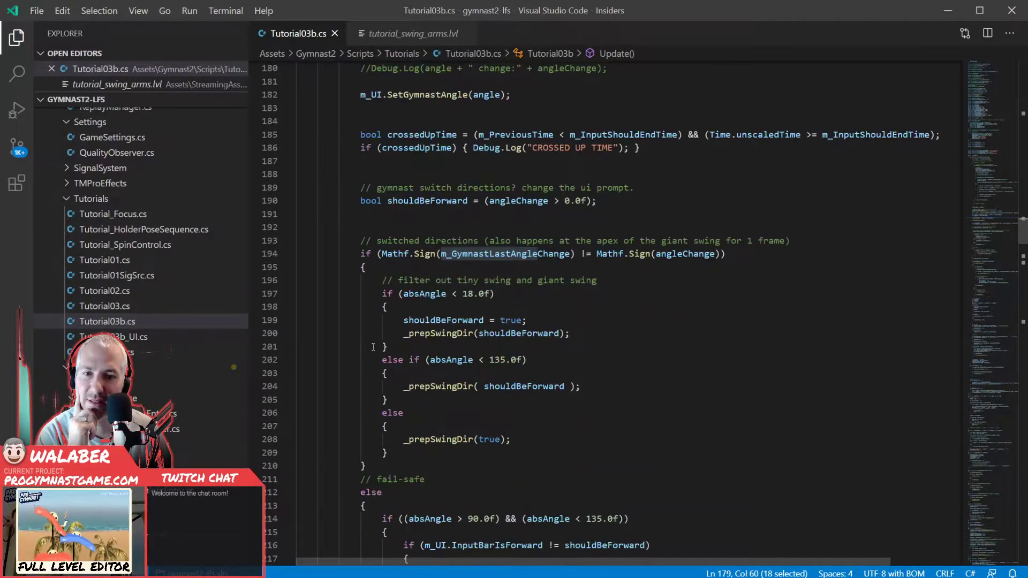
{"action": "scroll", "coordinate": [369, 344], "scroll_direction": "down", "scroll_amount": 20}
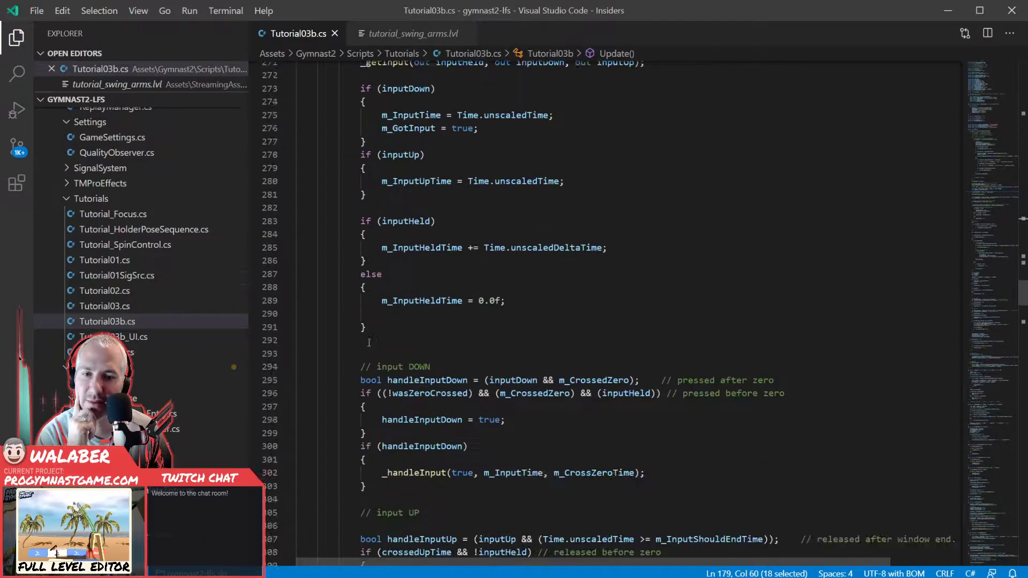
{"action": "scroll", "coordinate": [369, 343], "scroll_direction": "up", "scroll_amount": 8}
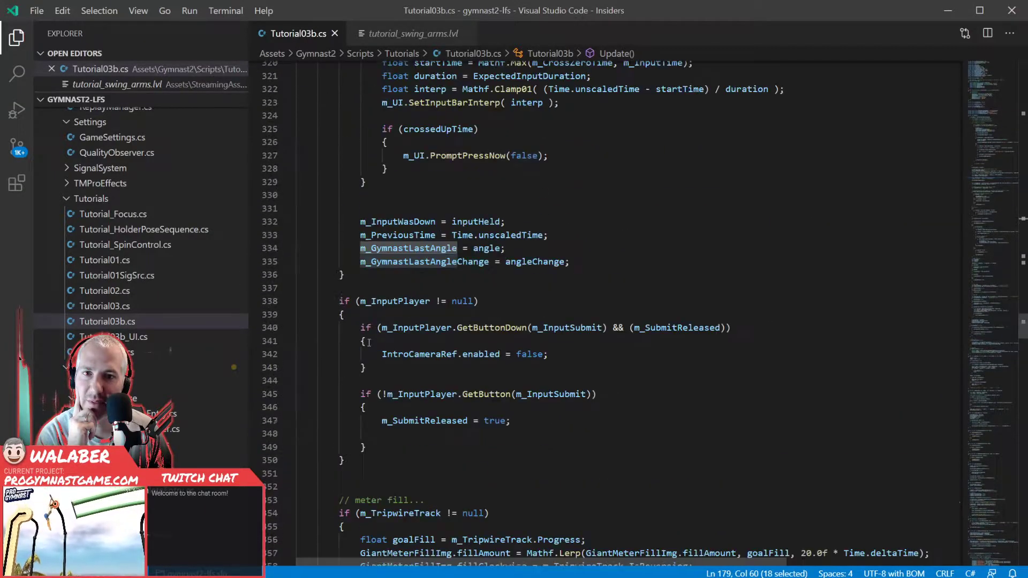
{"action": "double_click", "coordinate": [408, 380]}
{"action": "scroll", "coordinate": [404, 375], "scroll_direction": "up", "scroll_amount": 20}
{"action": "scroll", "coordinate": [400, 369], "scroll_direction": "up", "scroll_amount": 13}
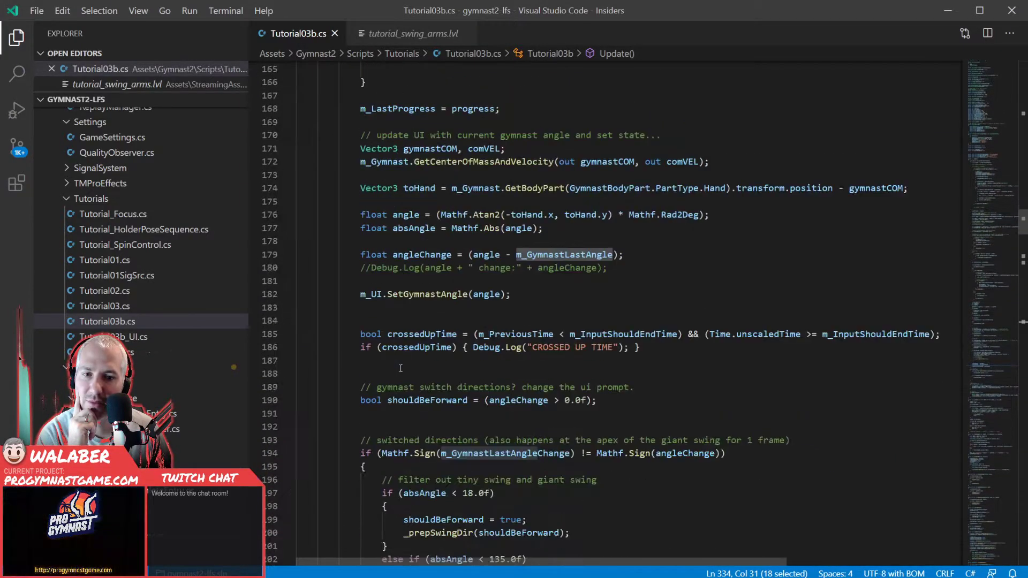
- Check the type behind m_UI and its SetGymnastAngle call, and open Tutorial03b_UI.cs through a file search for "tutorial03b"
{"action": "left_click", "coordinate": [405, 281]}
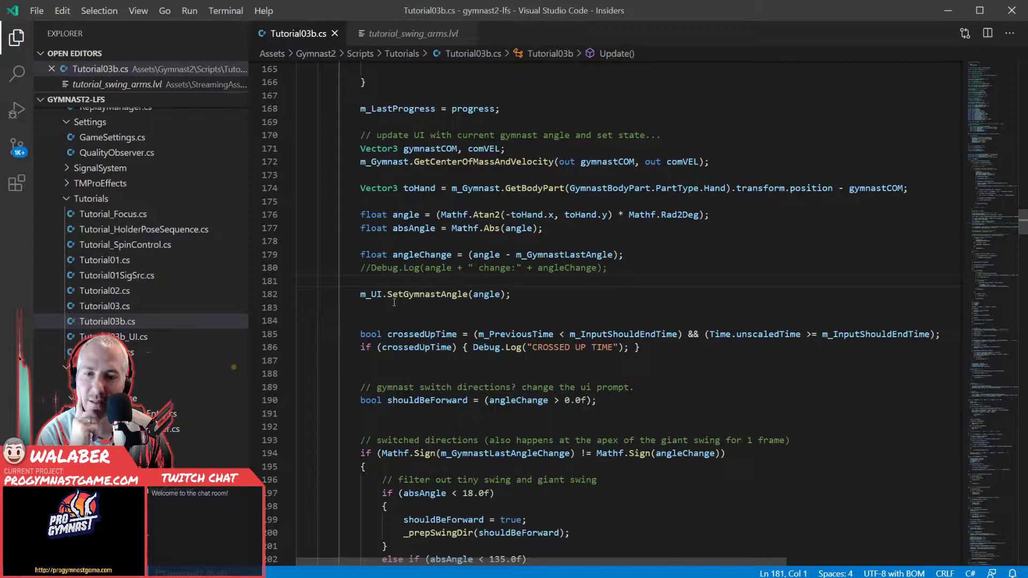
{"action": "mouse_move", "coordinate": [371, 294]}
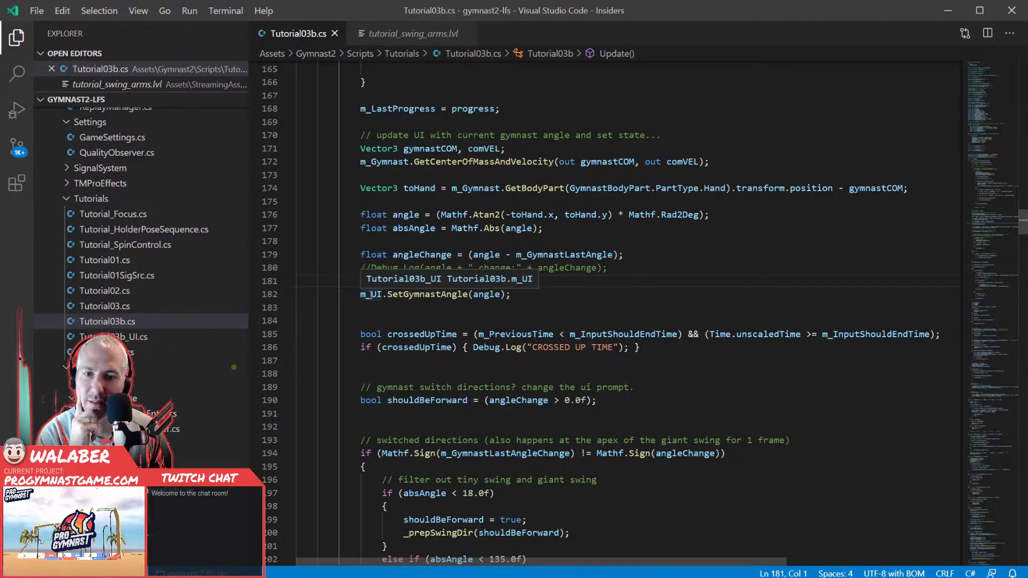
{"action": "mouse_move", "coordinate": [427, 291]}
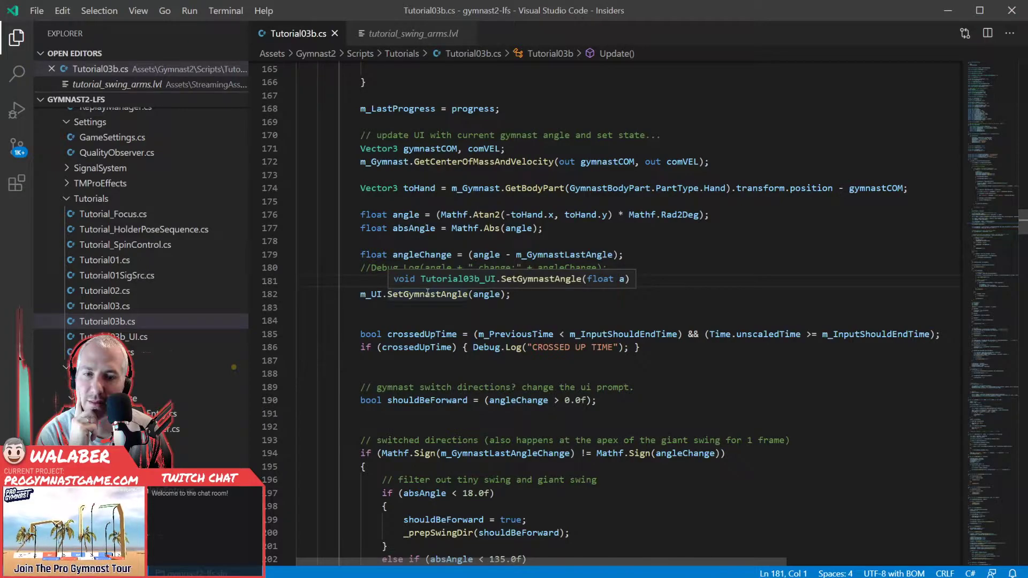
{"action": "key", "text": "ctrl+p"}
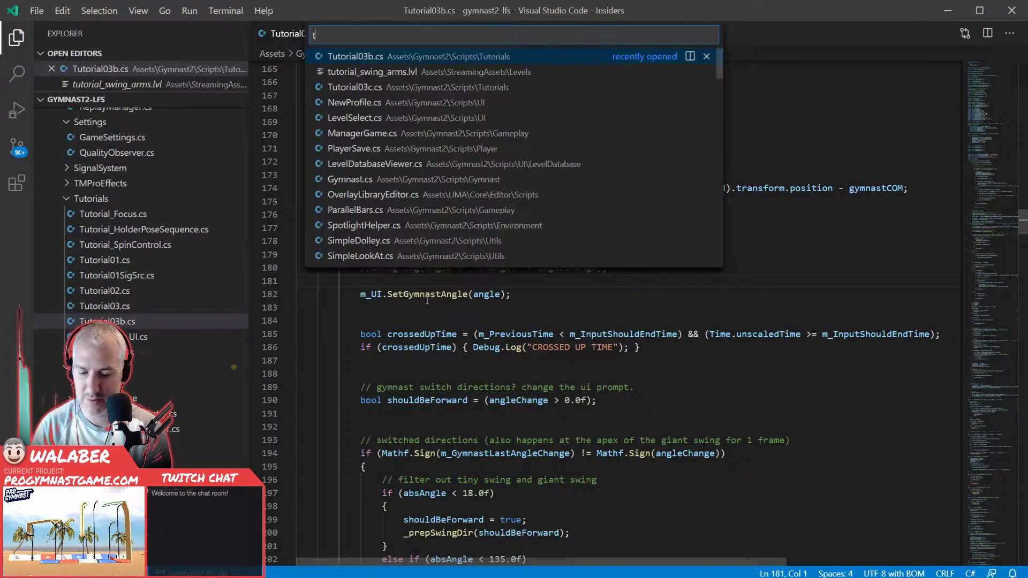
{"action": "type", "text": "tutorial03b"}
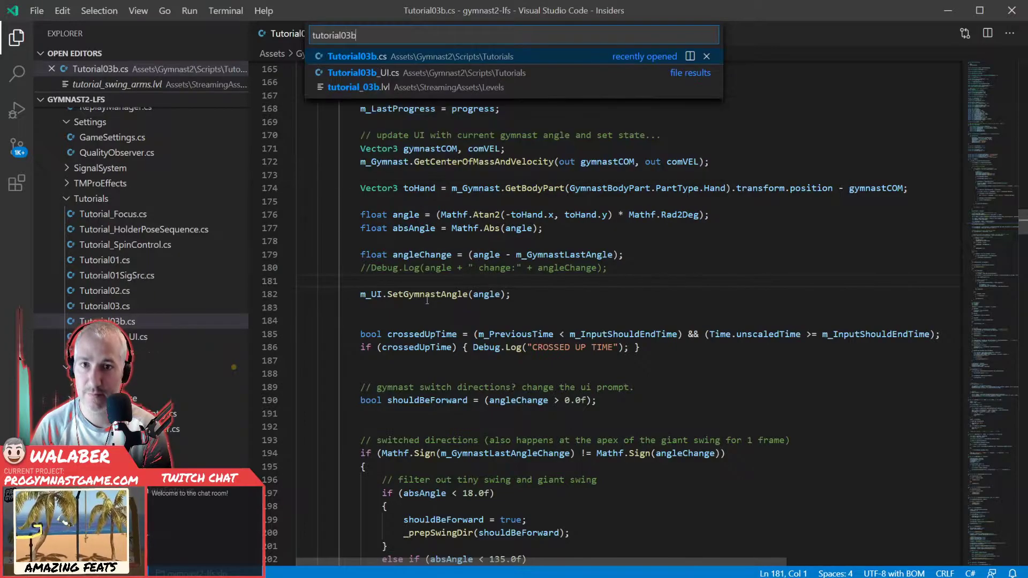
{"action": "key", "text": "Down"}
{"action": "key", "text": "Return"}
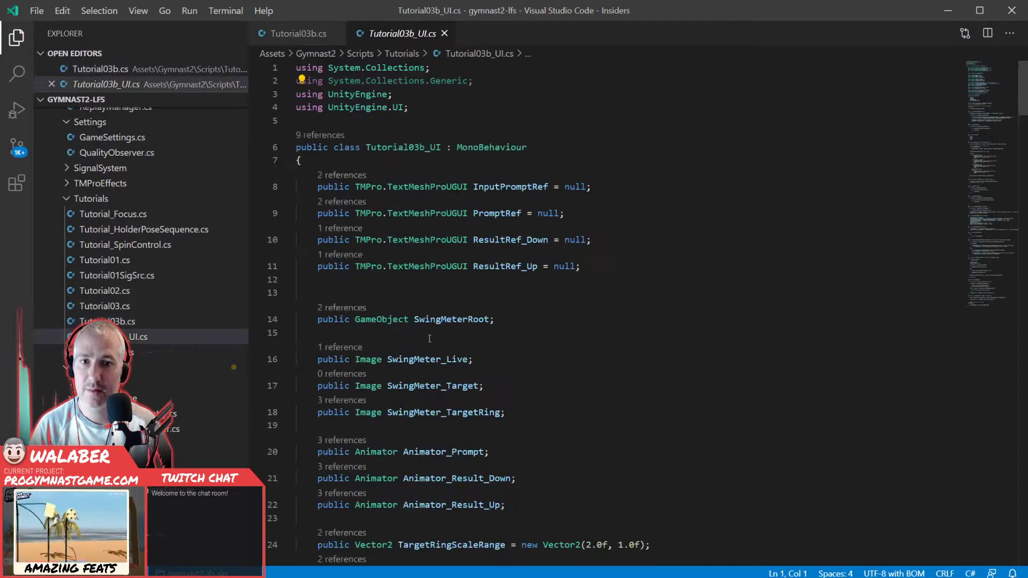
- Find the SetGymnastAngle method in Tutorial03b_UI.cs and select its line setting SwingMeter_Live's localEulerAngles
{"action": "scroll", "coordinate": [614, 304], "scroll_direction": "down", "scroll_amount": 10}
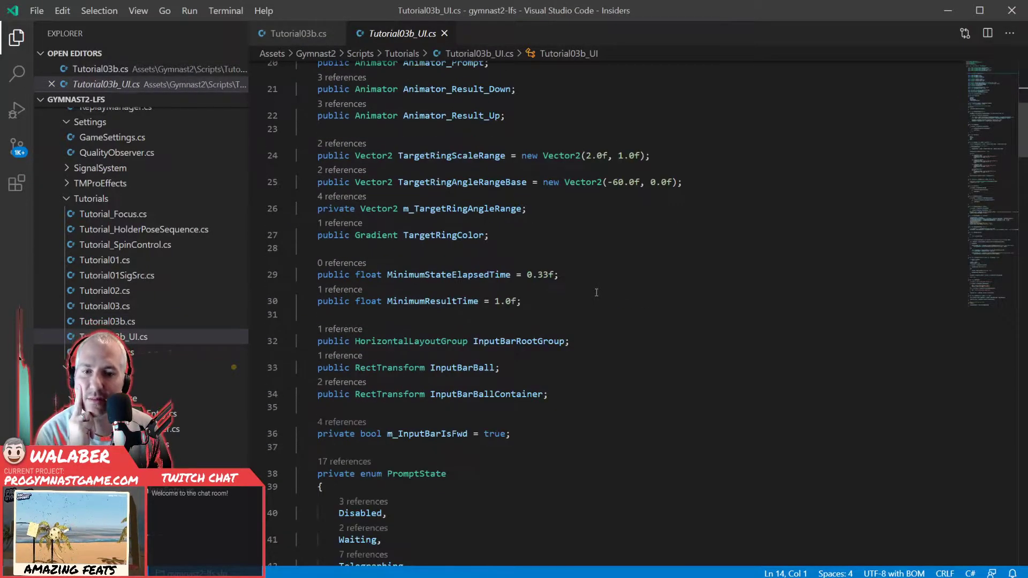
{"action": "scroll", "coordinate": [596, 293], "scroll_direction": "down", "scroll_amount": 5}
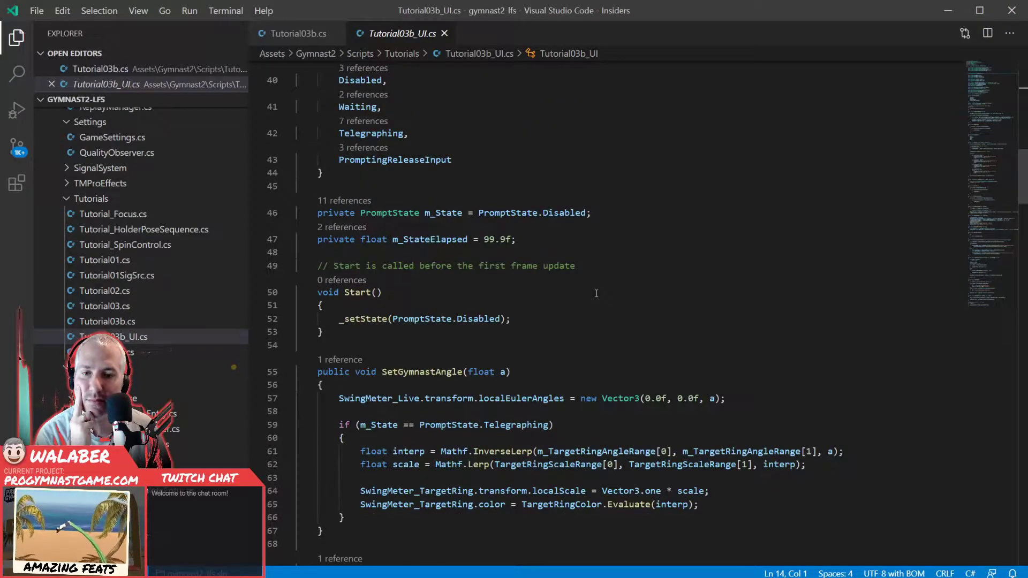
{"action": "scroll", "coordinate": [596, 293], "scroll_direction": "down", "scroll_amount": 3}
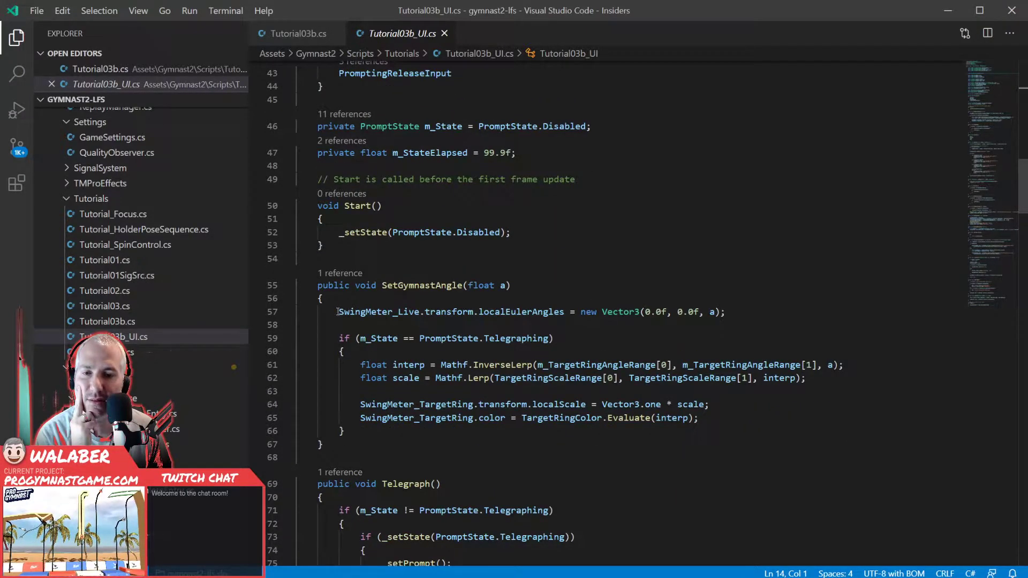
{"action": "left_click_drag", "start_coordinate": [338, 312], "coordinate": [734, 312]}
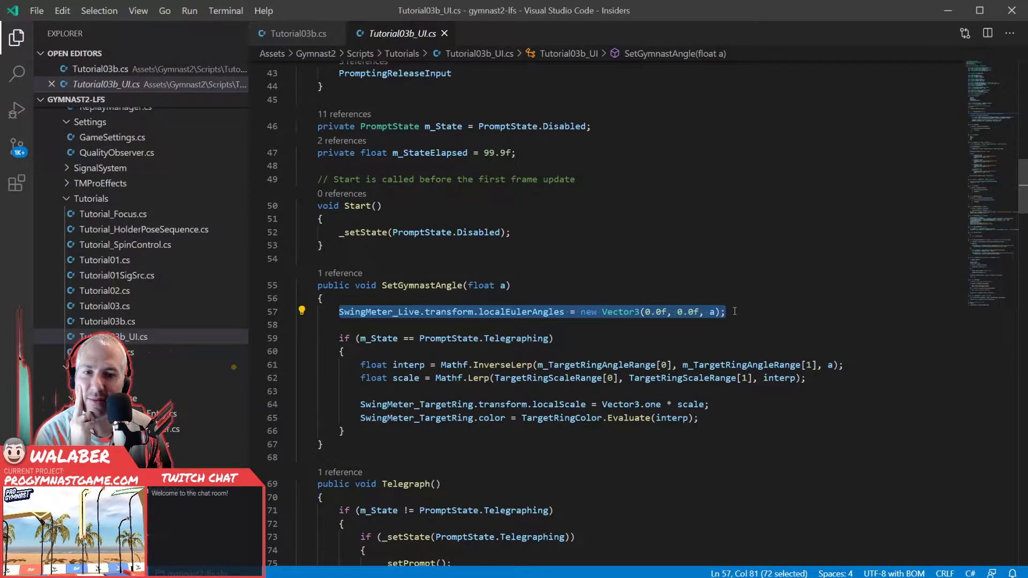
- Review the PromptState.Telegraphing condition in SetGymnastAngle, highlighting the if statement on m_State
{"action": "left_click", "coordinate": [441, 326]}
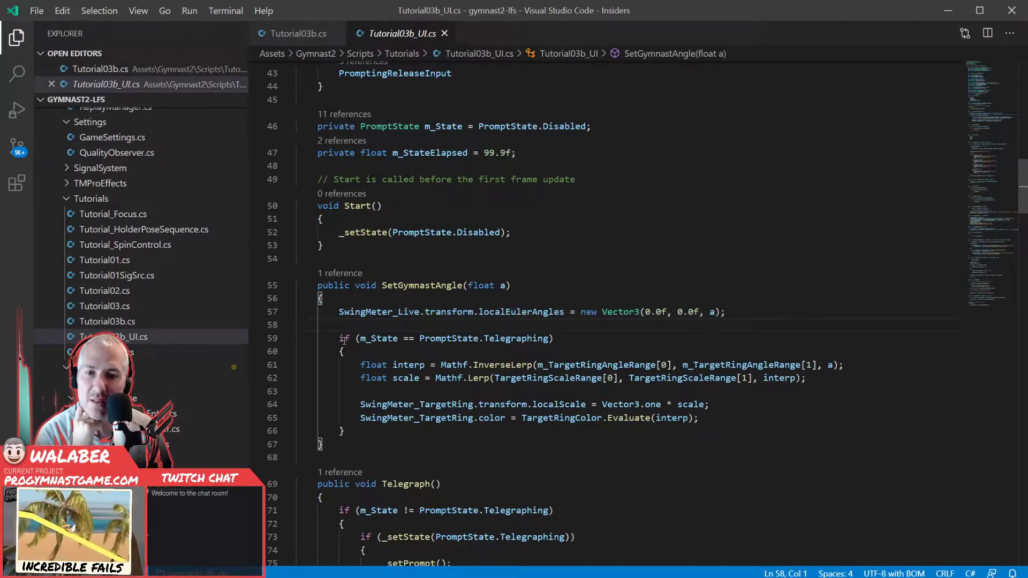
{"action": "left_click_drag", "start_coordinate": [340, 338], "coordinate": [557, 338]}
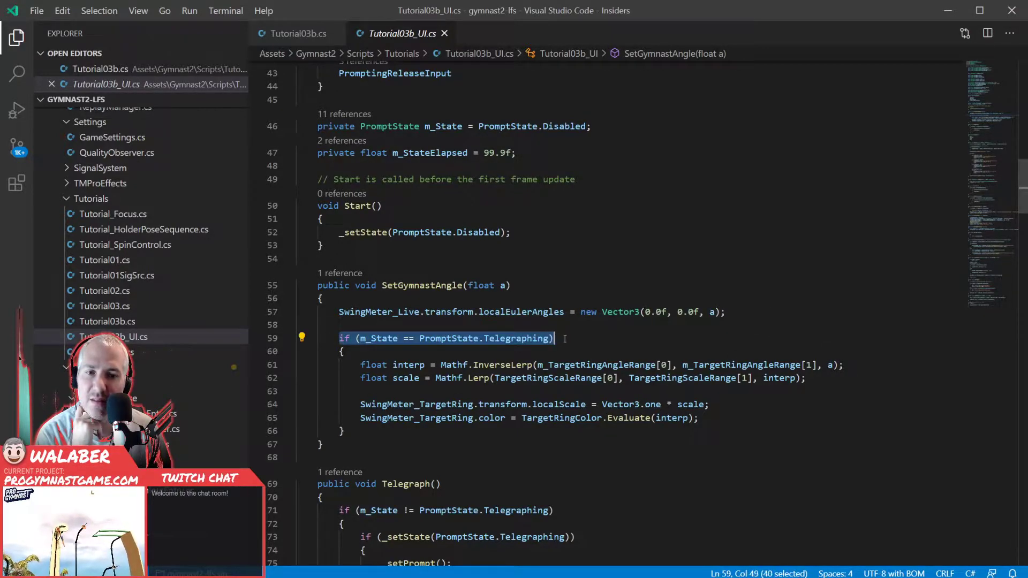
{"action": "left_click", "coordinate": [566, 339]}
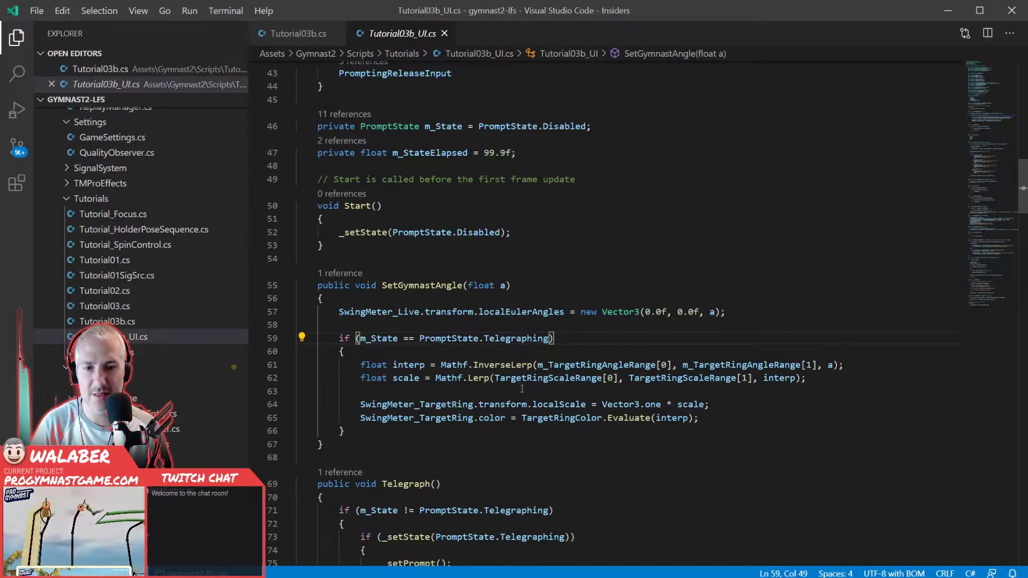
- Return to Tutorial03b.cs and review the m_UI.SetGymnastAngle call and the crossedUpTime check below it
{"action": "left_click", "coordinate": [309, 34]}
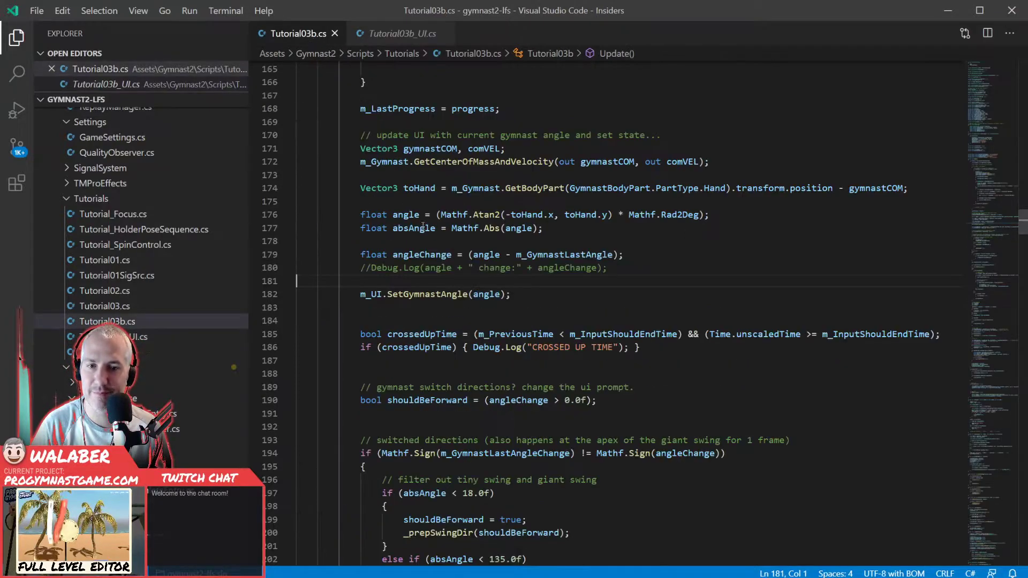
{"action": "left_click_drag", "start_coordinate": [413, 280], "coordinate": [422, 308]}
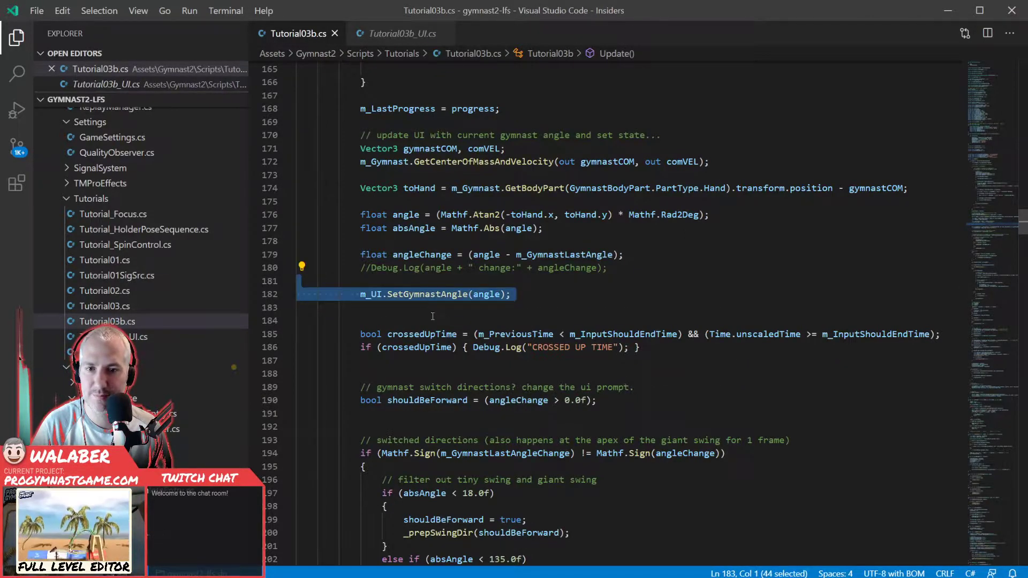
{"action": "left_click", "coordinate": [437, 317]}
{"action": "scroll", "coordinate": [437, 317], "scroll_direction": "down", "scroll_amount": 1}
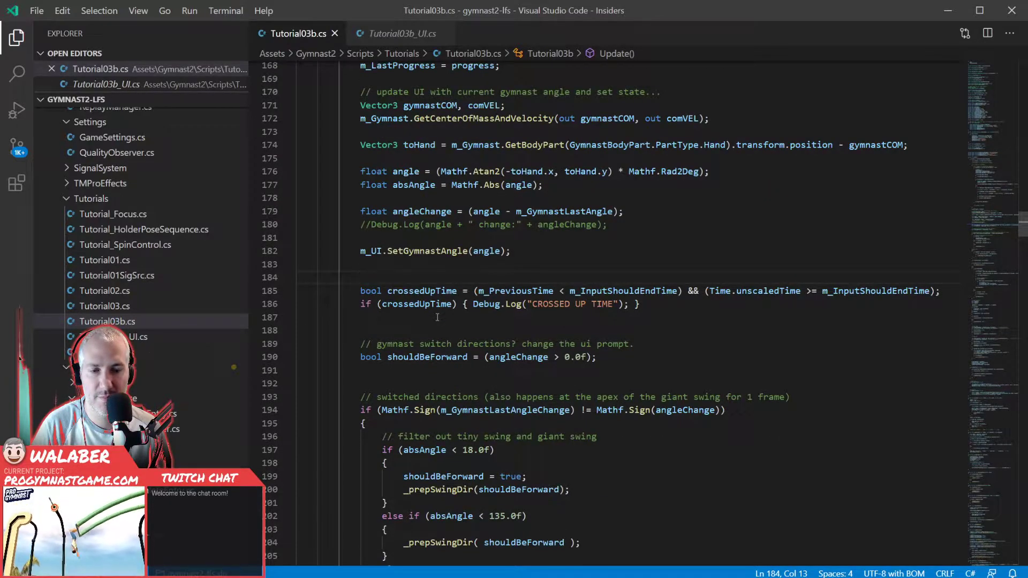
{"action": "key", "text": "Down"}
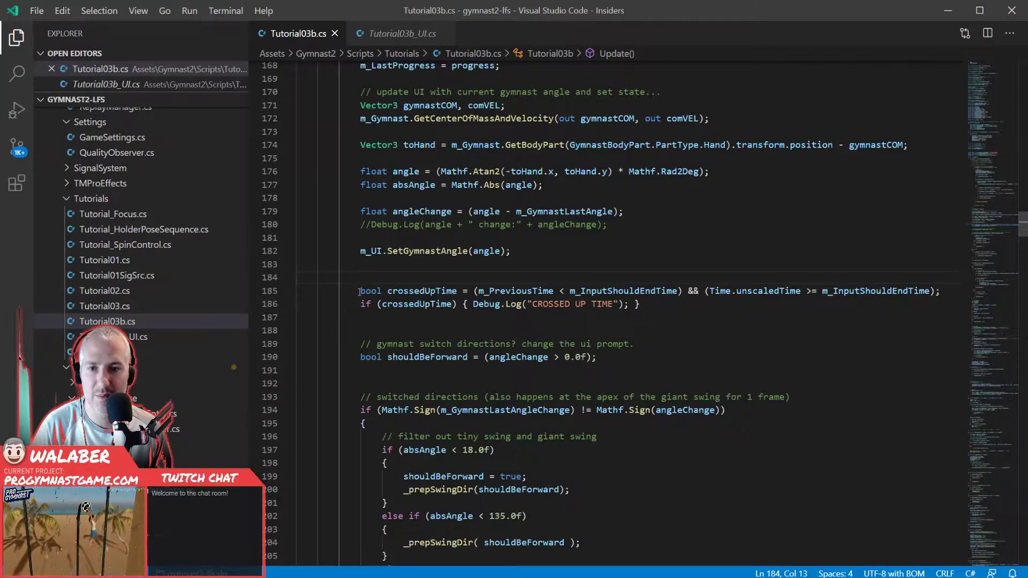
{"action": "key", "text": "shift+Down"}
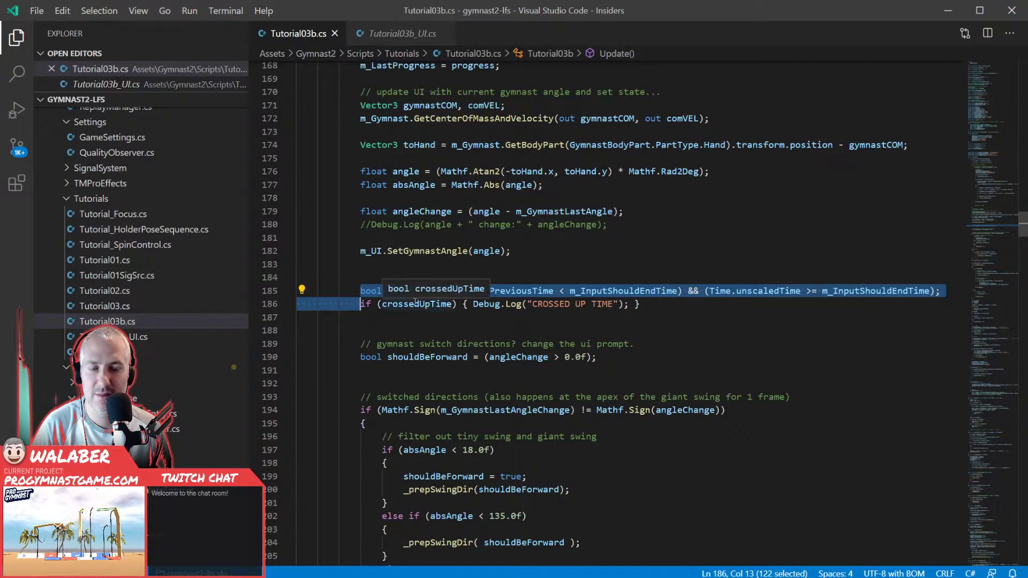
{"action": "left_click", "coordinate": [359, 291]}
{"action": "left_click_drag", "start_coordinate": [359, 291], "coordinate": [400, 317]}
{"action": "left_click", "coordinate": [400, 317]}
- Examine how shouldBeForward is derived, highlighting its declaration and the uses of angleChange
{"action": "scroll", "coordinate": [401, 321], "scroll_direction": "down", "scroll_amount": 1}
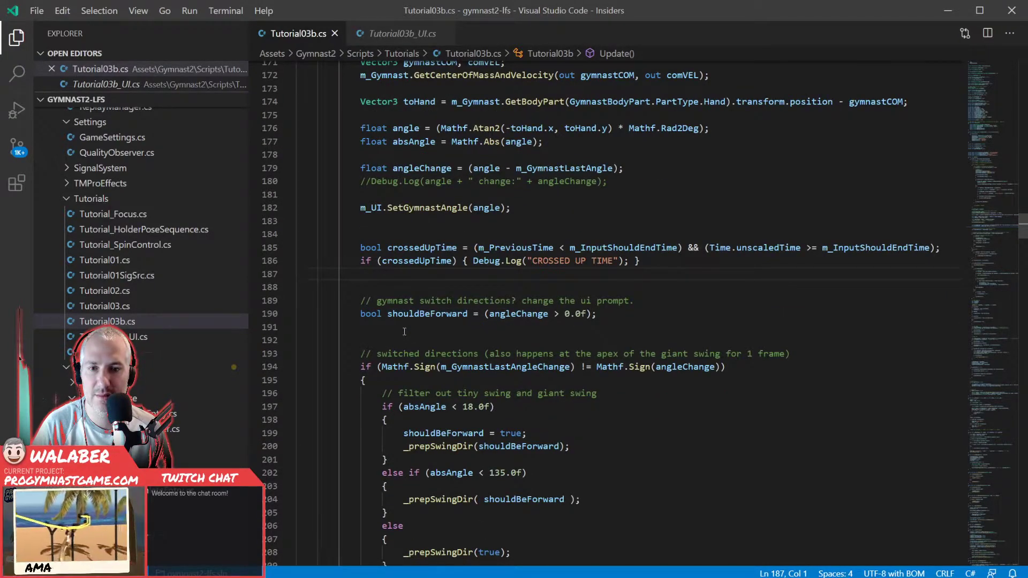
{"action": "left_click_drag", "start_coordinate": [389, 288], "coordinate": [429, 336]}
{"action": "left_click", "coordinate": [429, 336]}
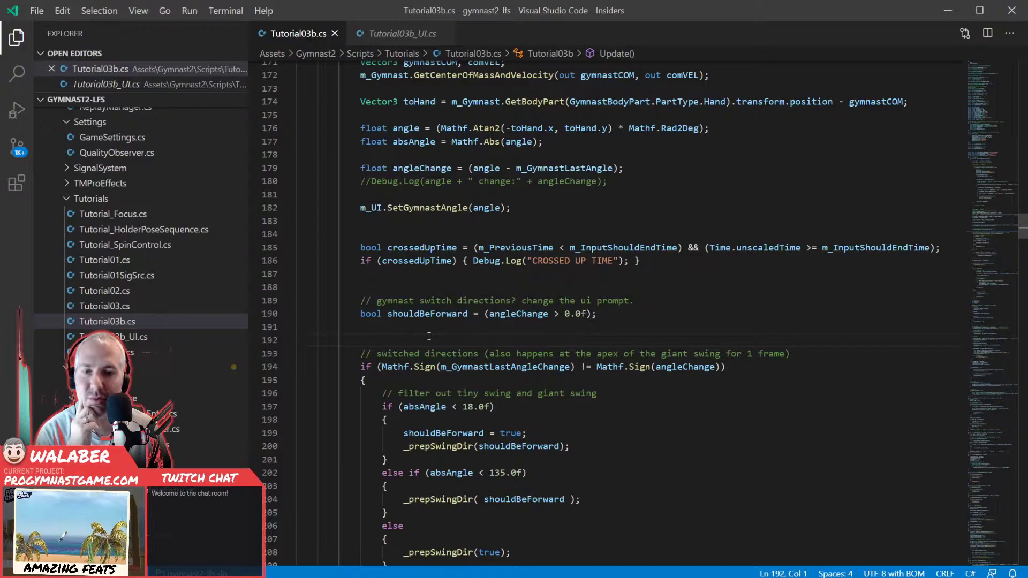
{"action": "double_click", "coordinate": [507, 314]}
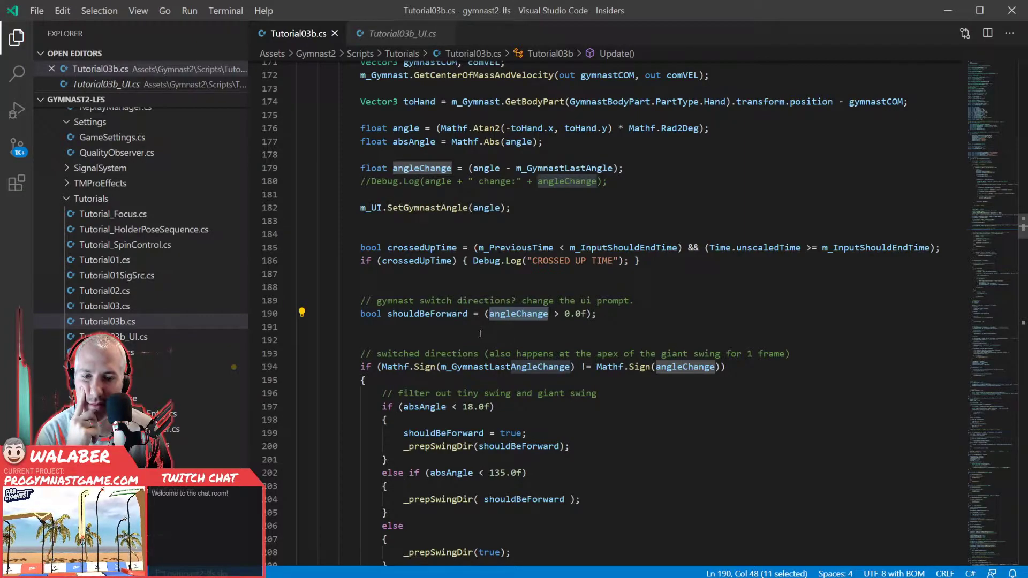
- Examine the switched-directions block that compares the signs of m_GymnastLastAngleChange and angleChange
{"action": "scroll", "coordinate": [450, 333], "scroll_direction": "down", "scroll_amount": 1}
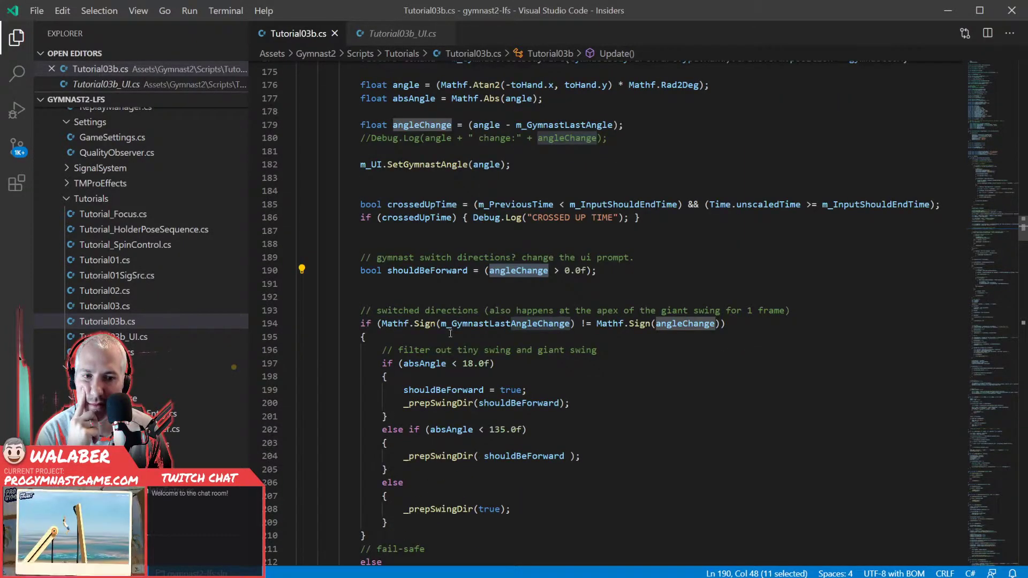
{"action": "left_click", "coordinate": [408, 336]}
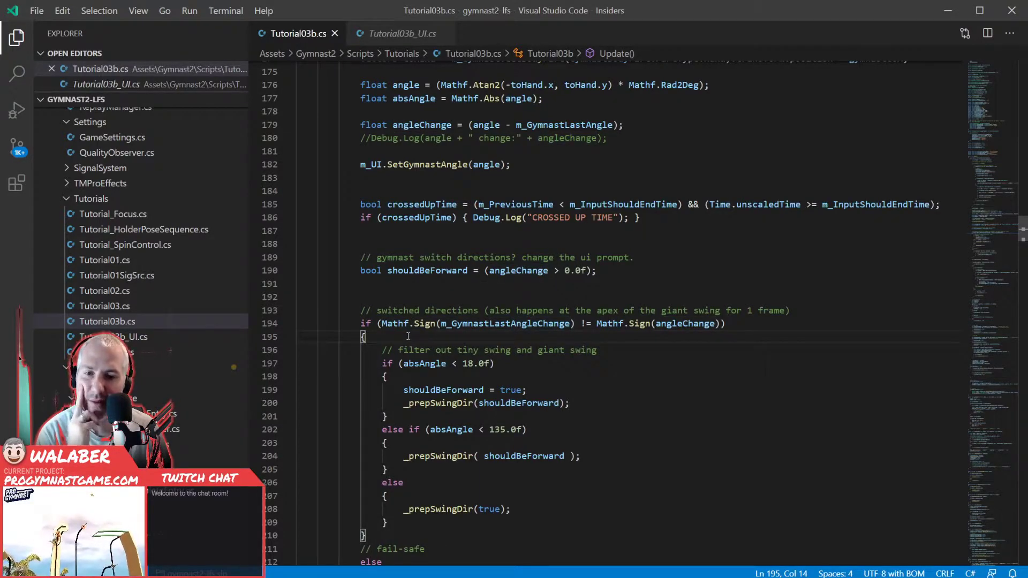
{"action": "left_click_drag", "start_coordinate": [321, 298], "coordinate": [421, 433]}
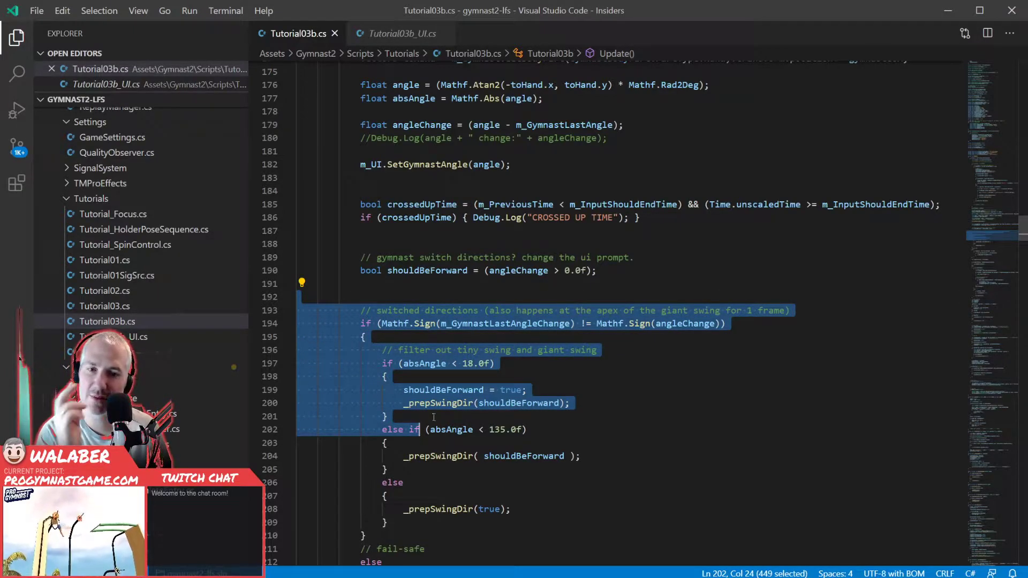
{"action": "left_click", "coordinate": [436, 331]}
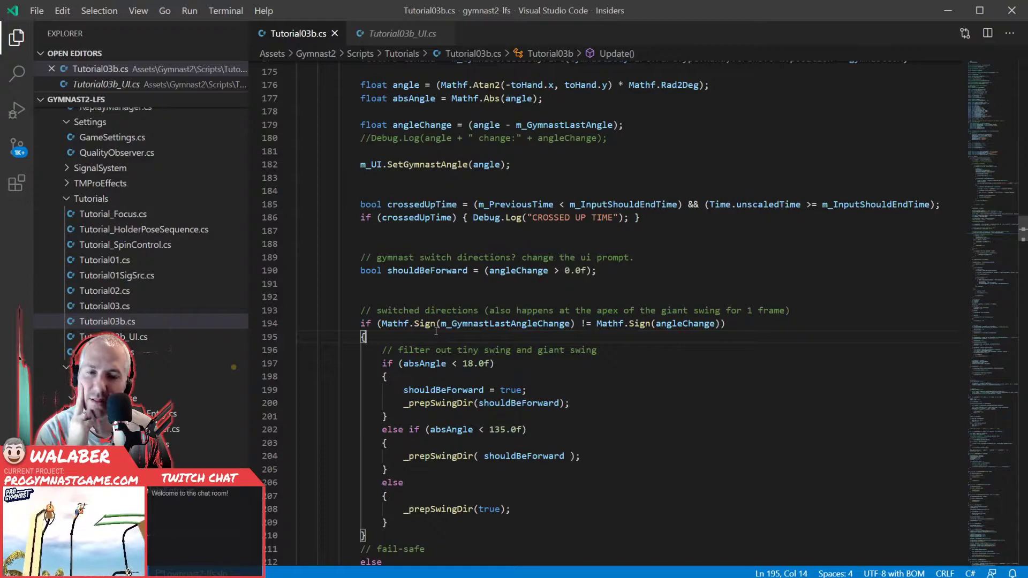
{"action": "mouse_move", "coordinate": [398, 325]}
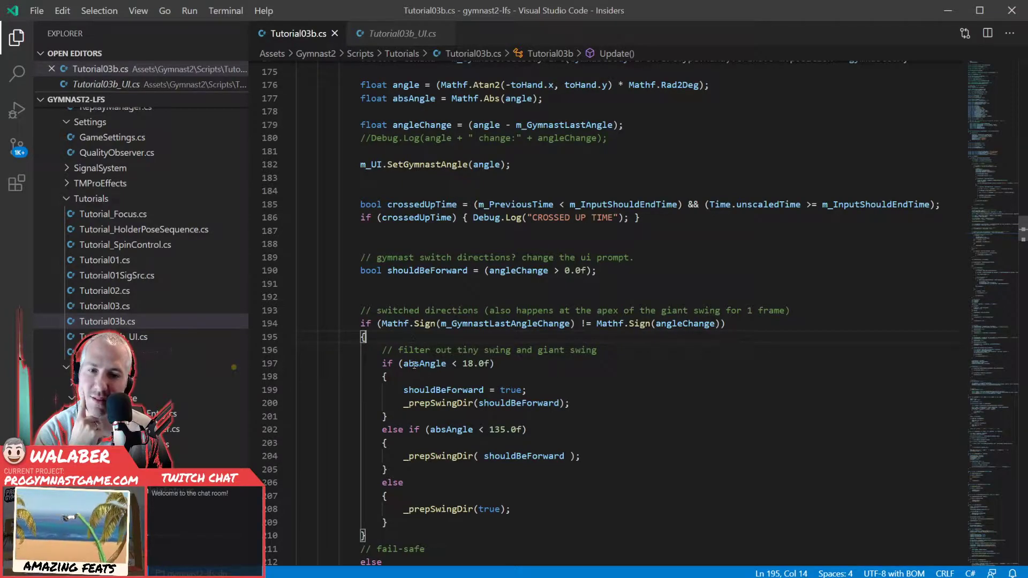
- Study the absAngle filters at 18.0f and 135.0f, highlighting their _prepSwingDir calls and the shouldBeForward definition they use
{"action": "left_click_drag", "start_coordinate": [399, 364], "coordinate": [496, 364]}
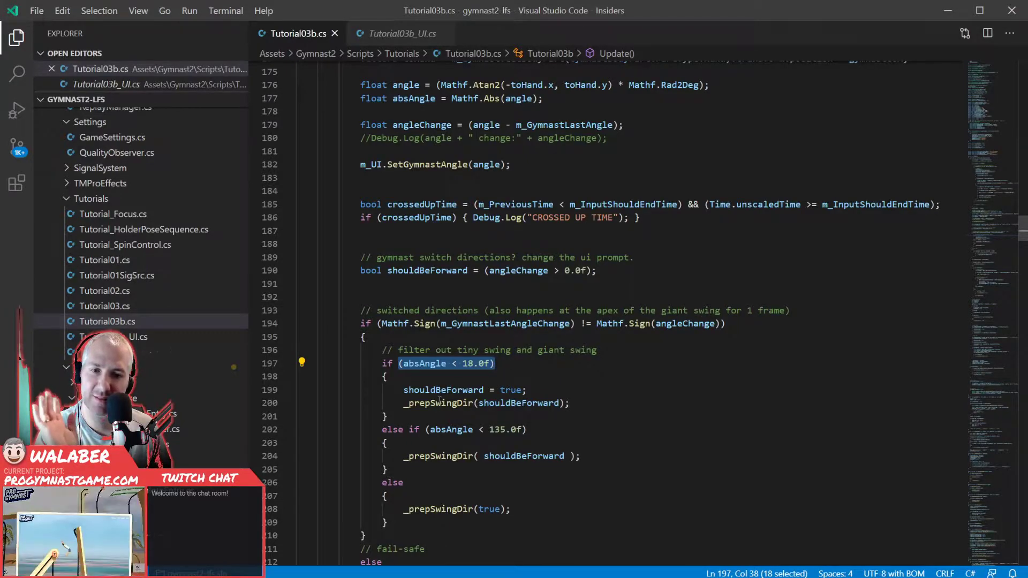
{"action": "left_click_drag", "start_coordinate": [403, 402], "coordinate": [586, 404]}
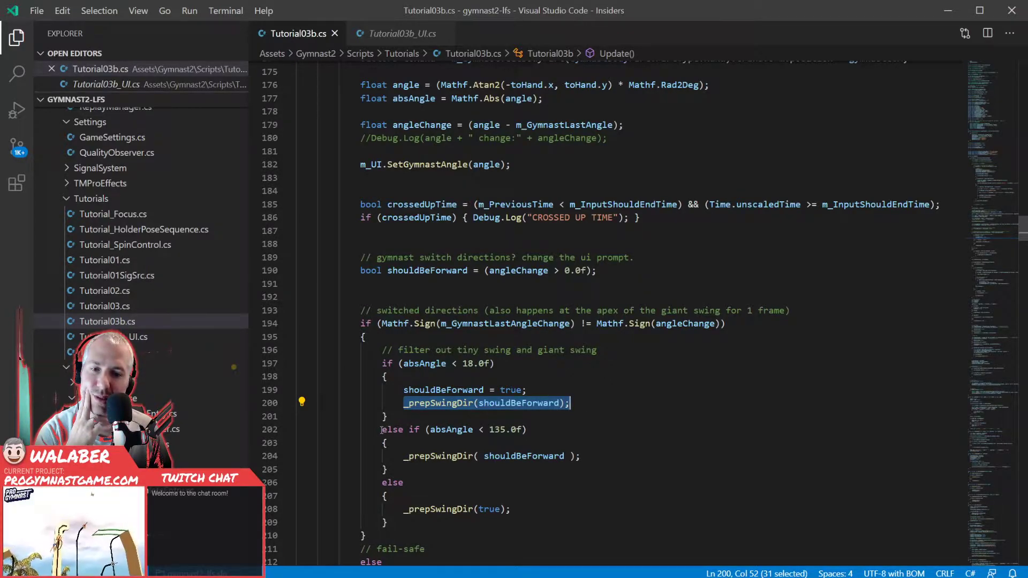
{"action": "left_click_drag", "start_coordinate": [384, 430], "coordinate": [408, 468]}
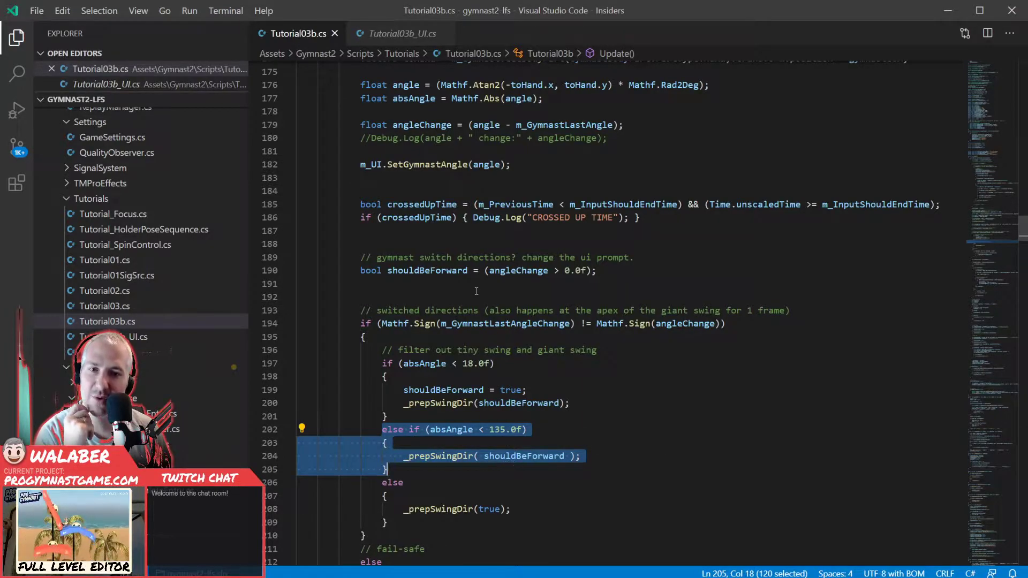
{"action": "left_click_drag", "start_coordinate": [414, 270], "coordinate": [586, 277]}
{"action": "left_click", "coordinate": [426, 286]}
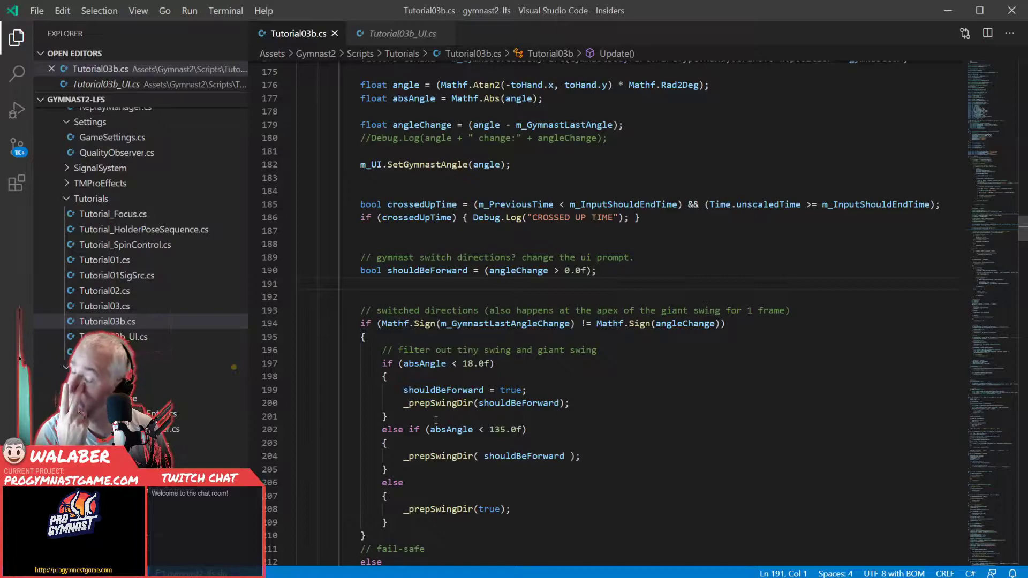
{"action": "left_click", "coordinate": [437, 378]}
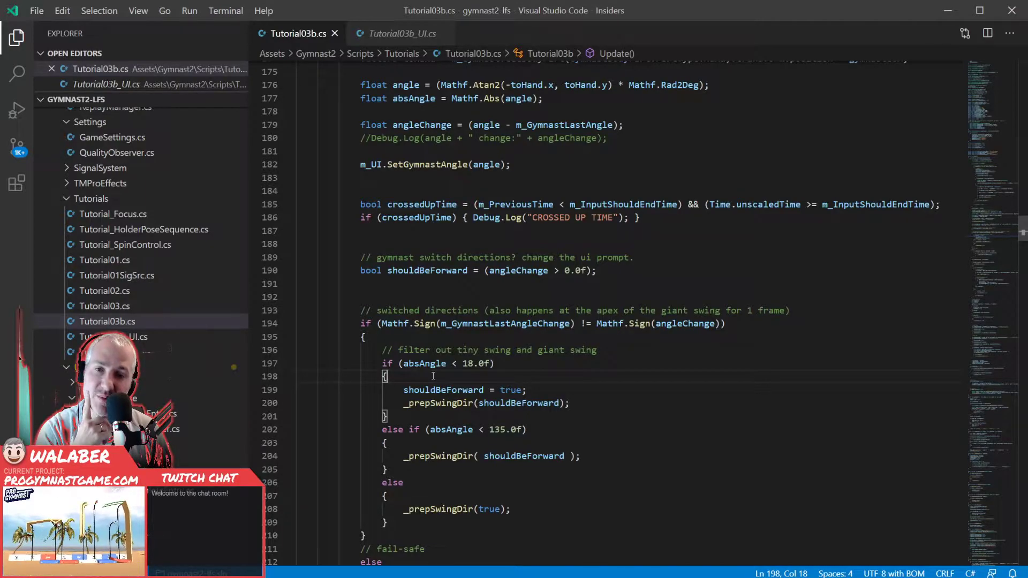
- Examine the fail-safe else branch, highlighting the sign comparison, the 90.0f and 135.0f limits, the InputBarIsForward check and _prepSwingDir
{"action": "scroll", "coordinate": [433, 376], "scroll_direction": "down", "scroll_amount": 1}
{"action": "scroll", "coordinate": [433, 376], "scroll_direction": "down", "scroll_amount": 4}
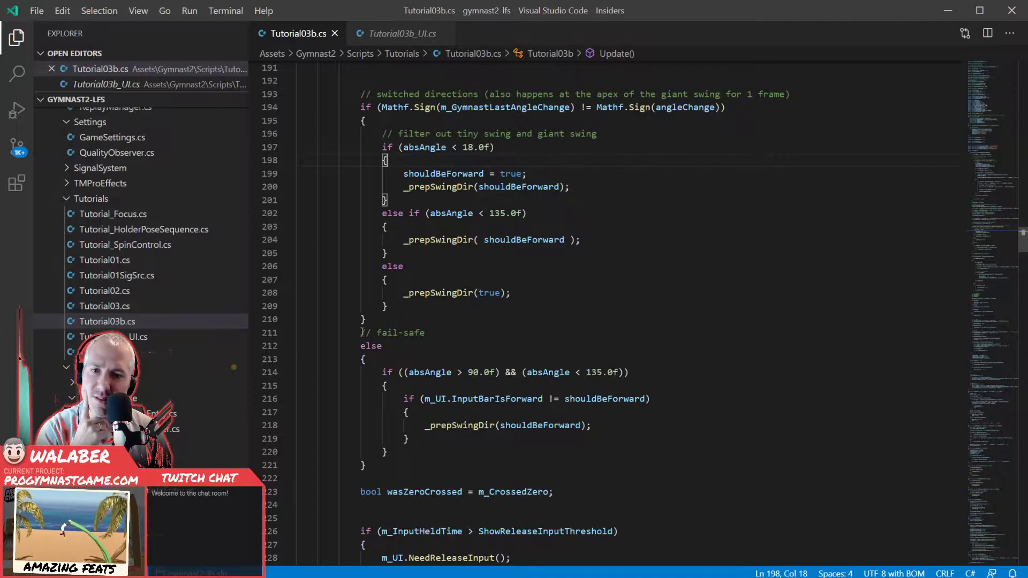
{"action": "left_click_drag", "start_coordinate": [360, 333], "coordinate": [391, 358]}
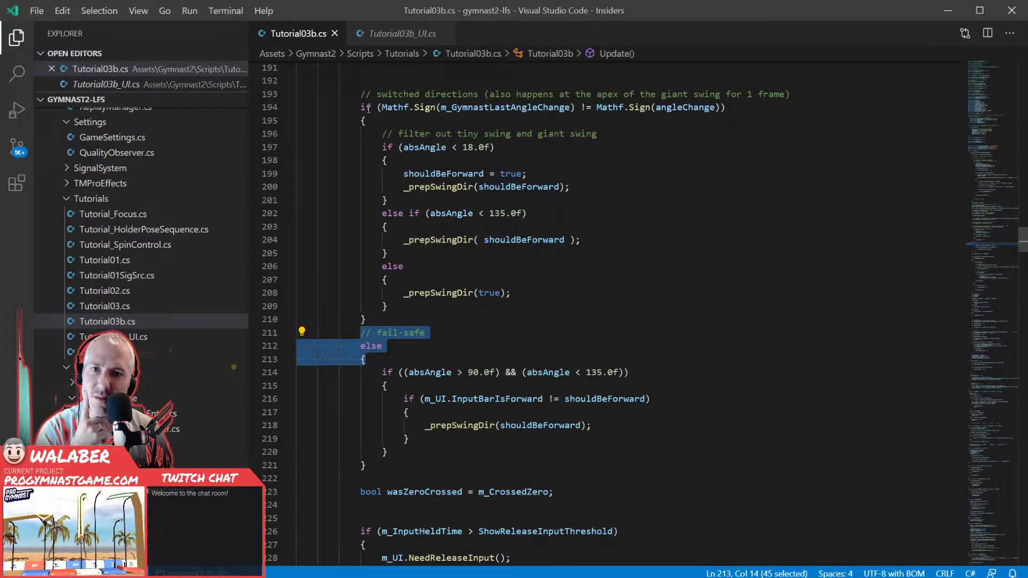
{"action": "left_click_drag", "start_coordinate": [378, 107], "coordinate": [726, 107]}
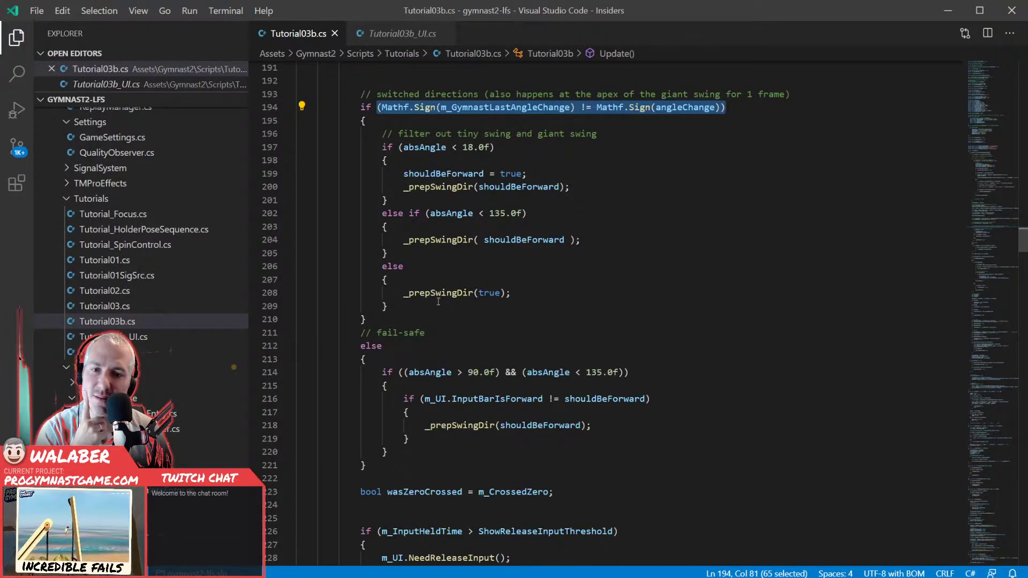
{"action": "left_click_drag", "start_coordinate": [414, 372], "coordinate": [501, 371]}
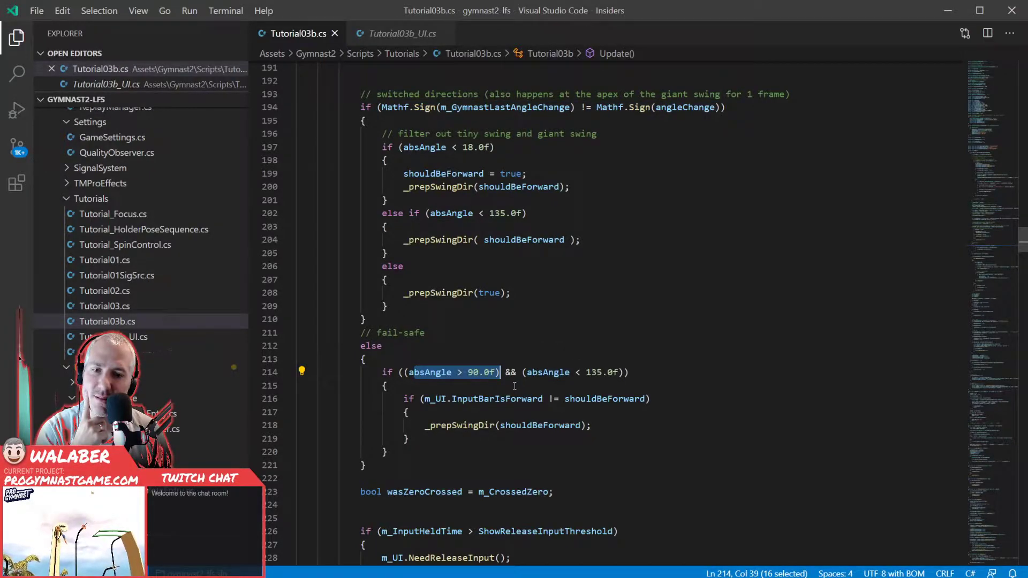
{"action": "left_click_drag", "start_coordinate": [522, 372], "coordinate": [625, 372]}
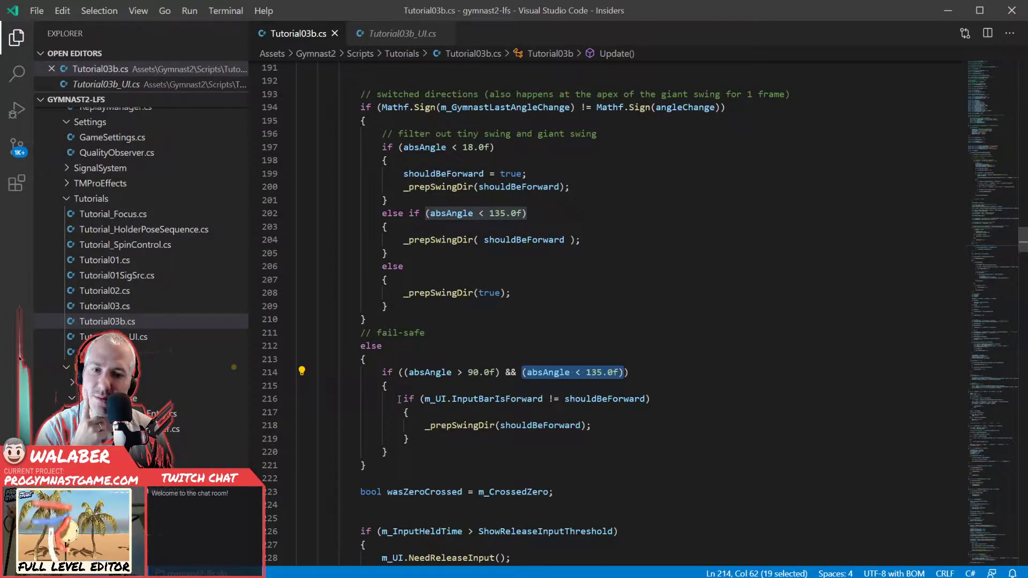
{"action": "left_click_drag", "start_coordinate": [404, 399], "coordinate": [650, 398]}
{"action": "left_click", "coordinate": [418, 425]}
{"action": "left_click_drag", "start_coordinate": [417, 425], "coordinate": [523, 426]}
{"action": "left_click", "coordinate": [495, 427]}
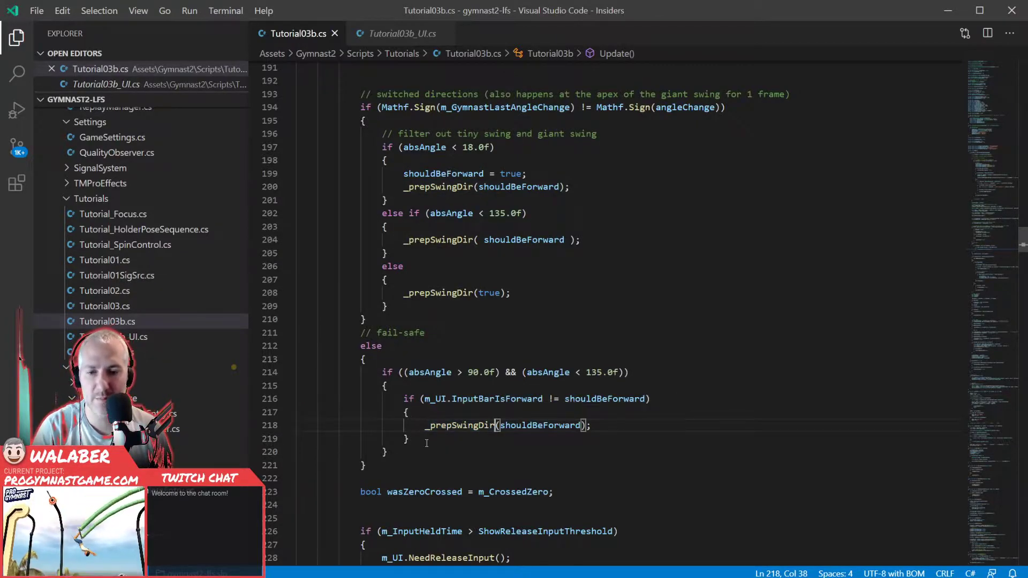
- Highlight m_CrossedZero in the wasZeroCrossed assignment and look through Update for where it is used and set
{"action": "scroll", "coordinate": [414, 435], "scroll_direction": "down", "scroll_amount": 2}
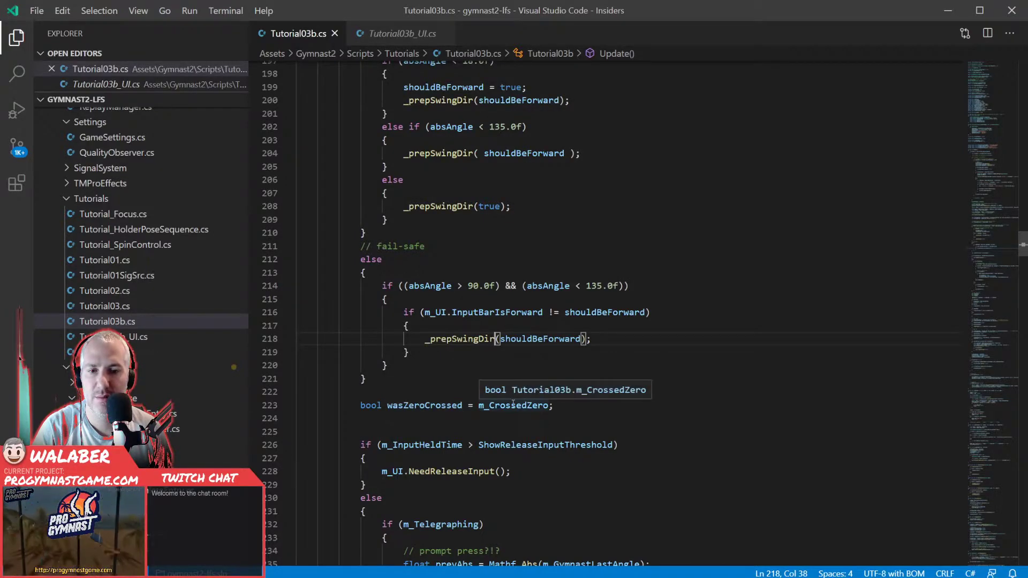
{"action": "double_click", "coordinate": [486, 406]}
{"action": "scroll", "coordinate": [418, 364], "scroll_direction": "up", "scroll_amount": 10}
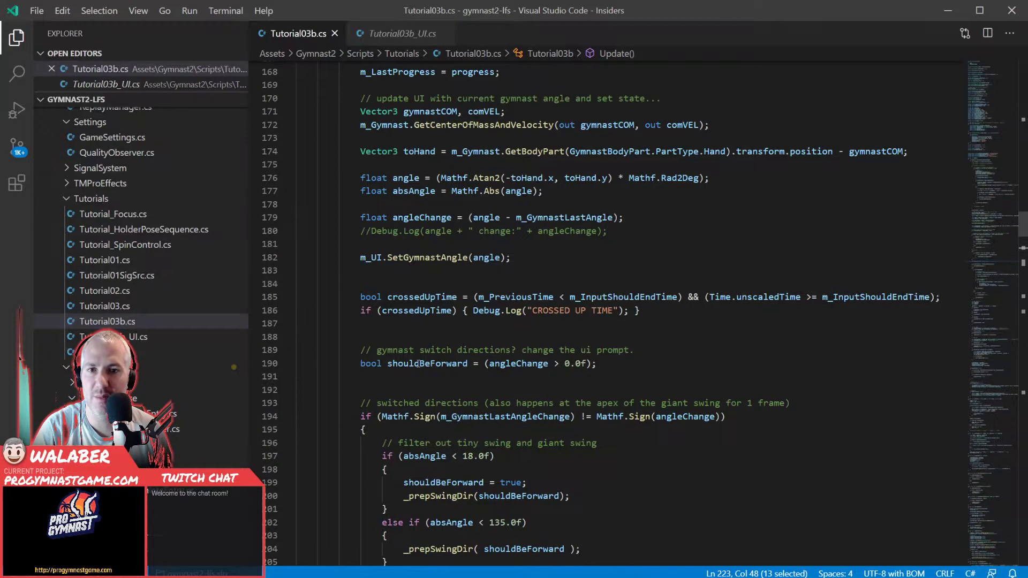
{"action": "scroll", "coordinate": [418, 364], "scroll_direction": "up", "scroll_amount": 18}
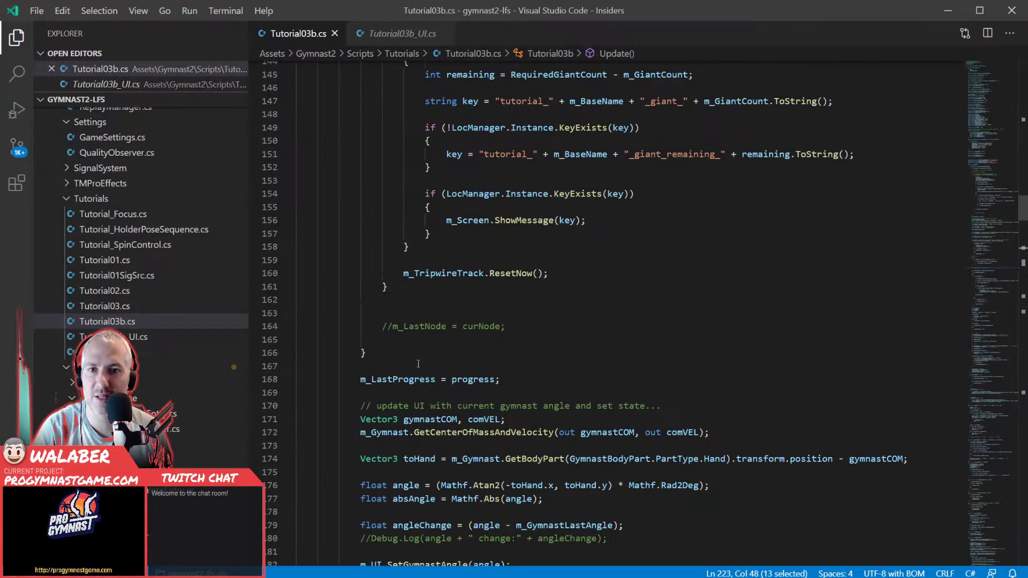
{"action": "scroll", "coordinate": [412, 371], "scroll_direction": "up", "scroll_amount": 4}
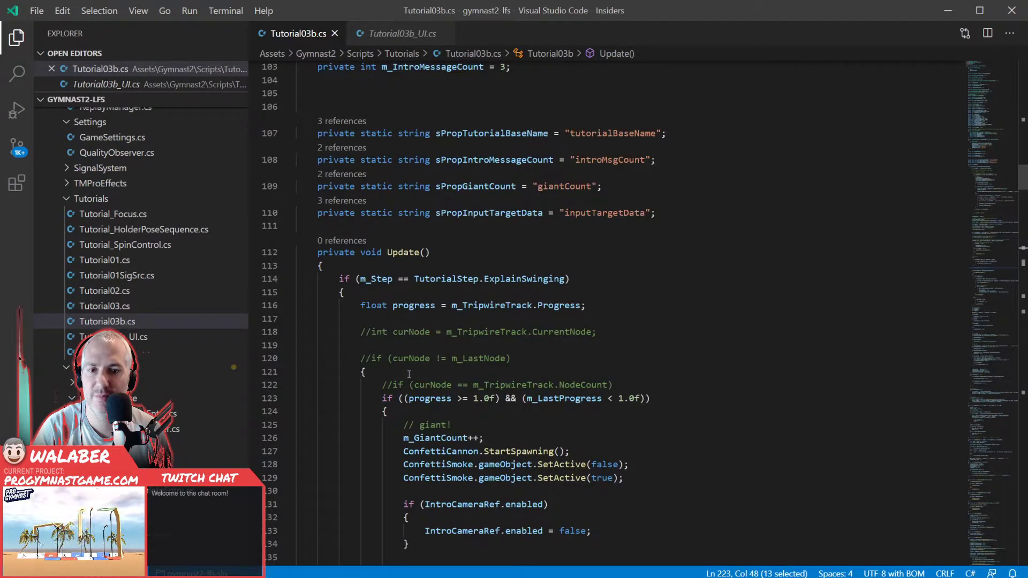
{"action": "scroll", "coordinate": [409, 373], "scroll_direction": "down", "scroll_amount": 20}
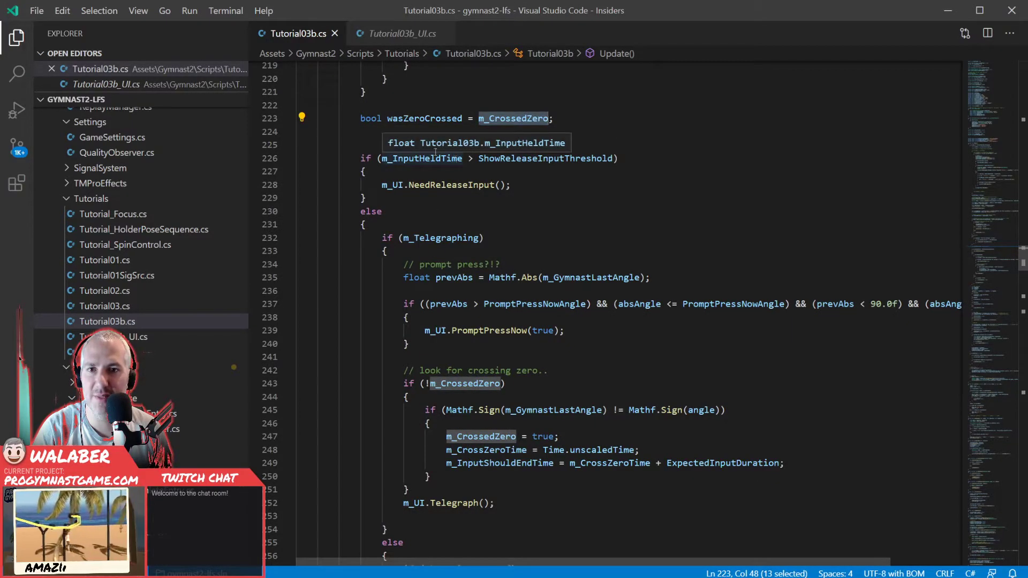
- Read through the NeedReleaseInput and m_Telegraphing branches down to the input handling section of Update
{"action": "left_click", "coordinate": [370, 134]}
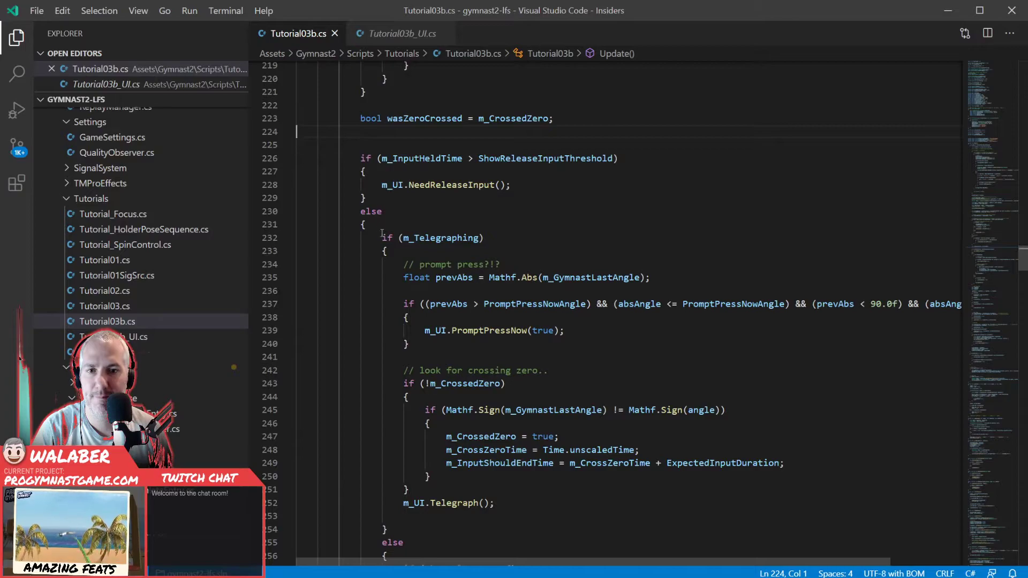
{"action": "scroll", "coordinate": [390, 245], "scroll_direction": "down", "scroll_amount": 7}
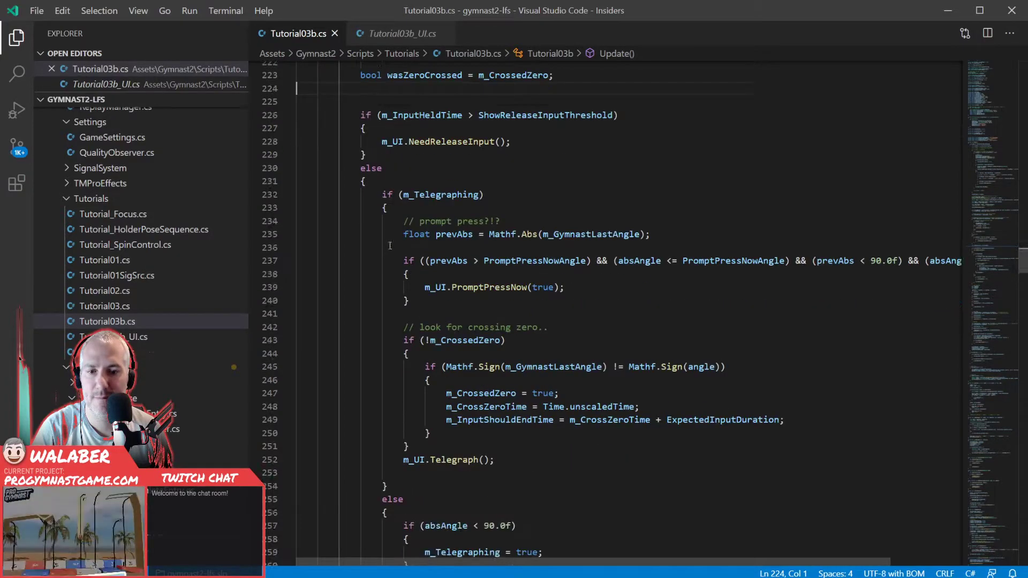
{"action": "scroll", "coordinate": [391, 246], "scroll_direction": "down", "scroll_amount": 2}
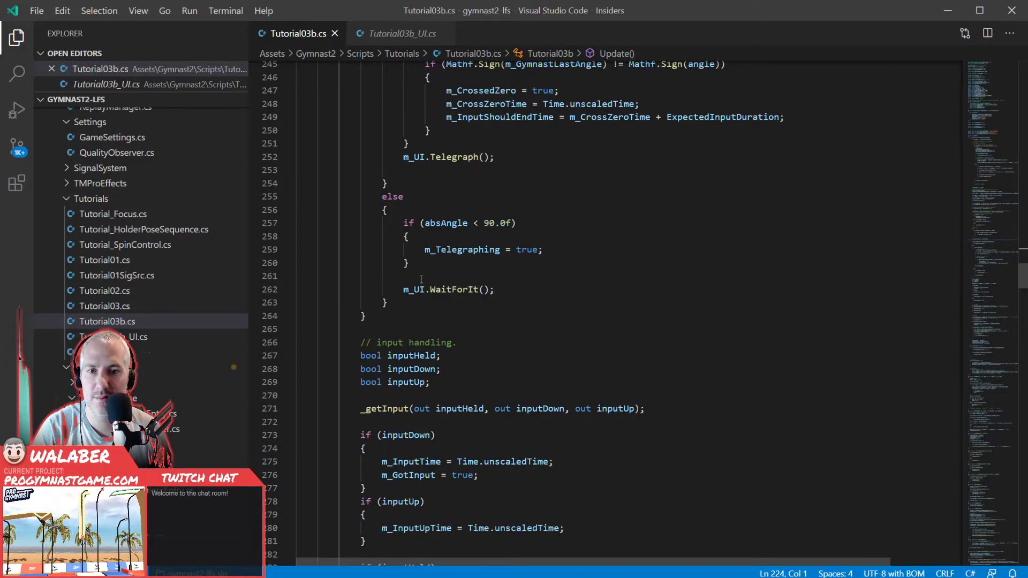
- Examine the input handling section of Update, covering the inputDown, inputUp and inputHeld branches and their timing variables
{"action": "scroll", "coordinate": [421, 281], "scroll_direction": "down", "scroll_amount": 4}
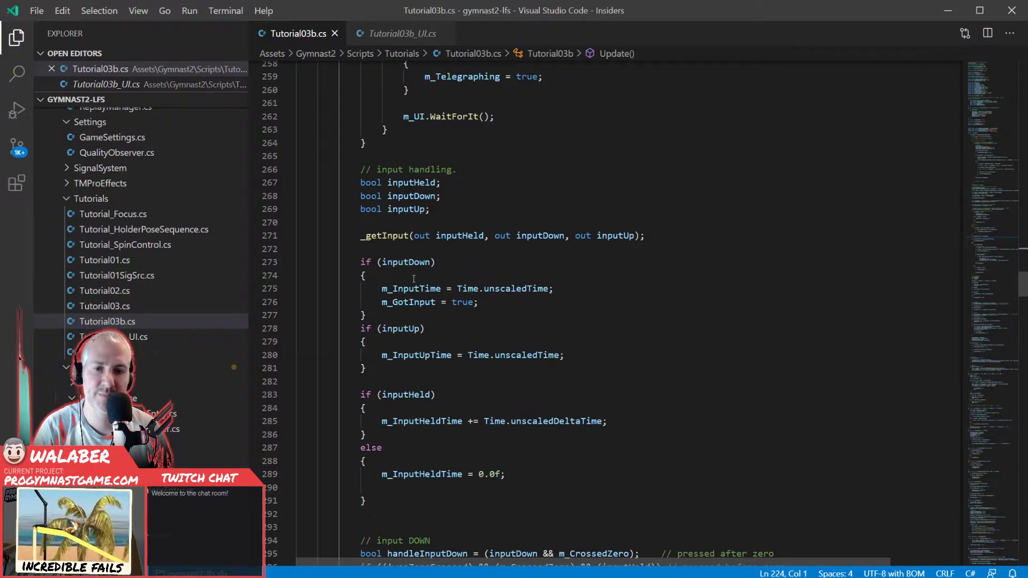
{"action": "left_click", "coordinate": [432, 262]}
{"action": "left_click", "coordinate": [450, 262]}
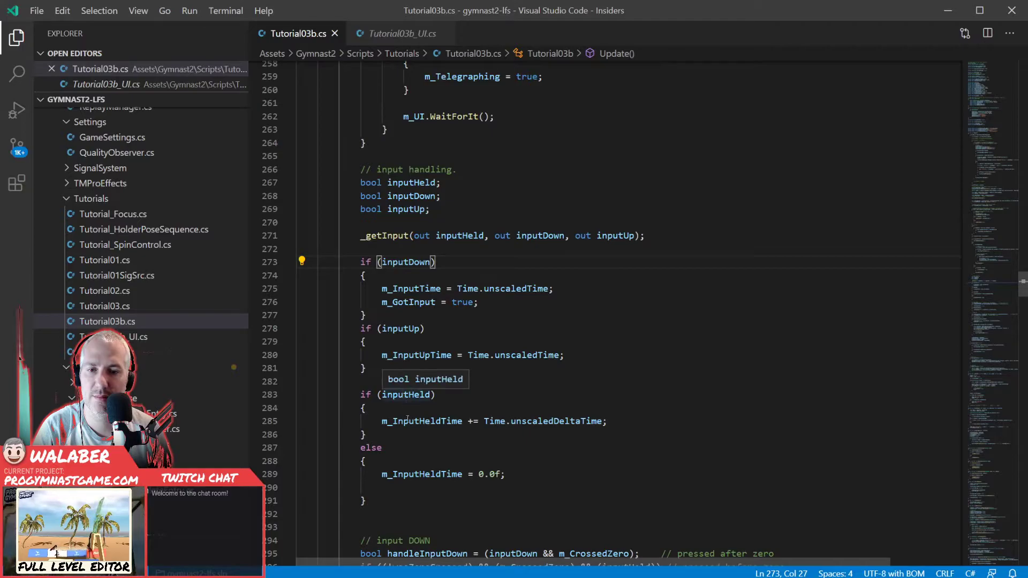
{"action": "left_click", "coordinate": [408, 498]}
{"action": "scroll", "coordinate": [415, 410], "scroll_direction": "down", "scroll_amount": 1}
{"action": "scroll", "coordinate": [416, 408], "scroll_direction": "down", "scroll_amount": 16}
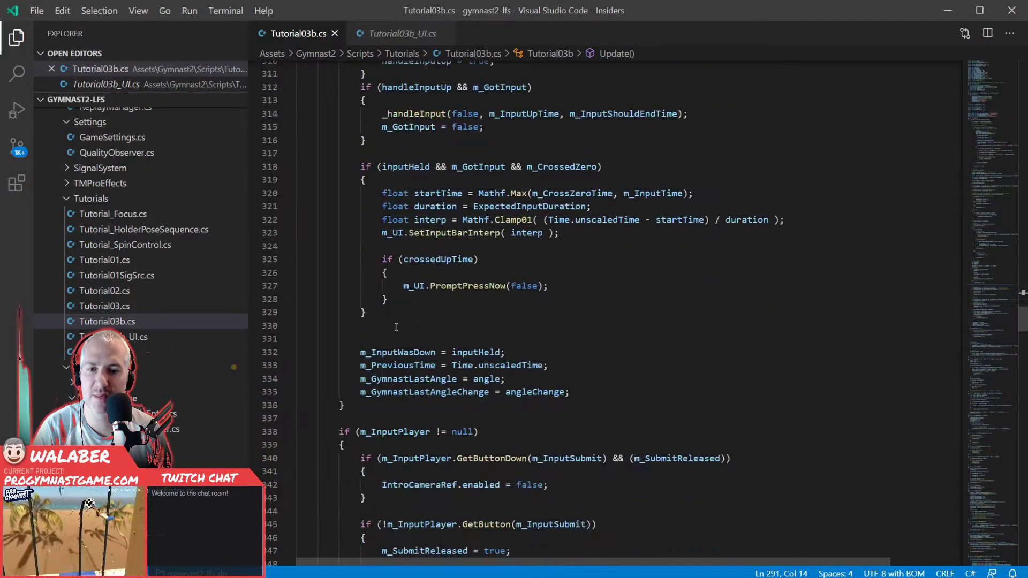
- Read through the rest of Update, including the m_InputPlayer checks, the meter fill code and the UI placement code
{"action": "scroll", "coordinate": [395, 326], "scroll_direction": "down", "scroll_amount": 3}
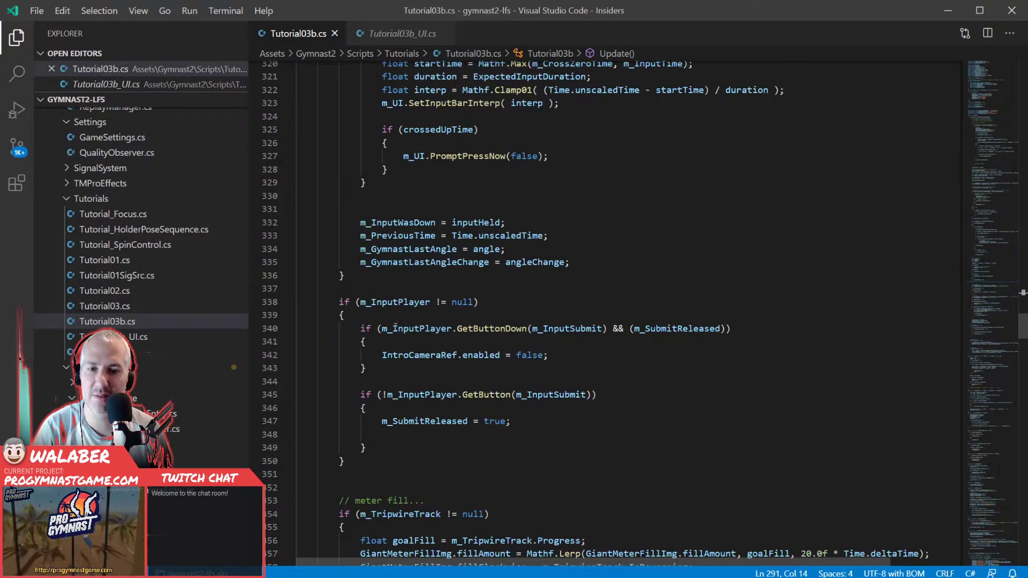
{"action": "scroll", "coordinate": [395, 327], "scroll_direction": "down", "scroll_amount": 2}
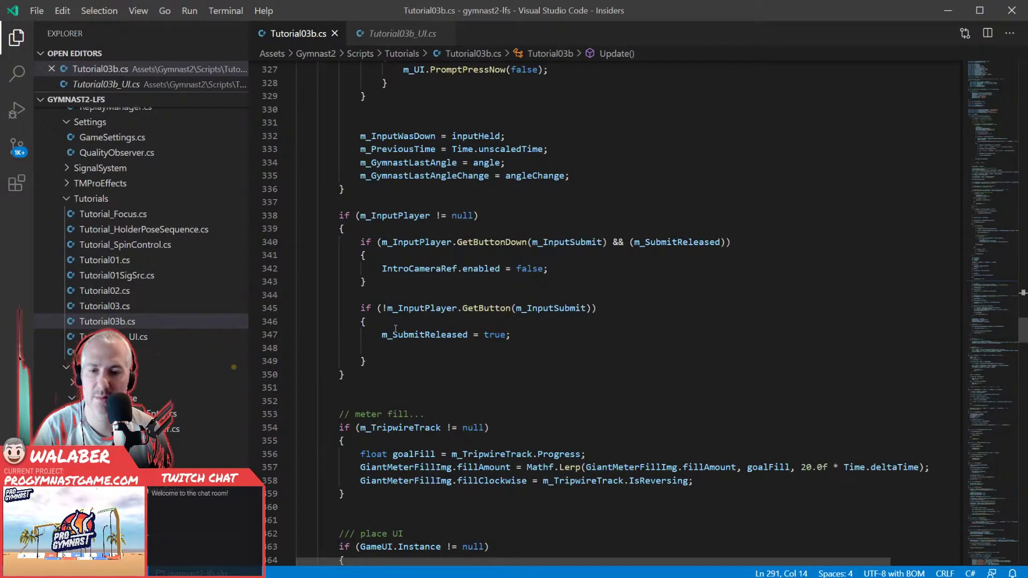
{"action": "scroll", "coordinate": [395, 328], "scroll_direction": "down", "scroll_amount": 3}
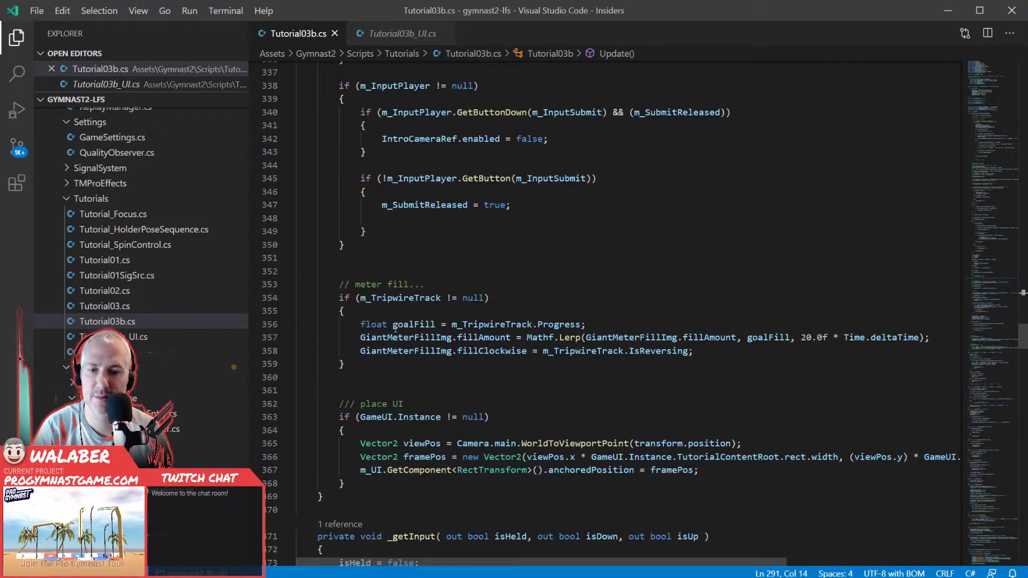
{"action": "left_click", "coordinate": [401, 393]}
{"action": "scroll", "coordinate": [402, 388], "scroll_direction": "down", "scroll_amount": 2}
- Reread Update from the giant completion check through the angle calculations, highlighting shouldBeForward where it is defined
{"action": "scroll", "coordinate": [401, 384], "scroll_direction": "up", "scroll_amount": 20}
{"action": "scroll", "coordinate": [401, 384], "scroll_direction": "up", "scroll_amount": 9}
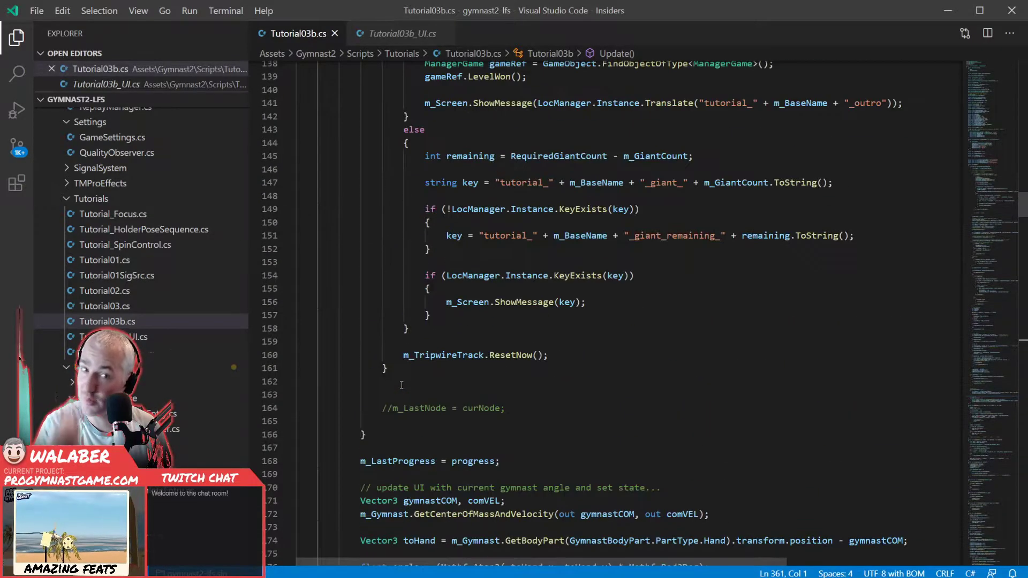
{"action": "scroll", "coordinate": [401, 385], "scroll_direction": "up", "scroll_amount": 8}
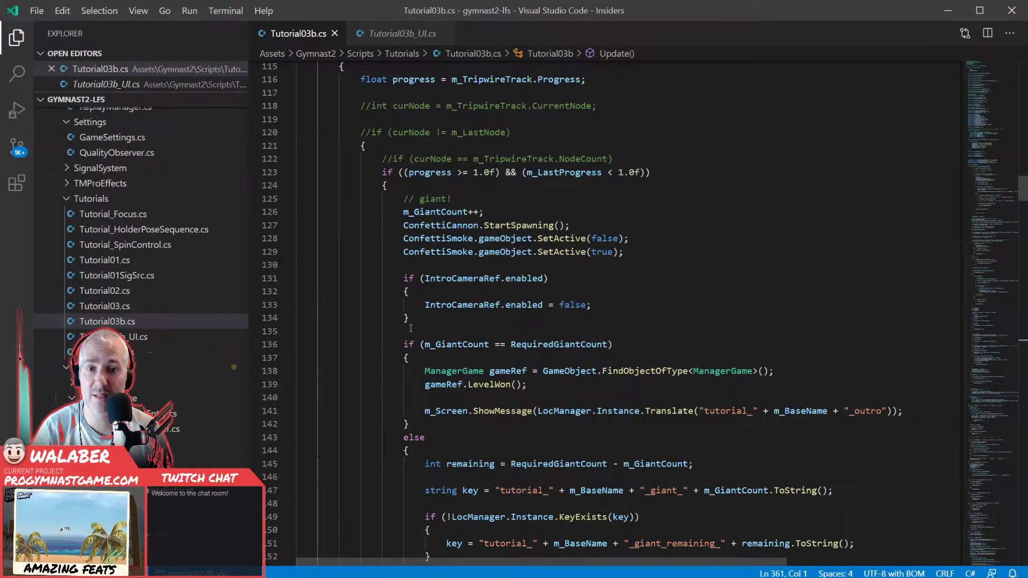
{"action": "left_click", "coordinate": [431, 185]}
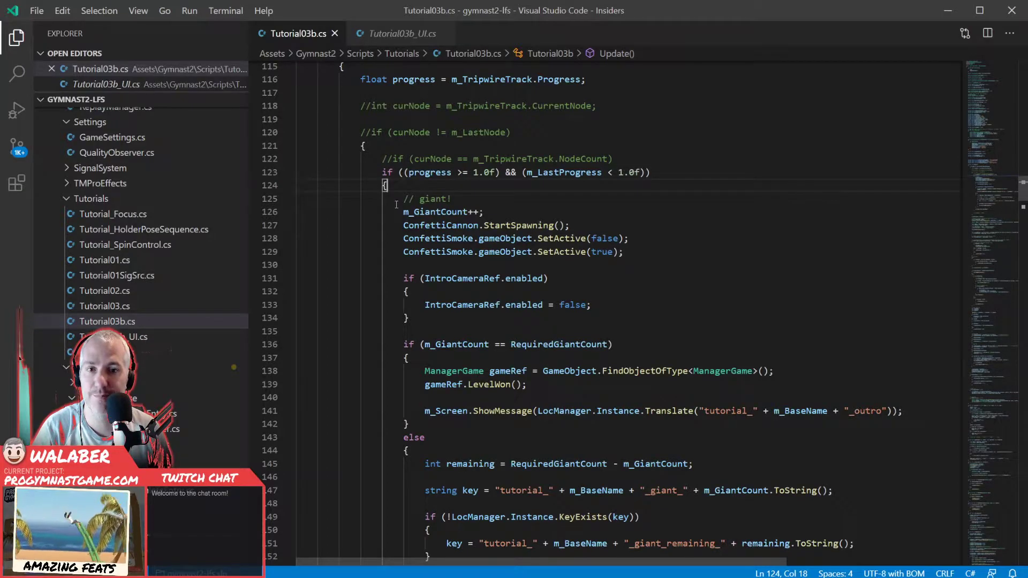
{"action": "scroll", "coordinate": [399, 209], "scroll_direction": "down", "scroll_amount": 13}
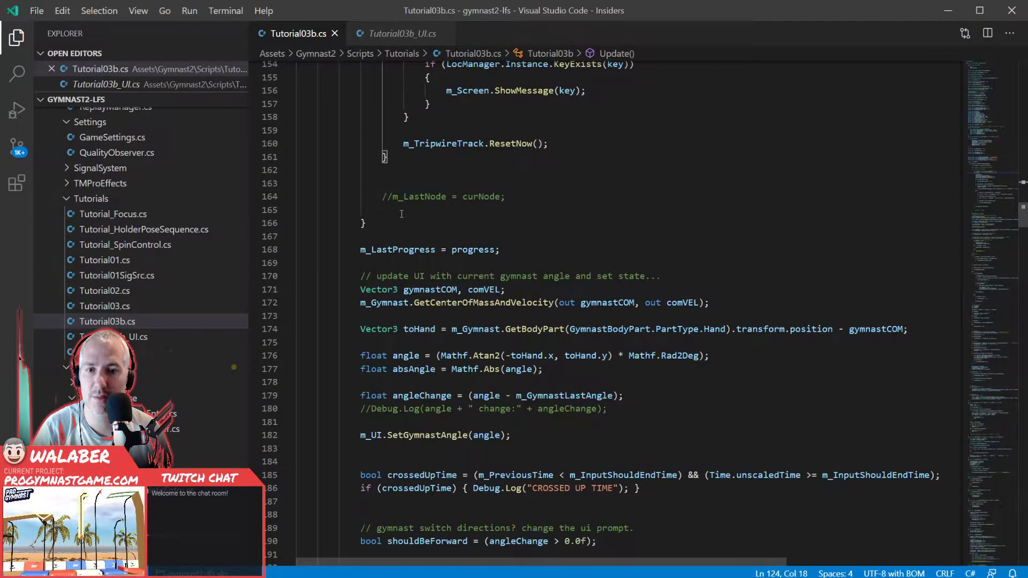
{"action": "scroll", "coordinate": [401, 214], "scroll_direction": "down", "scroll_amount": 2}
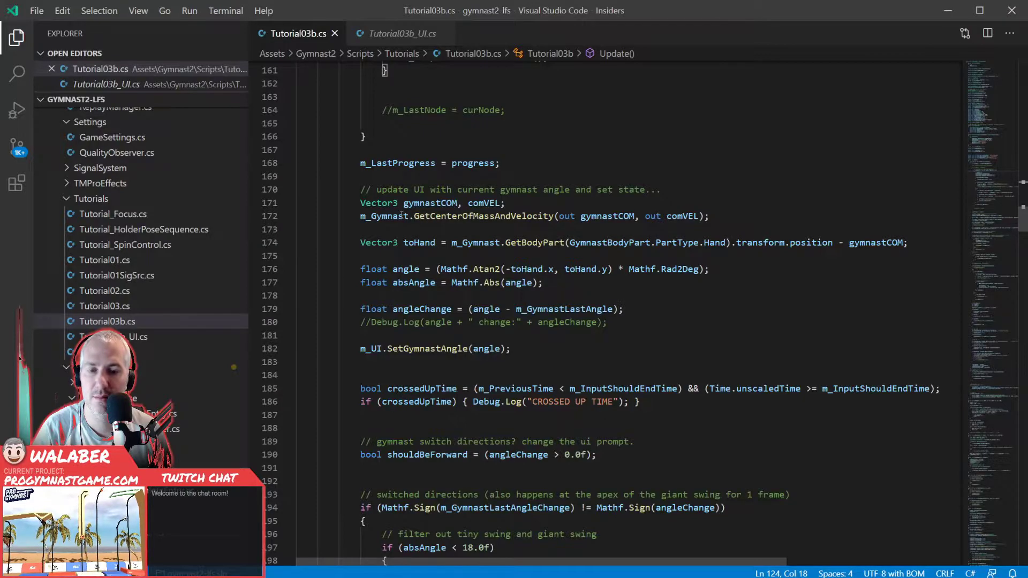
{"action": "scroll", "coordinate": [388, 250], "scroll_direction": "down", "scroll_amount": 1}
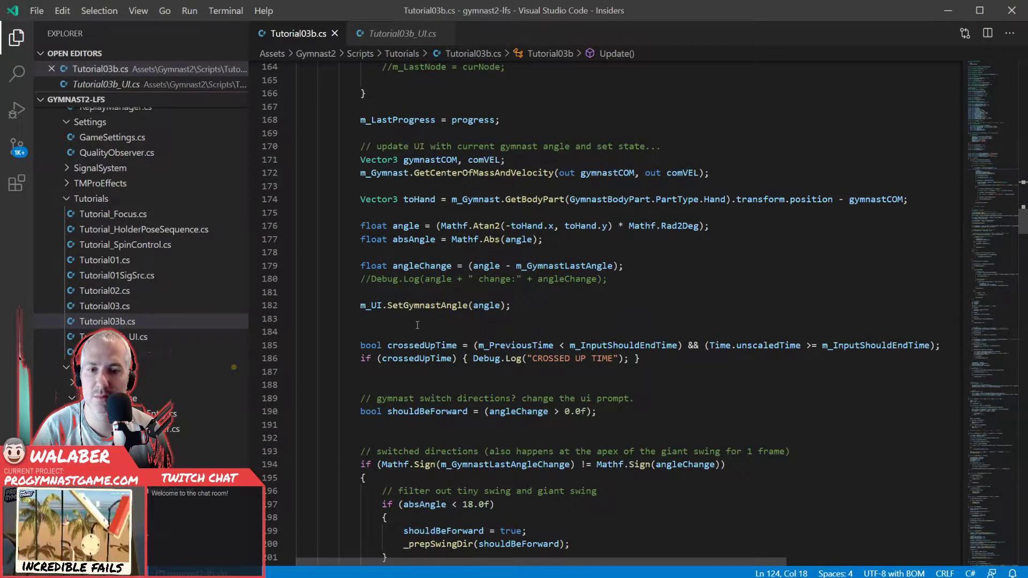
{"action": "scroll", "coordinate": [417, 325], "scroll_direction": "down", "scroll_amount": 4}
{"action": "left_click", "coordinate": [431, 238]}
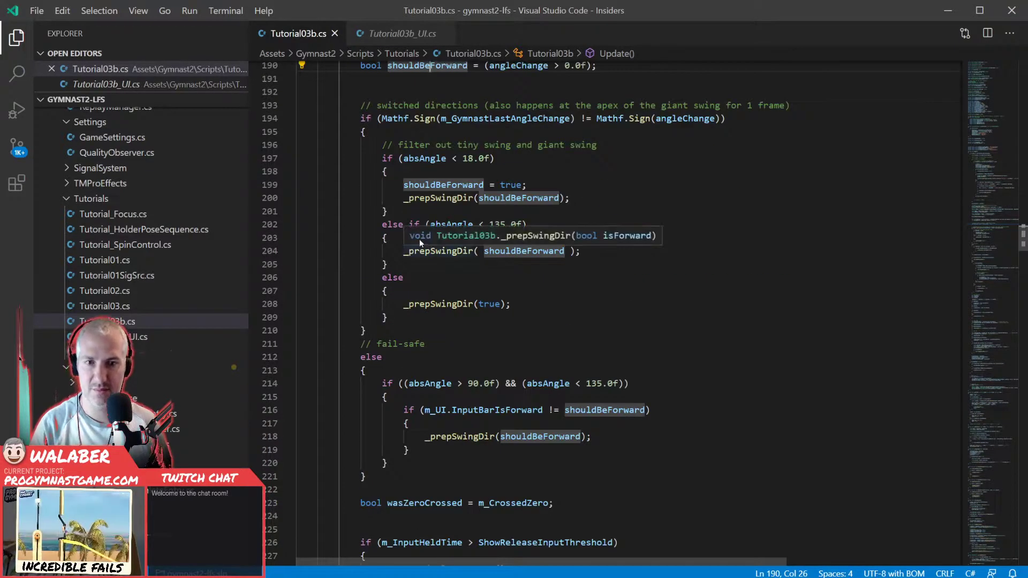
- Search the file for m_CrossedZero from the wasZeroCrossed assignment and go through its occurrences
{"action": "scroll", "coordinate": [438, 267], "scroll_direction": "down", "scroll_amount": 6}
{"action": "double_click", "coordinate": [499, 242]}
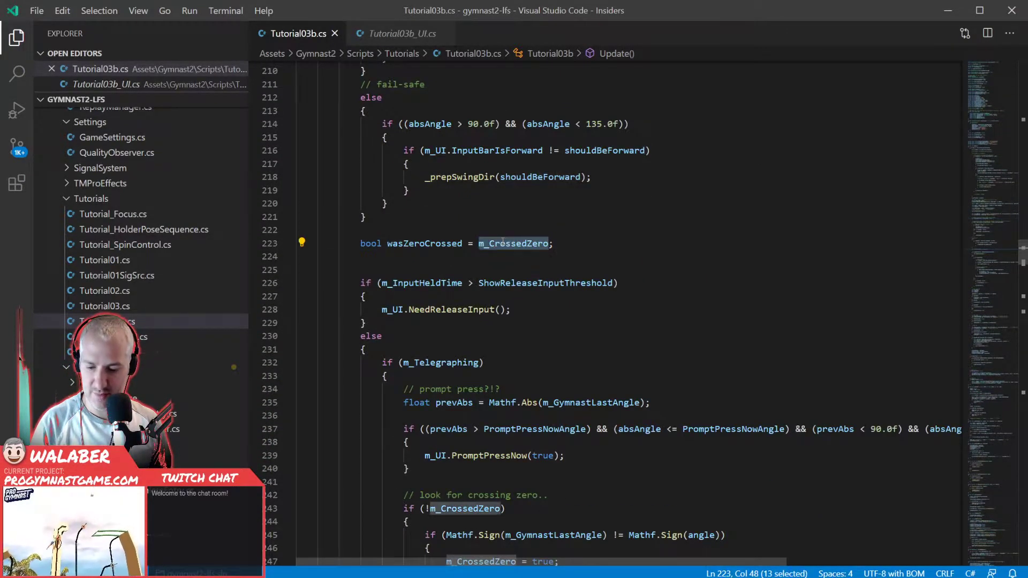
{"action": "key", "text": "ctrl+f"}
{"action": "key", "text": "Return"}
{"action": "key", "text": "Return"}
{"action": "key", "text": "Return"}
{"action": "key", "text": "Return"}
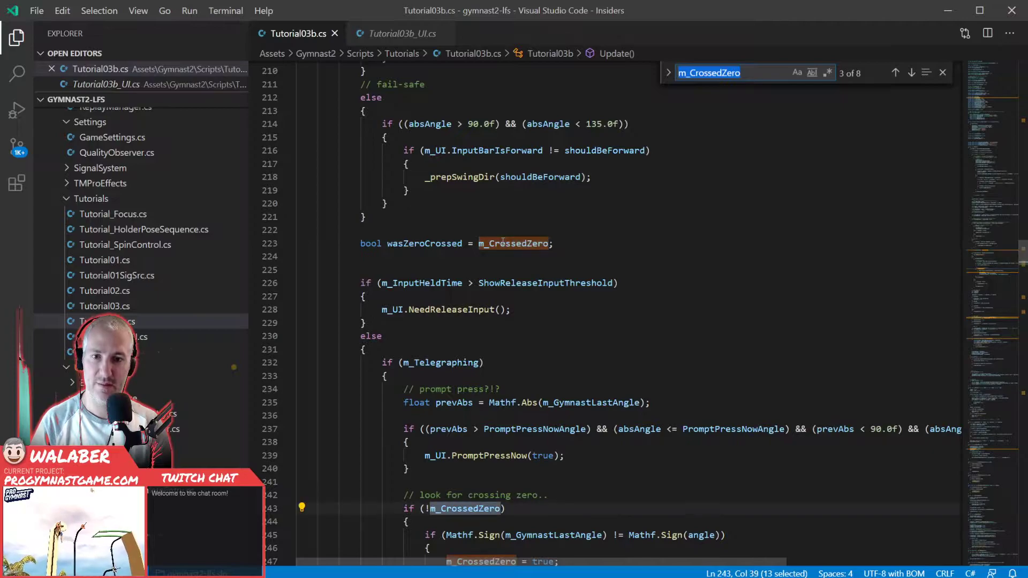
{"action": "key", "text": "Return"}
{"action": "key", "text": "Return"}
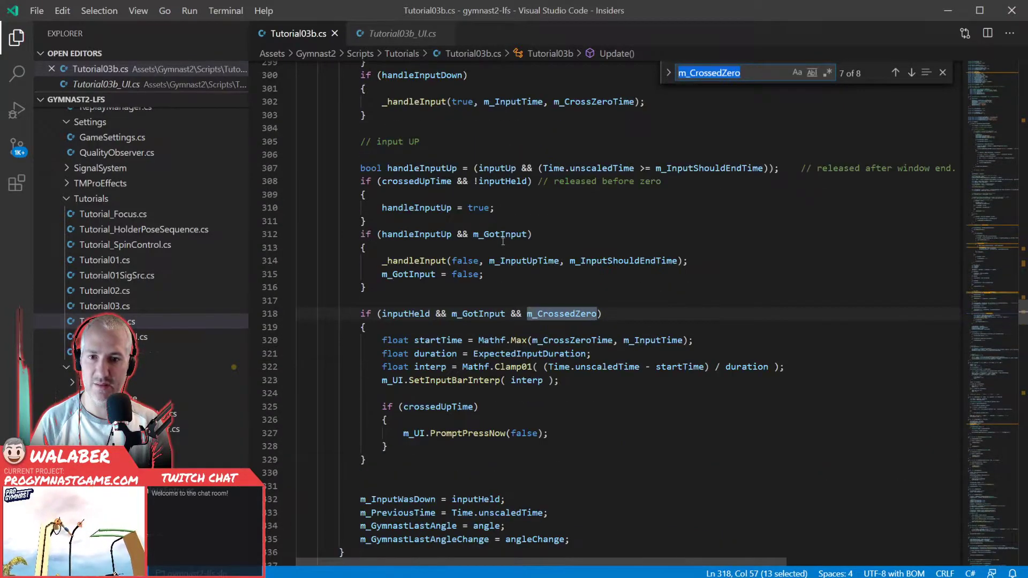
{"action": "key", "text": "Return"}
{"action": "key", "text": "Return"}
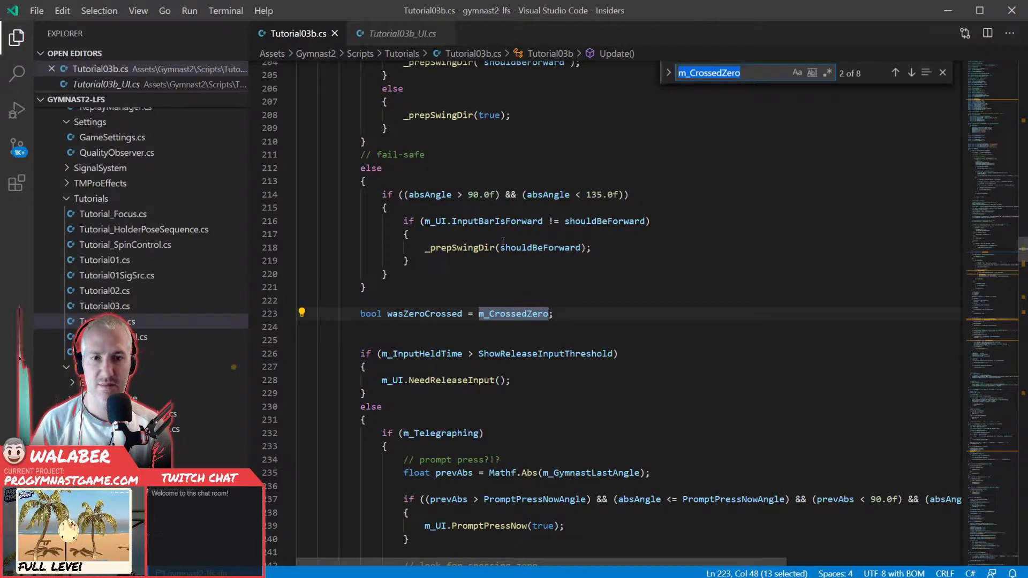
- Revisit where m_CrossedZero is set to true, used in the input DOWN checks and reset in _prepSwingDir
{"action": "key", "text": "Return"}
{"action": "key", "text": "Return"}
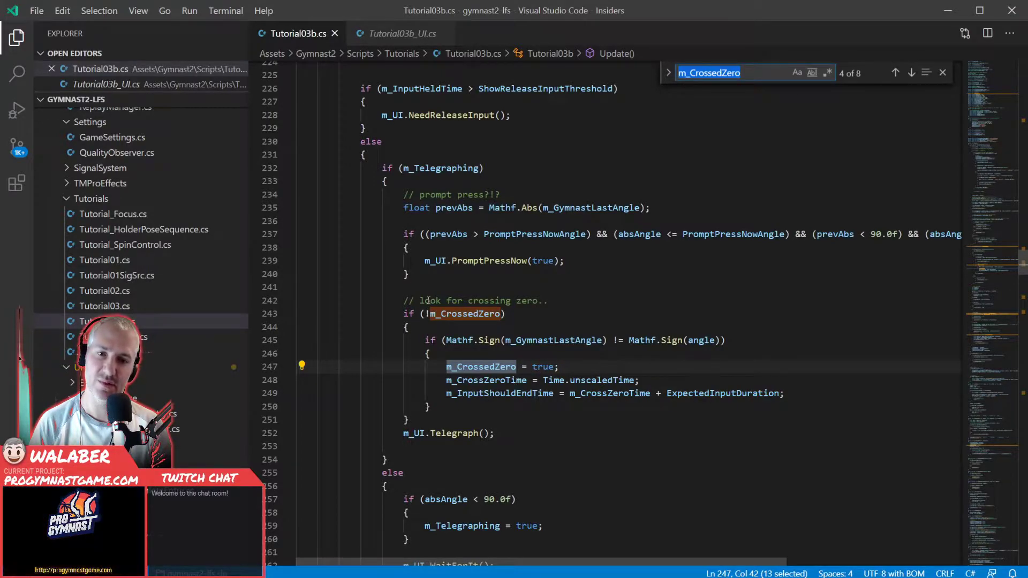
{"action": "key", "text": "Return"}
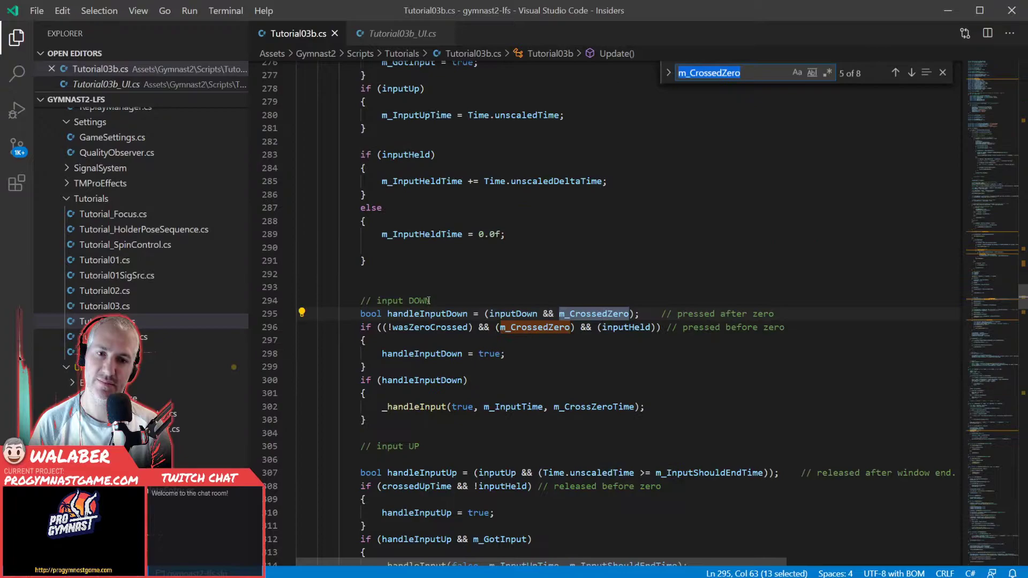
{"action": "key", "text": "Return"}
{"action": "key", "text": "Return"}
{"action": "key", "text": "Return"}
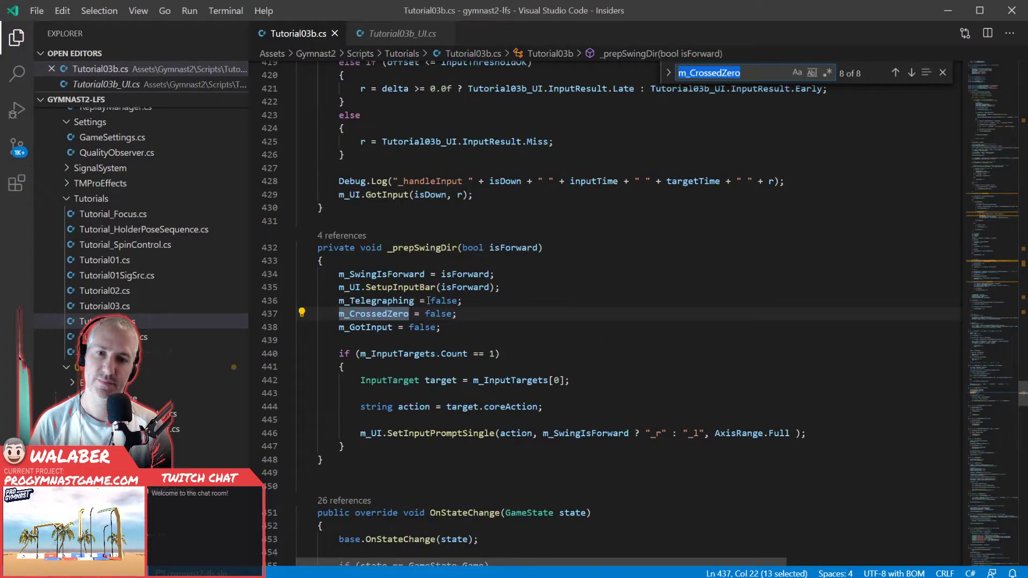
{"action": "key", "text": "Escape"}
- Insert a Debug.Log call in Update between the shouldBeForward definition and the "switched directions" comment
{"action": "left_click", "coordinate": [542, 236]}
{"action": "scroll", "coordinate": [542, 243], "scroll_direction": "up", "scroll_amount": 5}
{"action": "scroll", "coordinate": [542, 242], "scroll_direction": "up", "scroll_amount": 20}
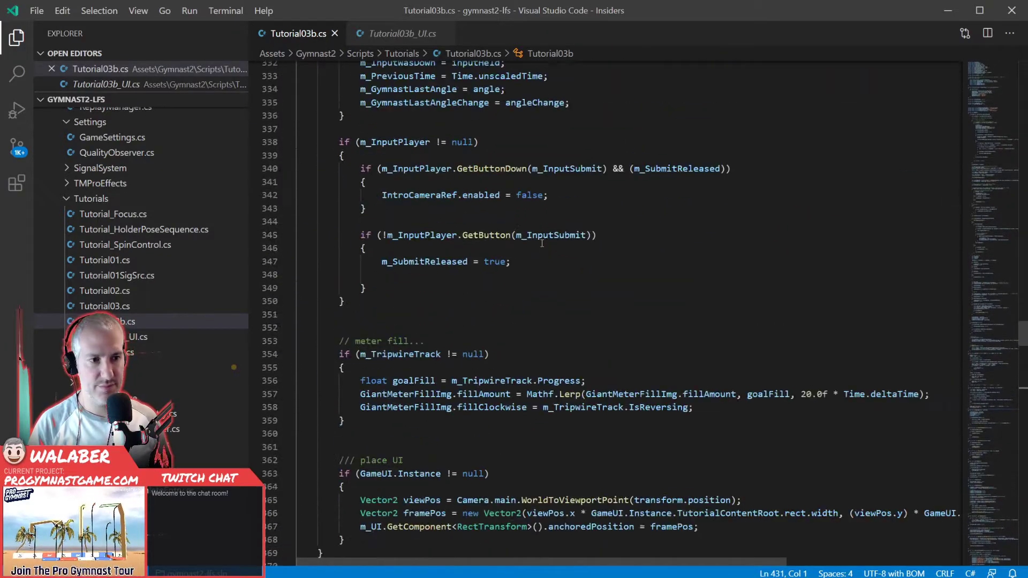
{"action": "scroll", "coordinate": [541, 249], "scroll_direction": "up", "scroll_amount": 8}
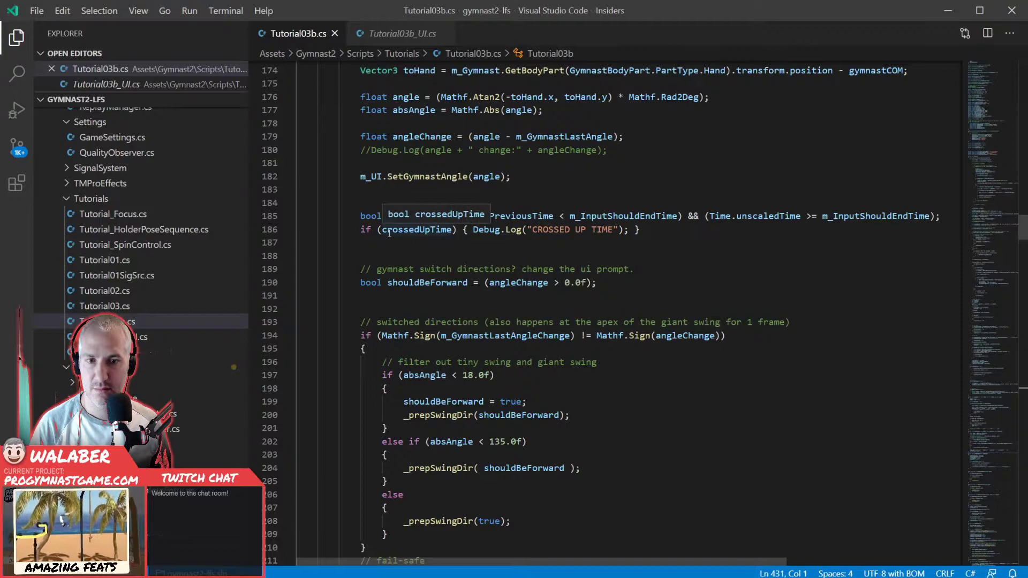
{"action": "left_click", "coordinate": [392, 298]}
{"action": "scroll", "coordinate": [417, 297], "scroll_direction": "down", "scroll_amount": 3}
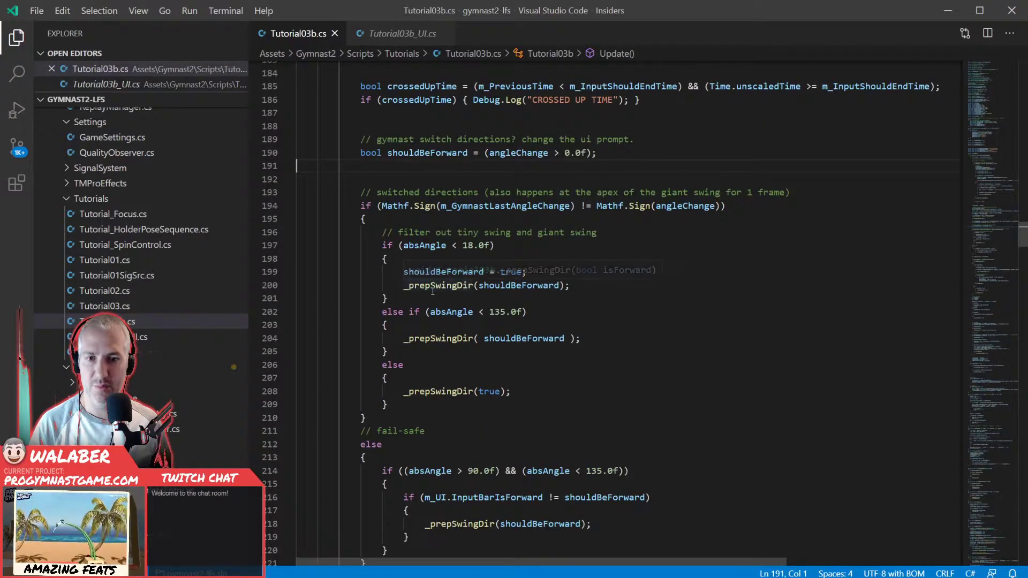
{"action": "key", "text": "Return"}
{"action": "key", "text": "Return"}
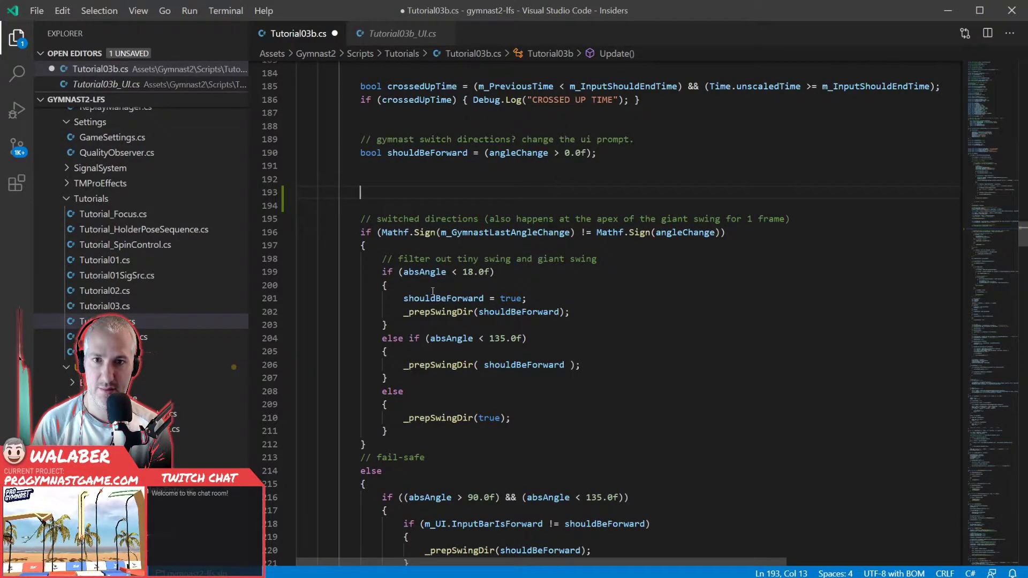
{"action": "type", "text": "debu"}
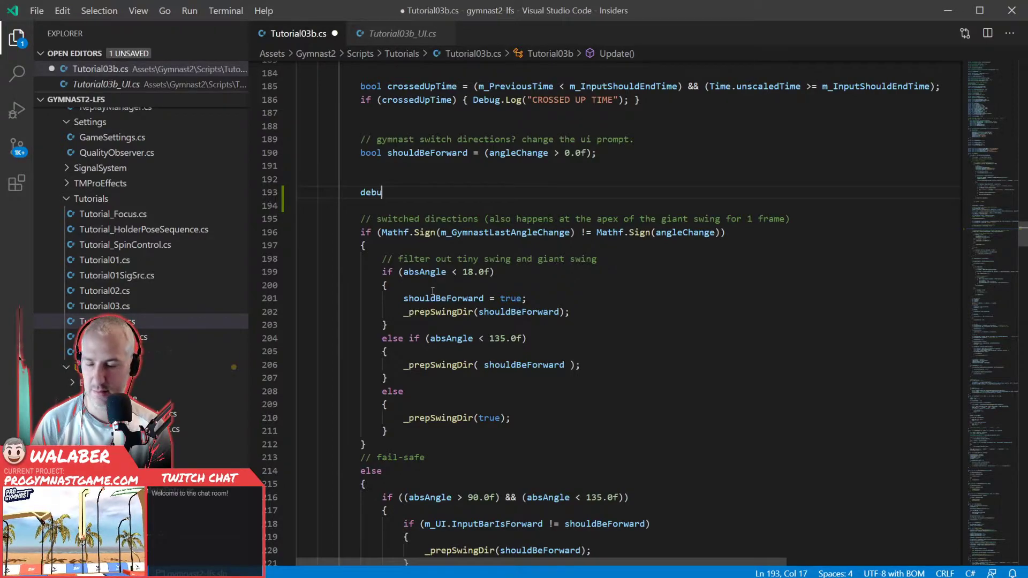
{"action": "type", "text": ".Log("}
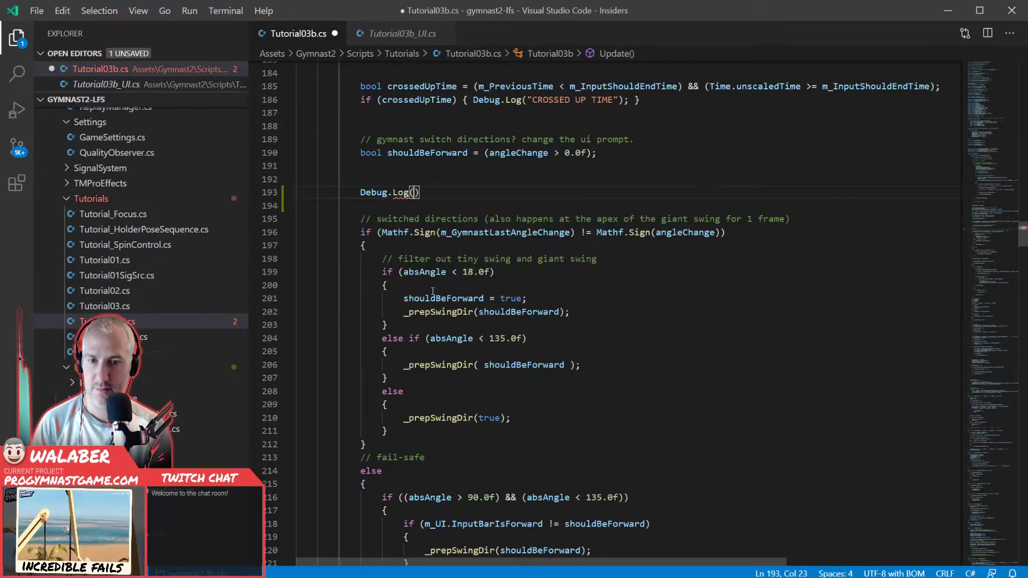
{"action": "type", "text": "\"angle"}
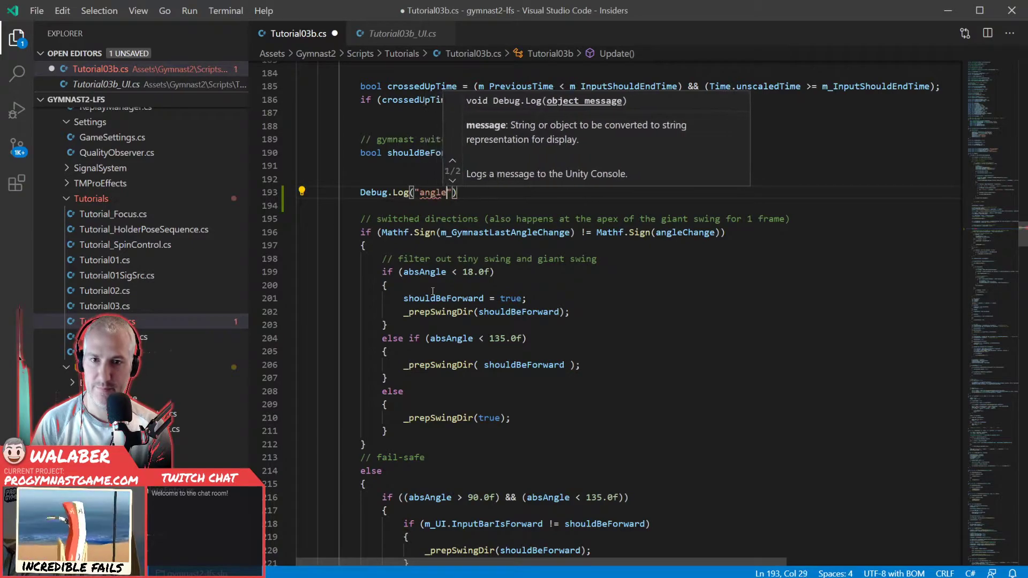
{"action": "type", "text": ":\" + "}
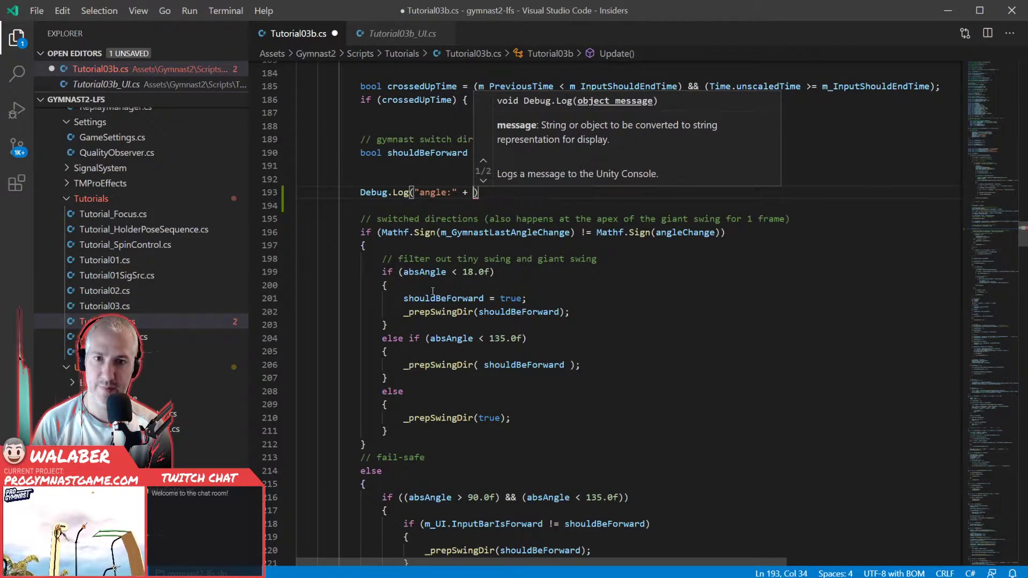
{"action": "type", "text": "angle"}
- Make the new Debug.Log call output the label "angle:" followed by the angle variable
{"action": "key", "text": "Escape"}
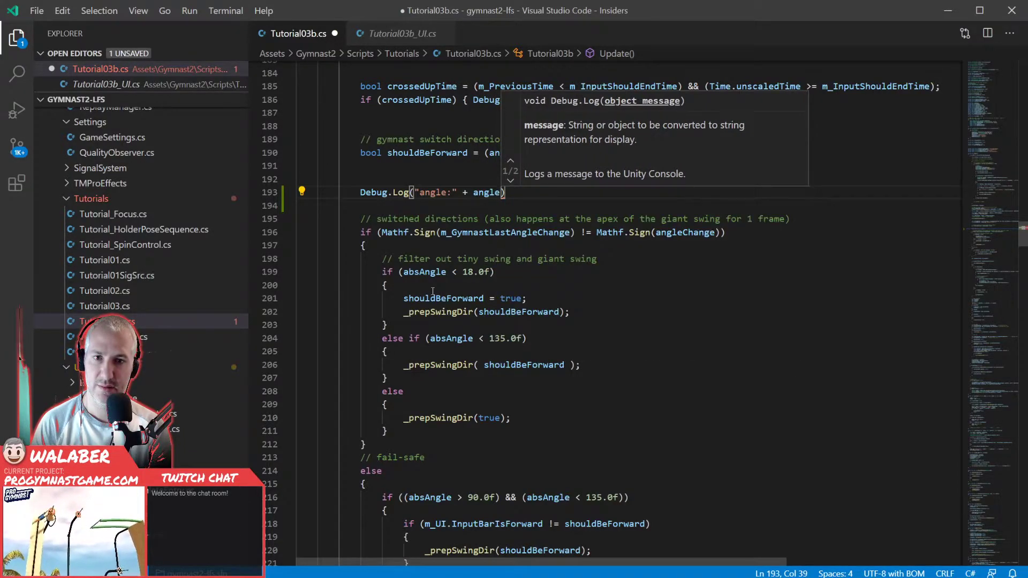
- Extend the new Debug.Log message with the label " angleChange:" followed by the angleChange variable
{"action": "type", "text": "+ \""}
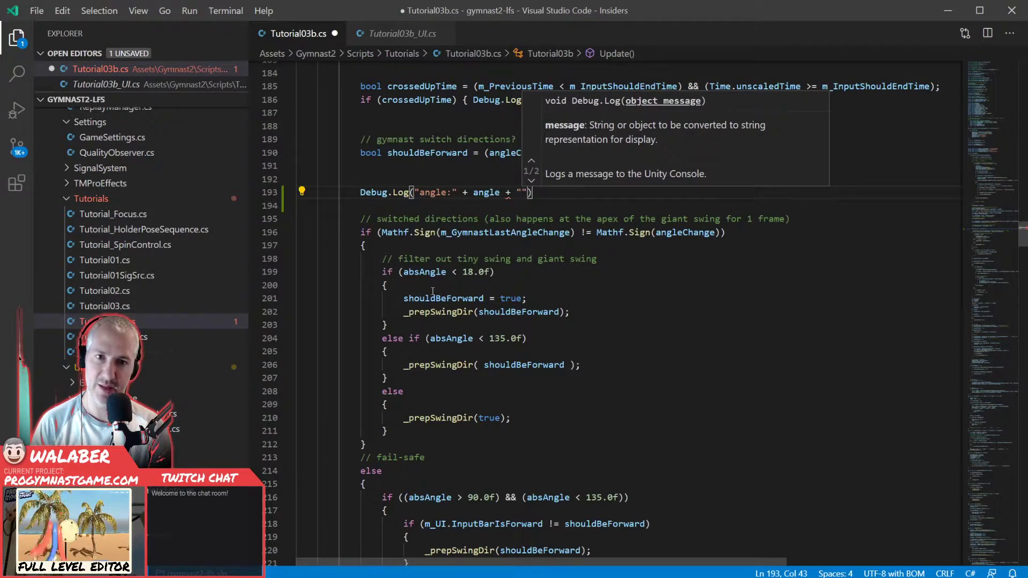
{"action": "type", "text": " angleC"}
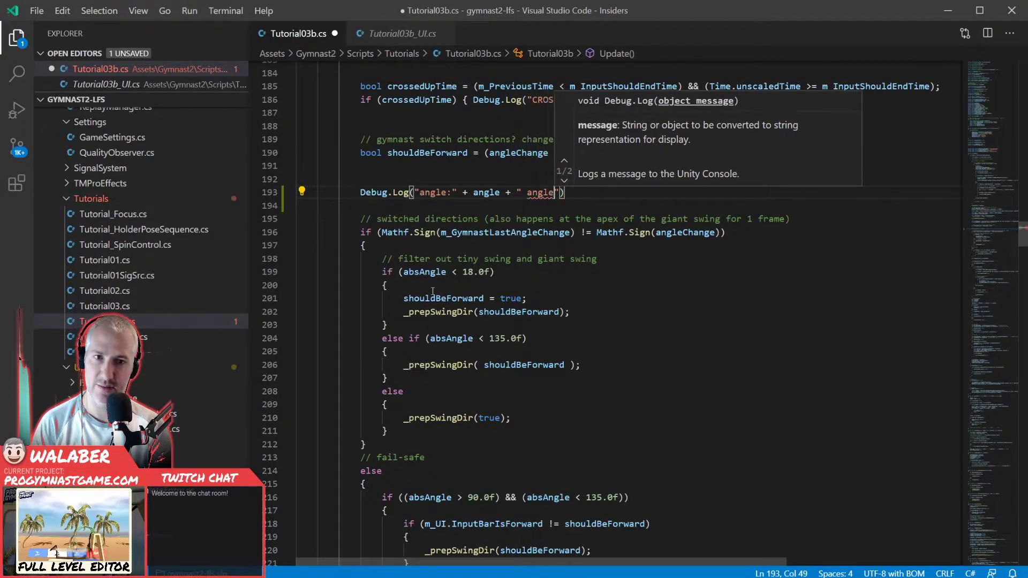
{"action": "type", "text": "hange:\""}
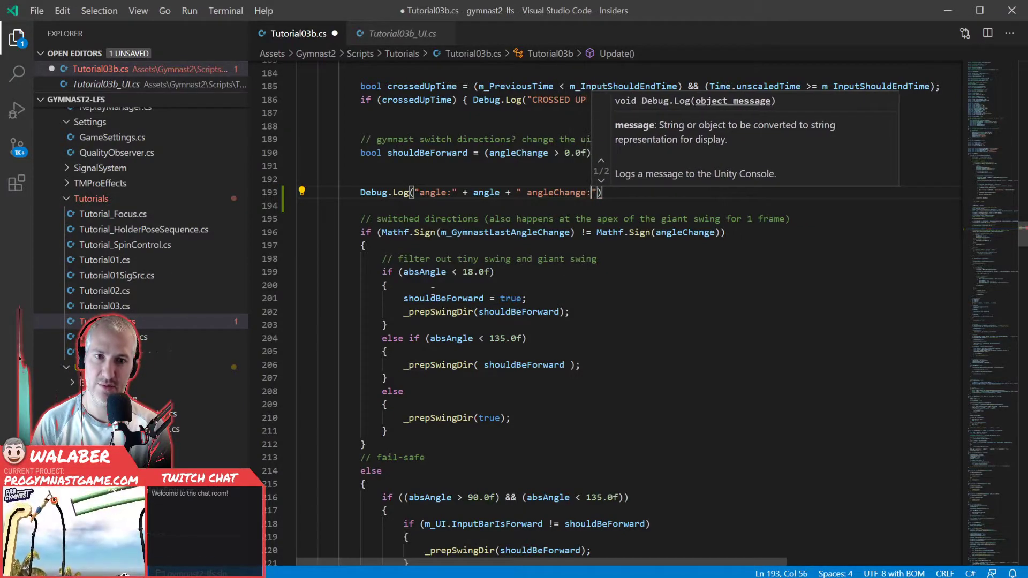
{"action": "type", "text": " + angleChange"}
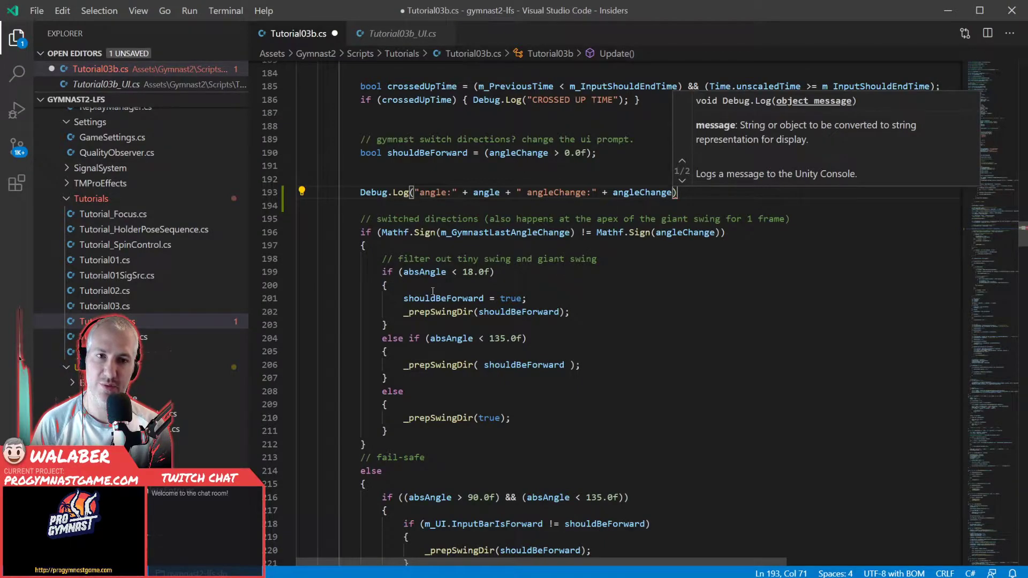
- Append the label "sBF:" and the shouldBeForward variable to the Debug.Log message, complete the statement and save the script
{"action": "type", "text": "+ \""}
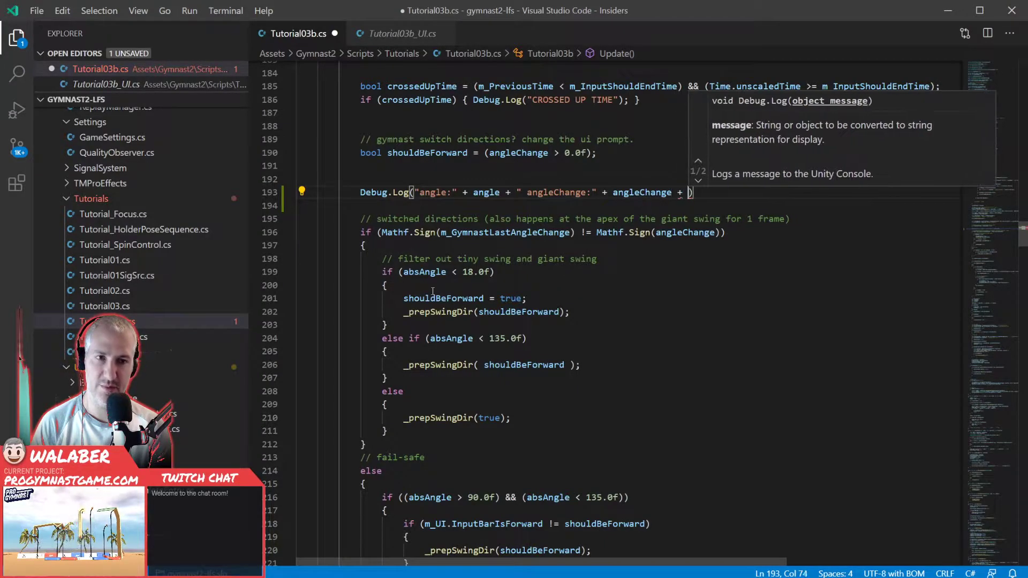
{"action": "type", "text": "sB"}
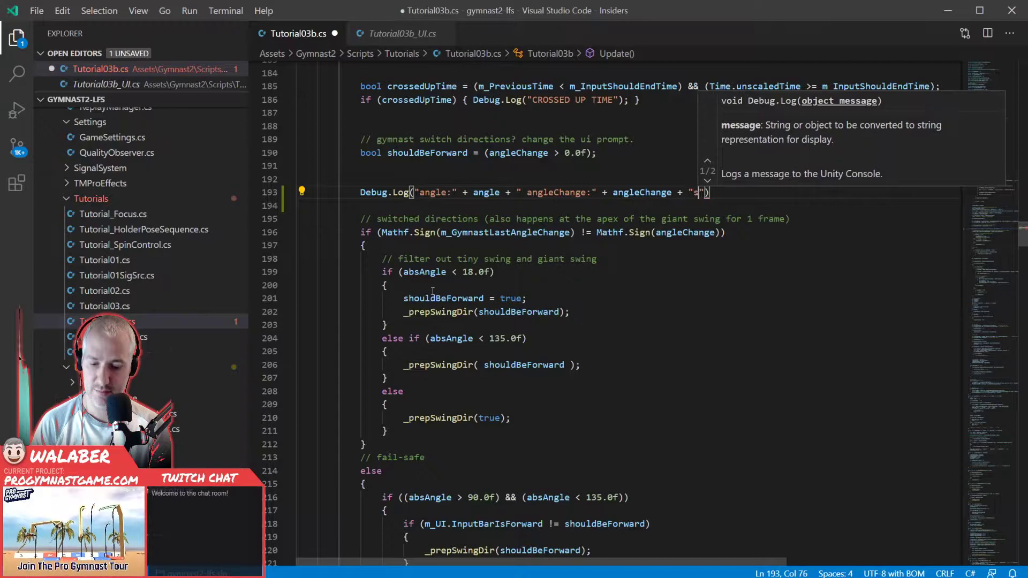
{"action": "type", "text": "F:\" + shouldBeForward);"}
{"action": "key", "text": "ctrl+s"}
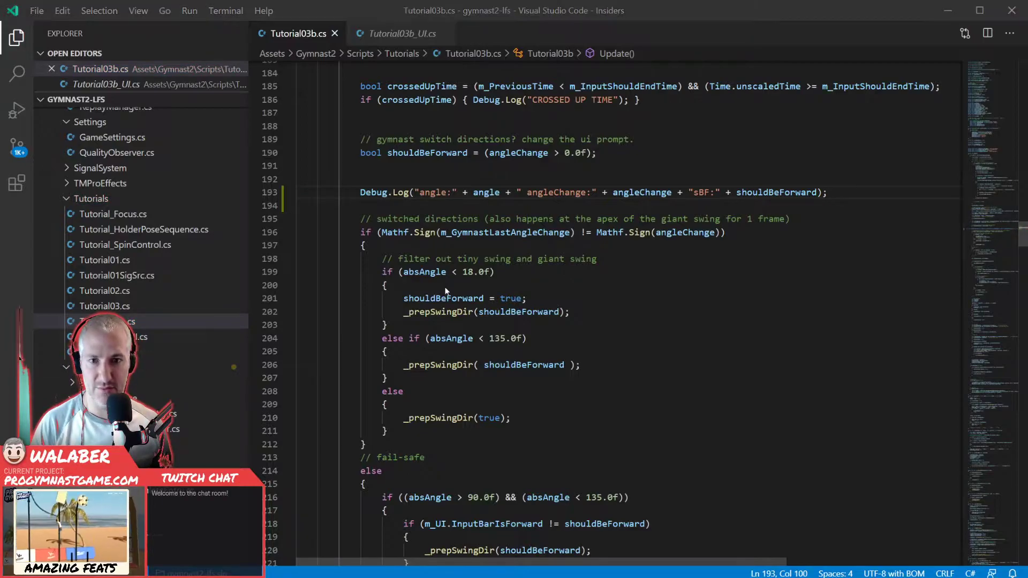
- Switch to Unity, run the game with the NewPlayer profile and start the Training: Swinging Basics level
{"action": "key", "text": "alt+Tab"}
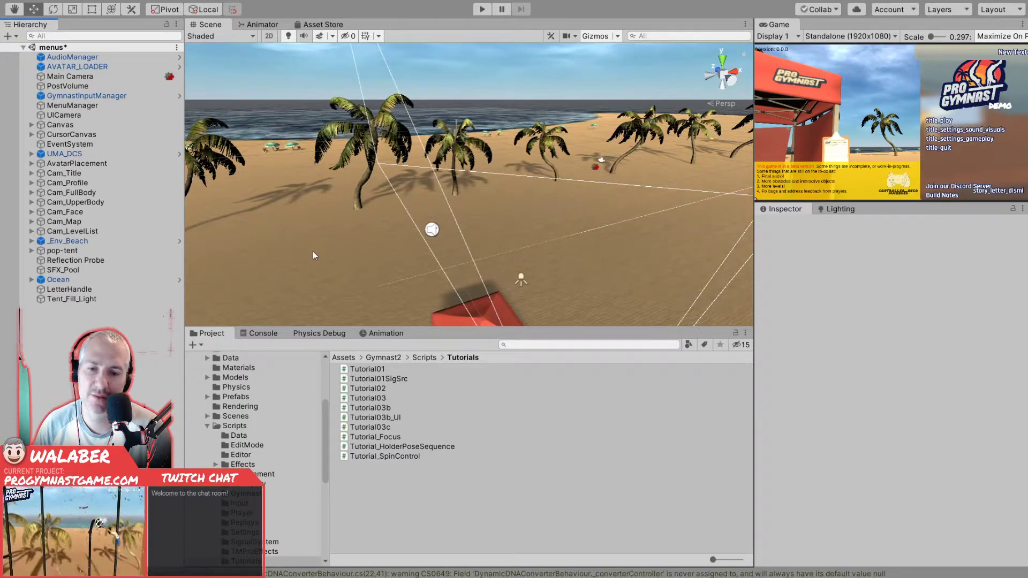
{"action": "left_click", "coordinate": [482, 10]}
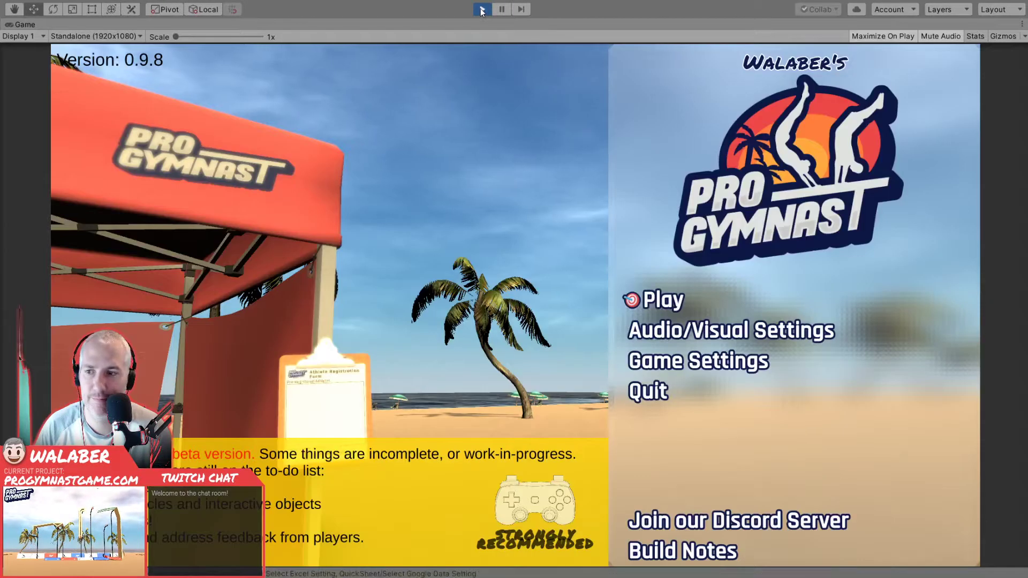
{"action": "key", "text": "Return"}
{"action": "key", "text": "Down"}
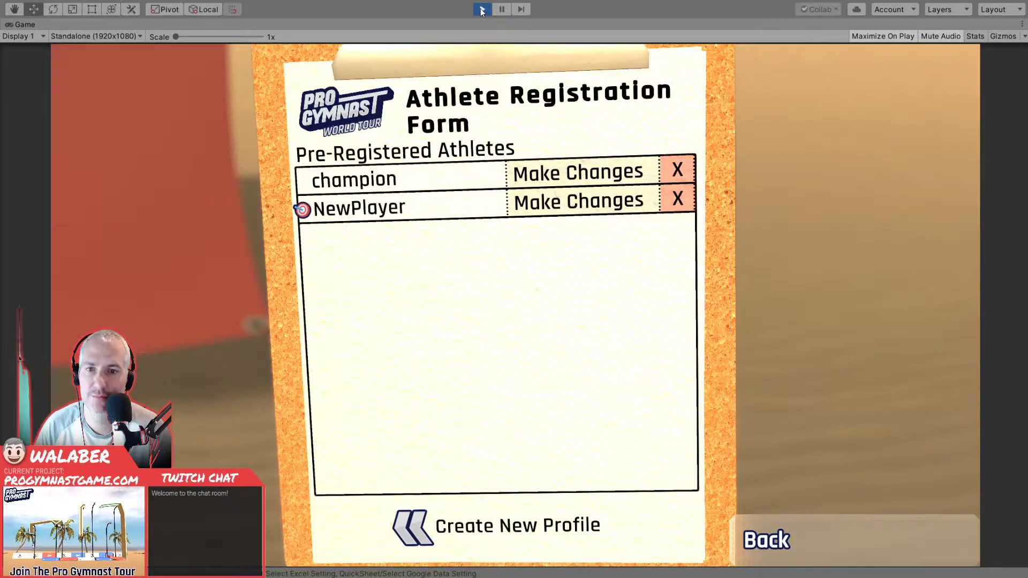
{"action": "key", "text": "Return"}
{"action": "key", "text": "Return"}
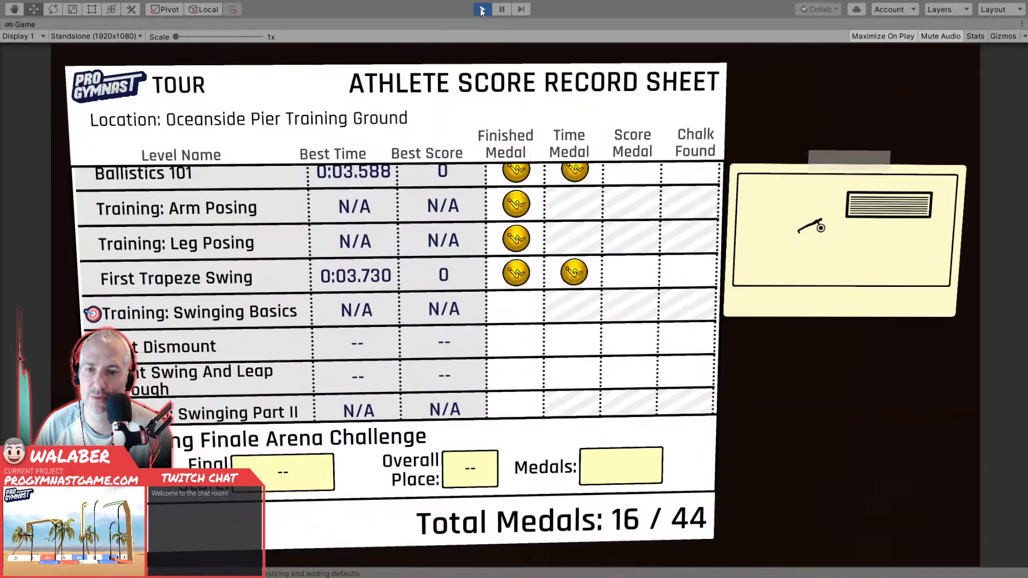
{"action": "key", "text": "Return"}
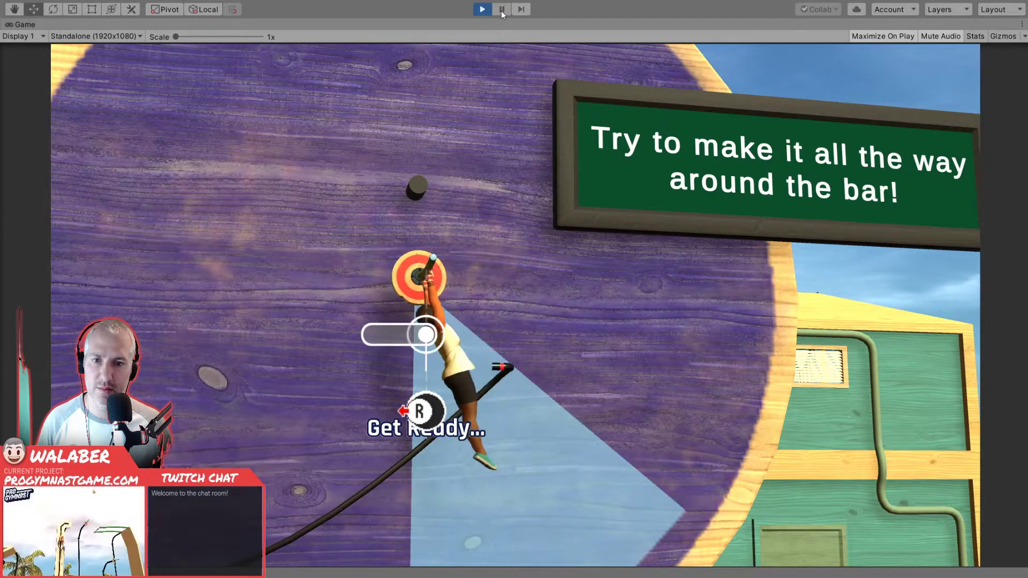
- Pause the game mid-swing and examine the most recent log message in the Console
{"action": "left_click", "coordinate": [501, 11]}
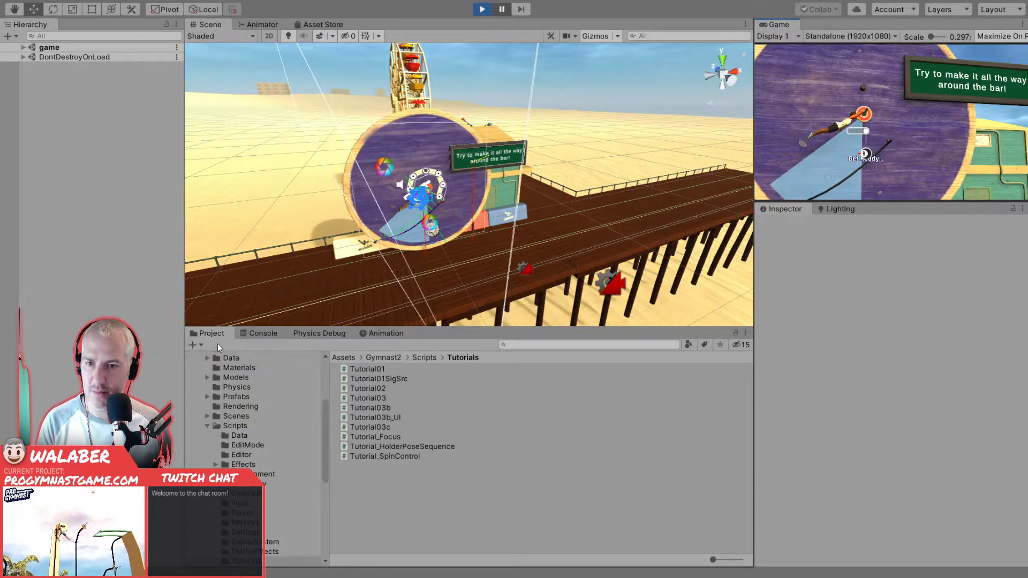
{"action": "left_click", "coordinate": [256, 334]}
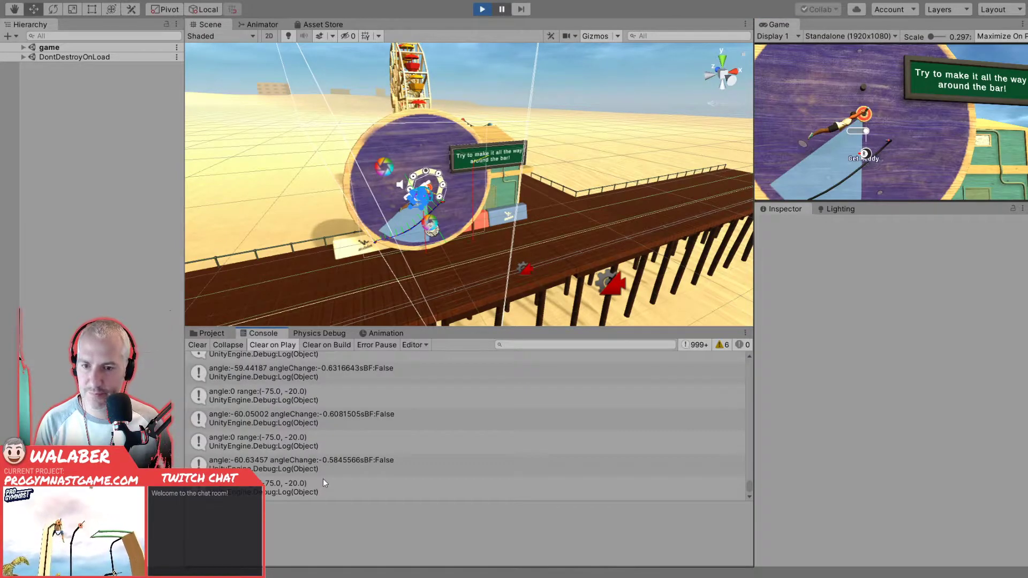
{"action": "left_click", "coordinate": [296, 490]}
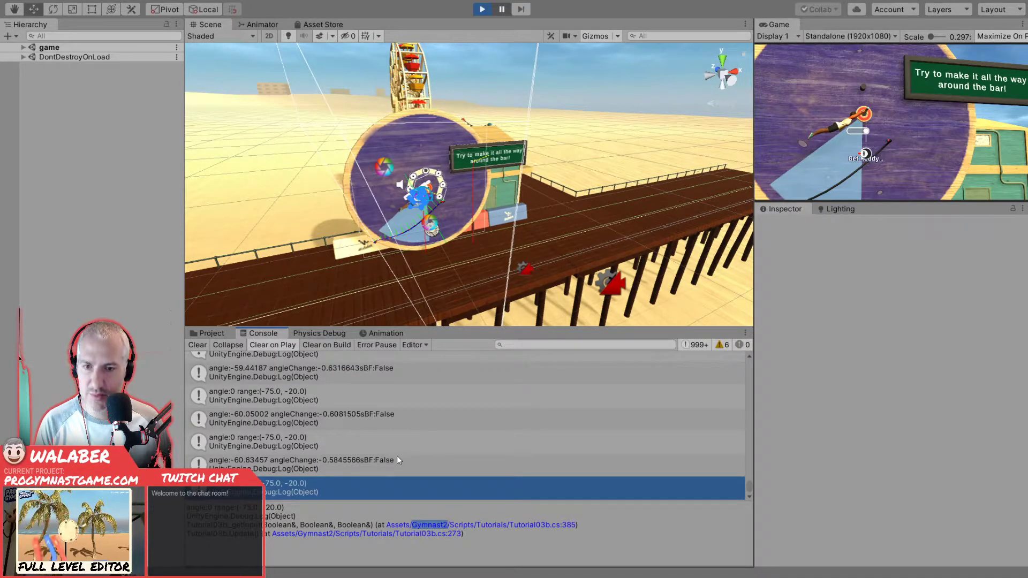
- Go to the source of the angle and range log message in _getInput, comment out that Debug.Log line and save
{"action": "left_click", "coordinate": [429, 524]}
{"action": "left_click", "coordinate": [359, 314]}
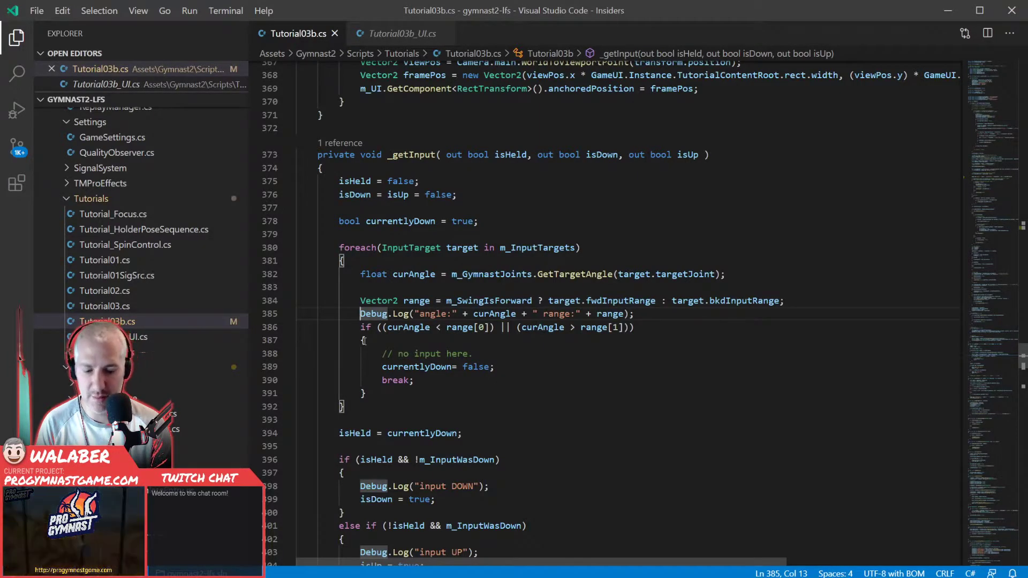
{"action": "type", "text": "//"}
{"action": "key", "text": "ctrl+s"}
- Return to Unity, restart the game in play mode and turn off maximizing the Game view on play
{"action": "key", "text": "alt+Tab"}
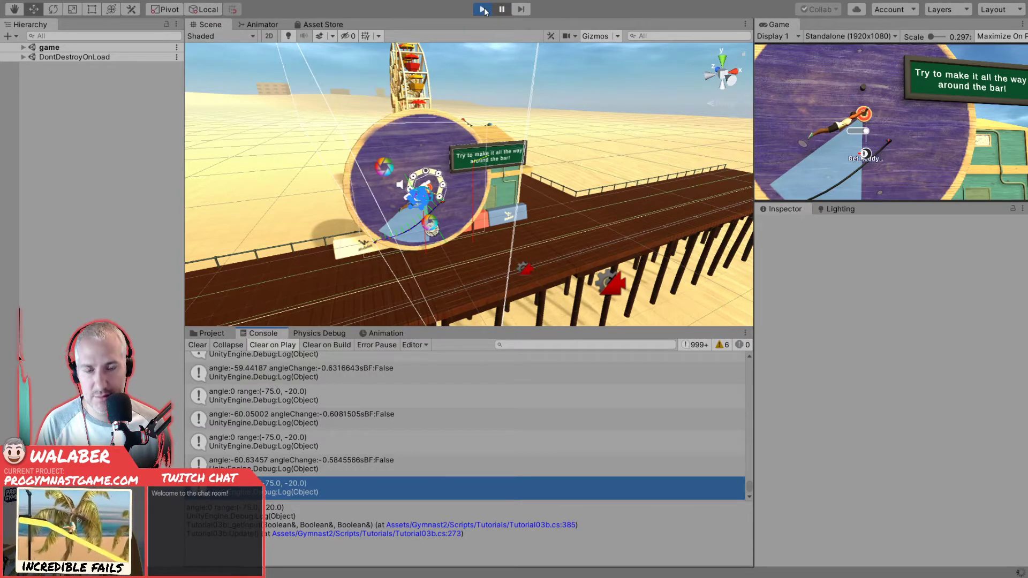
{"action": "left_click", "coordinate": [484, 10]}
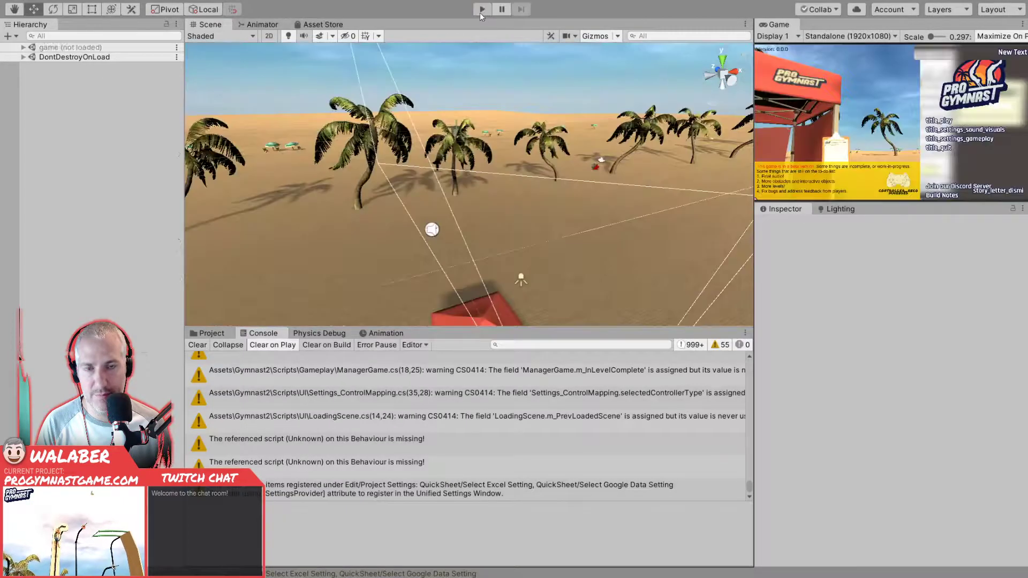
{"action": "left_click", "coordinate": [483, 10]}
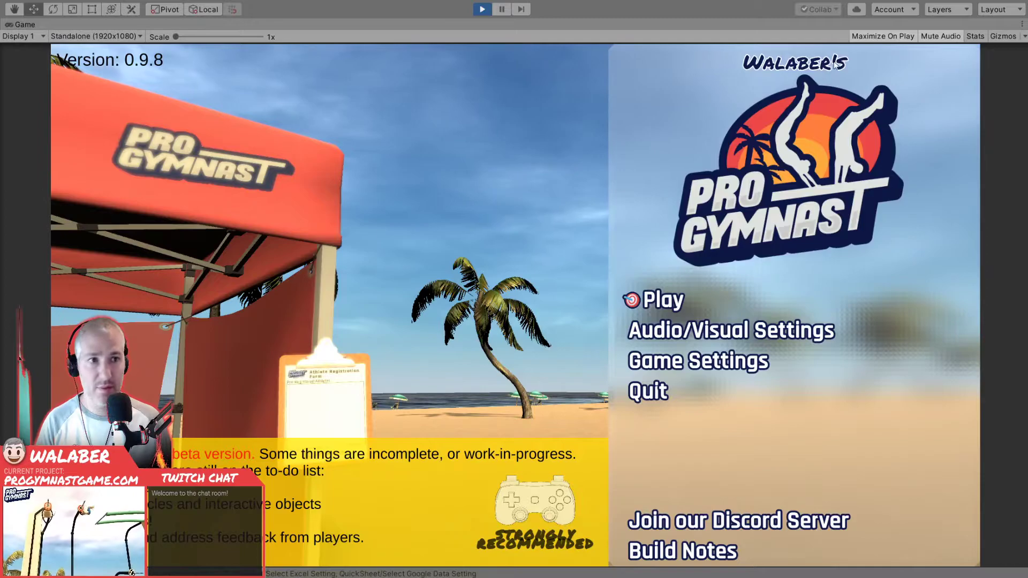
{"action": "left_click", "coordinate": [856, 38]}
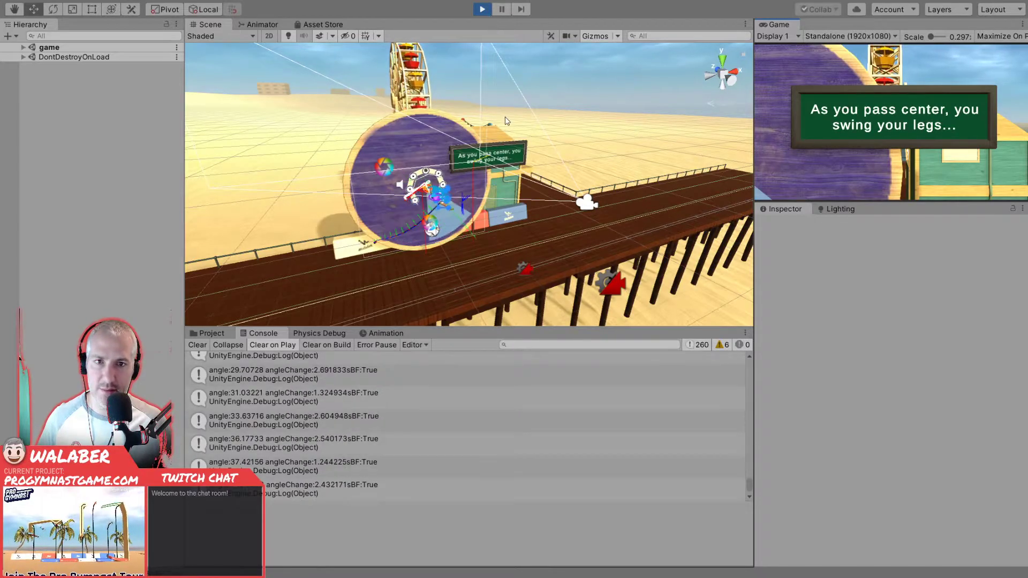
- Frame the swinging gymnast straight on in the Scene view and advance a few frames near the rear peak of the swing
{"action": "left_click", "coordinate": [728, 79]}
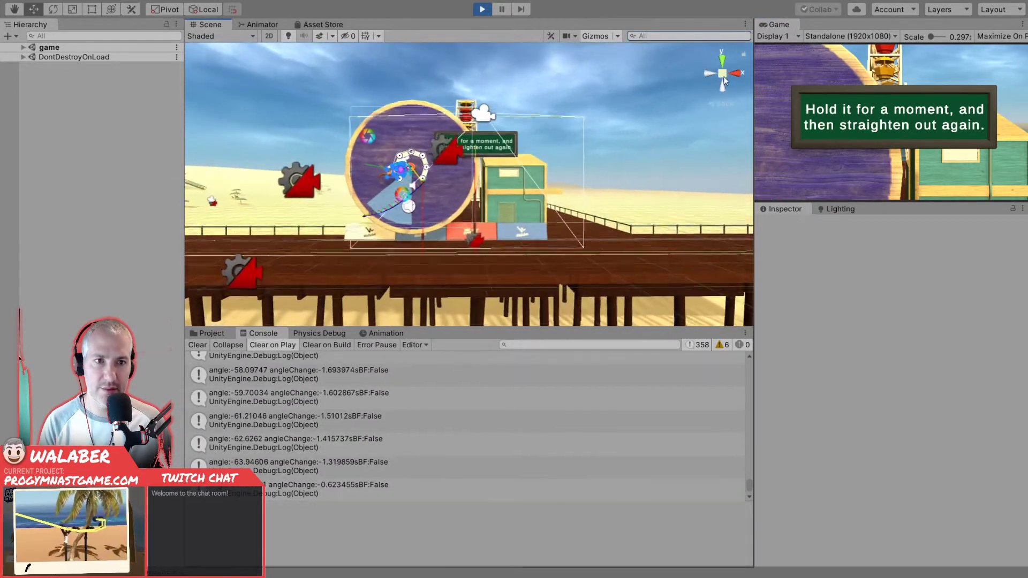
{"action": "scroll", "coordinate": [370, 208], "scroll_direction": "up", "scroll_amount": 15}
{"action": "middle_click_drag", "start_coordinate": [356, 210], "coordinate": [493, 199]}
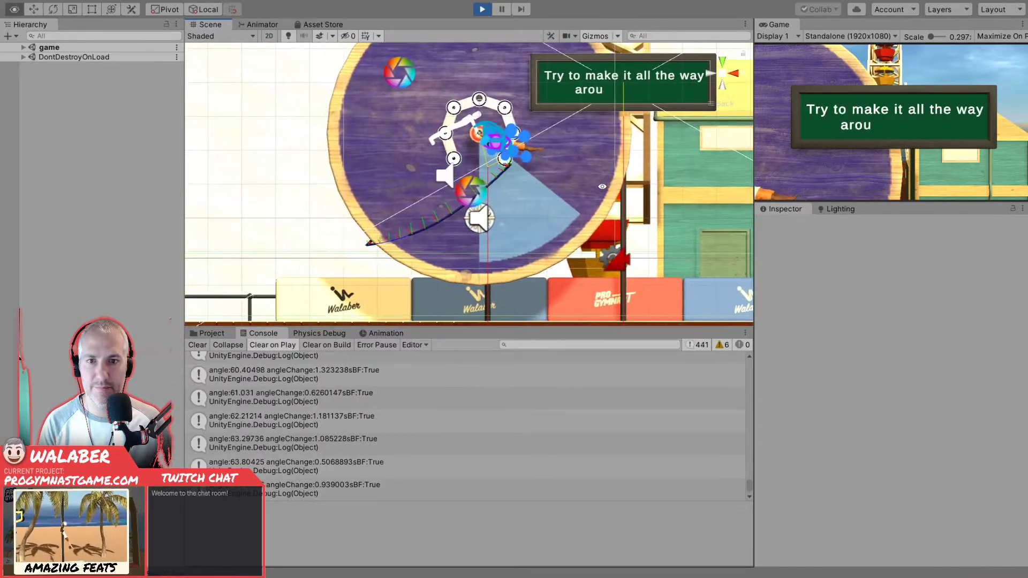
{"action": "left_click", "coordinate": [521, 11]}
{"action": "left_click", "coordinate": [522, 12]}
{"action": "left_click", "coordinate": [523, 10]}
{"action": "left_click", "coordinate": [502, 9]}
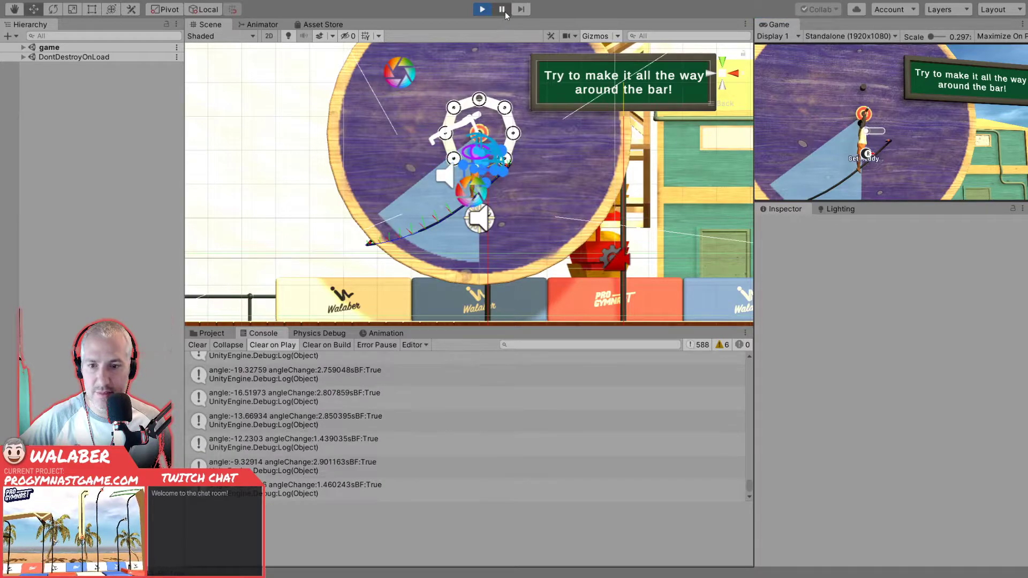
- Step frame by frame through the bottom of the swing while watching the logged angle values, and resume the game
{"action": "left_click", "coordinate": [523, 10]}
{"action": "left_click", "coordinate": [523, 11]}
{"action": "left_click", "coordinate": [523, 10]}
{"action": "left_click", "coordinate": [523, 10]}
{"action": "left_click", "coordinate": [523, 10]}
{"action": "left_click", "coordinate": [523, 10]}
{"action": "left_click", "coordinate": [522, 10]}
{"action": "left_click", "coordinate": [522, 10]}
{"action": "left_click", "coordinate": [523, 11]}
{"action": "left_click", "coordinate": [522, 11]}
{"action": "left_click", "coordinate": [503, 10]}
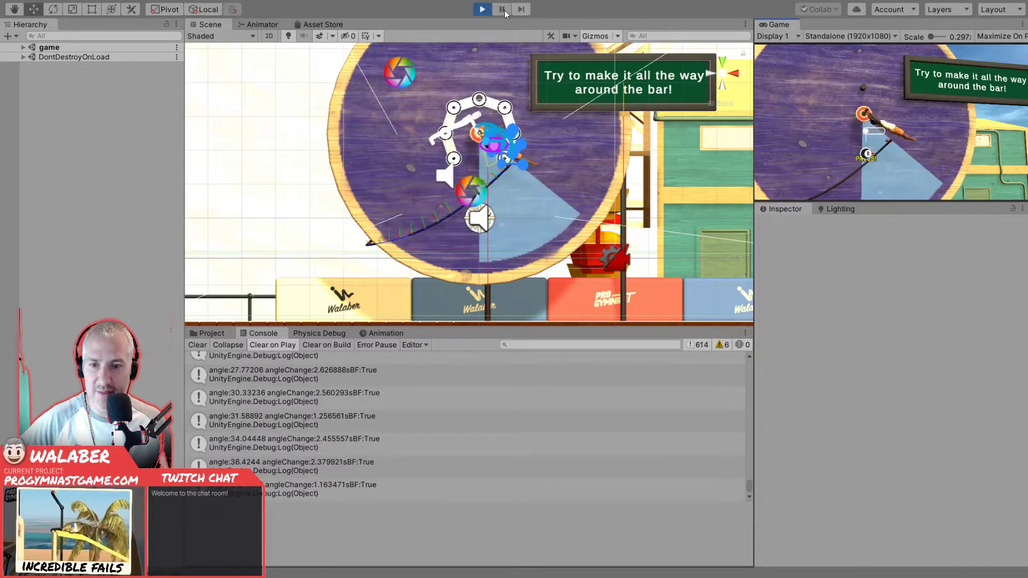
- Step frame by frame through the forward peak of the swing, checking the logged angleChange and sBF values as the direction reverses
{"action": "left_click", "coordinate": [521, 10]}
{"action": "left_click", "coordinate": [521, 9]}
{"action": "left_click", "coordinate": [521, 10]}
{"action": "left_click", "coordinate": [521, 9]}
{"action": "left_click", "coordinate": [522, 9]}
{"action": "left_click", "coordinate": [525, 11]}
{"action": "left_click", "coordinate": [525, 12]}
{"action": "left_click", "coordinate": [525, 11]}
{"action": "left_click", "coordinate": [525, 11]}
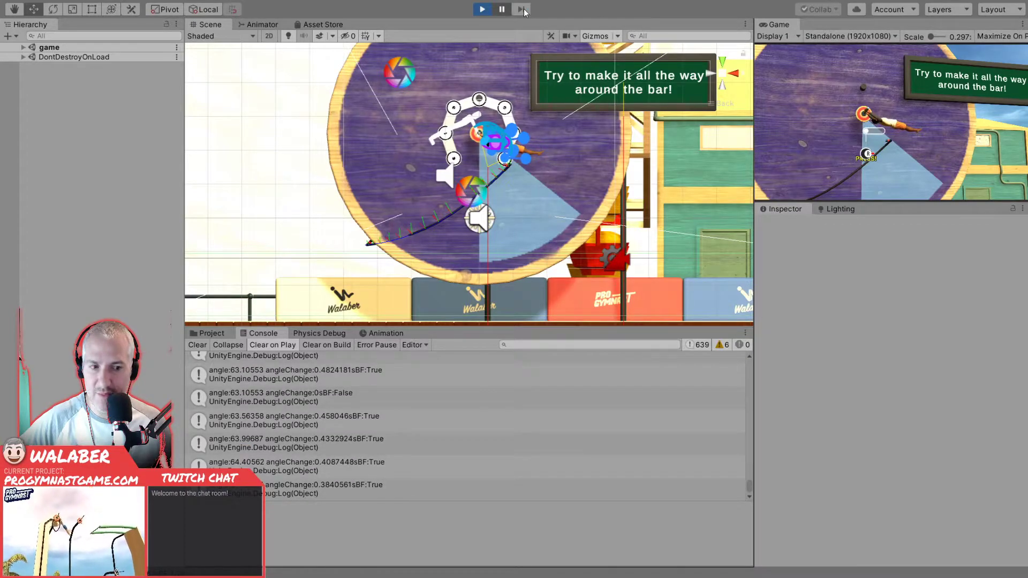
{"action": "left_click", "coordinate": [524, 12]}
{"action": "left_click", "coordinate": [524, 12]}
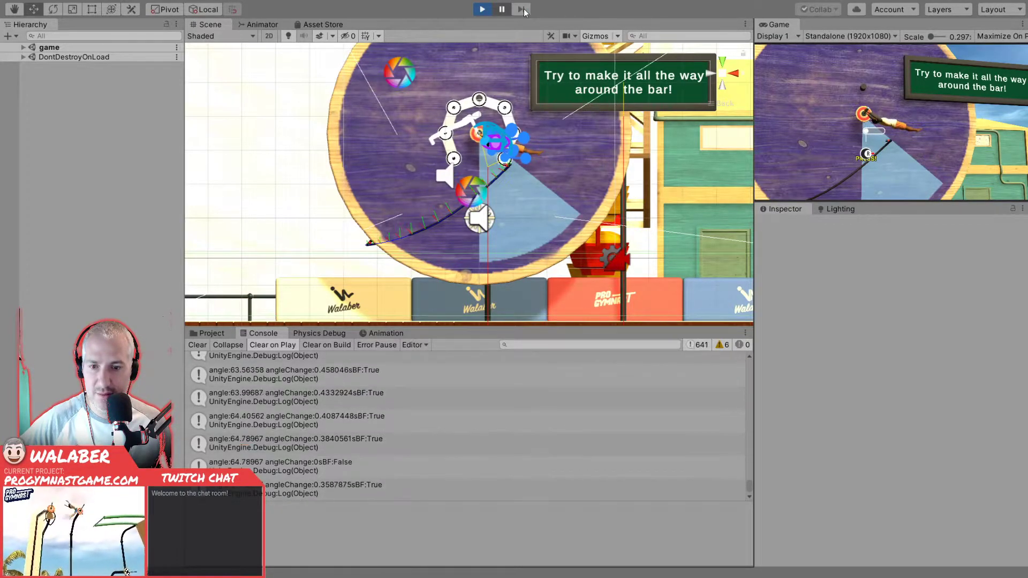
{"action": "left_click", "coordinate": [524, 9]}
{"action": "left_click", "coordinate": [524, 9]}
{"action": "left_click", "coordinate": [524, 8]}
{"action": "left_click", "coordinate": [523, 8]}
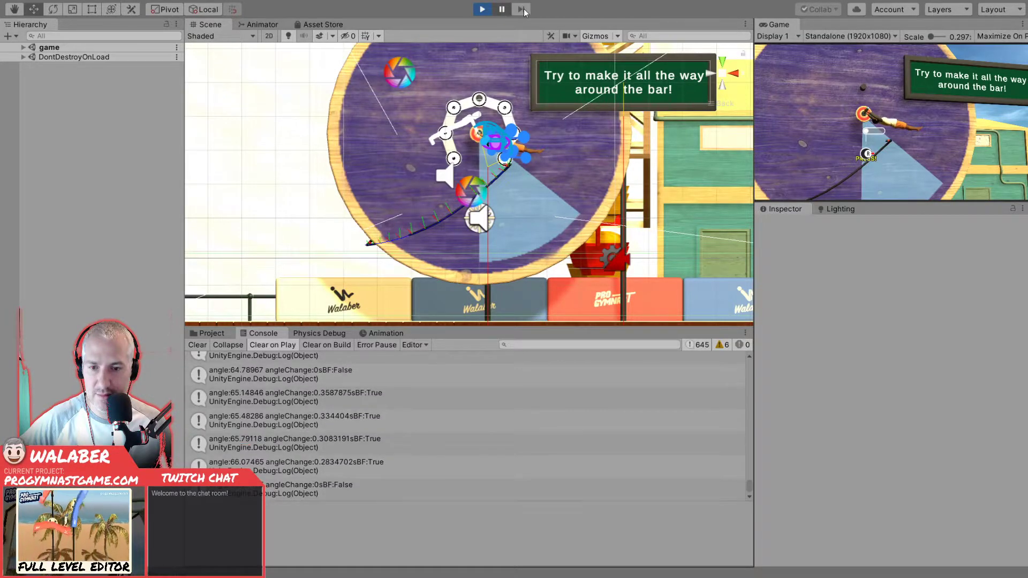
{"action": "left_click", "coordinate": [524, 9]}
{"action": "left_click", "coordinate": [523, 8]}
{"action": "left_click", "coordinate": [524, 9]}
{"action": "left_click", "coordinate": [524, 9]}
{"action": "left_click", "coordinate": [523, 9]}
{"action": "left_click", "coordinate": [524, 9]}
{"action": "left_click", "coordinate": [524, 8]}
{"action": "left_click", "coordinate": [523, 9]}
{"action": "left_click", "coordinate": [524, 8]}
{"action": "left_click", "coordinate": [523, 8]}
{"action": "left_click", "coordinate": [523, 9]}
{"action": "left_click", "coordinate": [524, 8]}
{"action": "left_click", "coordinate": [523, 9]}
{"action": "left_click", "coordinate": [523, 9]}
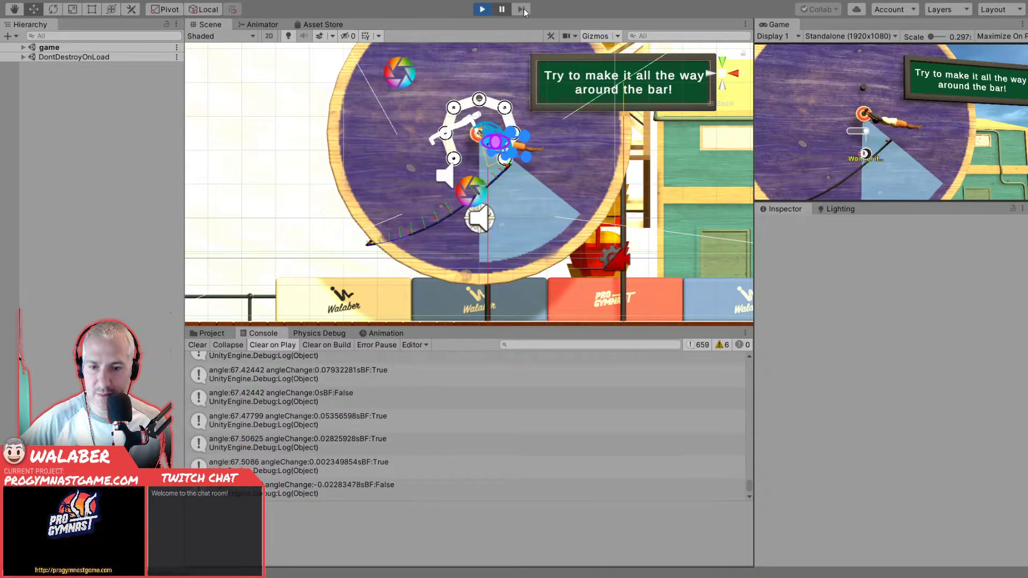
{"action": "left_click", "coordinate": [523, 9]}
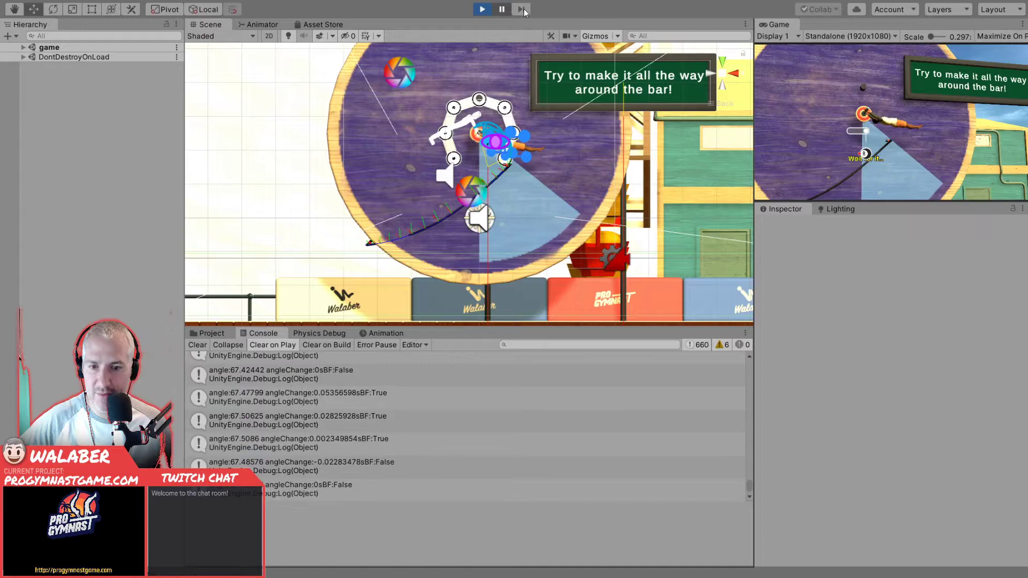
{"action": "left_click", "coordinate": [523, 8]}
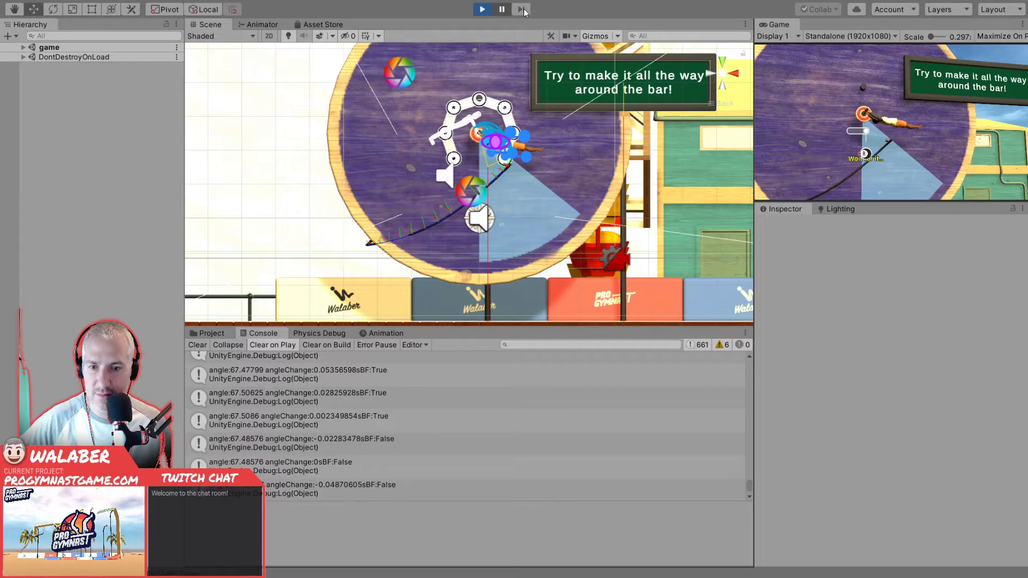
{"action": "left_click", "coordinate": [523, 8]}
{"action": "left_click", "coordinate": [524, 8]}
{"action": "left_click", "coordinate": [523, 9]}
{"action": "left_click", "coordinate": [524, 8]}
{"action": "left_click", "coordinate": [524, 9]}
{"action": "left_click", "coordinate": [523, 8]}
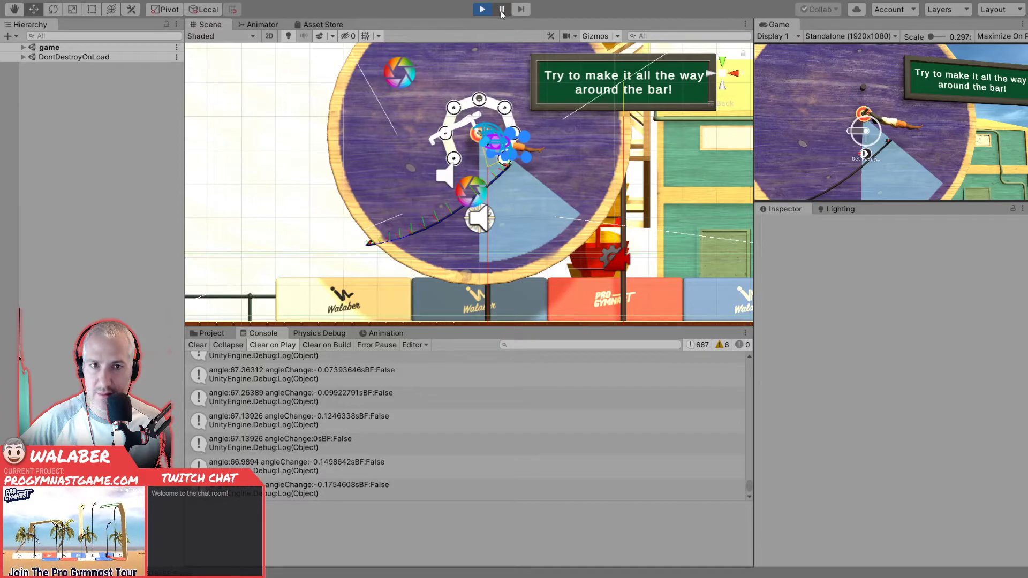
- Let the gymnast swing back, pause again, and step frame by frame through the direction reversal at the rear peak
{"action": "left_click", "coordinate": [502, 13]}
{"action": "left_click", "coordinate": [502, 13]}
{"action": "left_click", "coordinate": [516, 12]}
{"action": "left_click", "coordinate": [516, 11]}
{"action": "left_click", "coordinate": [516, 12]}
{"action": "left_click", "coordinate": [516, 12]}
{"action": "left_click", "coordinate": [516, 12]}
{"action": "left_click", "coordinate": [516, 12]}
{"action": "left_click", "coordinate": [516, 12]}
{"action": "left_click", "coordinate": [516, 12]}
{"action": "left_click", "coordinate": [516, 12]}
{"action": "left_click", "coordinate": [516, 12]}
{"action": "left_click", "coordinate": [516, 11]}
{"action": "left_click", "coordinate": [516, 12]}
{"action": "left_click", "coordinate": [516, 12]}
{"action": "left_click", "coordinate": [516, 12]}
{"action": "left_click", "coordinate": [516, 11]}
{"action": "left_click", "coordinate": [516, 12]}
{"action": "left_click", "coordinate": [516, 11]}
{"action": "left_click", "coordinate": [516, 12]}
{"action": "left_click", "coordinate": [516, 12]}
{"action": "left_click", "coordinate": [516, 12]}
{"action": "left_click", "coordinate": [516, 12]}
{"action": "left_click", "coordinate": [516, 12]}
{"action": "left_click", "coordinate": [516, 12]}
{"action": "left_click", "coordinate": [516, 12]}
{"action": "left_click", "coordinate": [516, 12]}
{"action": "left_click", "coordinate": [516, 12]}
{"action": "left_click", "coordinate": [516, 11]}
{"action": "left_click", "coordinate": [516, 12]}
{"action": "left_click", "coordinate": [516, 12]}
{"action": "left_click", "coordinate": [516, 12]}
{"action": "left_click", "coordinate": [516, 11]}
{"action": "left_click", "coordinate": [516, 12]}
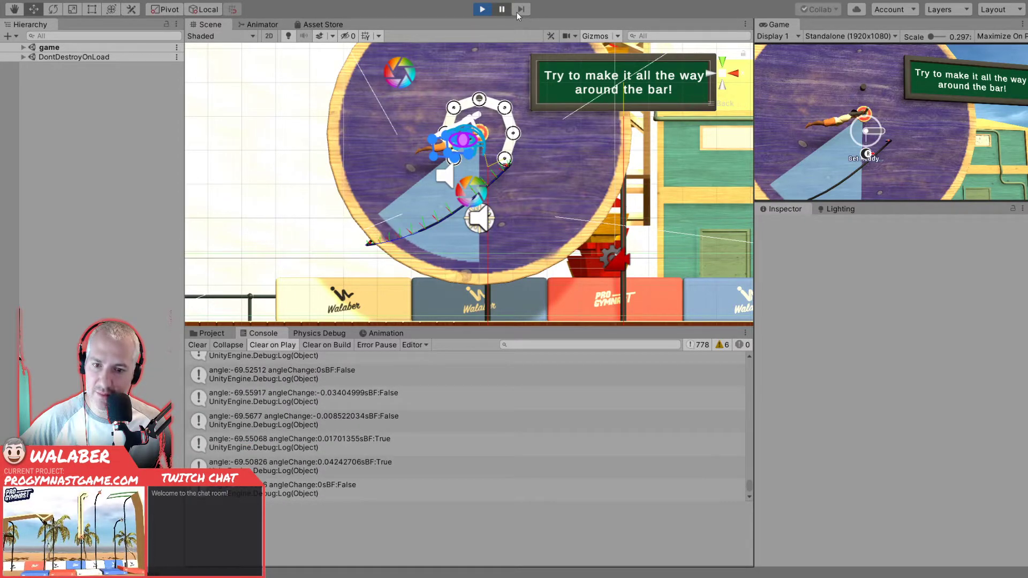
{"action": "left_click", "coordinate": [516, 11]}
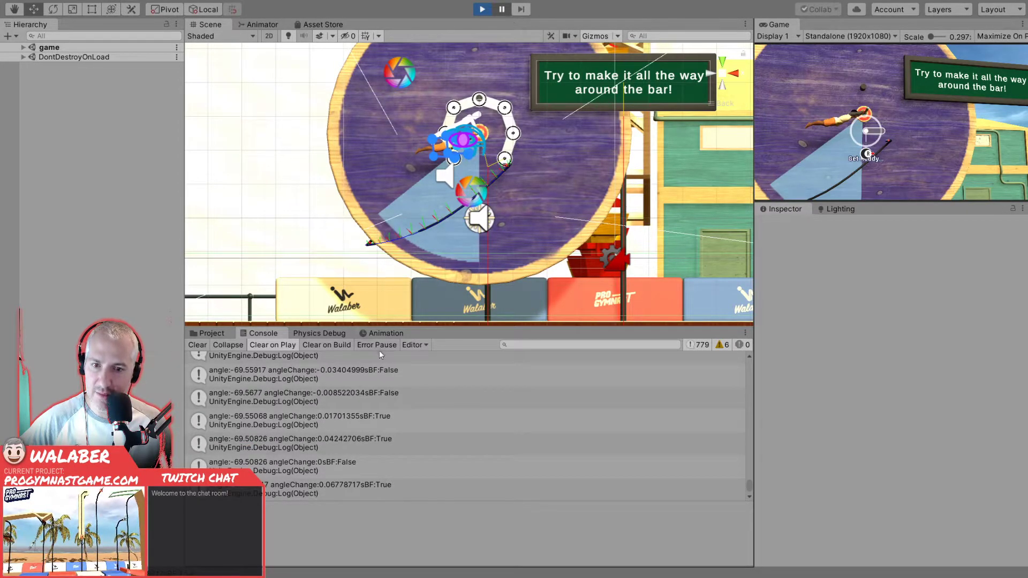
- Compare the consecutive Console entries where angleChange switches sign at the rear peak of the swing
{"action": "left_click", "coordinate": [374, 376]}
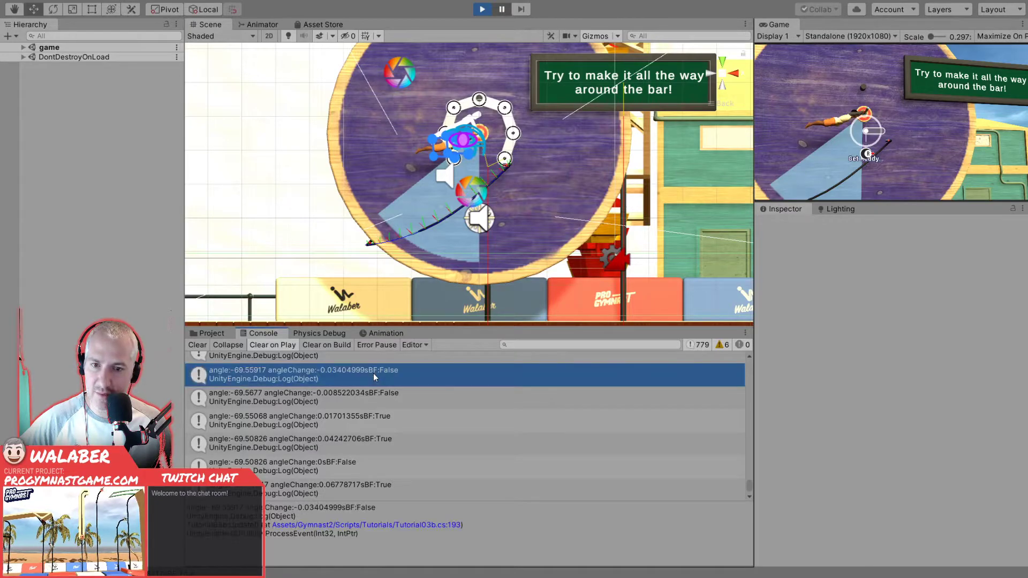
{"action": "left_click", "coordinate": [391, 396]}
{"action": "left_click", "coordinate": [391, 421]}
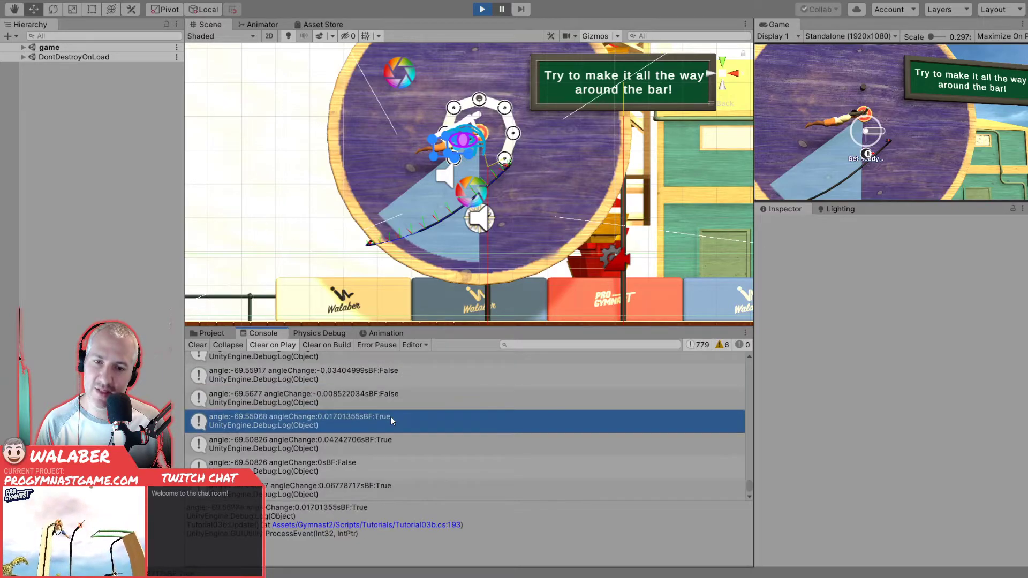
- Inspect the Console entries logged right after the swing reverses at the rear peak
{"action": "left_click", "coordinate": [395, 443]}
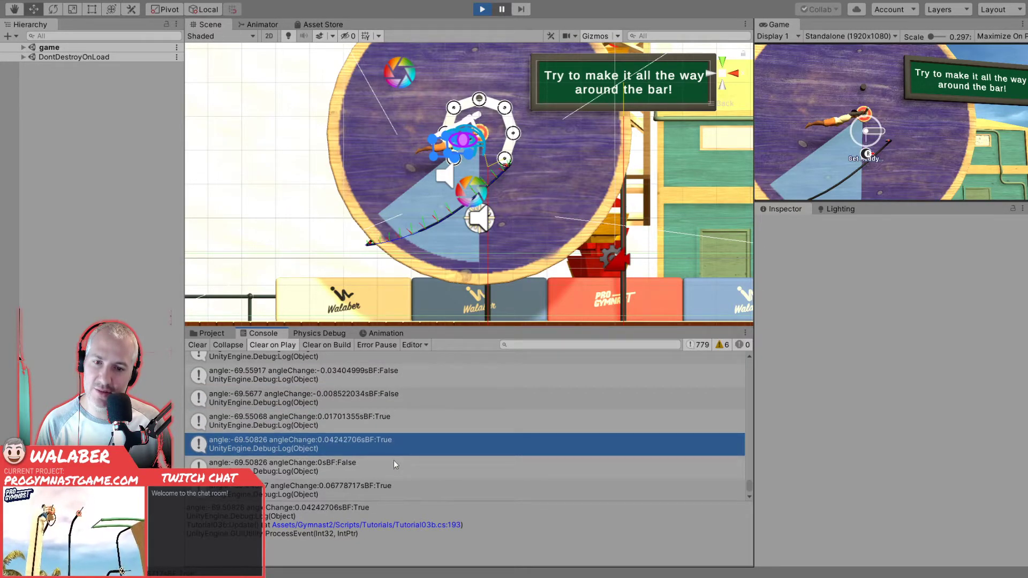
{"action": "left_click", "coordinate": [390, 467]}
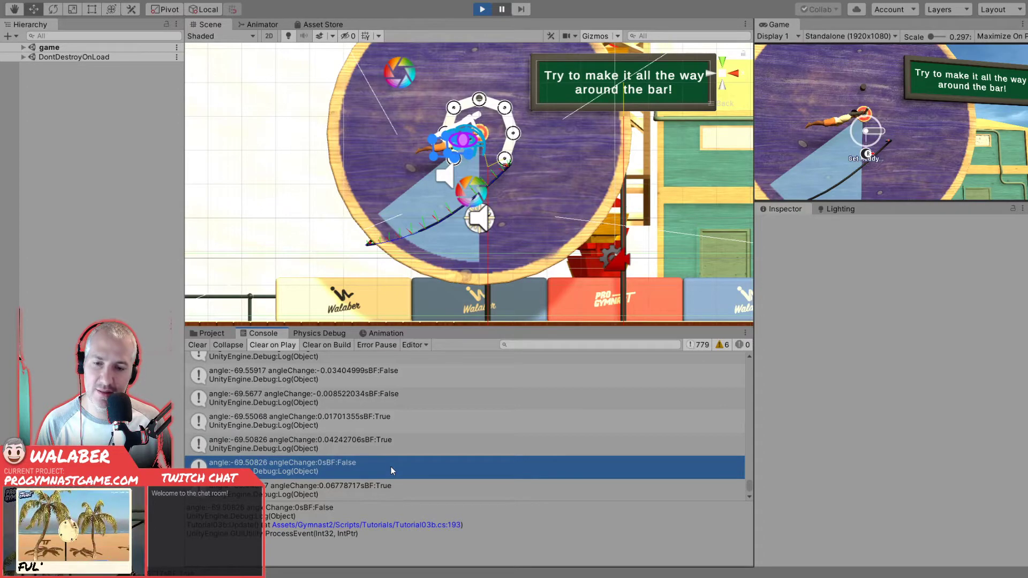
{"action": "left_click", "coordinate": [401, 487]}
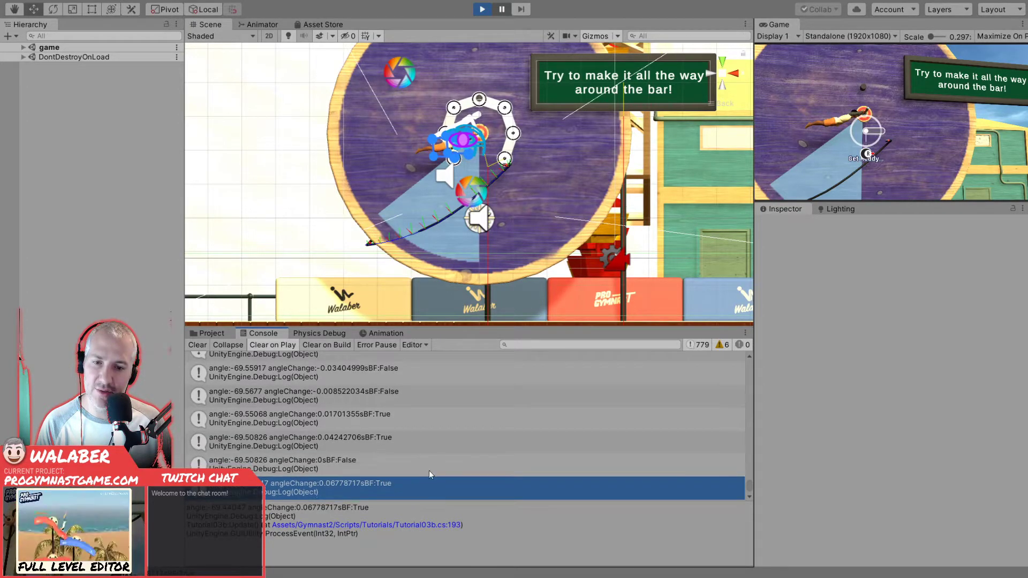
- Advance the paused game four frames past the rear peak and inspect the newest logged angle entry
{"action": "left_click", "coordinate": [521, 12]}
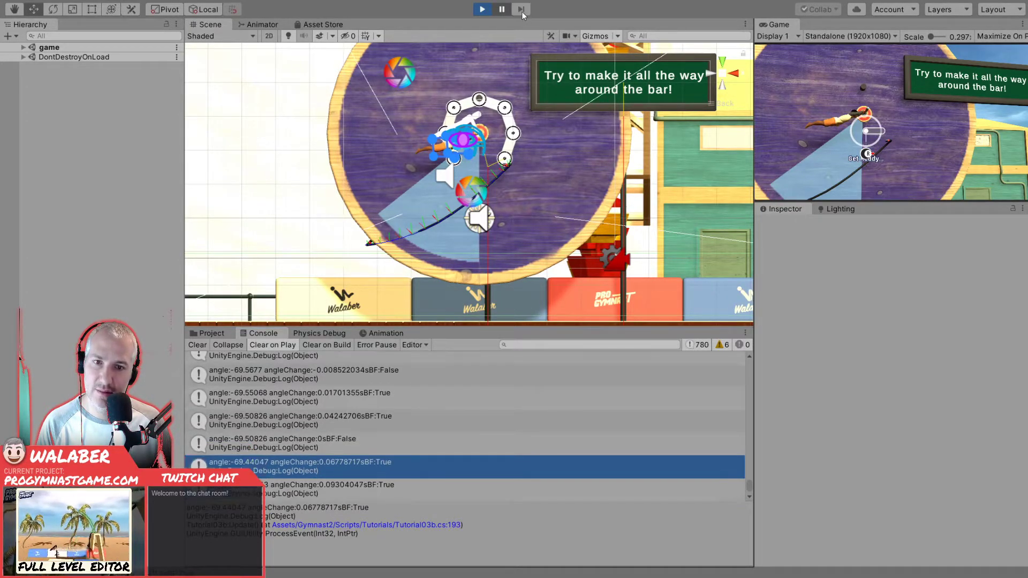
{"action": "left_click", "coordinate": [522, 13]}
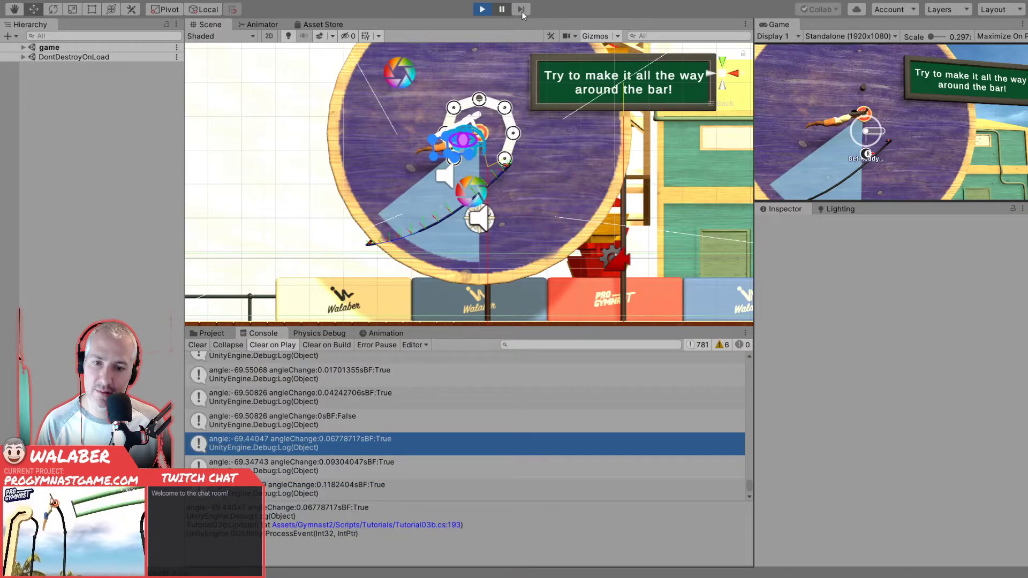
{"action": "left_click", "coordinate": [522, 12]}
{"action": "left_click", "coordinate": [522, 13]}
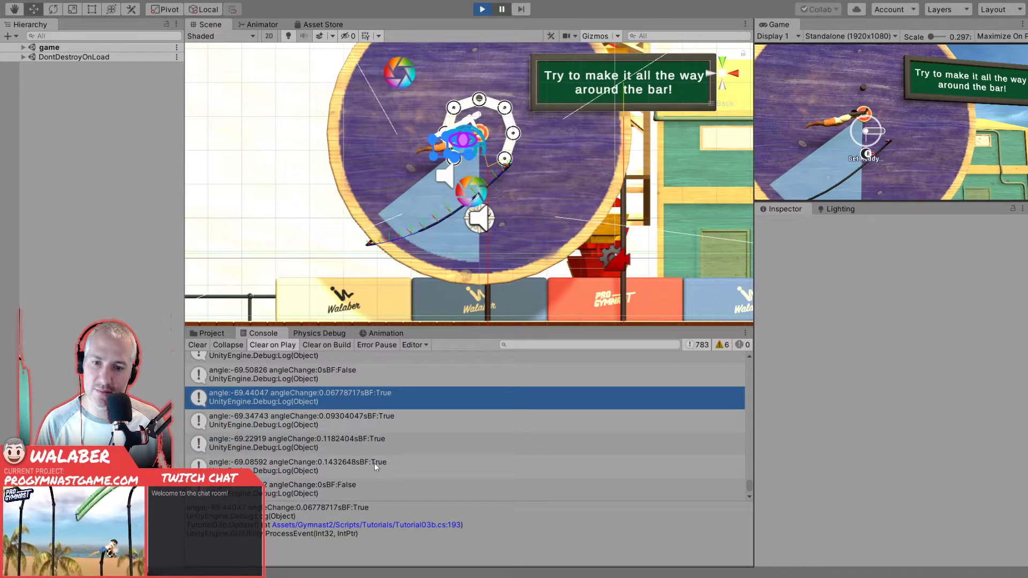
{"action": "left_click", "coordinate": [377, 489]}
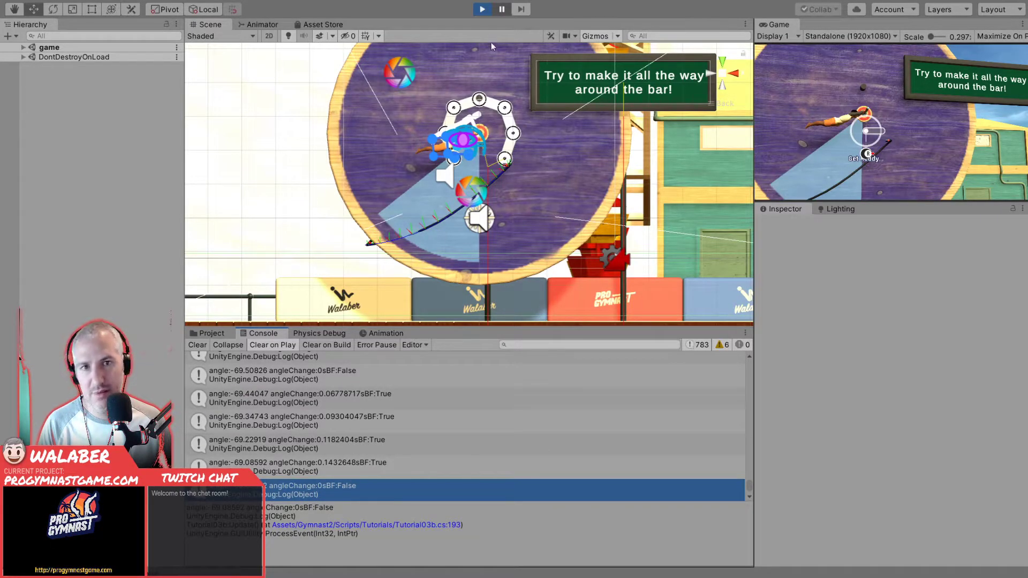
- Advance the paused game several more frames and stop play mode
{"action": "left_click", "coordinate": [522, 9]}
{"action": "left_click", "coordinate": [521, 10]}
{"action": "left_click", "coordinate": [522, 9]}
{"action": "left_click", "coordinate": [521, 9]}
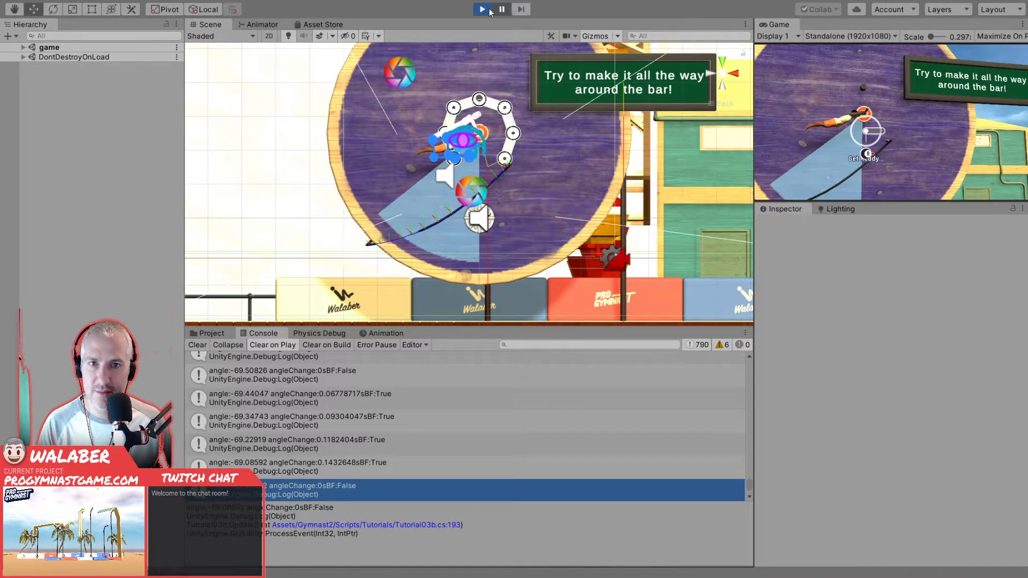
{"action": "left_click", "coordinate": [482, 9]}
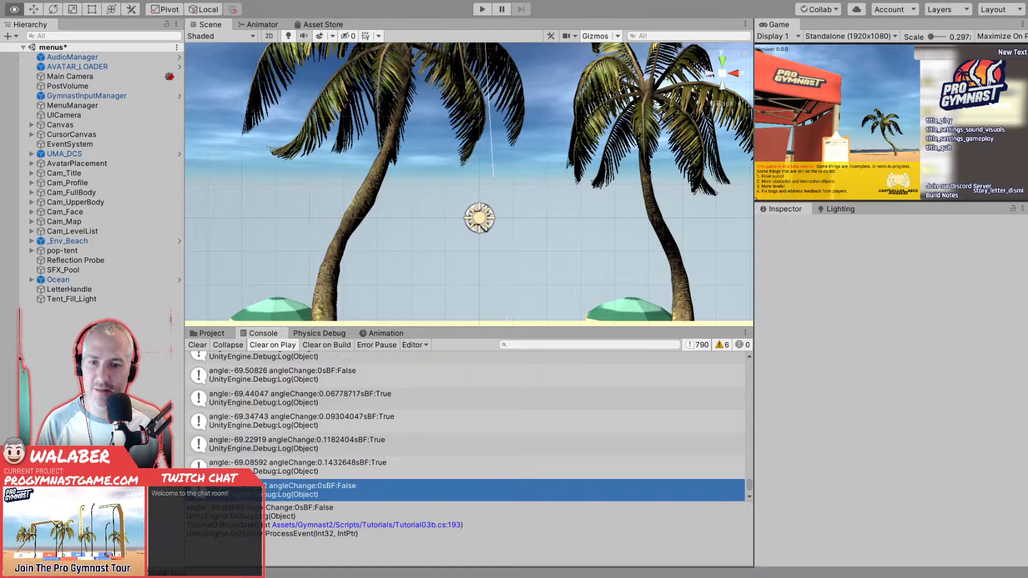
- Switch to Visual Studio Code and go through Tutorial03b.cs from the start of the file to its private field declarations
{"action": "key", "text": "alt+Tab"}
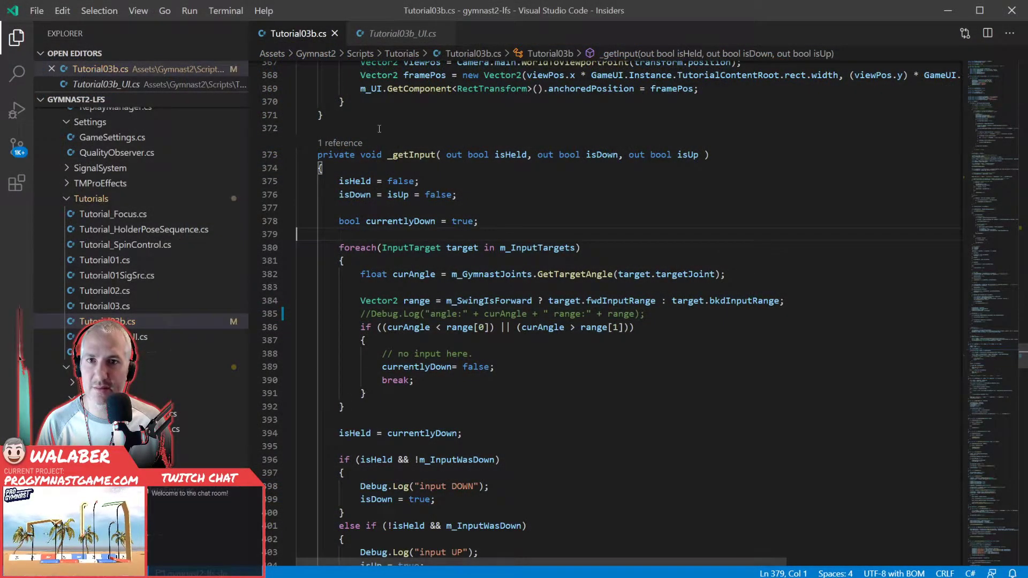
{"action": "scroll", "coordinate": [415, 216], "scroll_direction": "up", "scroll_amount": 15}
{"action": "scroll", "coordinate": [414, 217], "scroll_direction": "up", "scroll_amount": 14}
{"action": "left_click", "coordinate": [415, 217]}
{"action": "key", "text": "Page_Up"}
{"action": "key", "text": "Page_Up"}
{"action": "key", "text": "Page_Up"}
{"action": "key", "text": "Page_Up"}
{"action": "key", "text": "Page_Up"}
{"action": "key", "text": "Page_Up"}
{"action": "key", "text": "Page_Up"}
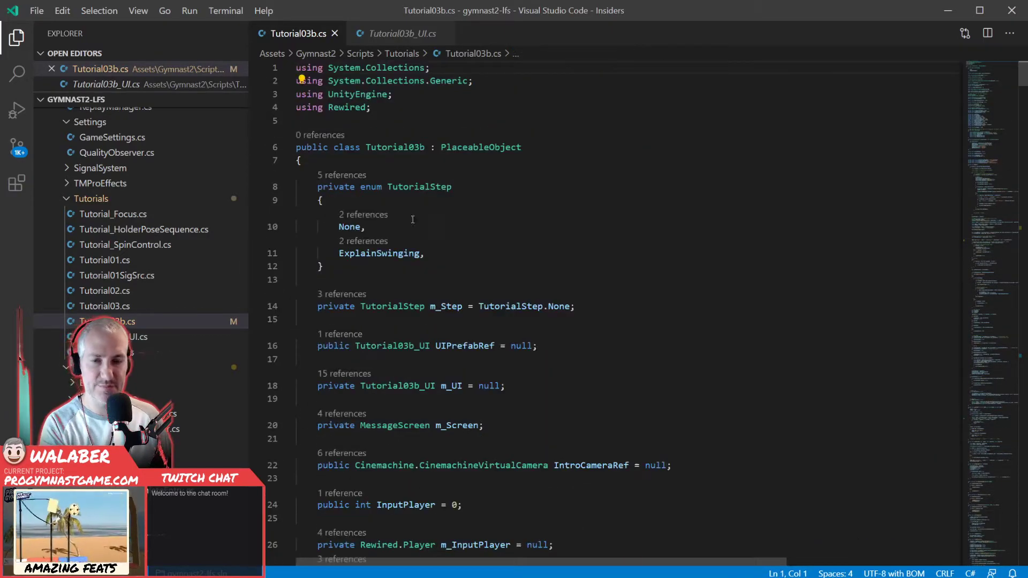
{"action": "left_click", "coordinate": [403, 288]}
{"action": "scroll", "coordinate": [375, 285], "scroll_direction": "down", "scroll_amount": 5}
{"action": "scroll", "coordinate": [368, 284], "scroll_direction": "down", "scroll_amount": 5}
{"action": "scroll", "coordinate": [371, 278], "scroll_direction": "down", "scroll_amount": 3}
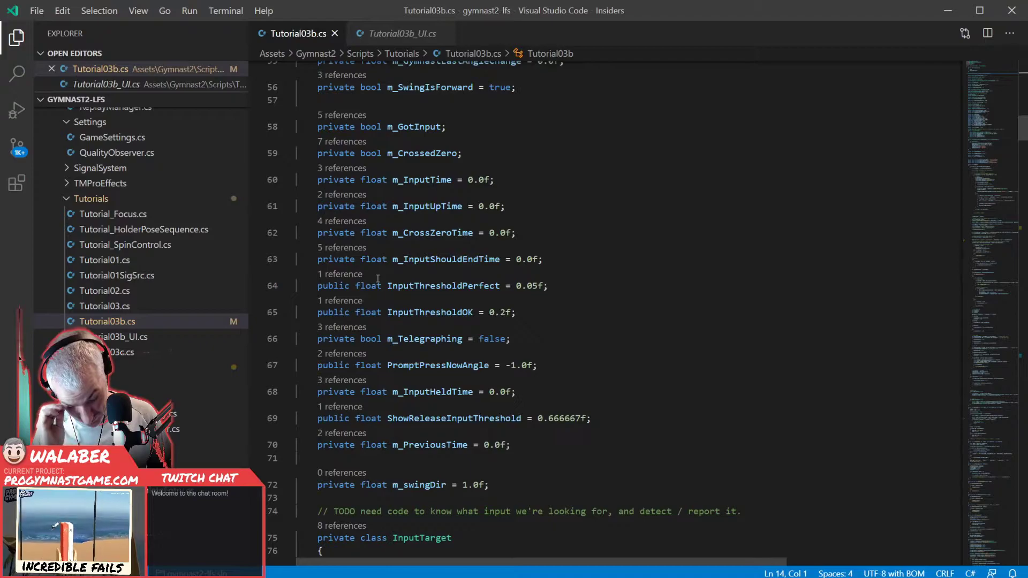
- Declare a private float m_GymnastAngle initialised to 0.0f directly above m_GymnastLastAngle, and save the file
{"action": "left_click", "coordinate": [569, 243]}
{"action": "scroll", "coordinate": [569, 245], "scroll_direction": "up", "scroll_amount": 2}
{"action": "left_click", "coordinate": [547, 96]}
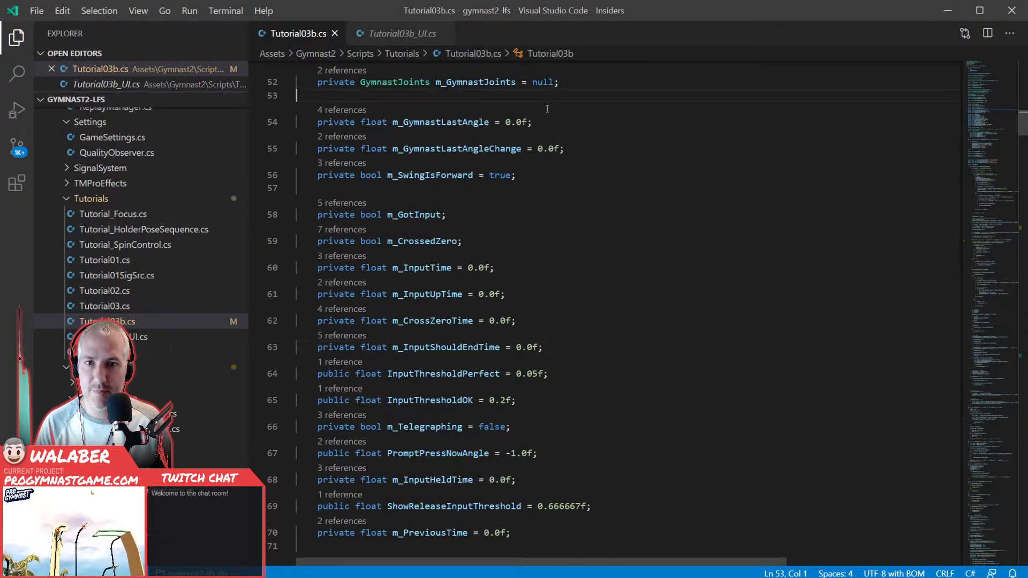
{"action": "key", "text": "Return"}
{"action": "type", "text": "private float m_"}
{"action": "type", "text": "Gmy"}
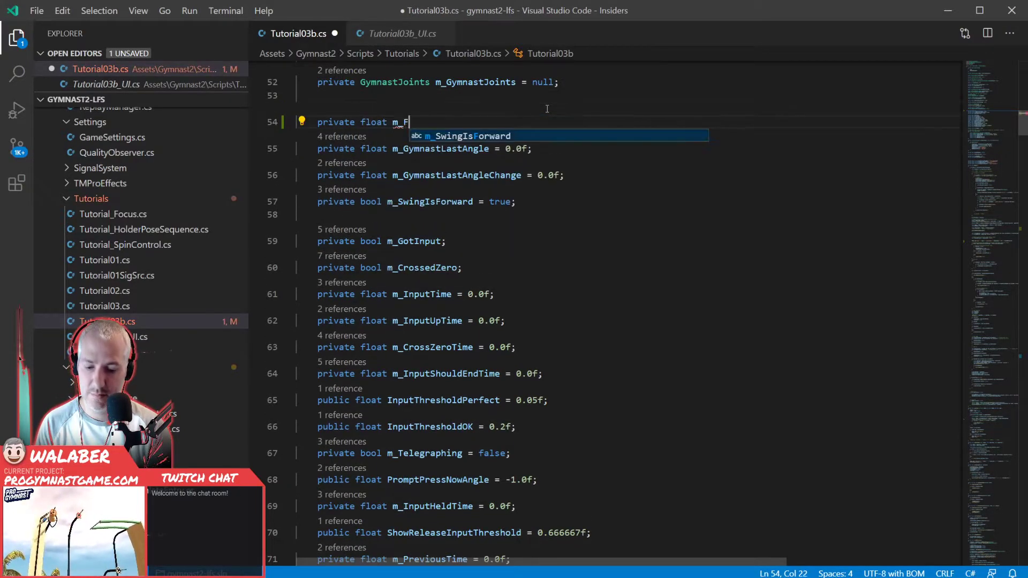
{"action": "key", "text": "BackSpace"}
{"action": "key", "text": "BackSpace"}
{"action": "type", "text": "ymnastAngl"}
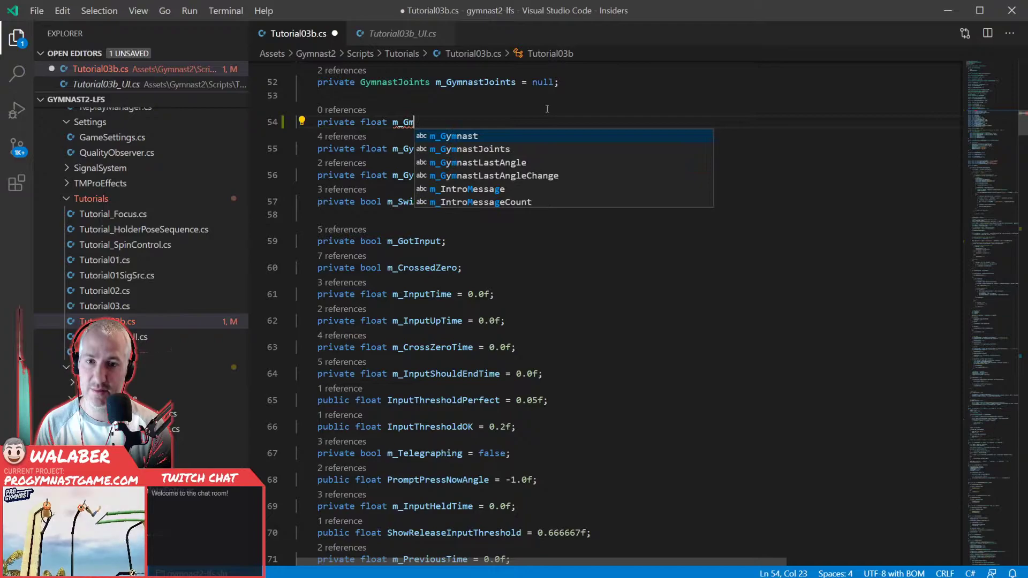
{"action": "type", "text": "e = 0.0f;"}
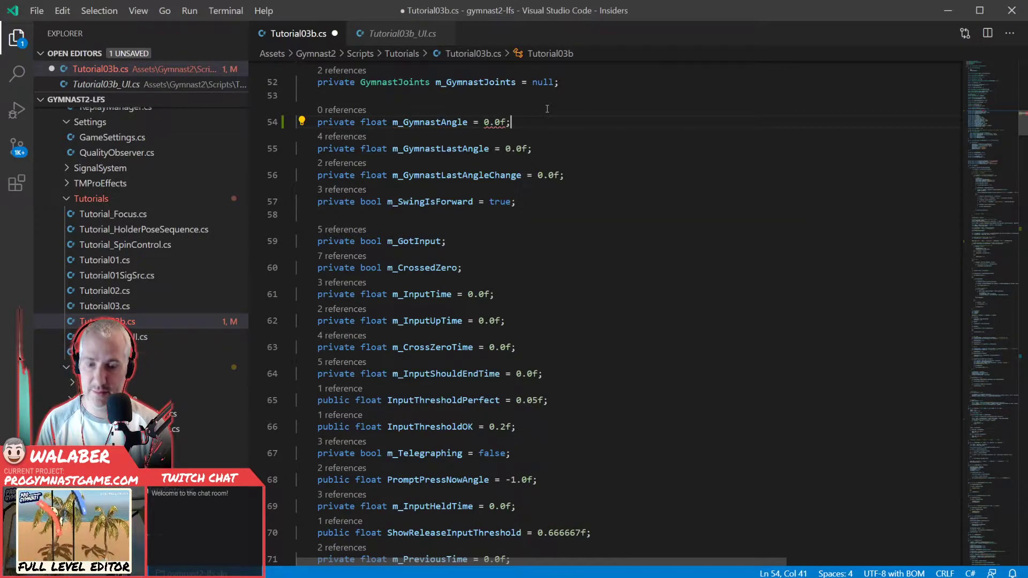
{"action": "key", "text": "ctrl+s"}
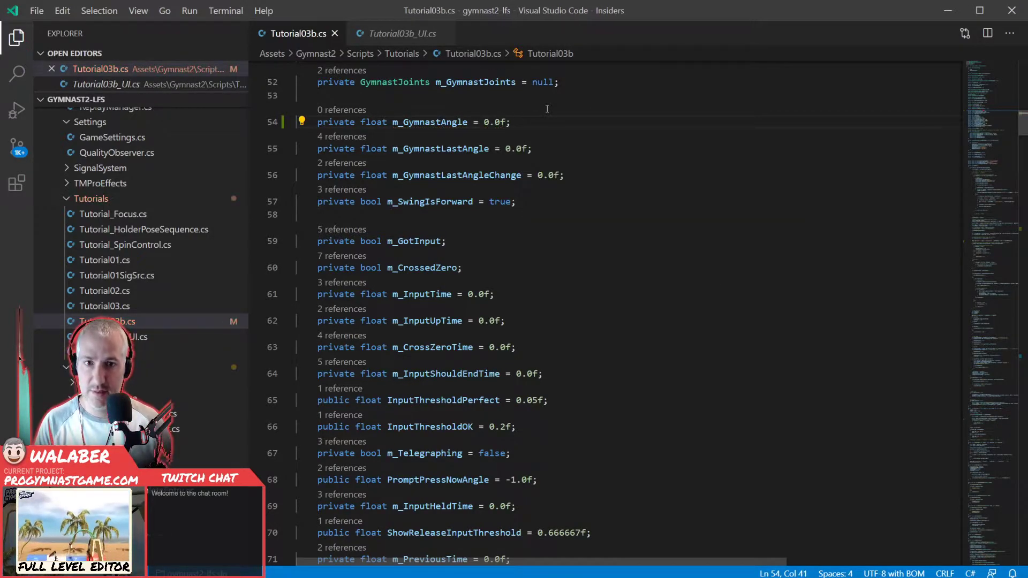
- Review the gymnast angle fields and locate the code in Update() that computes the current angle
{"action": "double_click", "coordinate": [435, 122]}
{"action": "left_click", "coordinate": [445, 138]}
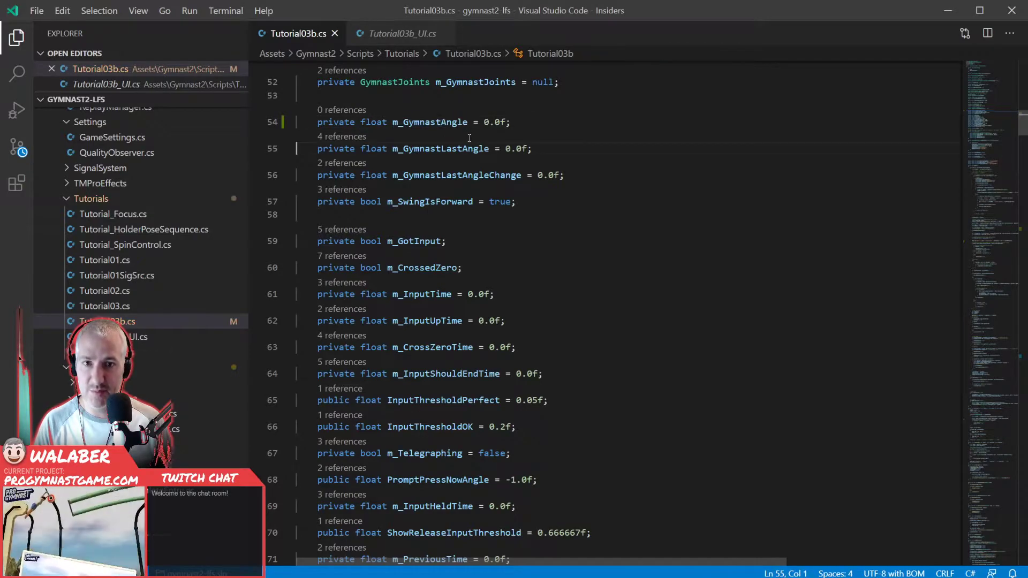
{"action": "scroll", "coordinate": [483, 327], "scroll_direction": "down", "scroll_amount": 10}
{"action": "scroll", "coordinate": [483, 326], "scroll_direction": "up", "scroll_amount": 10}
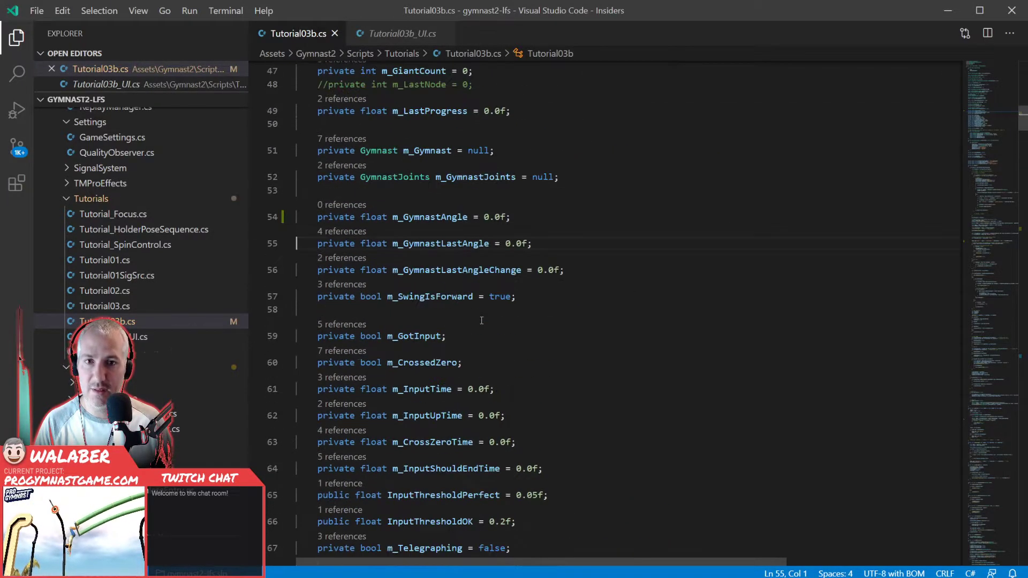
{"action": "left_click", "coordinate": [522, 348]}
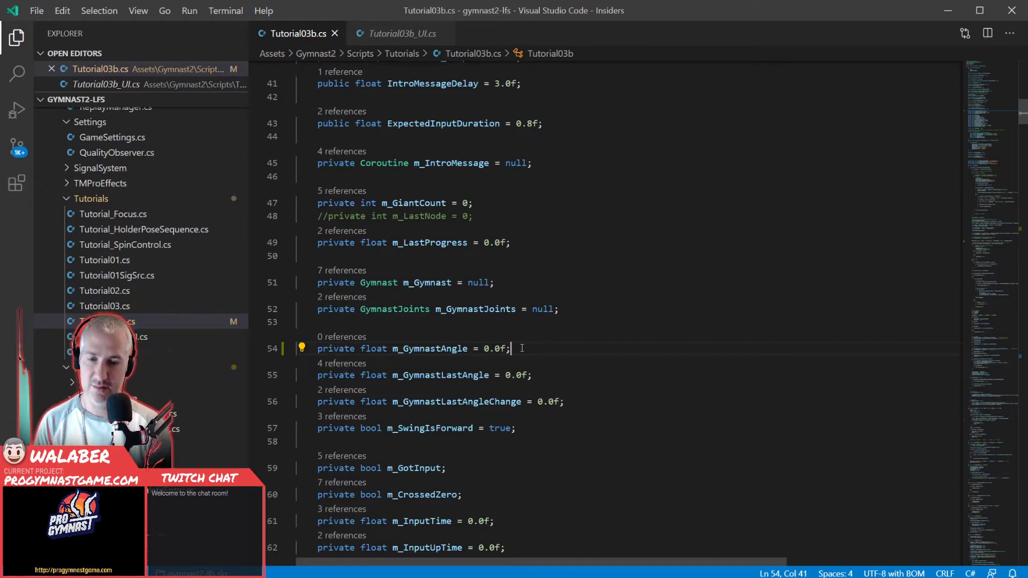
{"action": "double_click", "coordinate": [449, 349]}
{"action": "scroll", "coordinate": [471, 338], "scroll_direction": "down", "scroll_amount": 15}
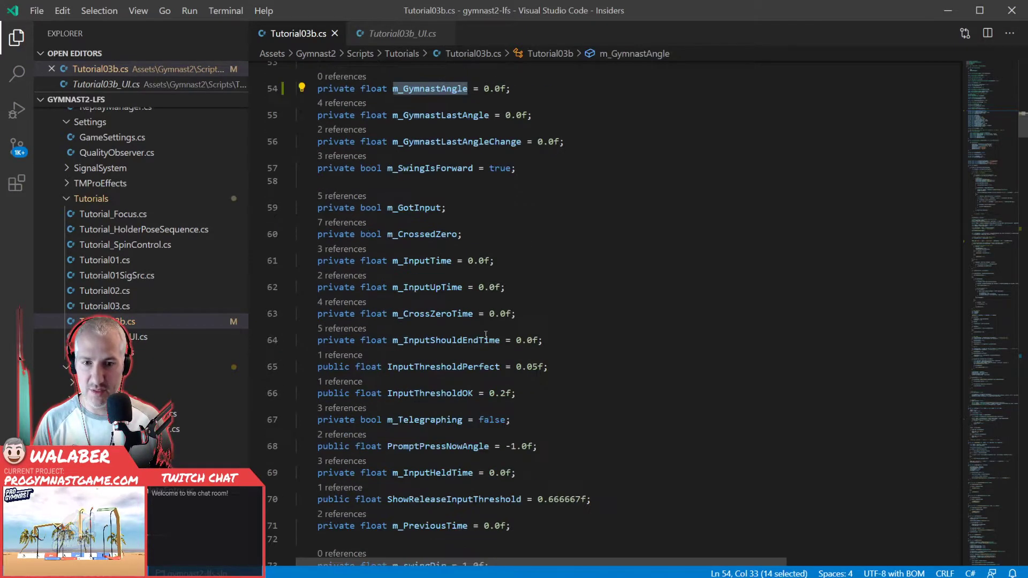
{"action": "scroll", "coordinate": [475, 331], "scroll_direction": "down", "scroll_amount": 20}
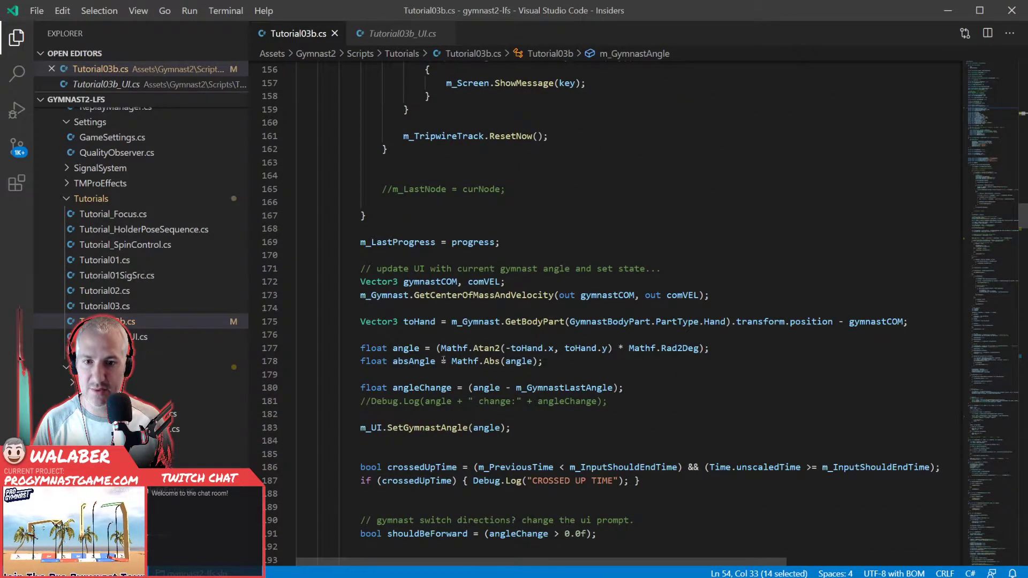
- Below the Atan2 angle calculation in Update(), add m_GymnastAngle = Mathf.Lerp(m_GymnastAngle, angle, 0.25f);
{"action": "left_click", "coordinate": [726, 348]}
{"action": "key", "text": "Return"}
{"action": "key", "text": "Return"}
{"action": "key", "text": "Up"}
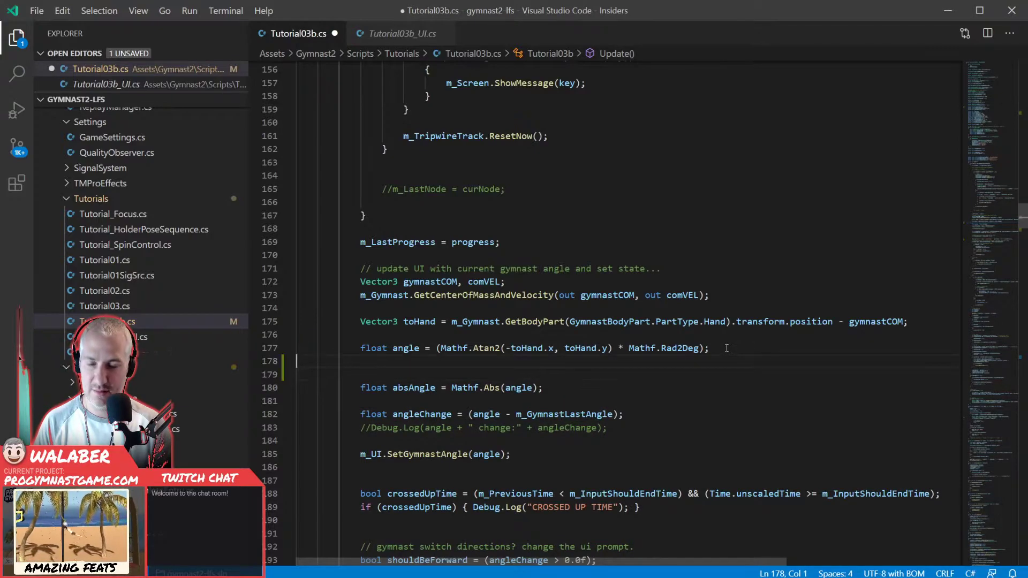
{"action": "key", "text": "Return"}
{"action": "type", "text": "m_GymnastAngle"}
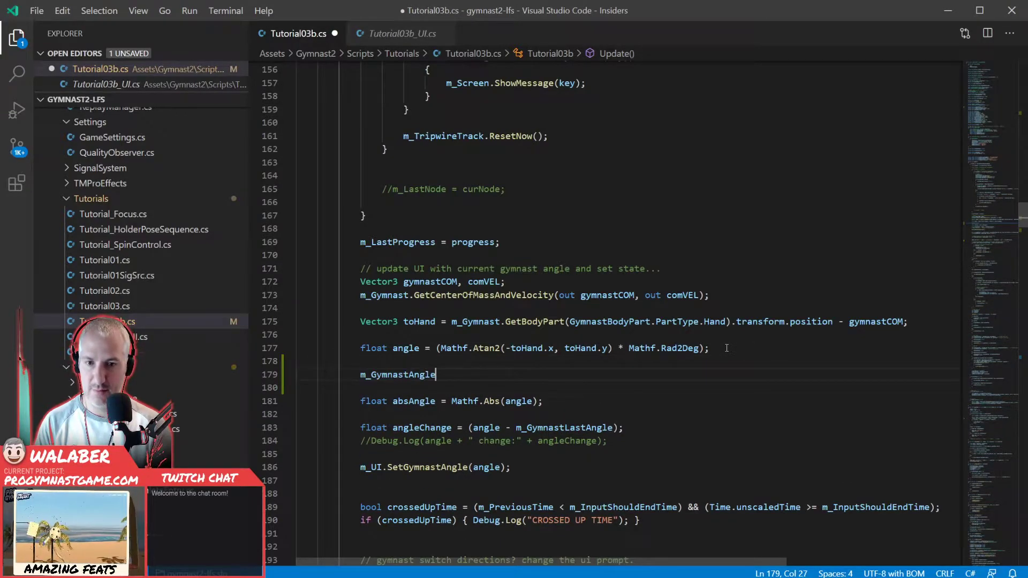
{"action": "type", "text": " = Mathf."}
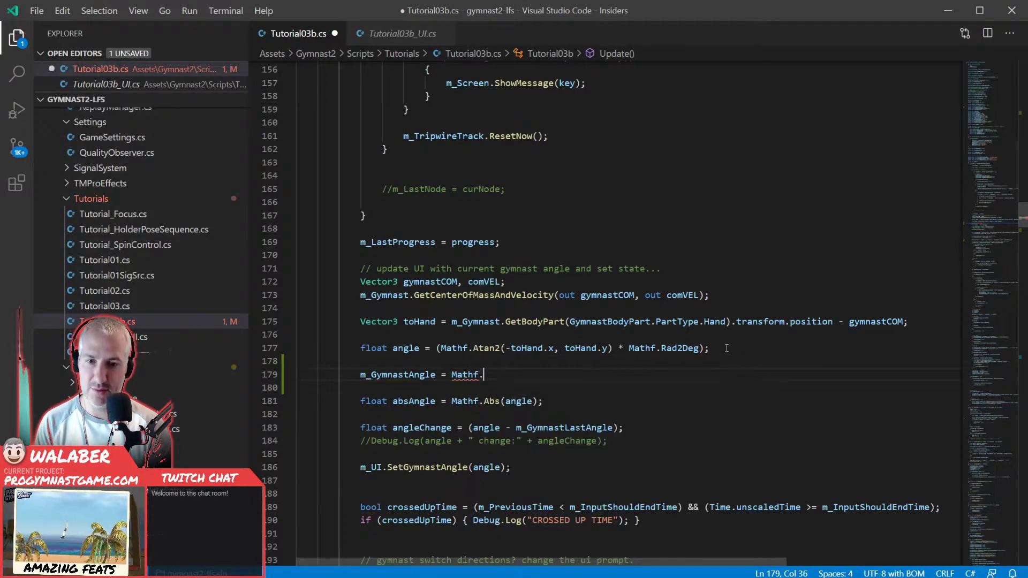
{"action": "type", "text": "ler(m_gy"}
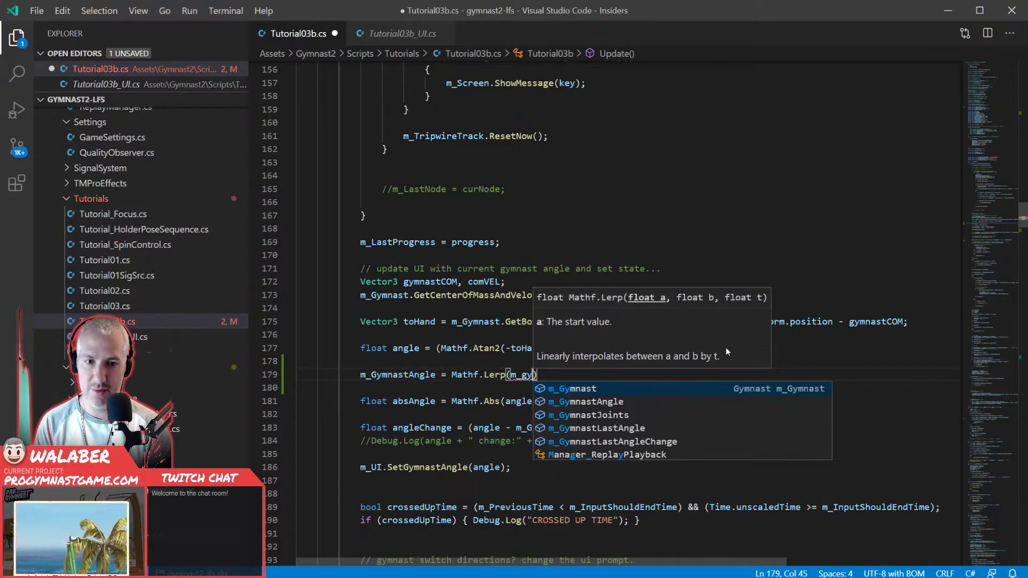
{"action": "key", "text": "Down"}
{"action": "key", "text": "Tab"}
{"action": "type", "text": ", ag"}
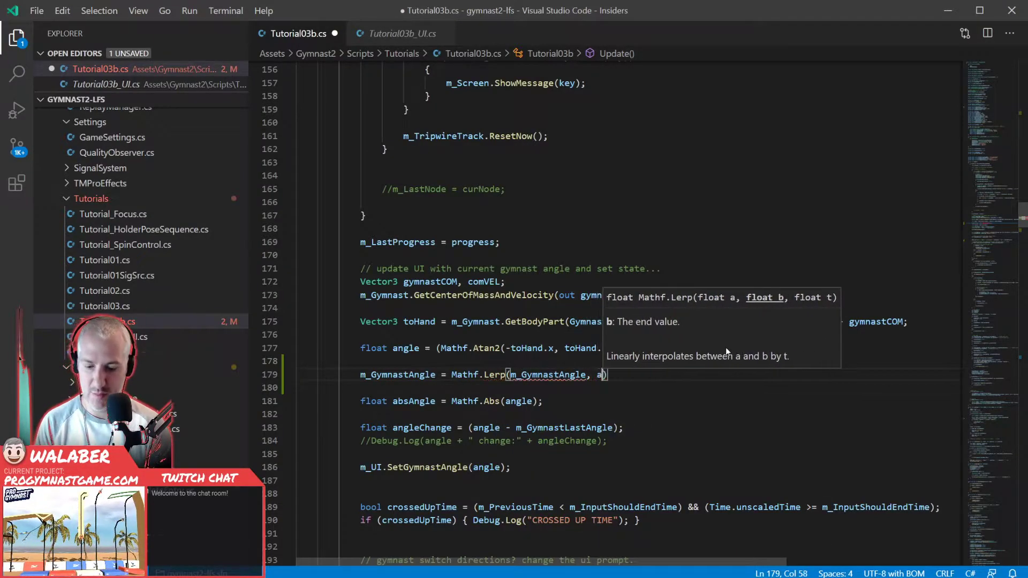
{"action": "key", "text": "Tab"}
{"action": "type", "text": ", "}
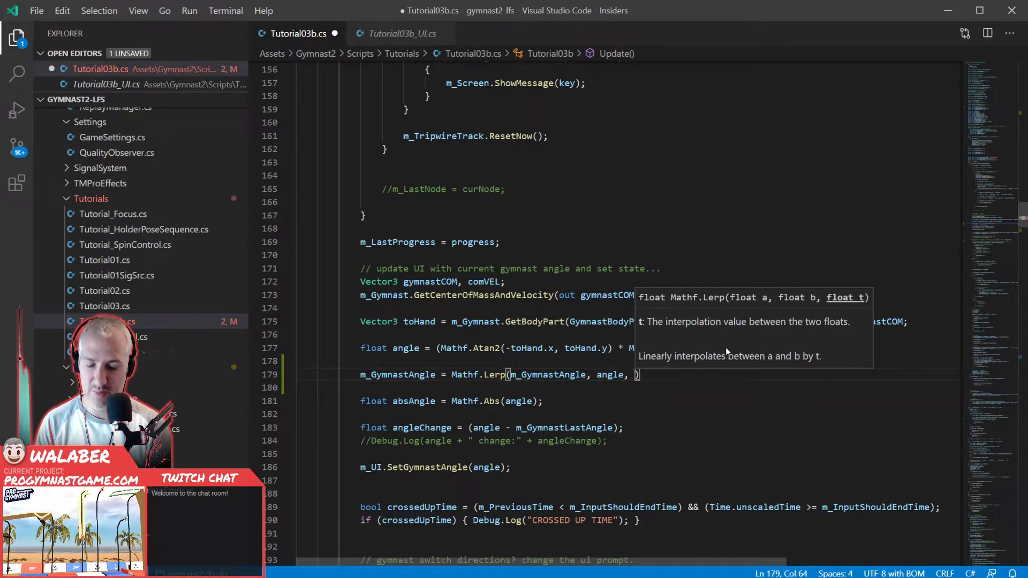
{"action": "type", "text": "0.25f);"}
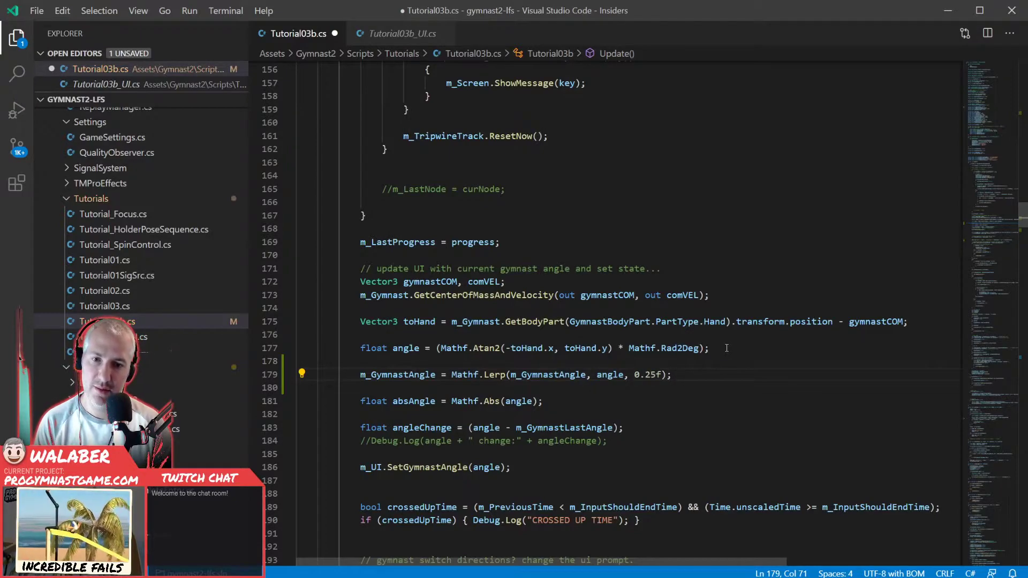
- Make absAngle take the absolute value of m_GymnastAngle, and remove the blank line between it and the Lerp line
{"action": "double_click", "coordinate": [382, 374]}
{"action": "key", "text": "ctrl+c"}
{"action": "double_click", "coordinate": [517, 401]}
{"action": "key", "text": "ctrl+v"}
{"action": "left_click", "coordinate": [450, 387]}
{"action": "key", "text": "BackSpace"}
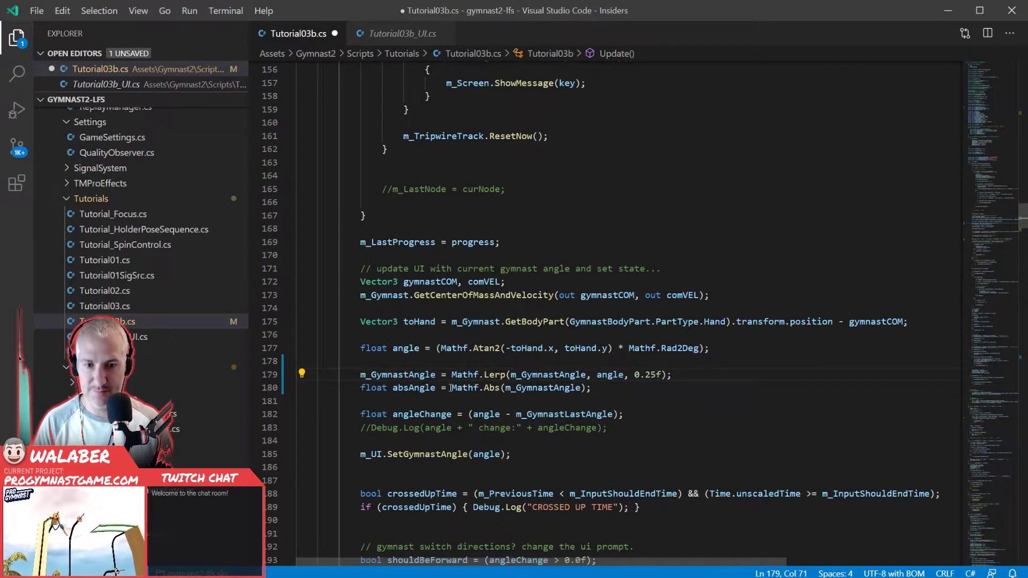
- Replace angle with m_GymnastAngle in the angleChange calculation
{"action": "double_click", "coordinate": [397, 374]}
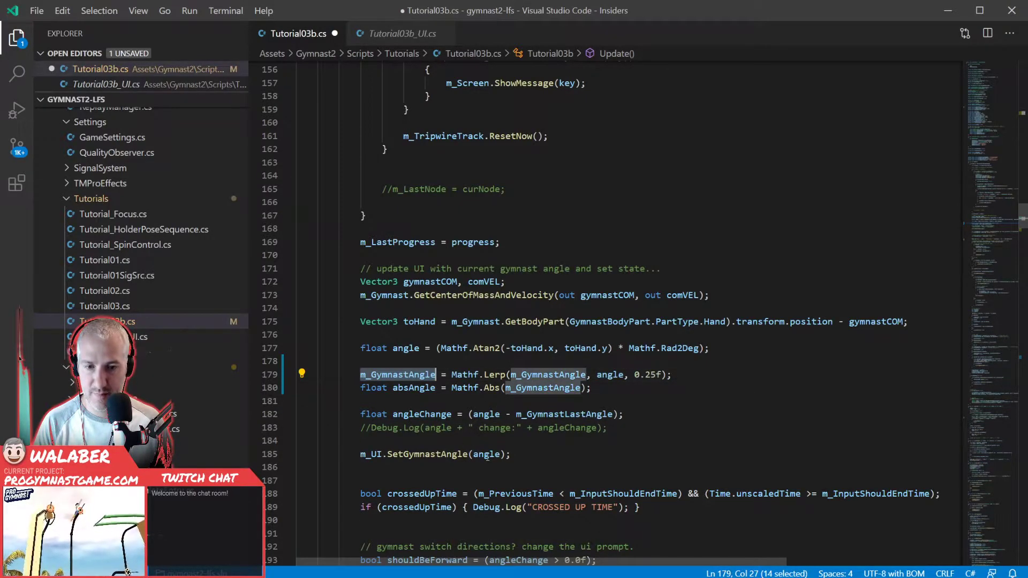
{"action": "double_click", "coordinate": [486, 454]}
{"action": "double_click", "coordinate": [486, 414]}
{"action": "key", "text": "ctrl+v"}
- Pass m_GymnastAngle instead of angle to both the m_UI.SetGymnastAngle call and the active angle Debug.Log line
{"action": "scroll", "coordinate": [487, 433], "scroll_direction": "down", "scroll_amount": 1}
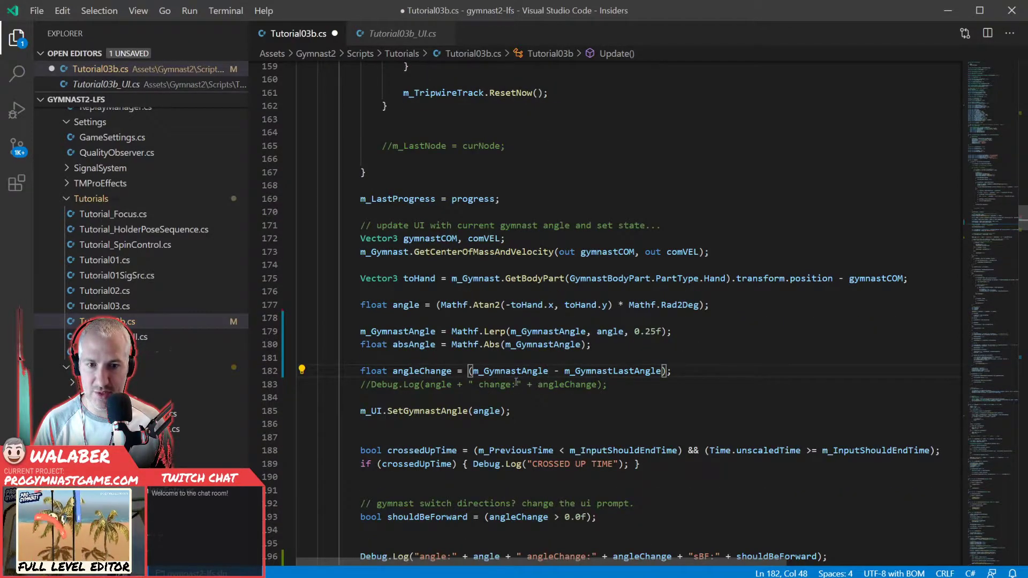
{"action": "double_click", "coordinate": [486, 410]}
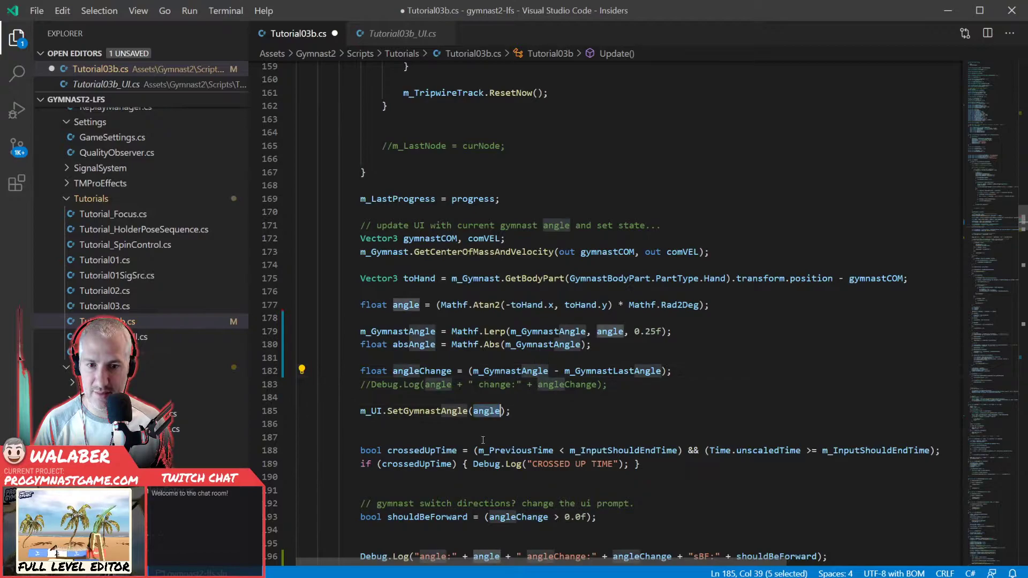
{"action": "key", "text": "ctrl+v"}
{"action": "scroll", "coordinate": [474, 436], "scroll_direction": "down", "scroll_amount": 2}
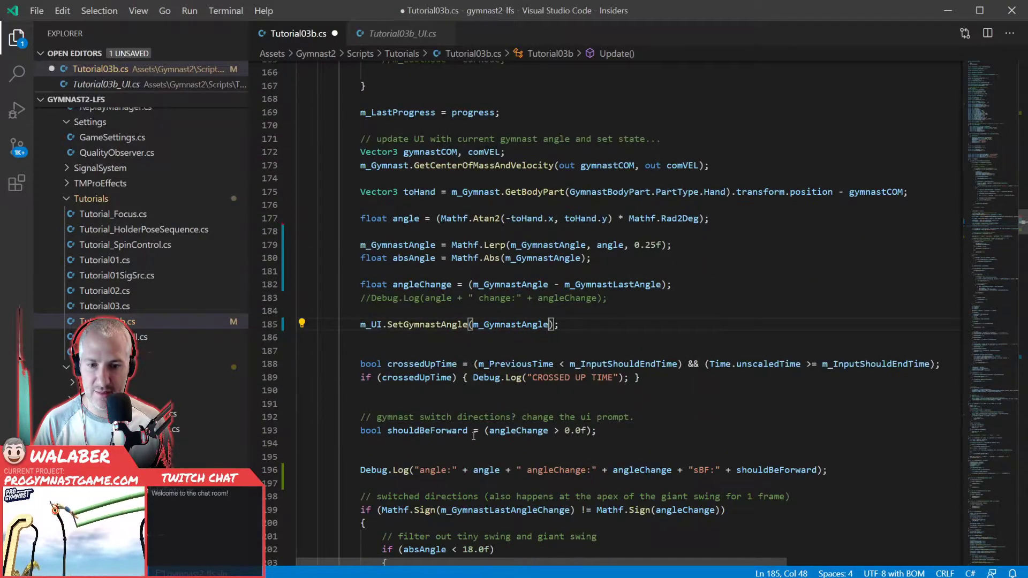
{"action": "double_click", "coordinate": [487, 465]}
{"action": "key", "text": "ctrl+v"}
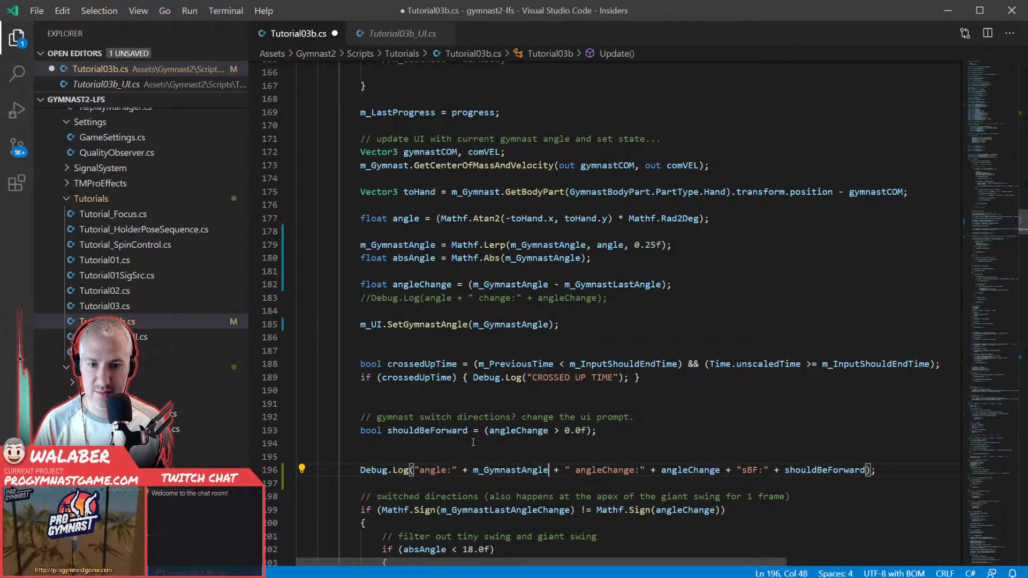
- Make the shouldBeForward comparison read angleChange >= 0.0f and save Tutorial03b.cs
{"action": "left_click", "coordinate": [563, 430]}
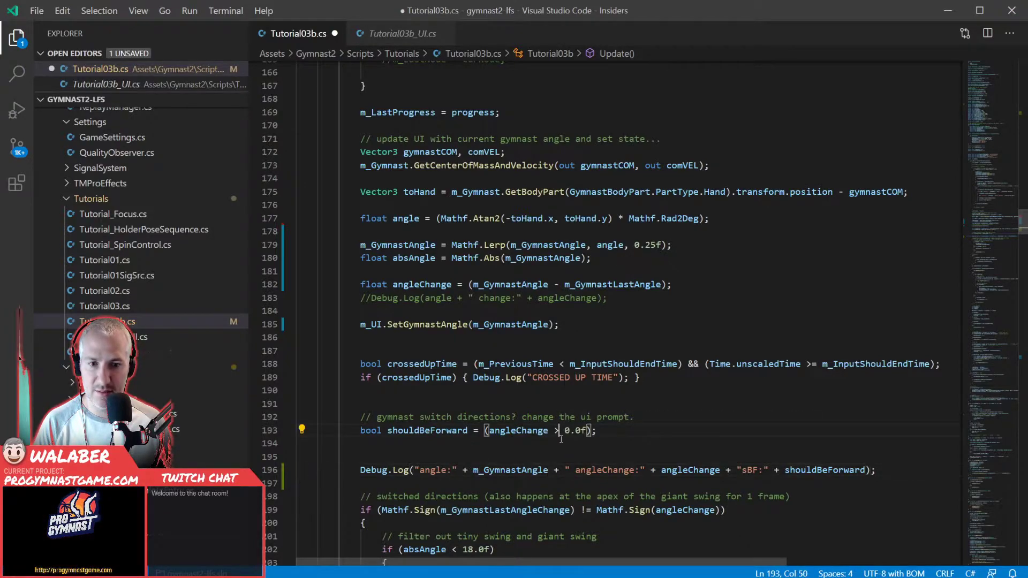
{"action": "type", "text": "="}
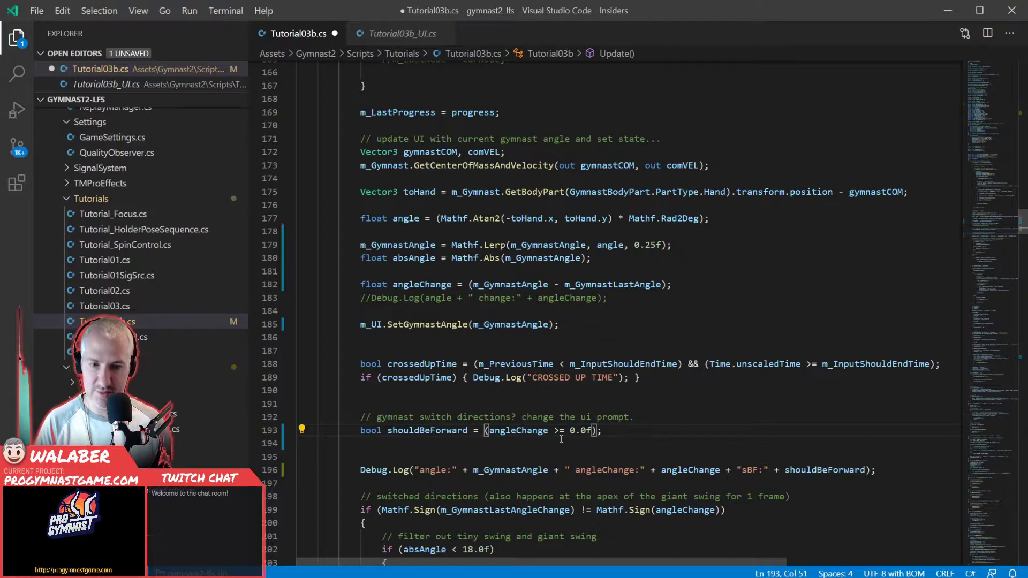
{"action": "key", "text": "ctrl+s"}
- In the zero-crossing check under !m_CrossedZero, replace angle with m_GymnastAngle inside the second Mathf.Sign call
{"action": "scroll", "coordinate": [516, 434], "scroll_direction": "down", "scroll_amount": 5}
{"action": "left_click", "coordinate": [489, 294]}
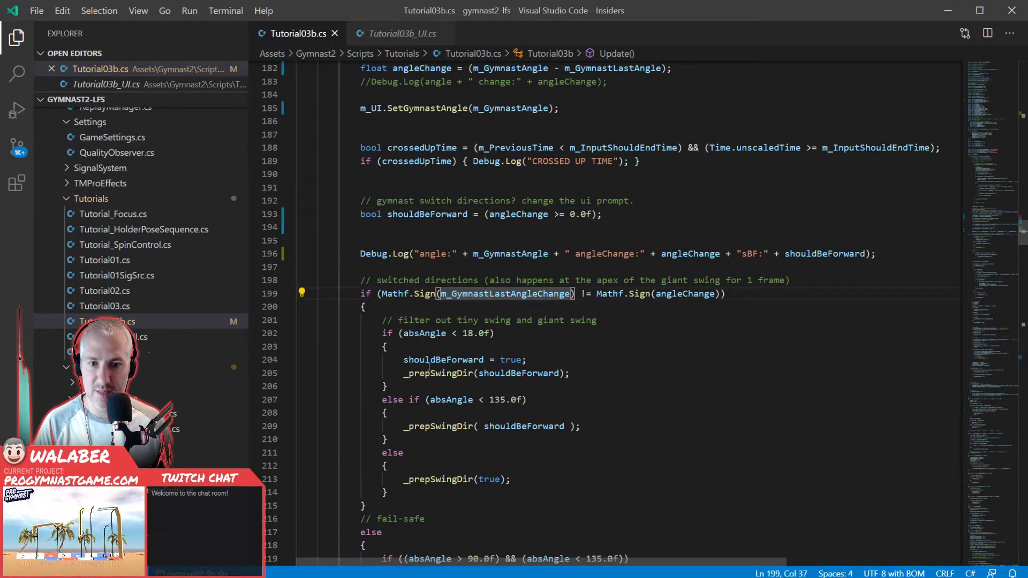
{"action": "scroll", "coordinate": [444, 394], "scroll_direction": "down", "scroll_amount": 4}
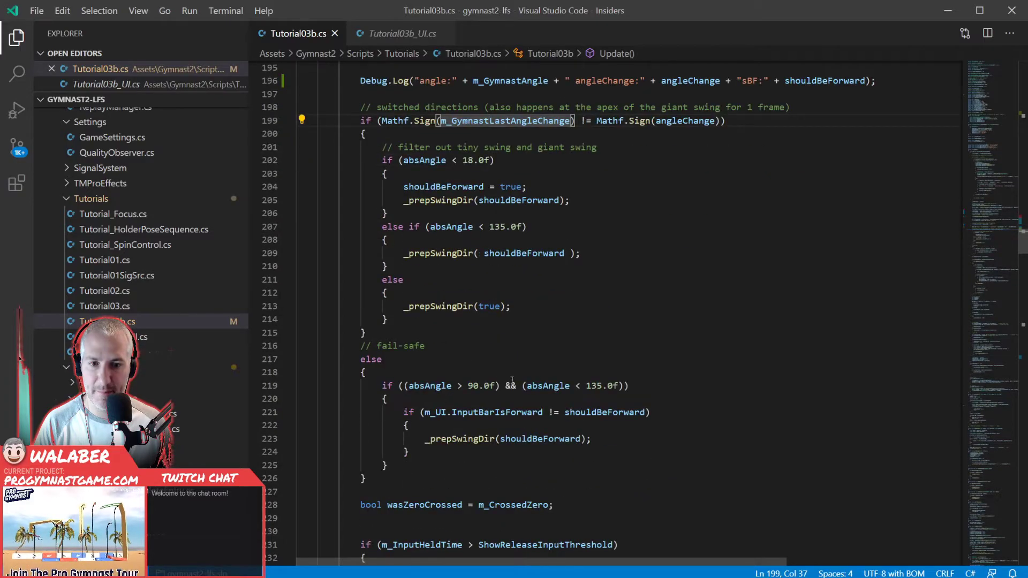
{"action": "scroll", "coordinate": [447, 416], "scroll_direction": "down", "scroll_amount": 6}
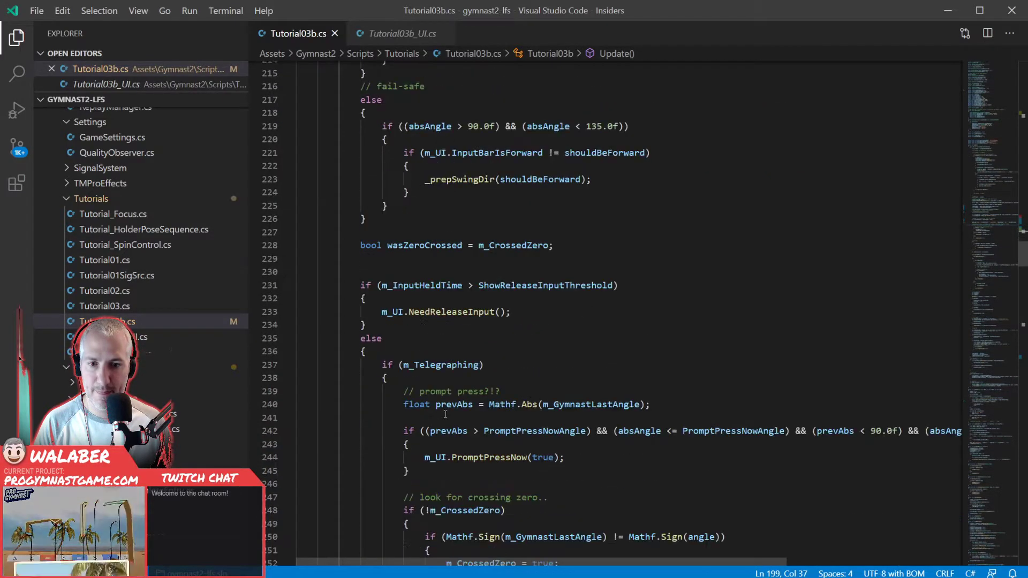
{"action": "scroll", "coordinate": [511, 399], "scroll_direction": "down", "scroll_amount": 1}
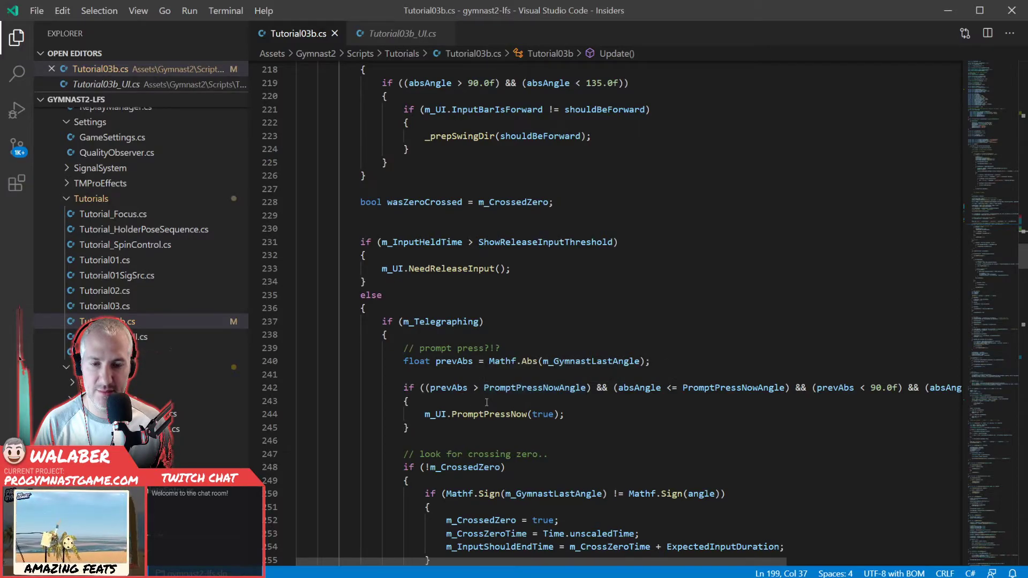
{"action": "scroll", "coordinate": [473, 403], "scroll_direction": "down", "scroll_amount": 2}
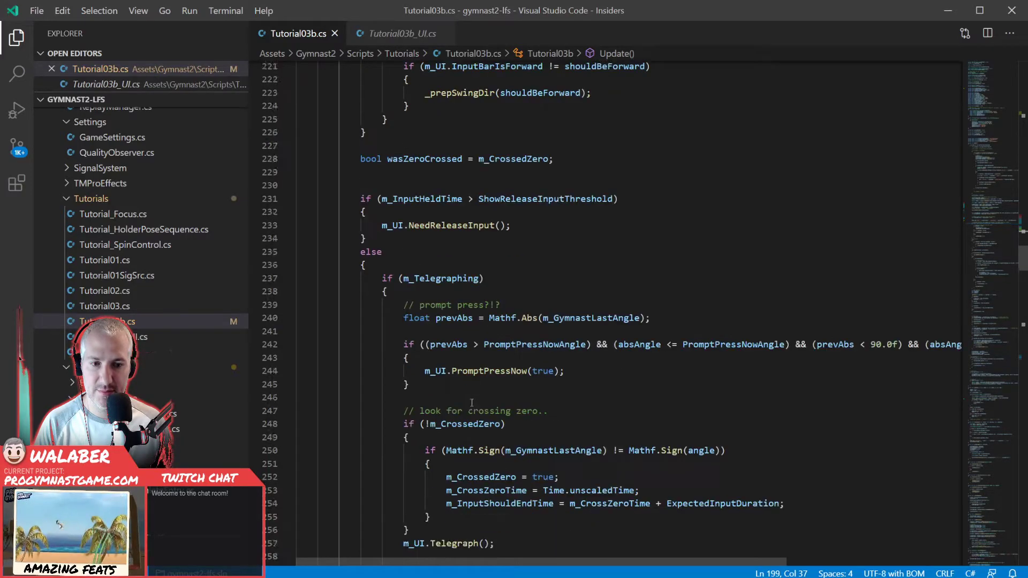
{"action": "double_click", "coordinate": [699, 408]}
{"action": "type", "text": "m_GymnastAngle"}
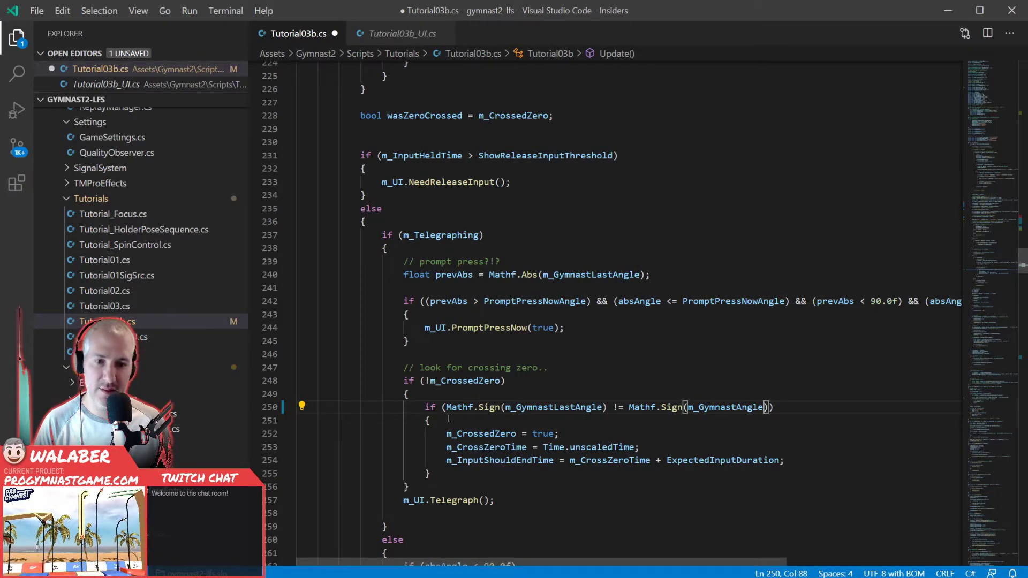
- At the end of the swing-handling block in Update(), assign m_GymnastAngle to m_GymnastLastAngle instead of angle, and save the script
{"action": "scroll", "coordinate": [450, 417], "scroll_direction": "down", "scroll_amount": 7}
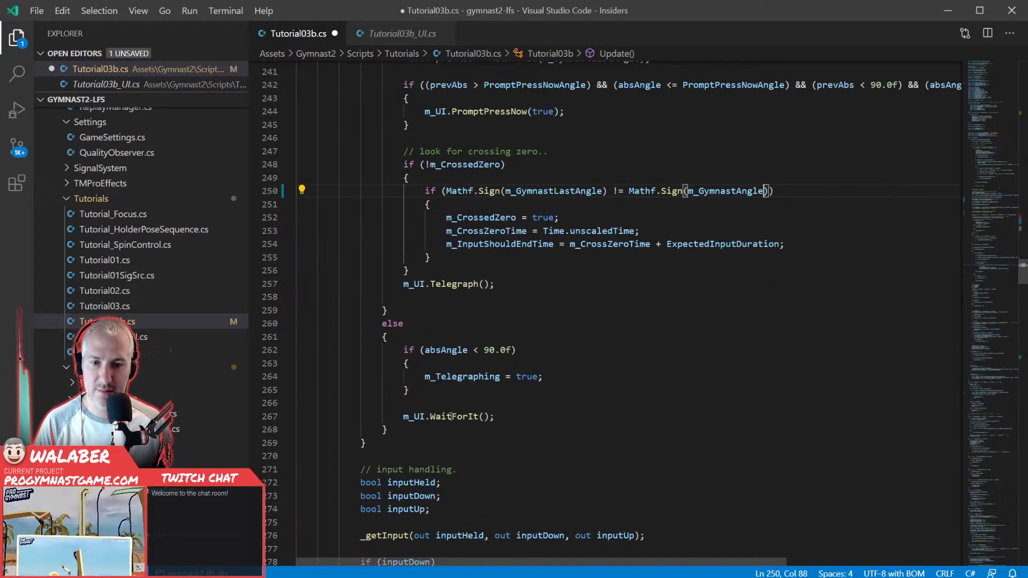
{"action": "scroll", "coordinate": [451, 415], "scroll_direction": "down", "scroll_amount": 3}
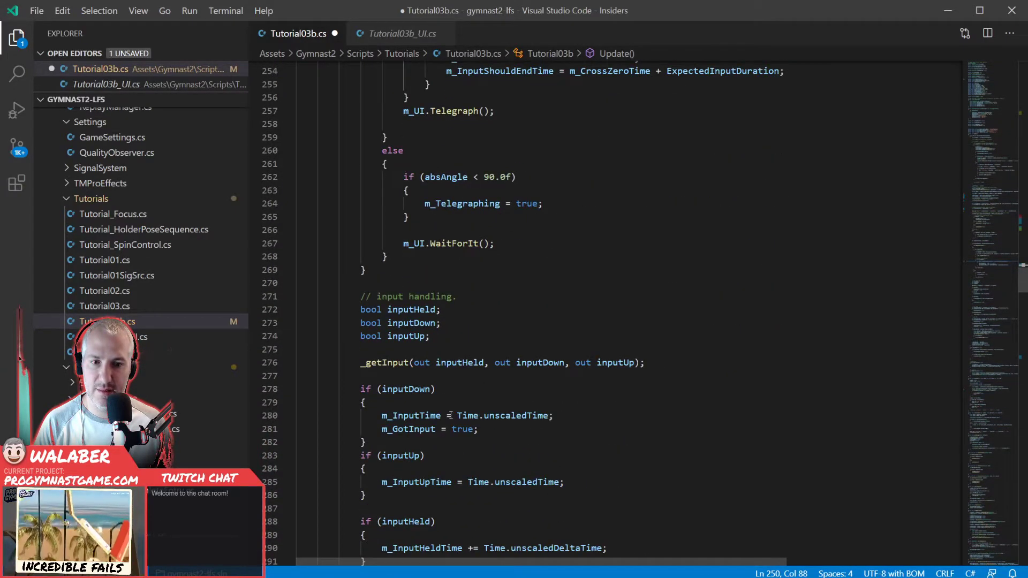
{"action": "scroll", "coordinate": [451, 416], "scroll_direction": "down", "scroll_amount": 9}
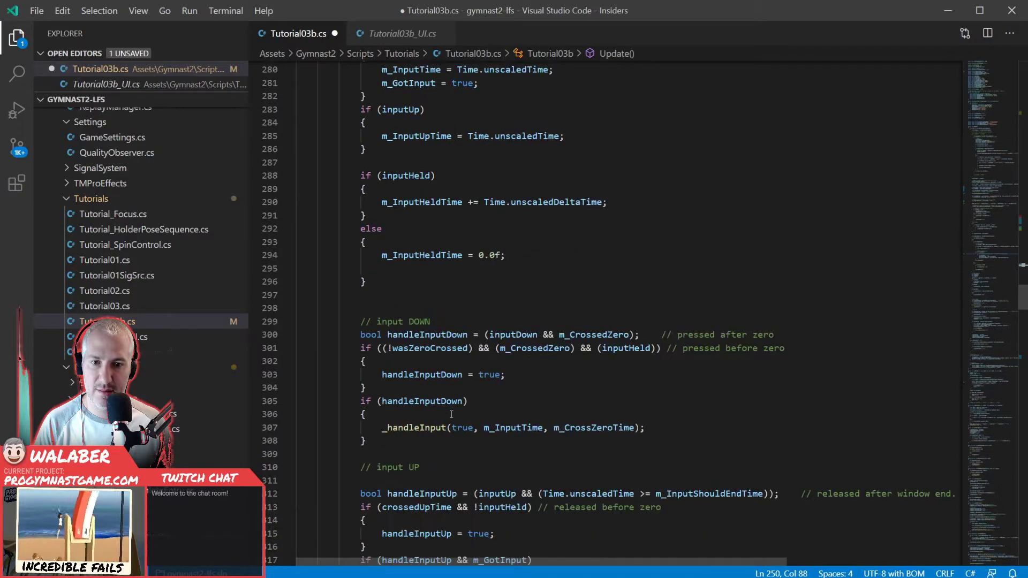
{"action": "scroll", "coordinate": [460, 412], "scroll_direction": "down", "scroll_amount": 3}
{"action": "scroll", "coordinate": [474, 410], "scroll_direction": "down", "scroll_amount": 5}
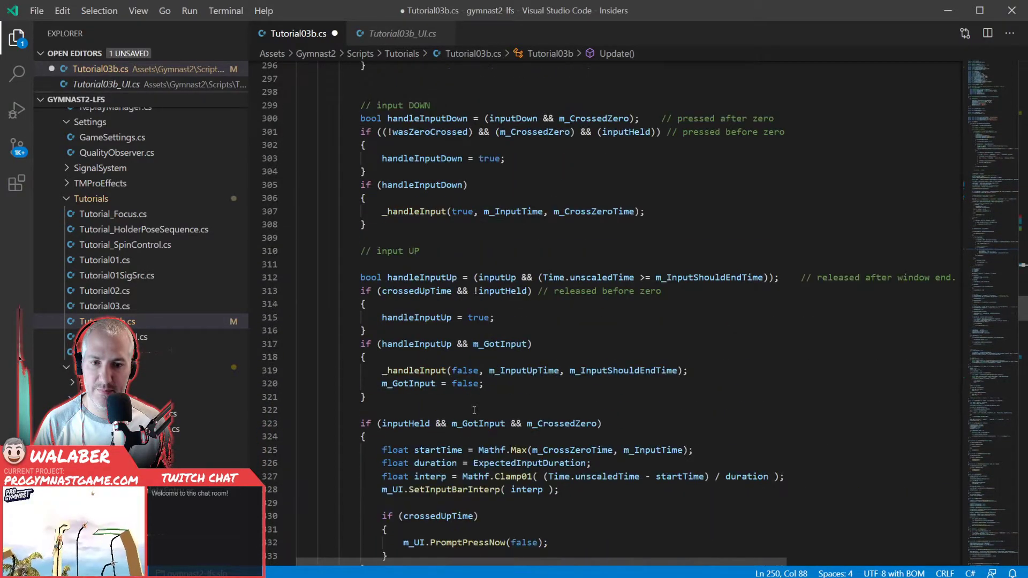
{"action": "scroll", "coordinate": [473, 410], "scroll_direction": "down", "scroll_amount": 2}
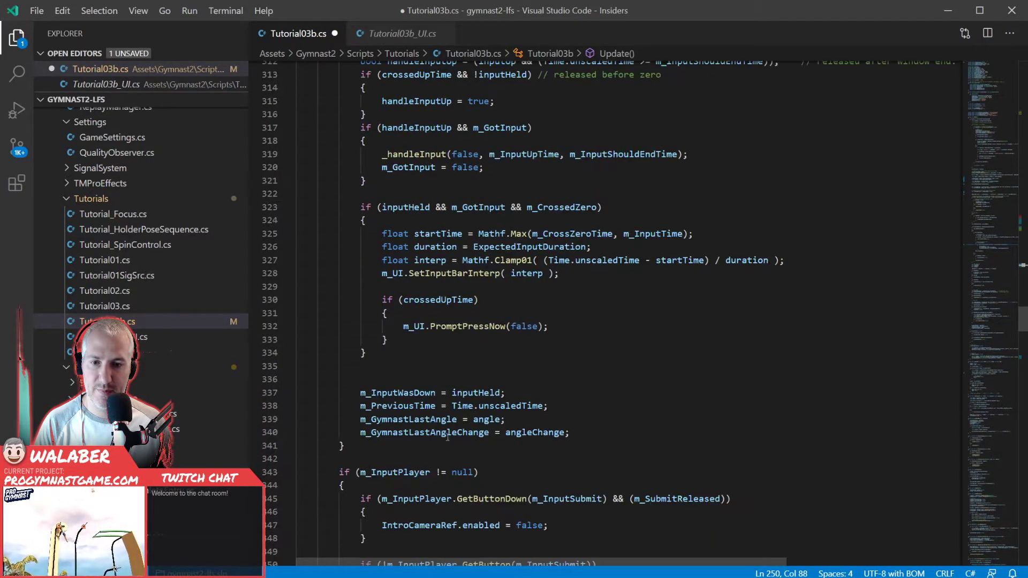
{"action": "double_click", "coordinate": [488, 421]}
{"action": "type", "text": "m_GymnastAngle"}
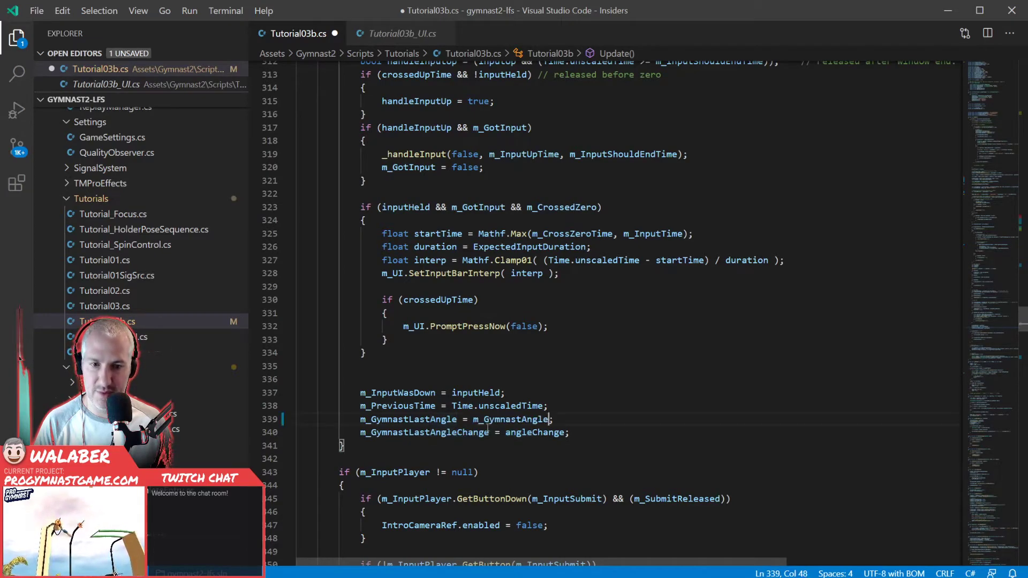
{"action": "key", "text": "ctrl+s"}
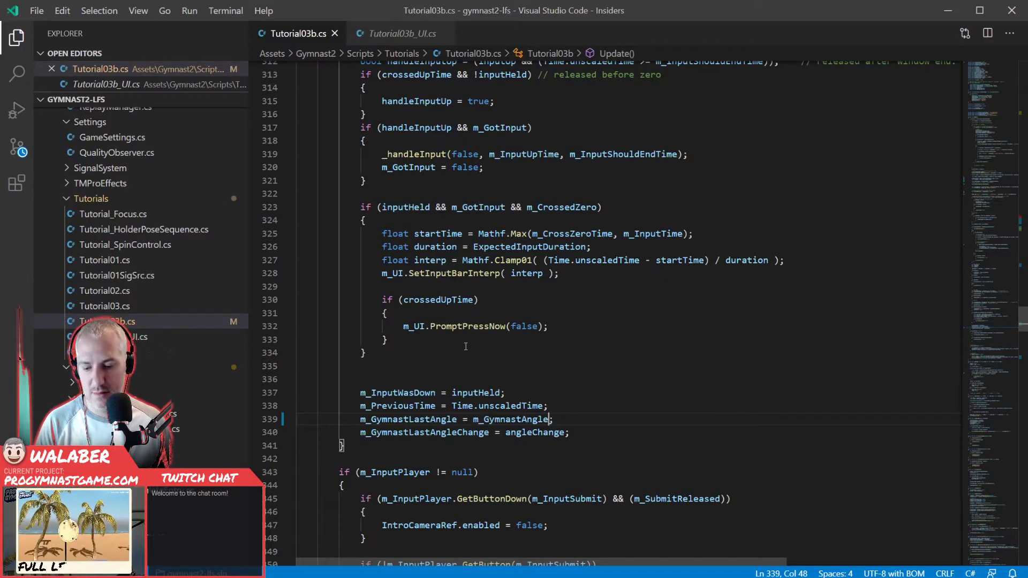
- Switch to the Unity editor and run the game in Play mode to test the swing-direction prompt
{"action": "key", "text": "alt+Tab"}
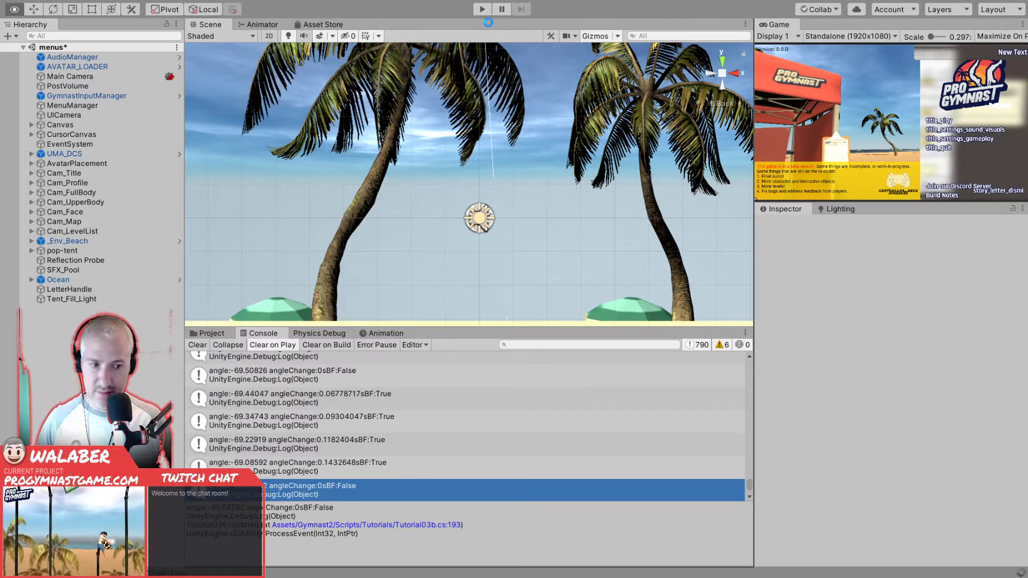
{"action": "left_click", "coordinate": [482, 9]}
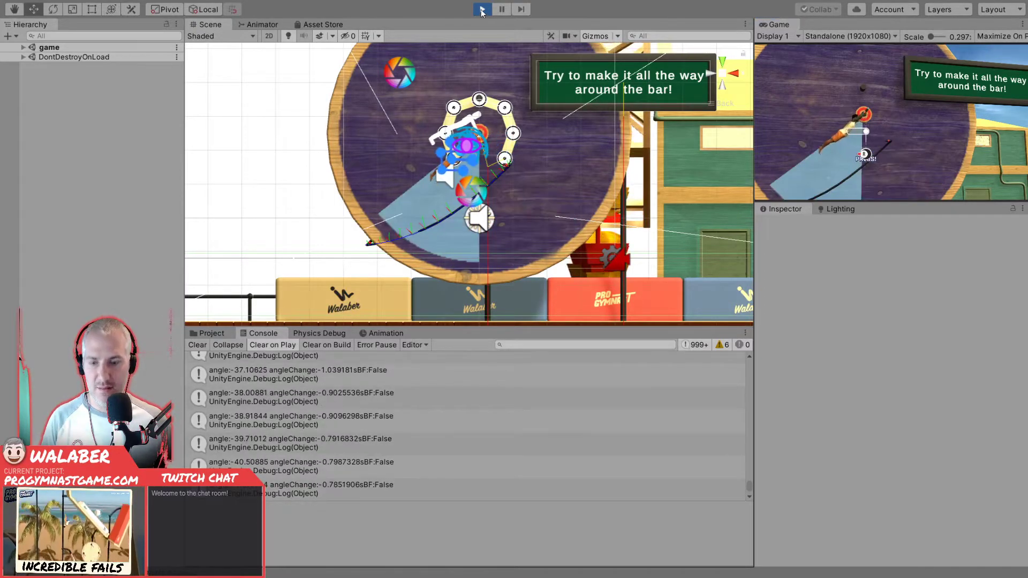
- Back in Visual Studio Code, replace 18.0f with SmallSwingThreshold in the absAngle check that filters out tiny swings
{"action": "key", "text": "alt+Tab"}
{"action": "scroll", "coordinate": [402, 274], "scroll_direction": "up", "scroll_amount": 13}
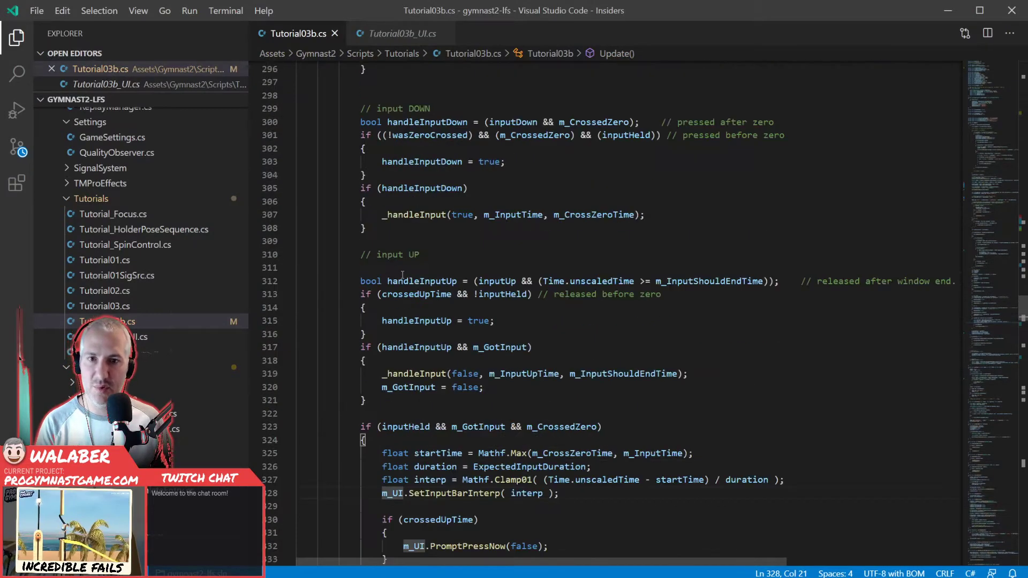
{"action": "scroll", "coordinate": [402, 274], "scroll_direction": "up", "scroll_amount": 20}
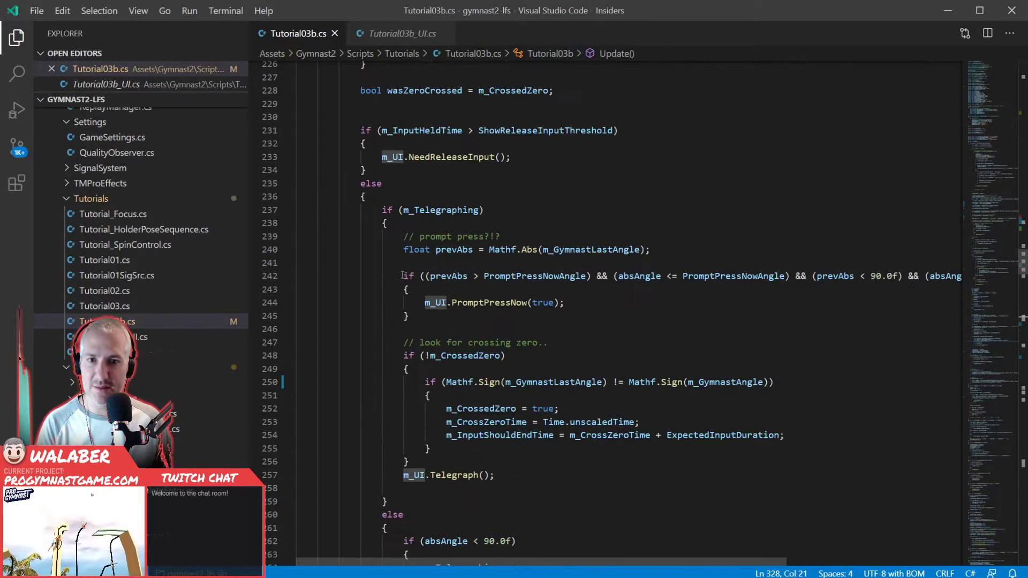
{"action": "scroll", "coordinate": [402, 274], "scroll_direction": "up", "scroll_amount": 11}
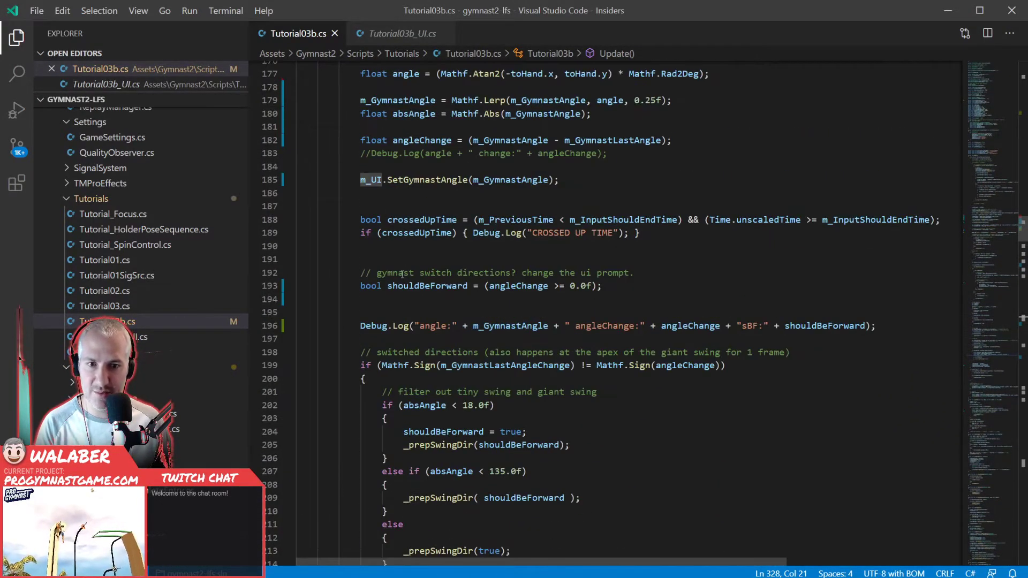
{"action": "scroll", "coordinate": [463, 369], "scroll_direction": "down", "scroll_amount": 3}
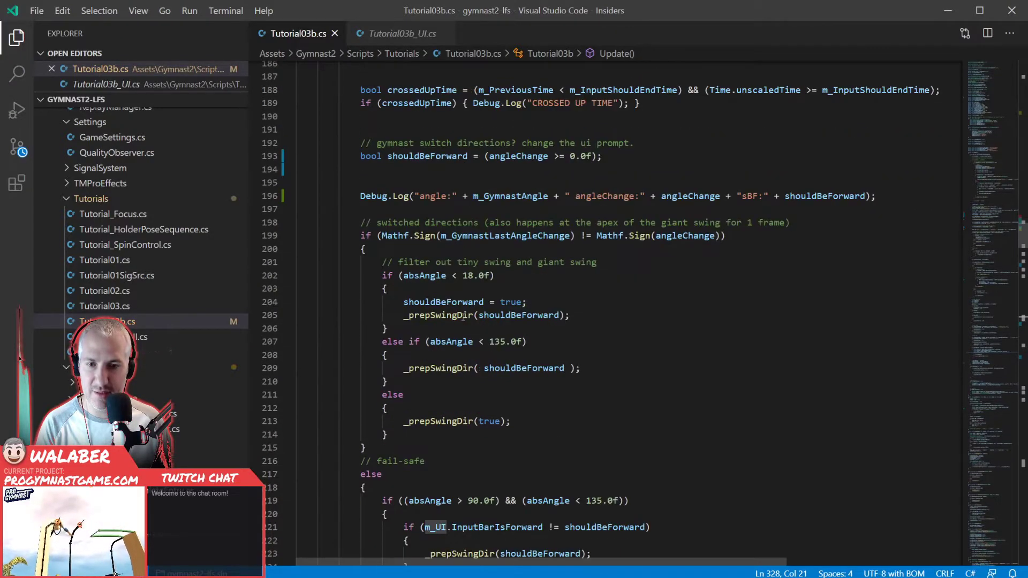
{"action": "left_click_drag", "start_coordinate": [463, 275], "coordinate": [484, 275]}
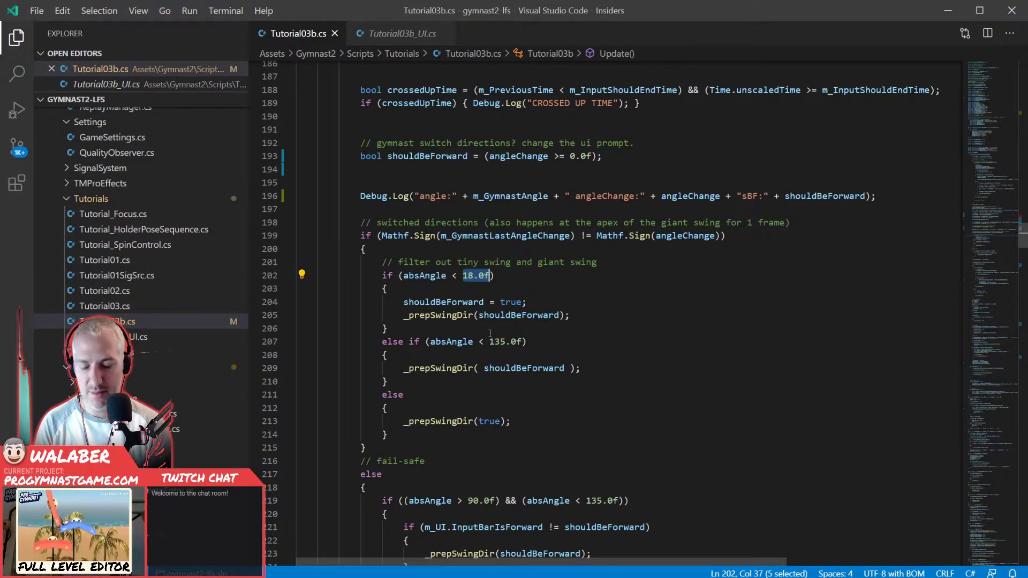
{"action": "type", "text": "SmallSwing"}
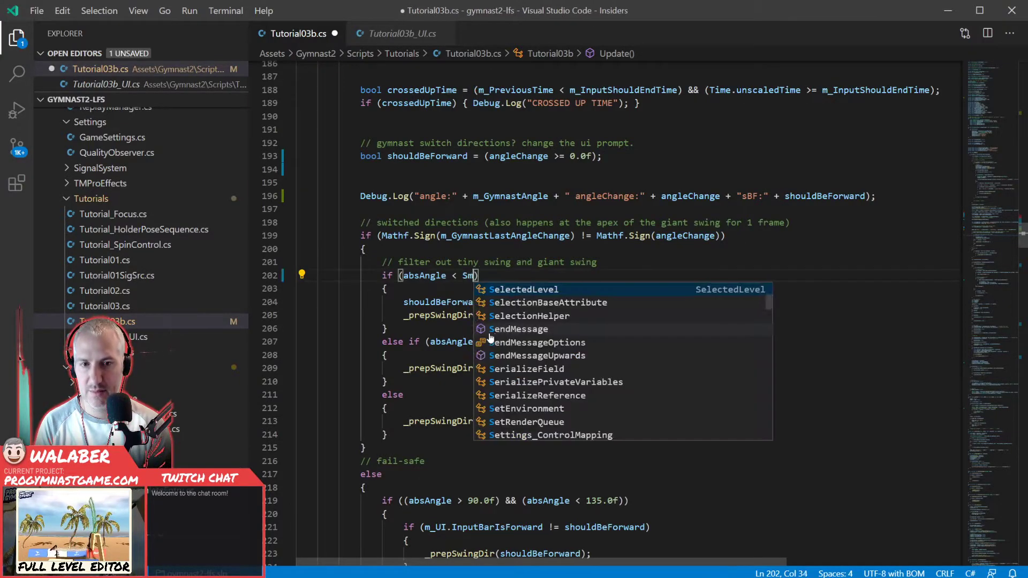
{"action": "type", "text": "Threshold"}
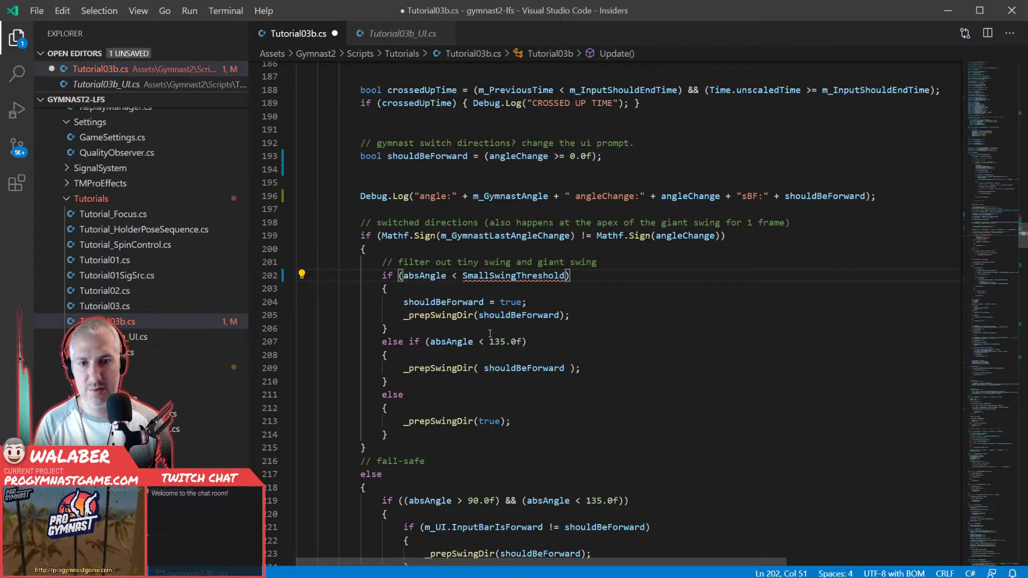
- Replace 135.0f with SwingThreshold in the else-if absAngle check of the direction-switch block, and save the script
{"action": "left_click_drag", "start_coordinate": [489, 343], "coordinate": [522, 343]}
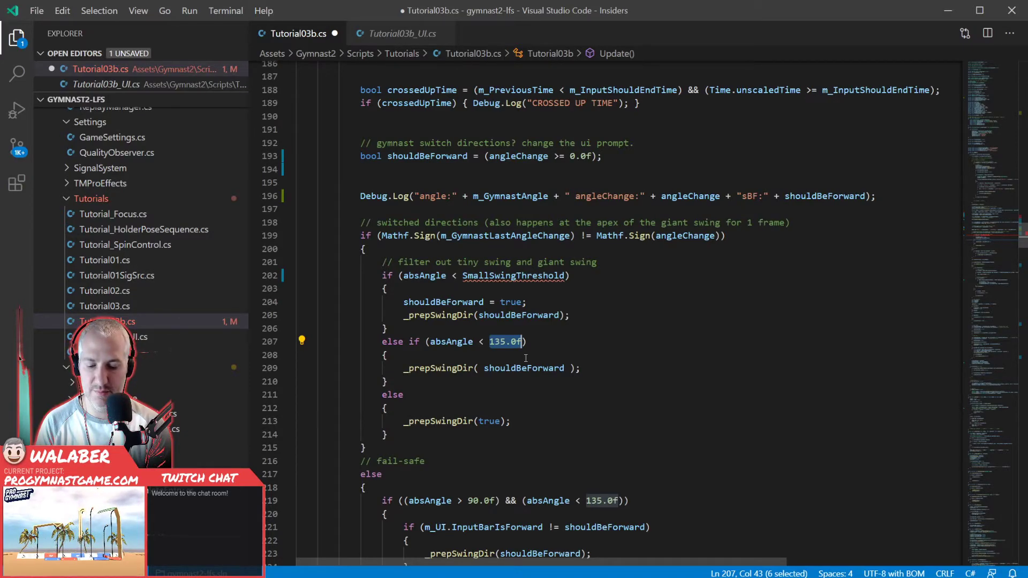
{"action": "type", "text": "SwingThres"}
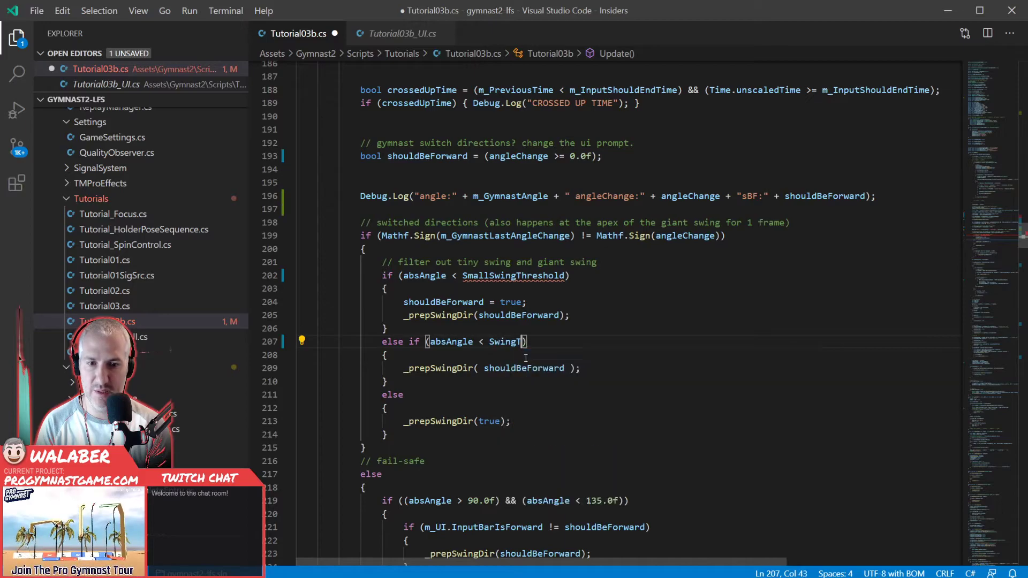
{"action": "type", "text": "hold"}
{"action": "key", "text": "ctrl+s"}
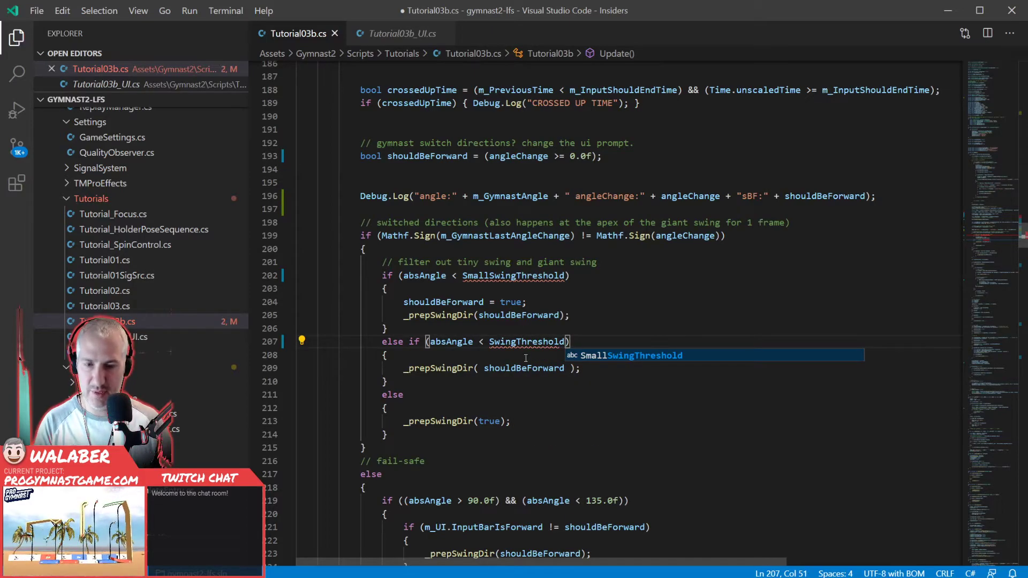
- Select the SmallSwingThreshold name and look through the class's field declarations for where such thresholds are declared
{"action": "double_click", "coordinate": [506, 275]}
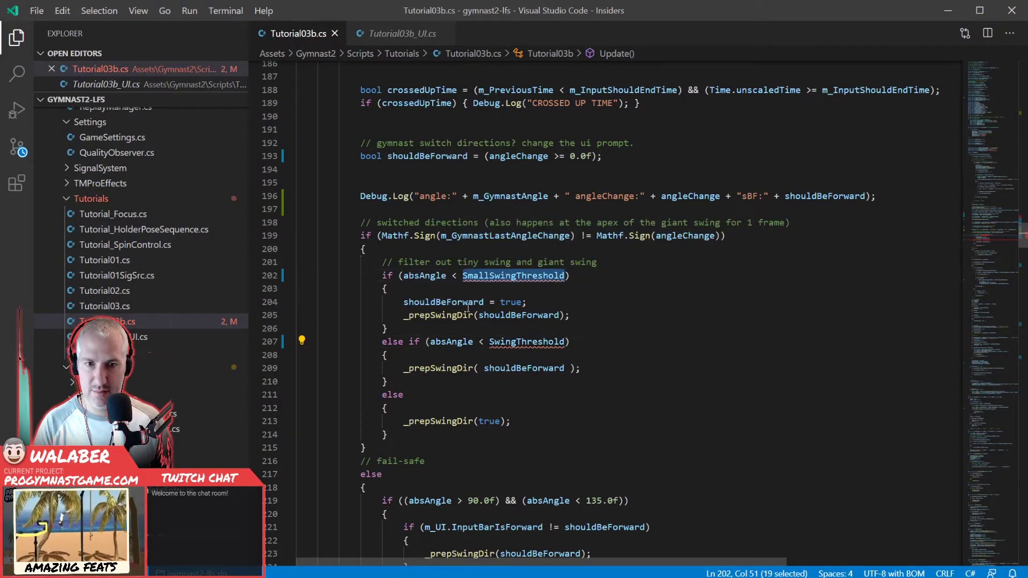
{"action": "scroll", "coordinate": [513, 349], "scroll_direction": "up", "scroll_amount": 20}
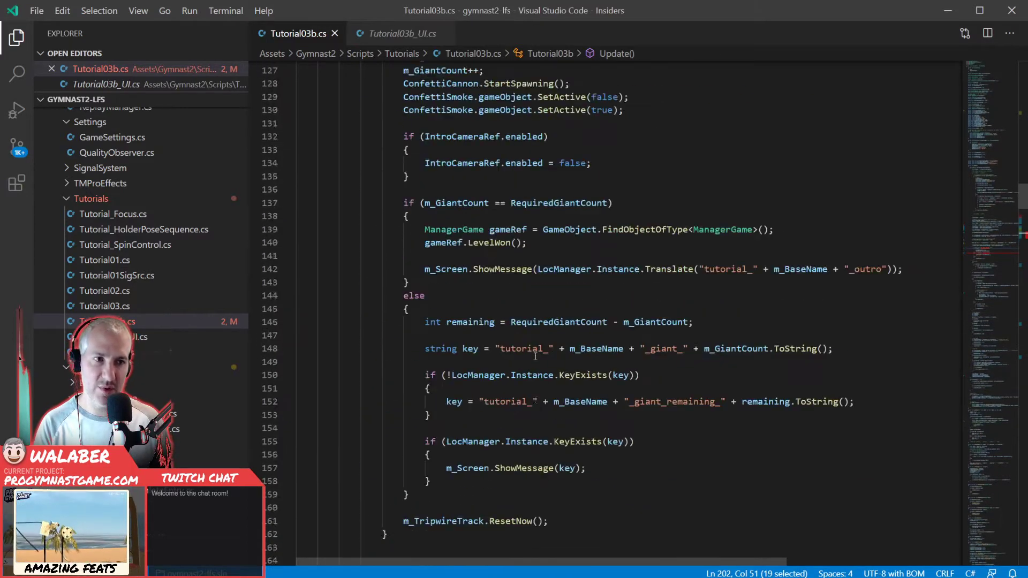
{"action": "scroll", "coordinate": [526, 361], "scroll_direction": "down", "scroll_amount": 3}
{"action": "scroll", "coordinate": [530, 360], "scroll_direction": "up", "scroll_amount": 6}
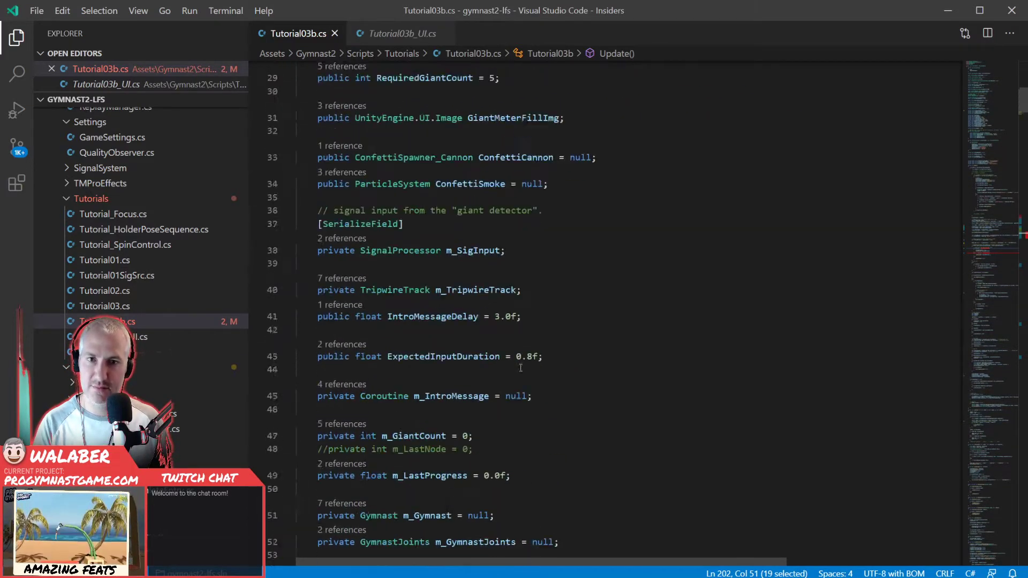
{"action": "scroll", "coordinate": [550, 360], "scroll_direction": "down", "scroll_amount": 5}
{"action": "scroll", "coordinate": [553, 329], "scroll_direction": "down", "scroll_amount": 20}
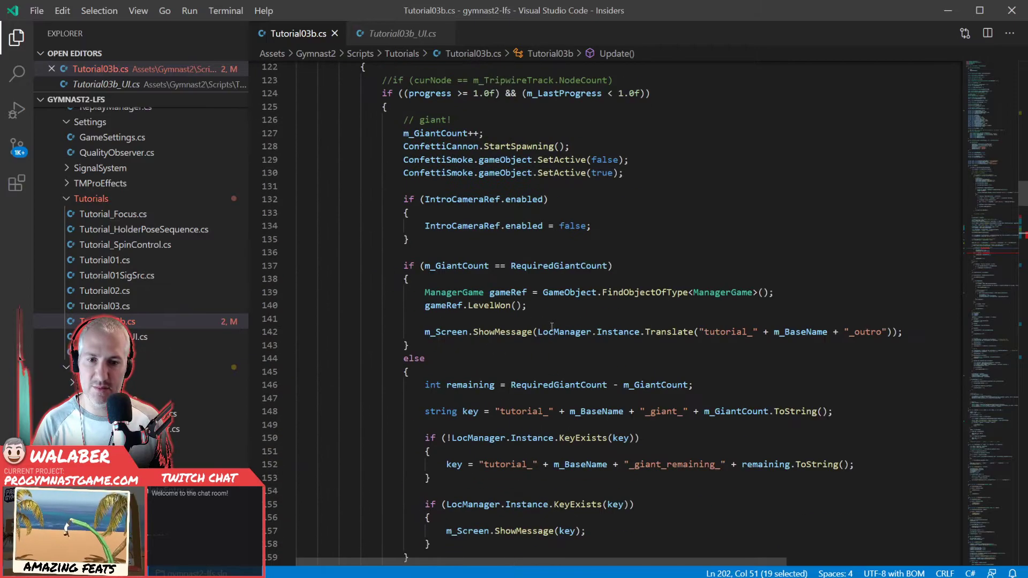
{"action": "key", "text": "ctrl+z"}
{"action": "key", "text": "ctrl+z"}
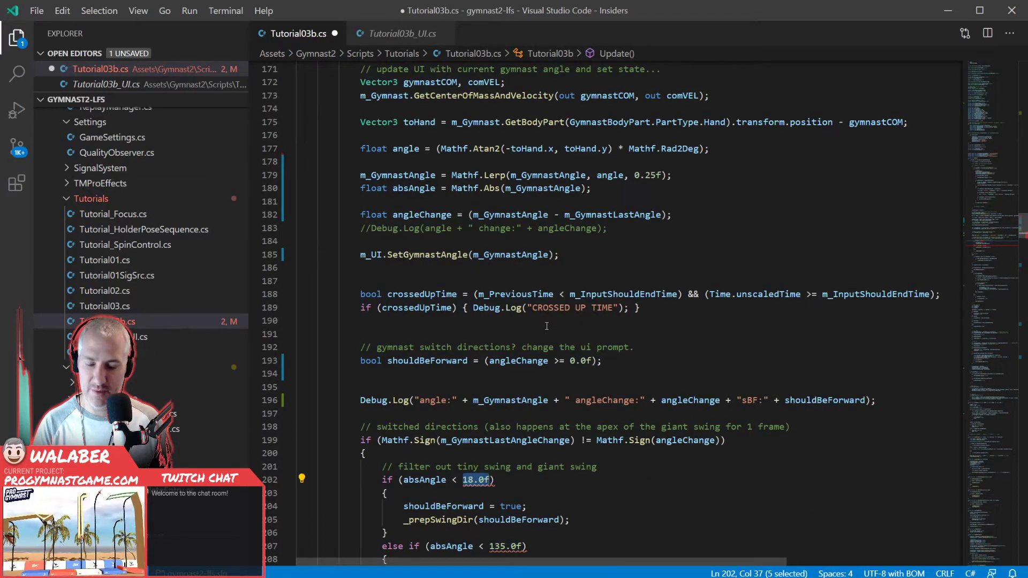
{"action": "key", "text": "ctrl+y"}
{"action": "key", "text": "ctrl+y"}
- Declare a public float SmallSwingThreshold = 43.0f below the m_LastProgress field in the class's field declarations
{"action": "key", "text": "ctrl+Home"}
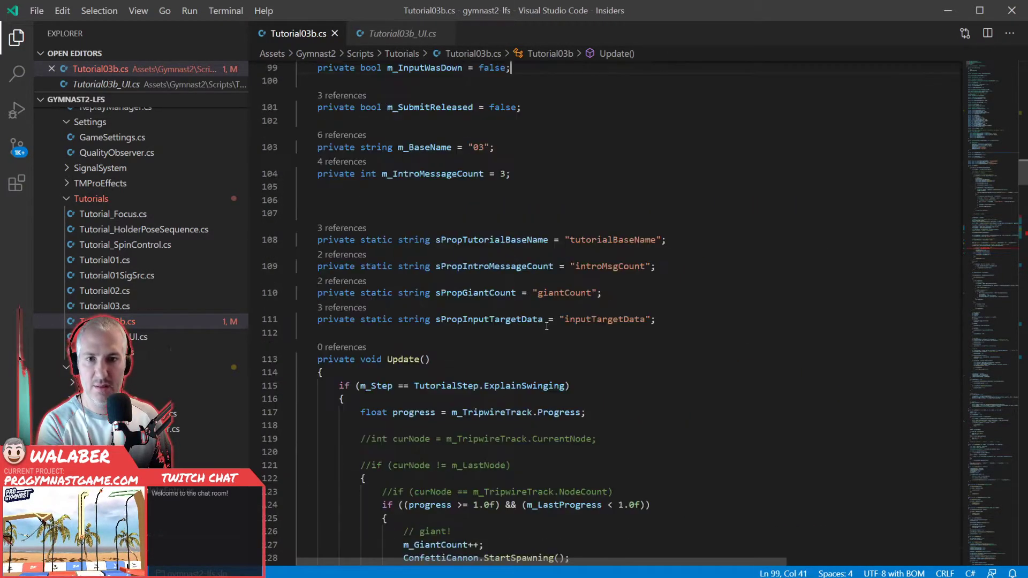
{"action": "scroll", "coordinate": [541, 329], "scroll_direction": "down", "scroll_amount": 10}
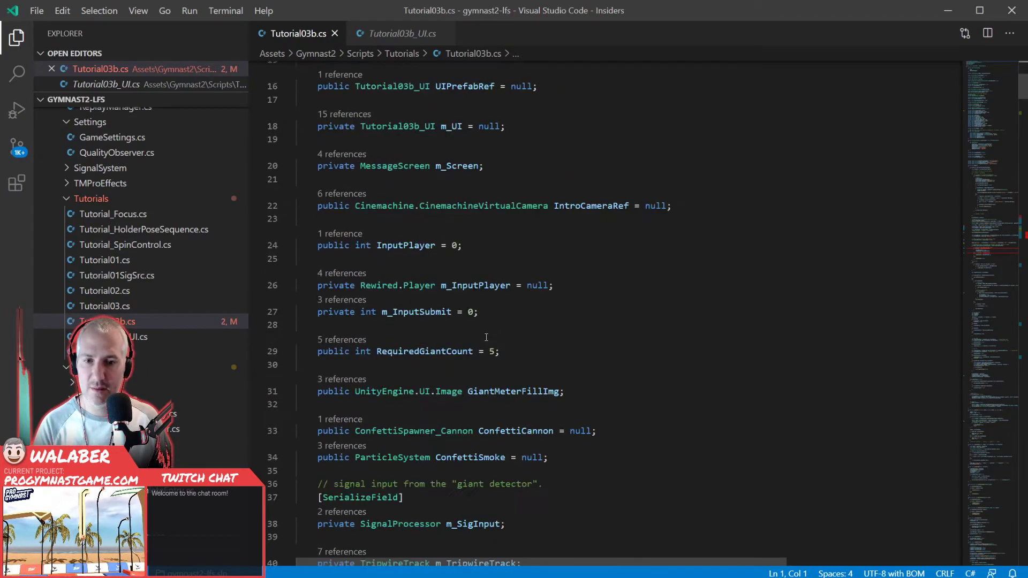
{"action": "scroll", "coordinate": [487, 337], "scroll_direction": "down", "scroll_amount": 3}
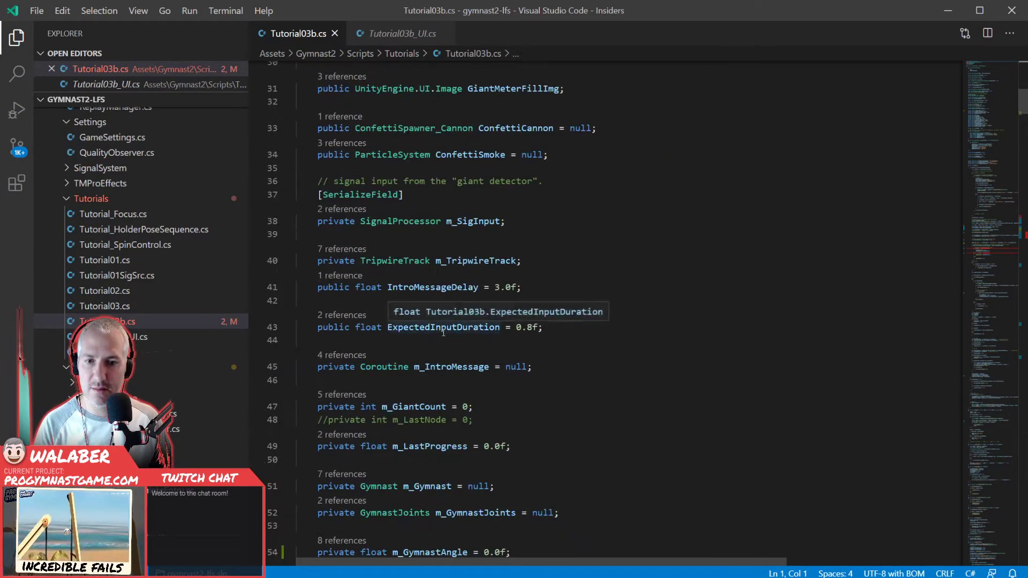
{"action": "scroll", "coordinate": [442, 332], "scroll_direction": "down", "scroll_amount": 2}
{"action": "left_click", "coordinate": [533, 316]}
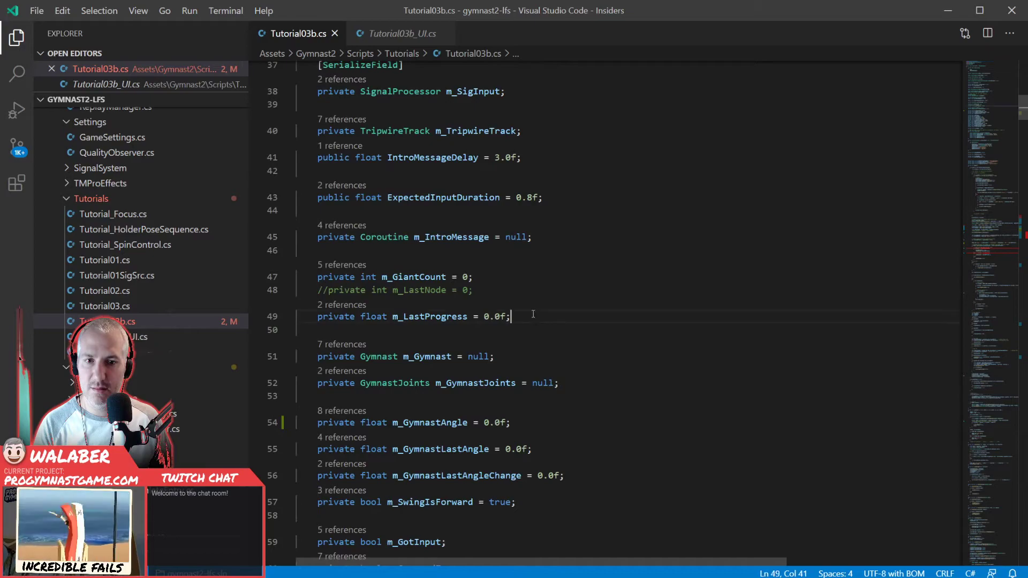
{"action": "key", "text": "Return"}
{"action": "key", "text": "Return"}
{"action": "type", "text": "public fl"}
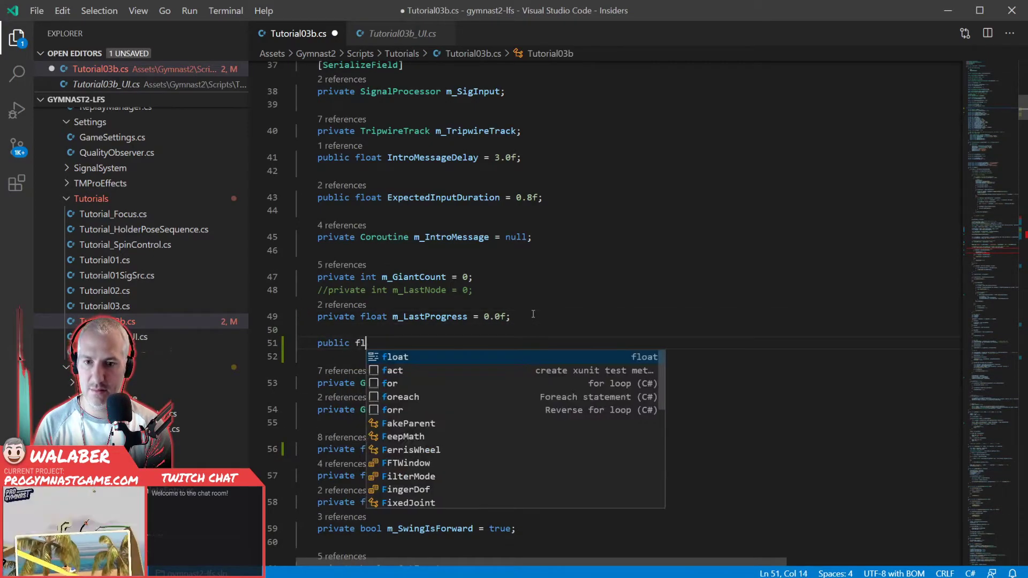
{"action": "type", "text": "oat SmallSwingThreshold = 4"}
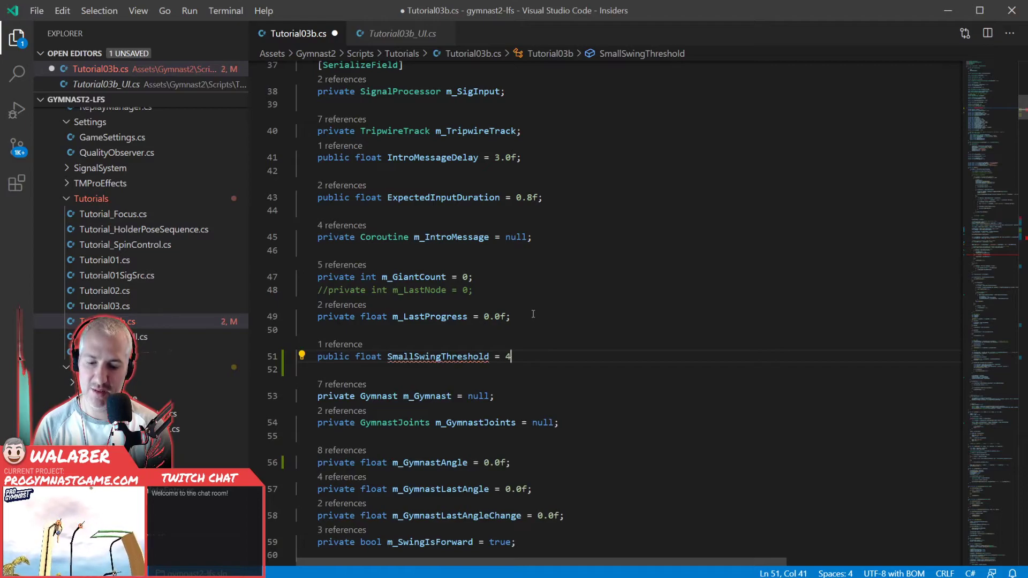
{"action": "type", "text": "3.0f;"}
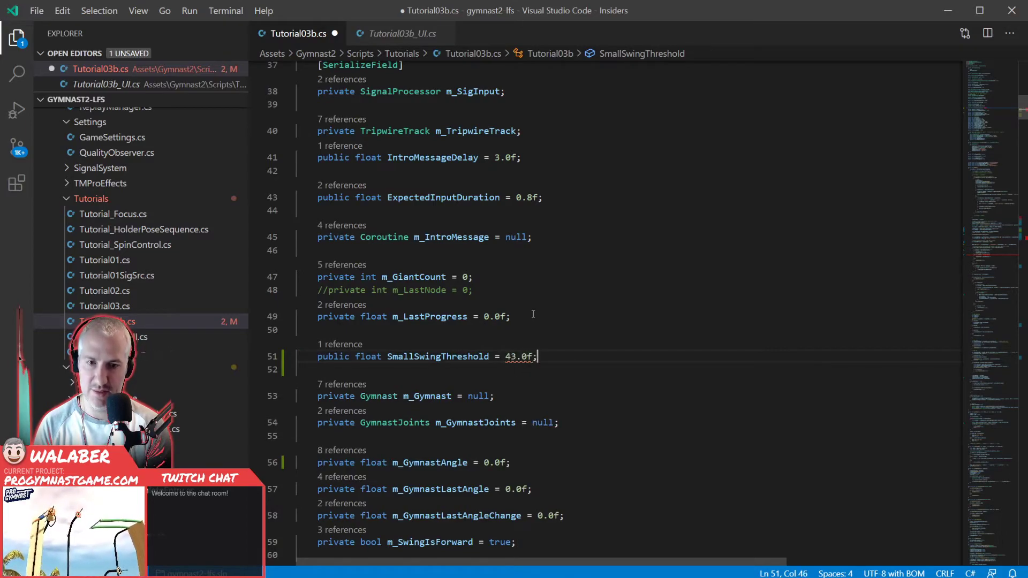
- Declare a public float SwingThreshold = 135.0f directly below SmallSwingThreshold, and save the script
{"action": "key", "text": "Return"}
{"action": "type", "text": "public float"}
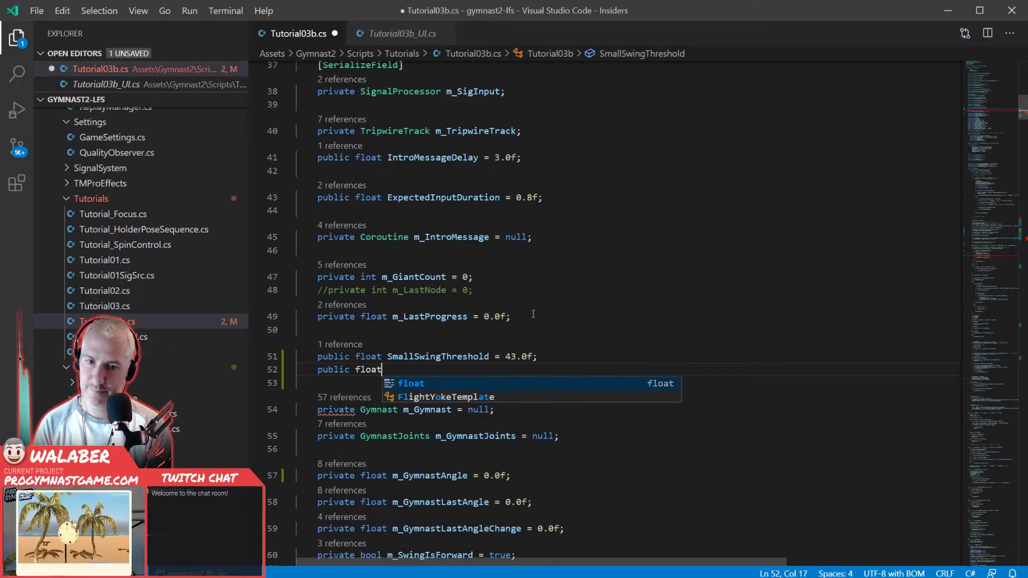
{"action": "type", "text": " SwingTre"}
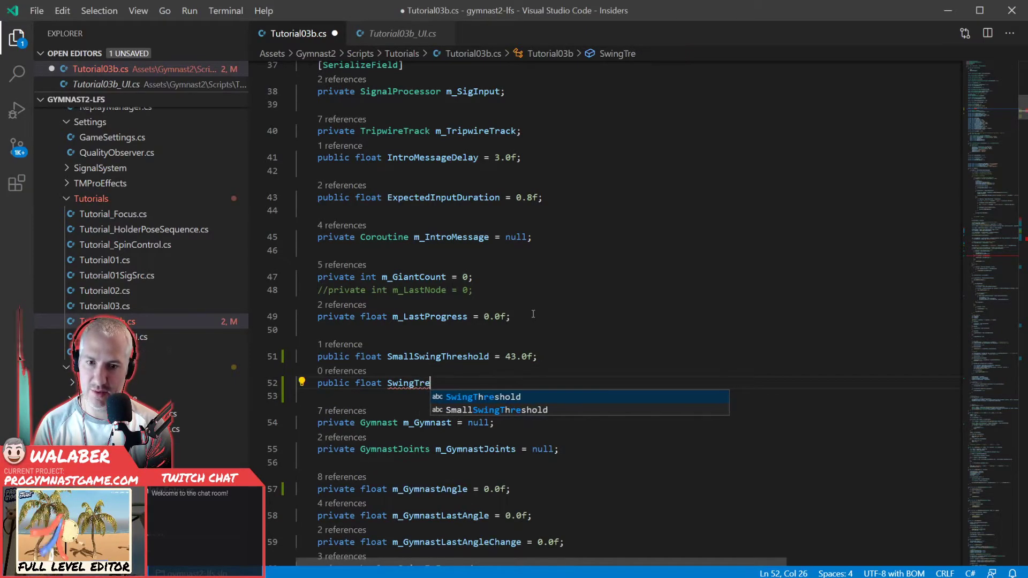
{"action": "key", "text": "BackSpace"}
{"action": "key", "text": "BackSpace"}
{"action": "type", "text": "hreshold -="}
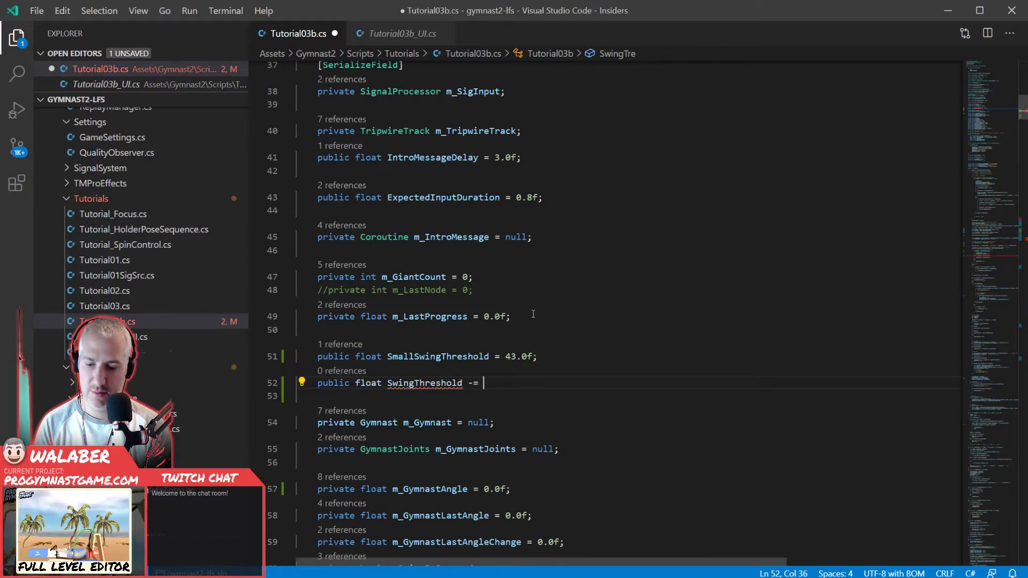
{"action": "key", "text": "BackSpace"}
{"action": "key", "text": "BackSpace"}
{"action": "key", "text": "BackSpace"}
{"action": "type", "text": "= 13"}
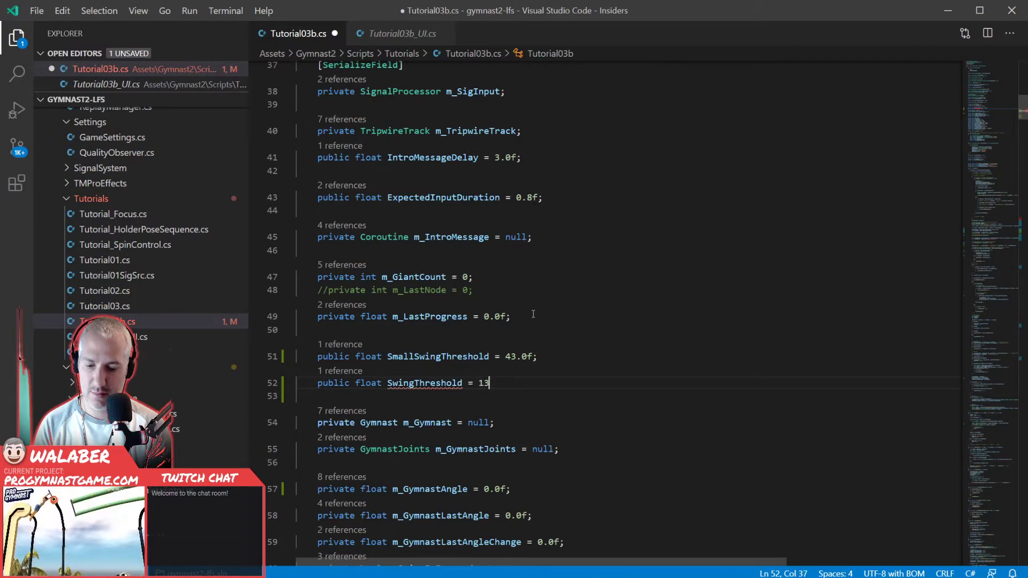
{"action": "type", "text": "5.0f;"}
{"action": "key", "text": "ctrl+s"}
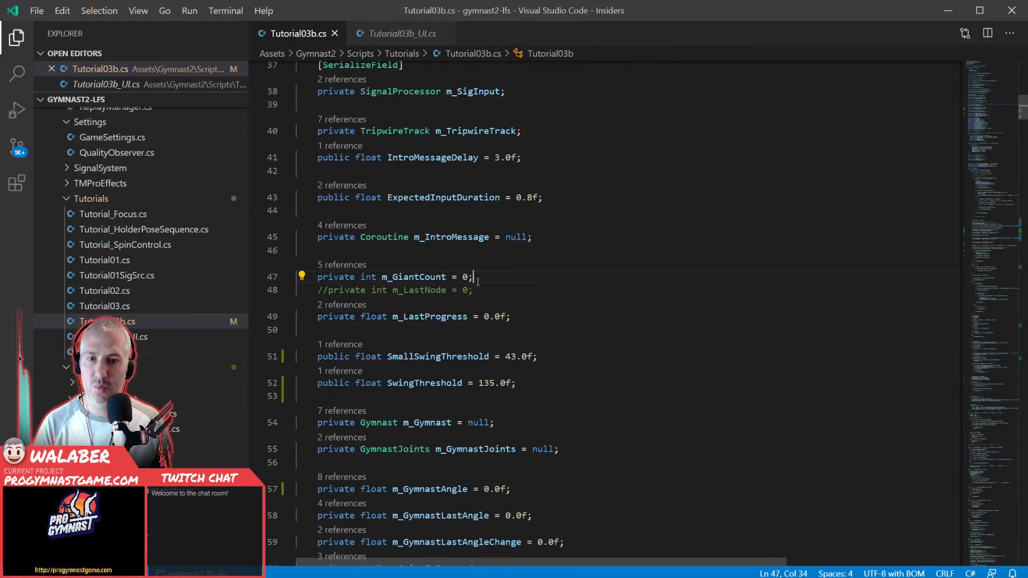
- Review the gymnast-angle calculation, the SetGymnastAngle call and the direction-switch checks in Update
{"action": "scroll", "coordinate": [459, 269], "scroll_direction": "down", "scroll_amount": 20}
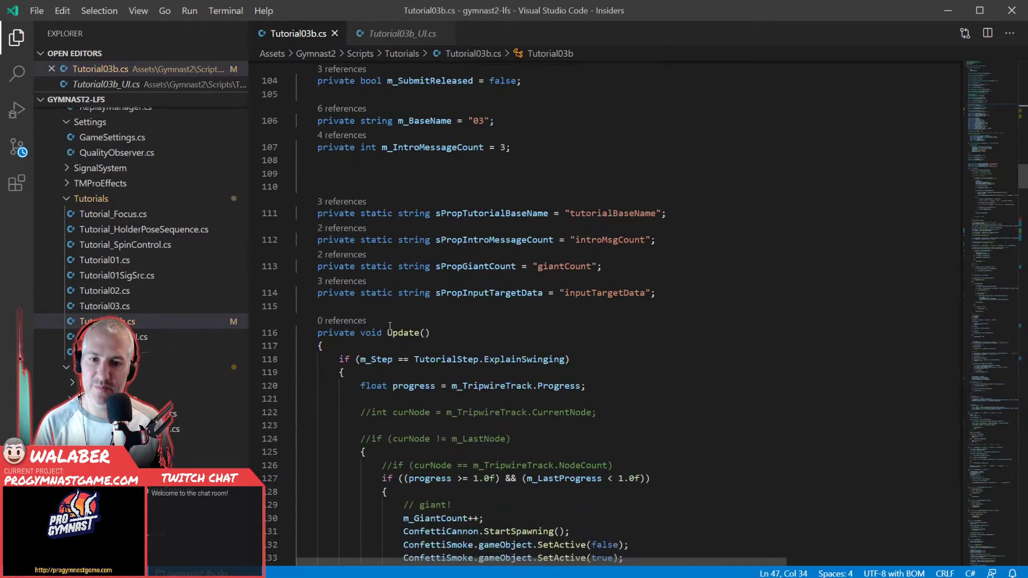
{"action": "scroll", "coordinate": [390, 325], "scroll_direction": "down", "scroll_amount": 12}
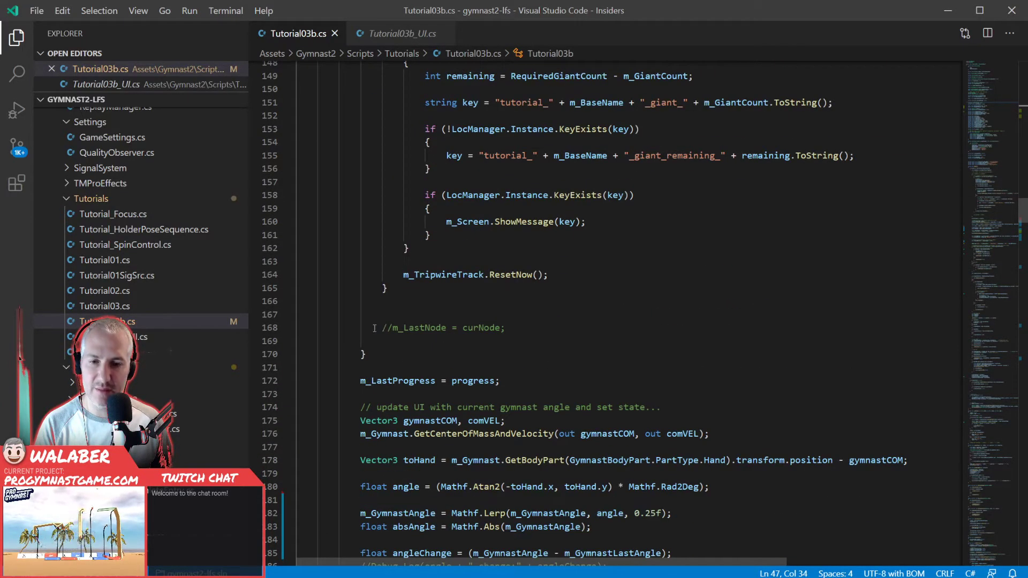
{"action": "scroll", "coordinate": [374, 327], "scroll_direction": "down", "scroll_amount": 5}
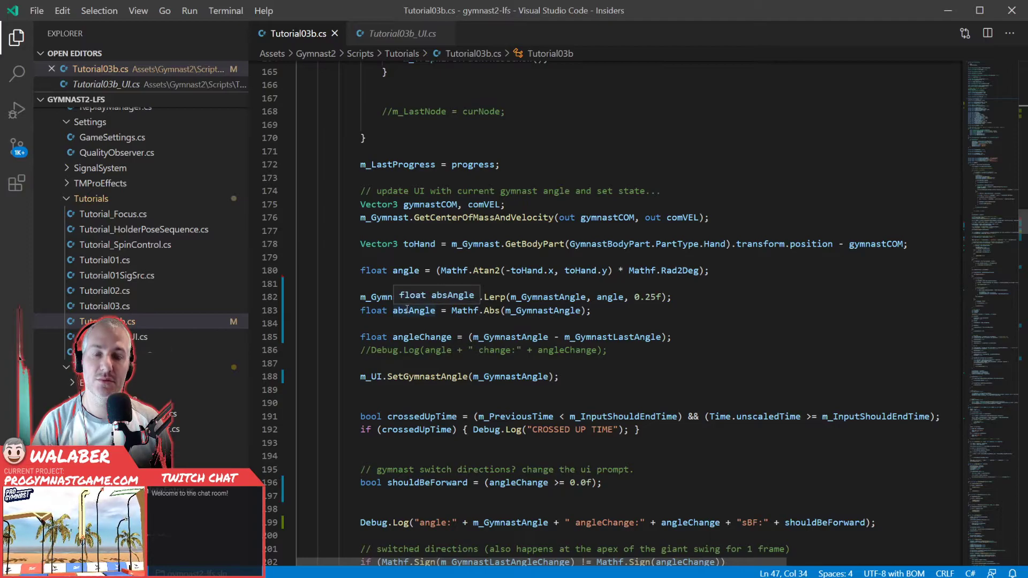
{"action": "left_click", "coordinate": [405, 362]}
{"action": "scroll", "coordinate": [405, 361], "scroll_direction": "down", "scroll_amount": 2}
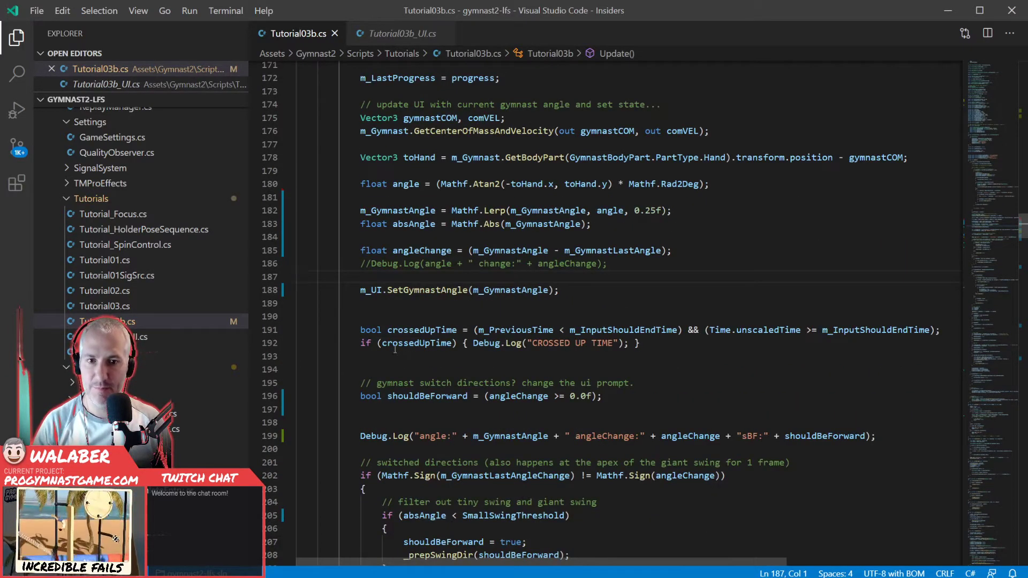
{"action": "right_click", "coordinate": [409, 291]}
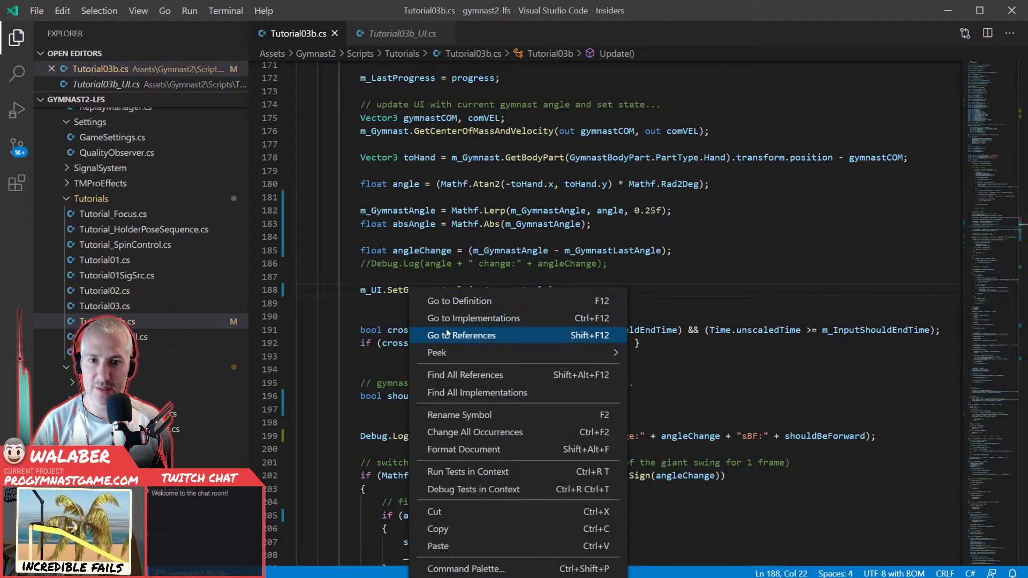
{"action": "left_click", "coordinate": [396, 315]}
{"action": "scroll", "coordinate": [396, 335], "scroll_direction": "down", "scroll_amount": 10}
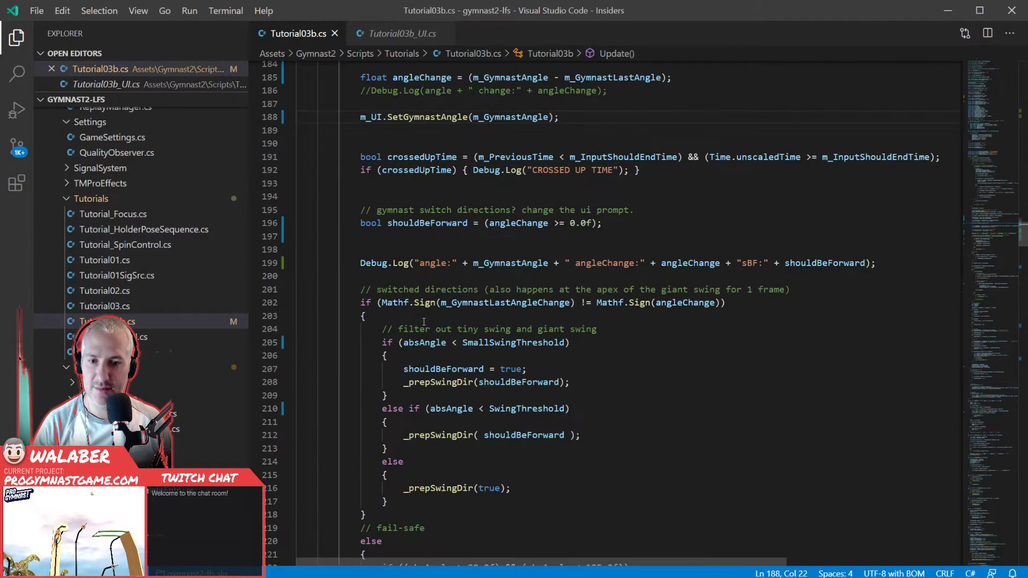
- Comment out the whole m_TripwireTrack if block under the meter fill comment in Update, and save the script
{"action": "scroll", "coordinate": [390, 336], "scroll_direction": "down", "scroll_amount": 20}
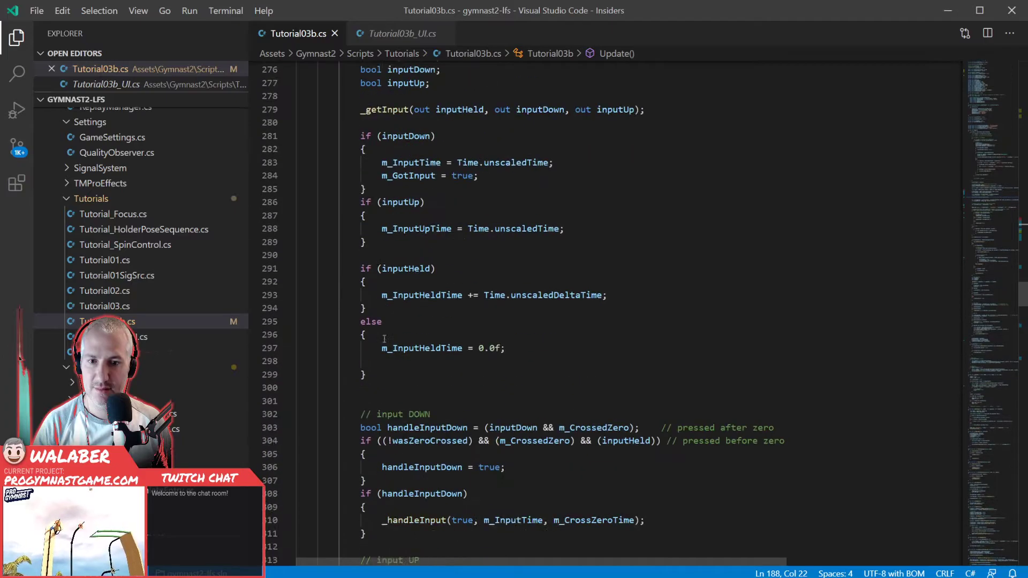
{"action": "scroll", "coordinate": [382, 338], "scroll_direction": "down", "scroll_amount": 11}
{"action": "scroll", "coordinate": [382, 341], "scroll_direction": "up", "scroll_amount": 7}
{"action": "scroll", "coordinate": [382, 341], "scroll_direction": "down", "scroll_amount": 13}
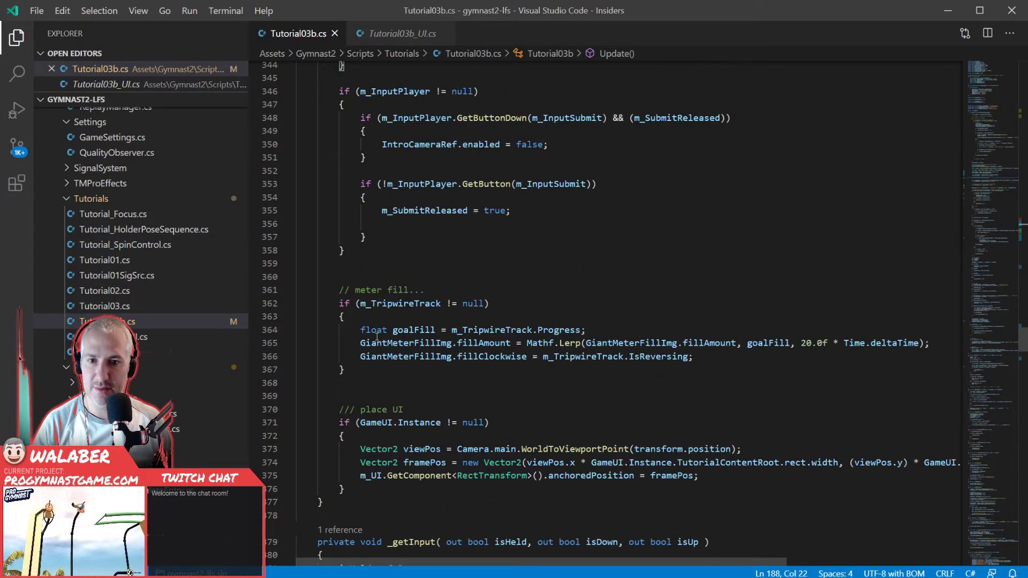
{"action": "left_click", "coordinate": [339, 303]}
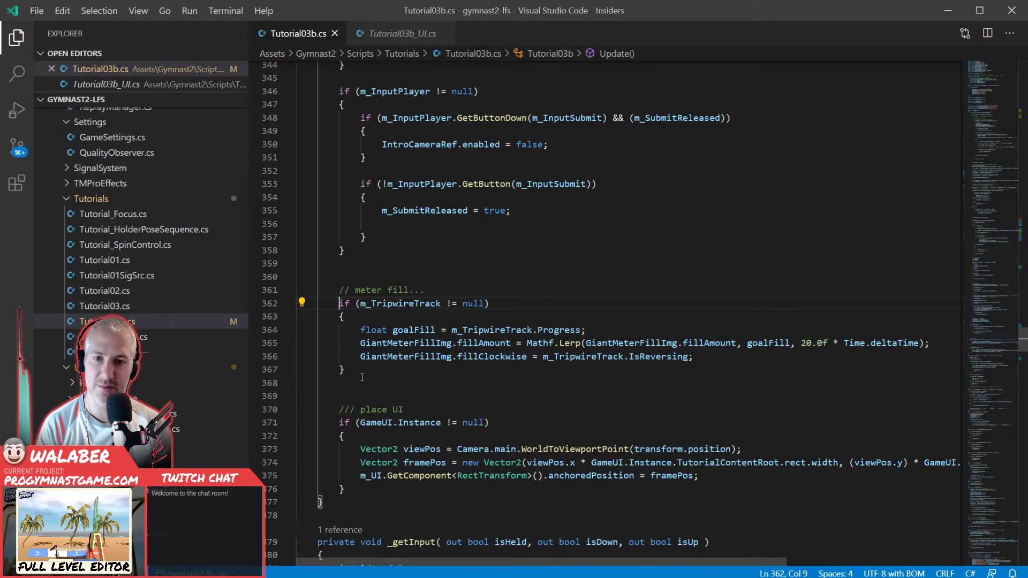
{"action": "type", "text": "/*"}
{"action": "key", "text": "Down"}
{"action": "key", "text": "Down"}
{"action": "type", "text": "*/"}
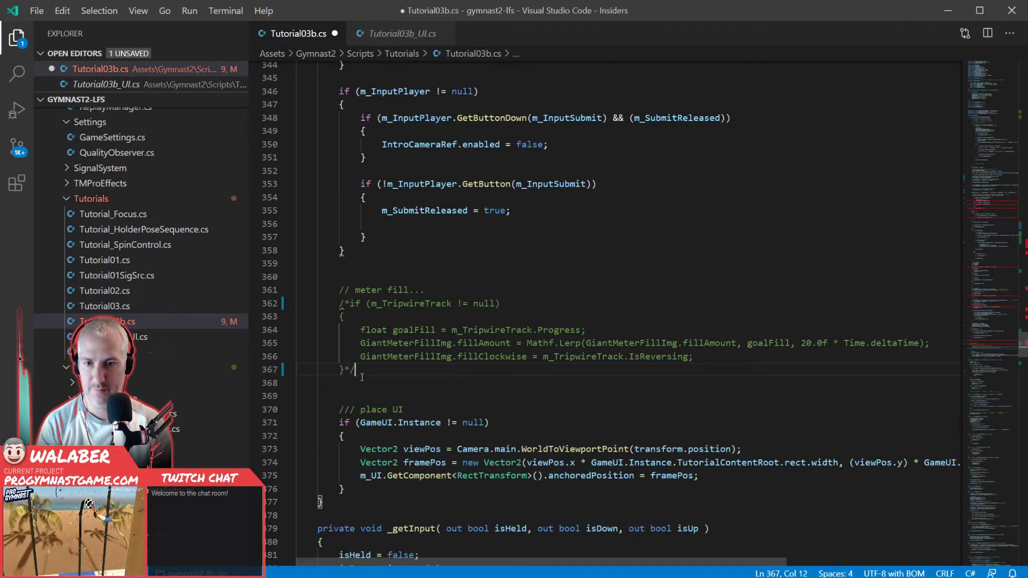
{"action": "key", "text": "ctrl+s"}
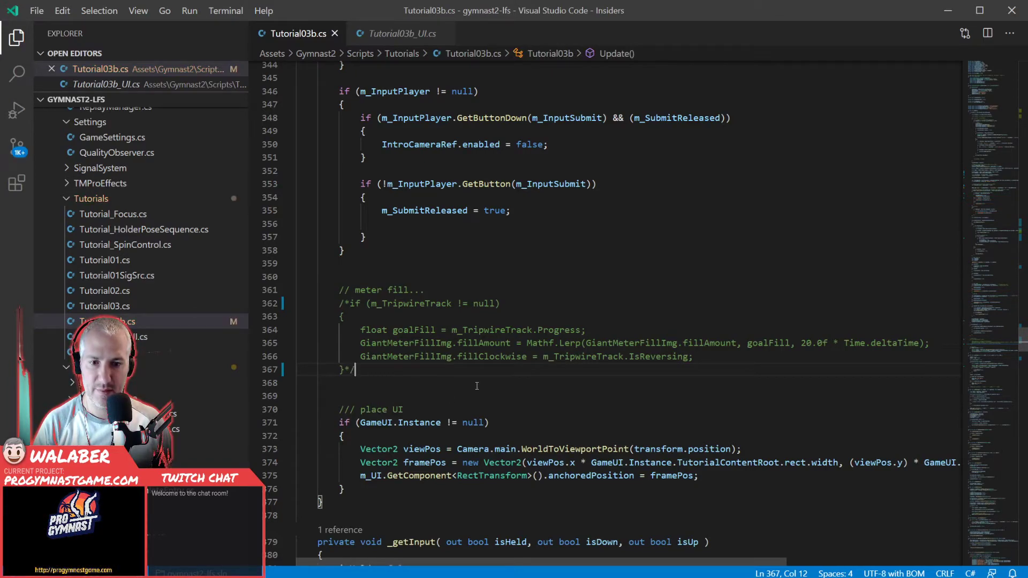
- Search the script for GiantMeterFillImg and go through each place where it is used
{"action": "mouse_move", "coordinate": [519, 562]}
{"action": "left_mouse_down"}
{"action": "mouse_move", "coordinate": [566, 573]}
{"action": "mouse_move", "coordinate": [698, 575]}
{"action": "mouse_move", "coordinate": [535, 566]}
{"action": "left_mouse_up"}
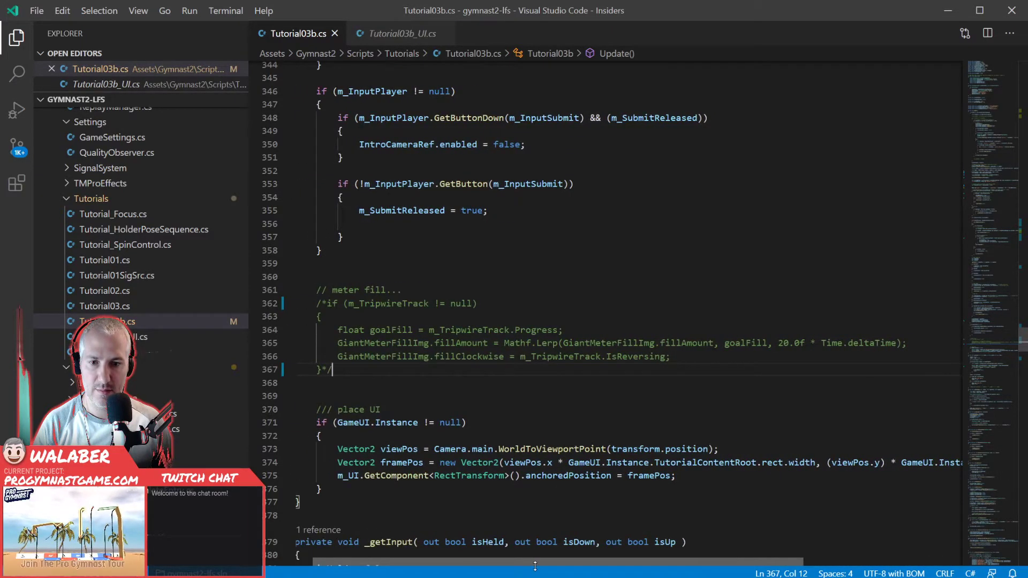
{"action": "double_click", "coordinate": [393, 344]}
{"action": "key", "text": "ctrl+f"}
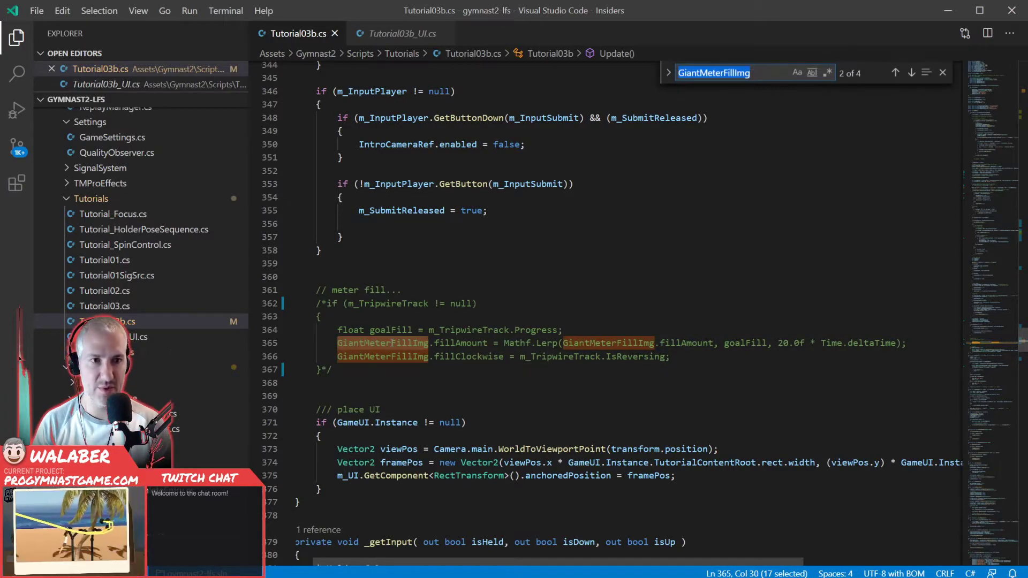
{"action": "key", "text": "Return"}
{"action": "key", "text": "Return"}
{"action": "key", "text": "Return"}
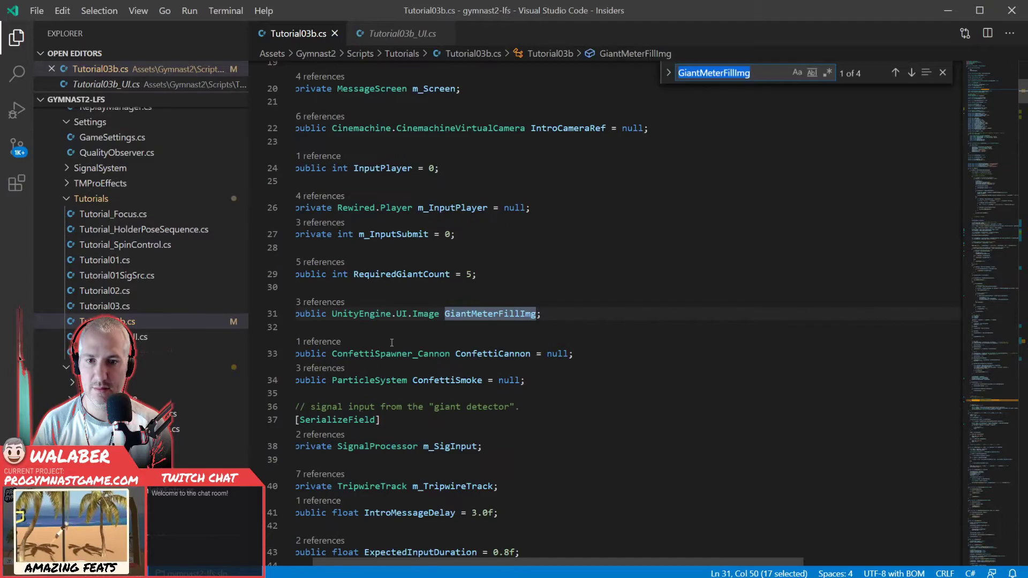
{"action": "key", "text": "Return"}
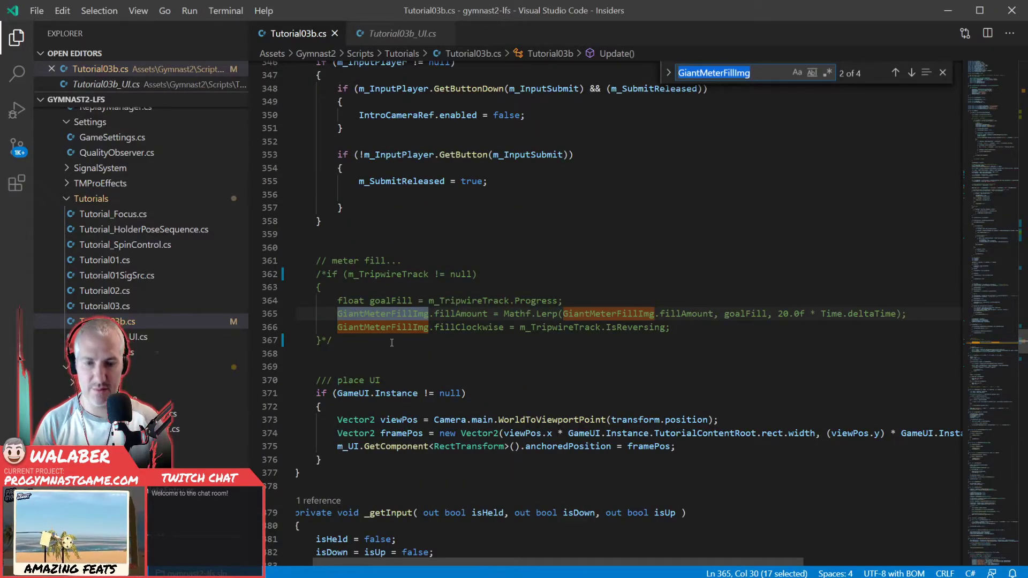
{"action": "left_click", "coordinate": [401, 312]}
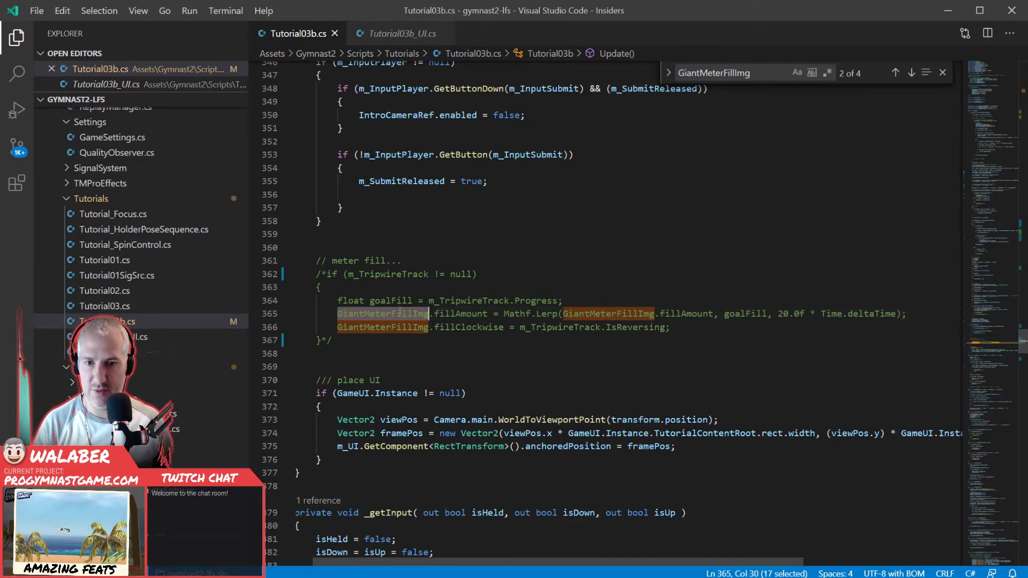
- Look back through the script's field declarations and the swing-direction and input-handling code in Update
{"action": "scroll", "coordinate": [401, 312], "scroll_direction": "up", "scroll_amount": 15}
{"action": "scroll", "coordinate": [391, 309], "scroll_direction": "up", "scroll_amount": 20}
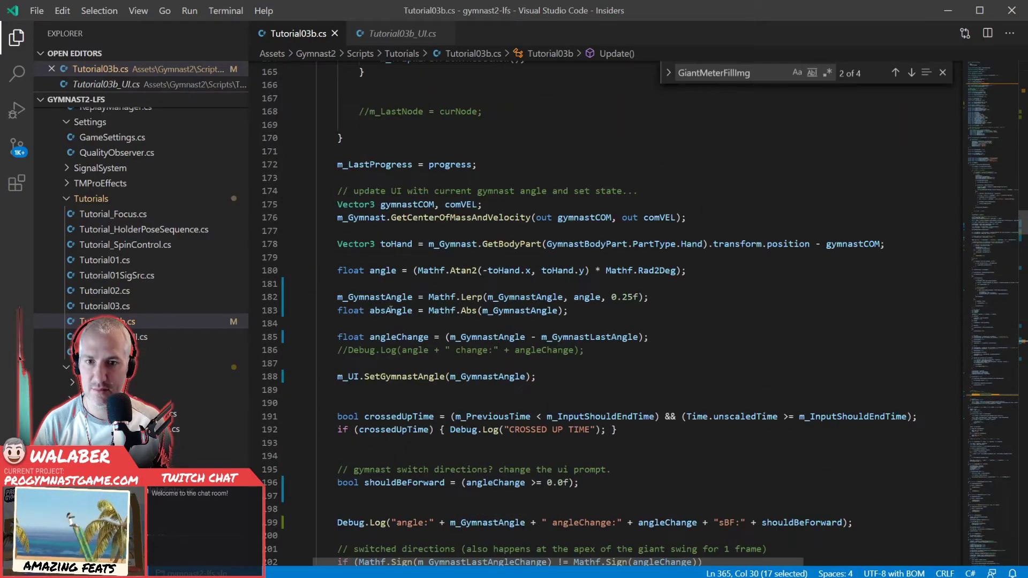
{"action": "scroll", "coordinate": [383, 323], "scroll_direction": "up", "scroll_amount": 3}
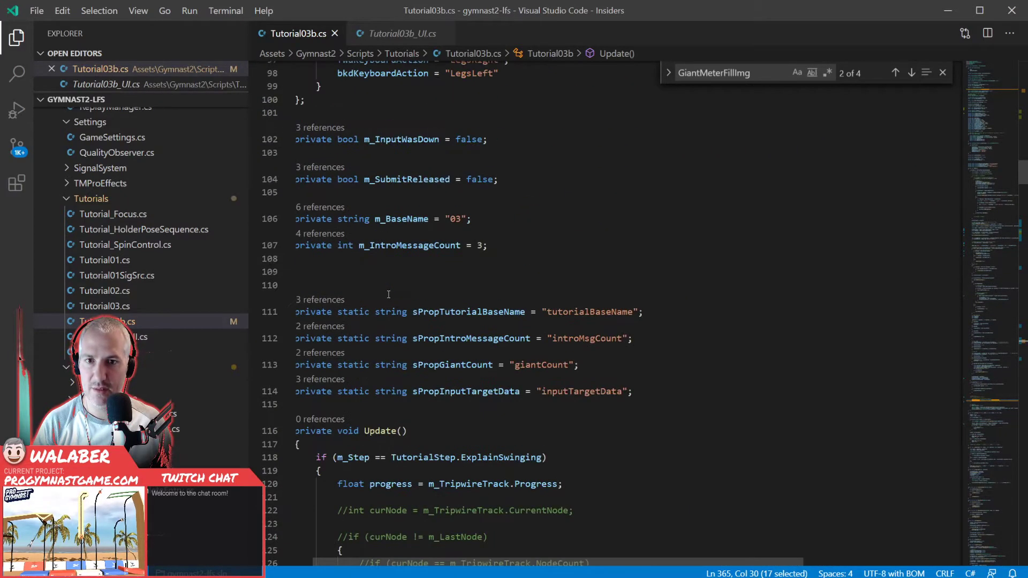
{"action": "scroll", "coordinate": [389, 294], "scroll_direction": "up", "scroll_amount": 17}
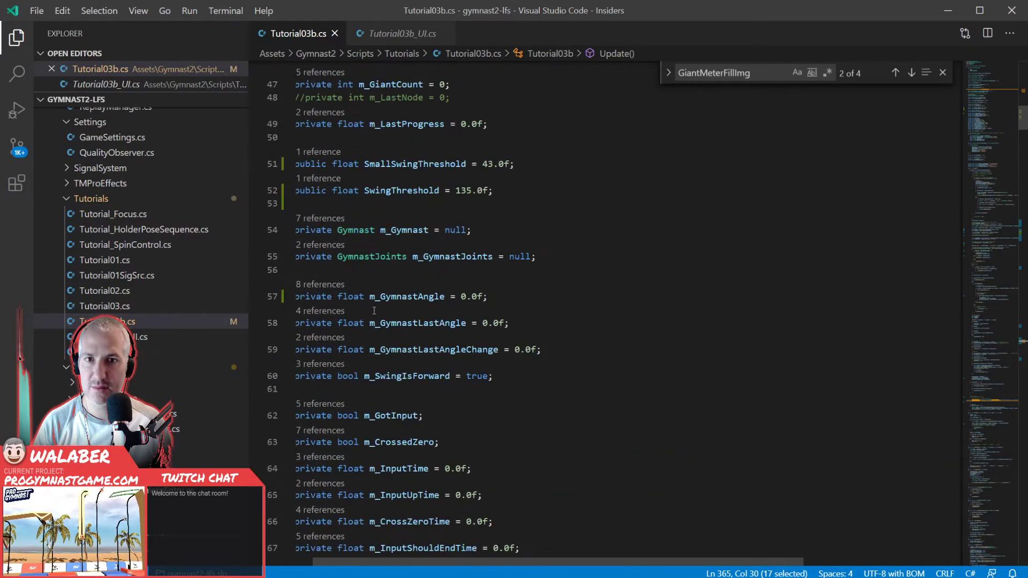
{"action": "scroll", "coordinate": [373, 311], "scroll_direction": "up", "scroll_amount": 8}
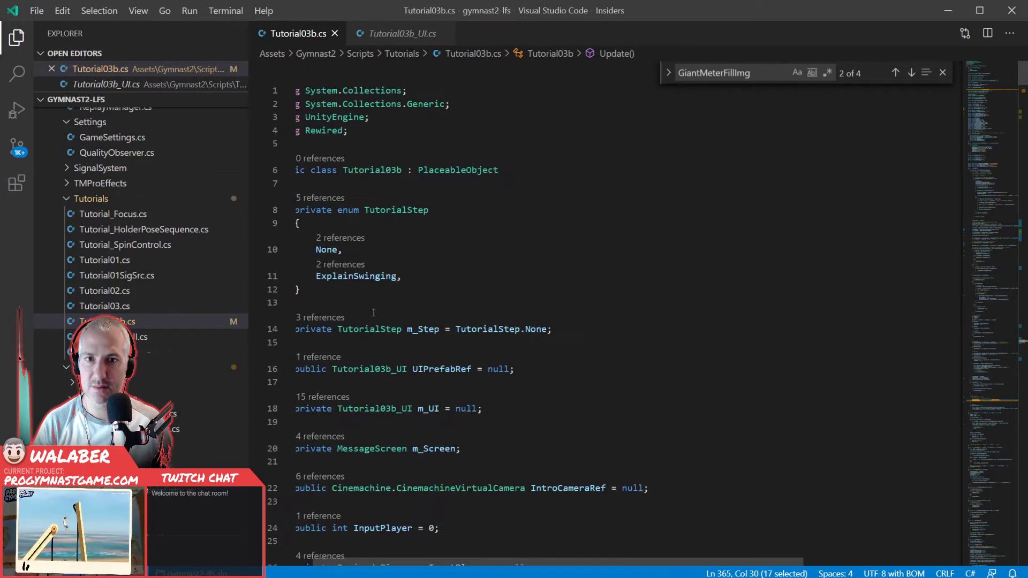
{"action": "scroll", "coordinate": [373, 313], "scroll_direction": "down", "scroll_amount": 20}
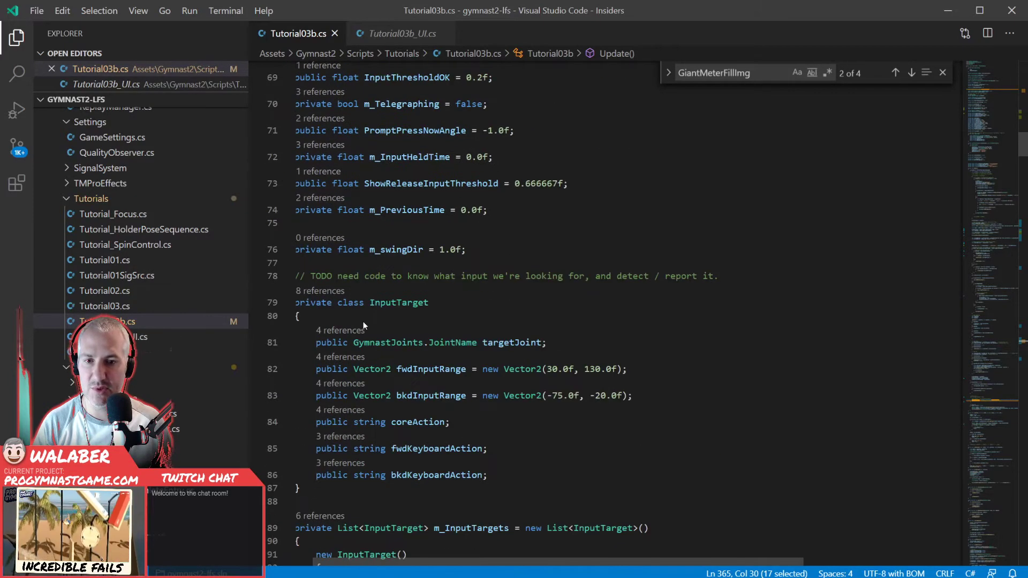
{"action": "scroll", "coordinate": [364, 325], "scroll_direction": "down", "scroll_amount": 20}
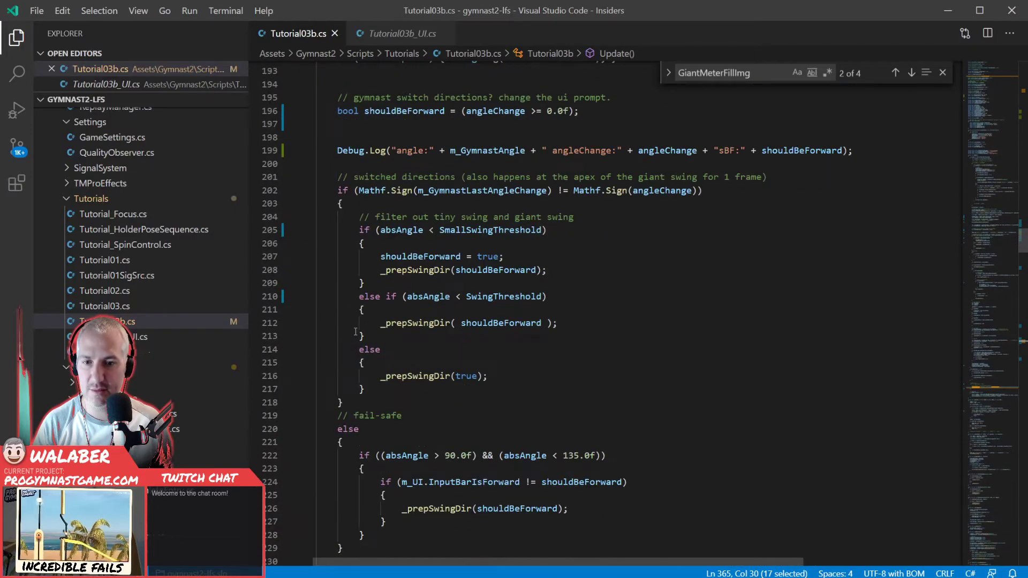
{"action": "scroll", "coordinate": [354, 331], "scroll_direction": "down", "scroll_amount": 20}
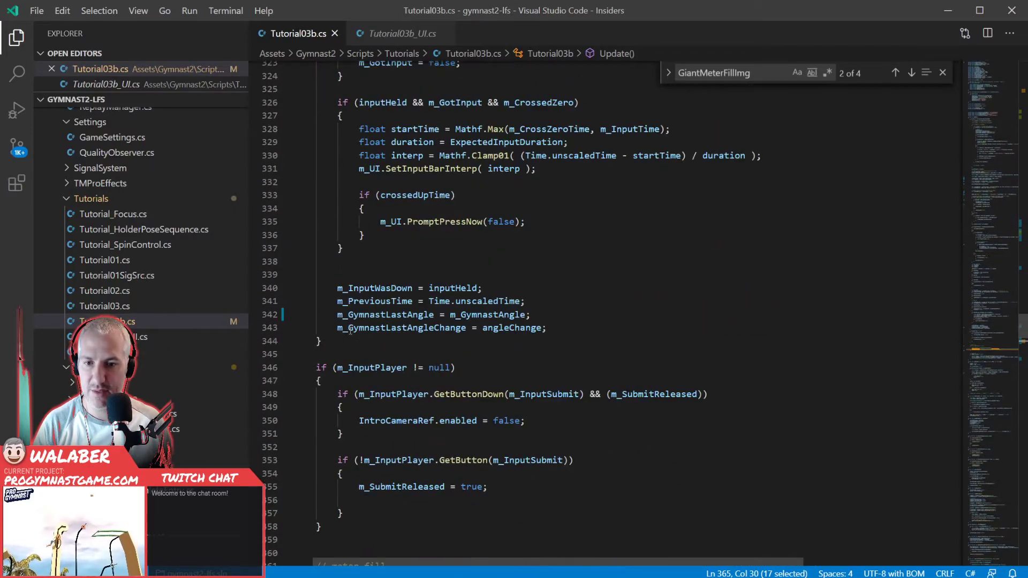
- Add the line GiantMeterFillImg.fillAmount = 0.0f; at the end of _startSequence, after m_SubmitReleased is set to false
{"action": "scroll", "coordinate": [350, 331], "scroll_direction": "down", "scroll_amount": 10}
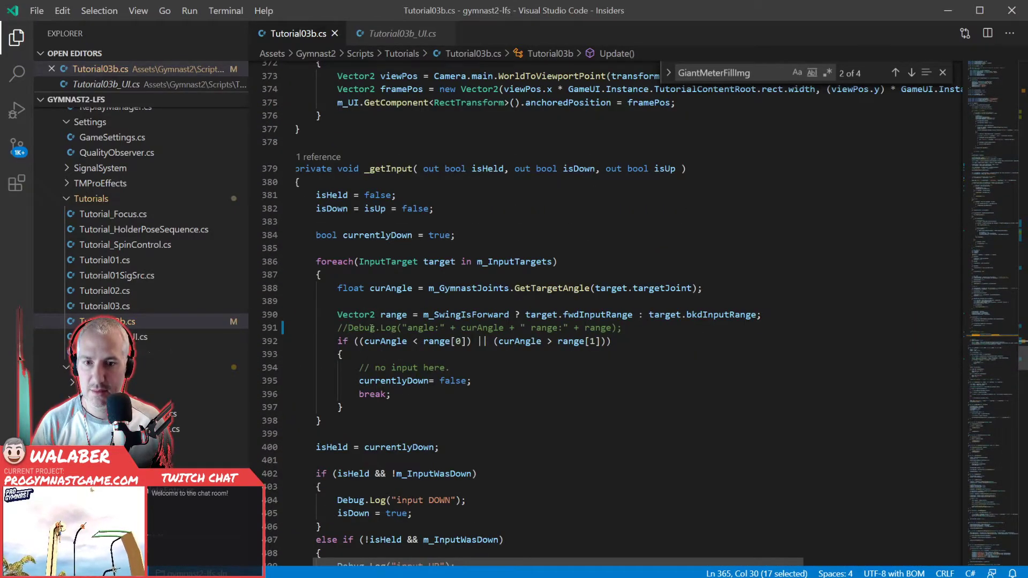
{"action": "scroll", "coordinate": [372, 329], "scroll_direction": "down", "scroll_amount": 14}
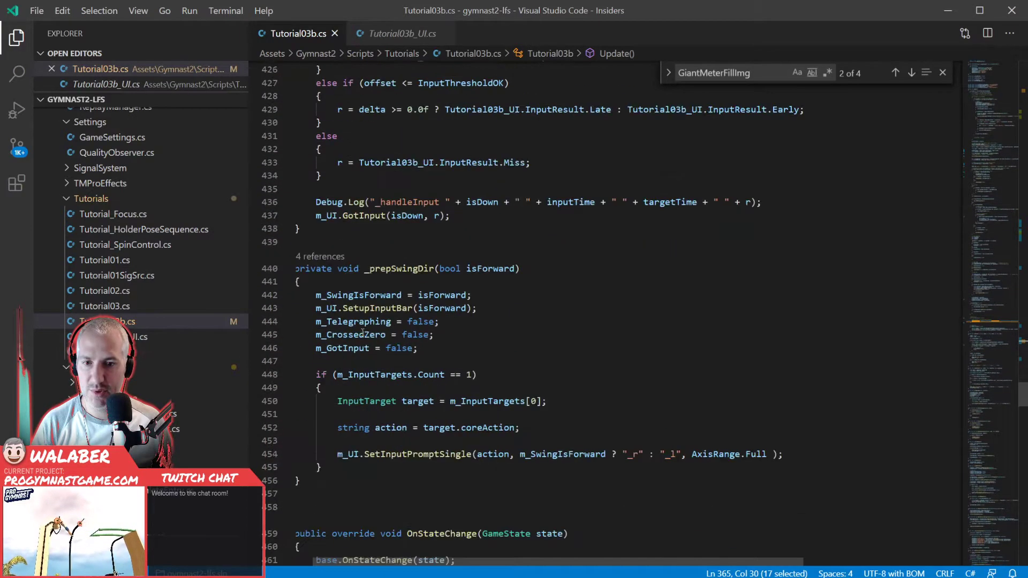
{"action": "scroll", "coordinate": [363, 333], "scroll_direction": "down", "scroll_amount": 2}
{"action": "scroll", "coordinate": [362, 332], "scroll_direction": "down", "scroll_amount": 4}
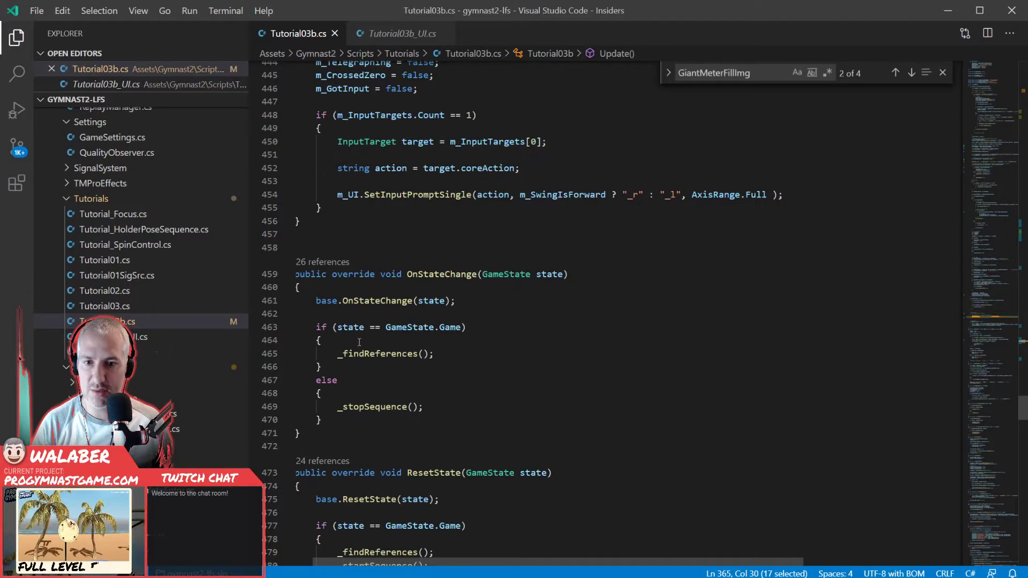
{"action": "scroll", "coordinate": [353, 343], "scroll_direction": "down", "scroll_amount": 5}
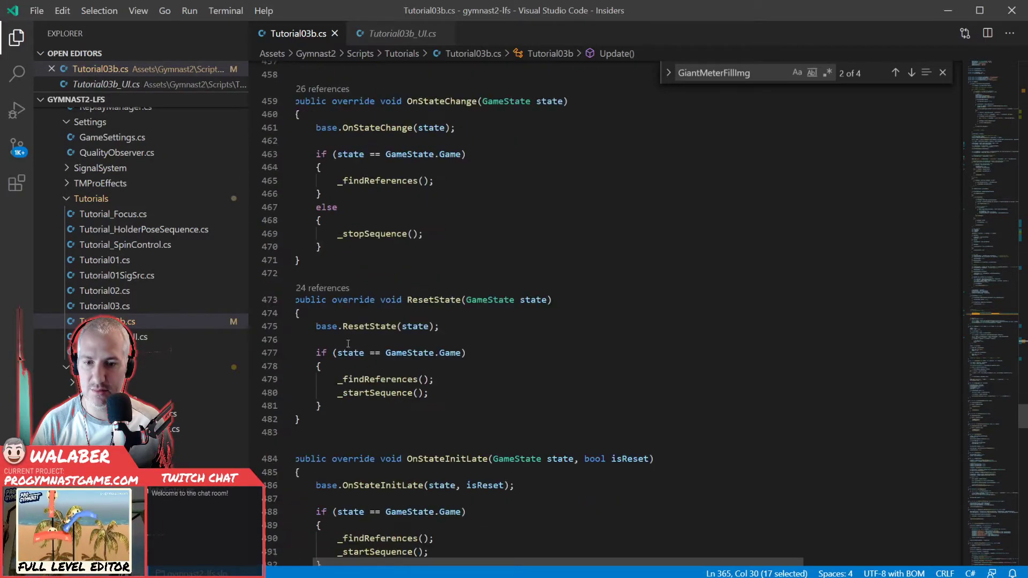
{"action": "scroll", "coordinate": [342, 348], "scroll_direction": "down", "scroll_amount": 8}
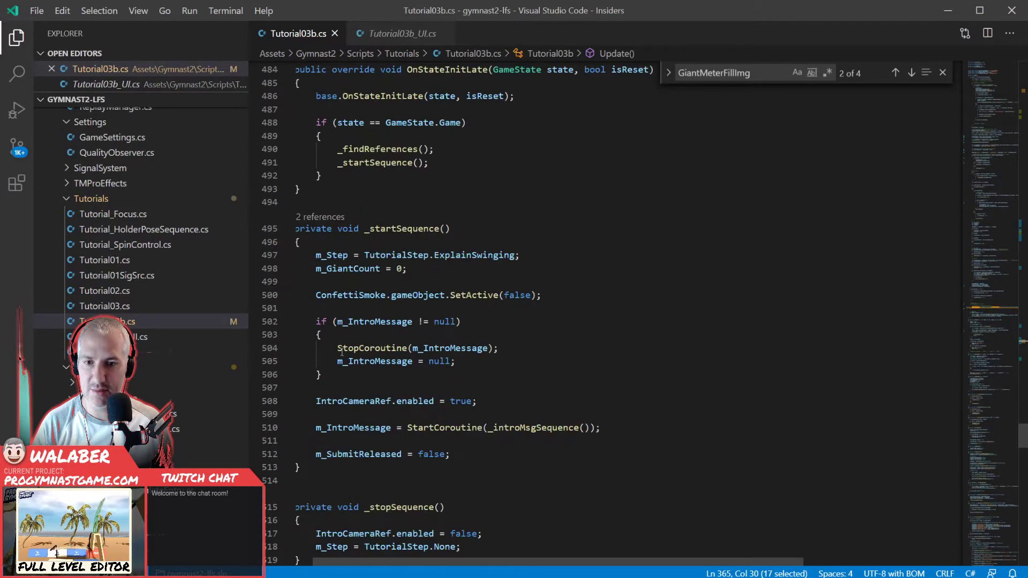
{"action": "left_click", "coordinate": [464, 456]}
{"action": "key", "text": "Return"}
{"action": "key", "text": "Return"}
{"action": "type", "text": "GiantMeterFillImg.fill"}
{"action": "key", "text": "Tab"}
{"action": "type", "text": "= 0.0f;"}
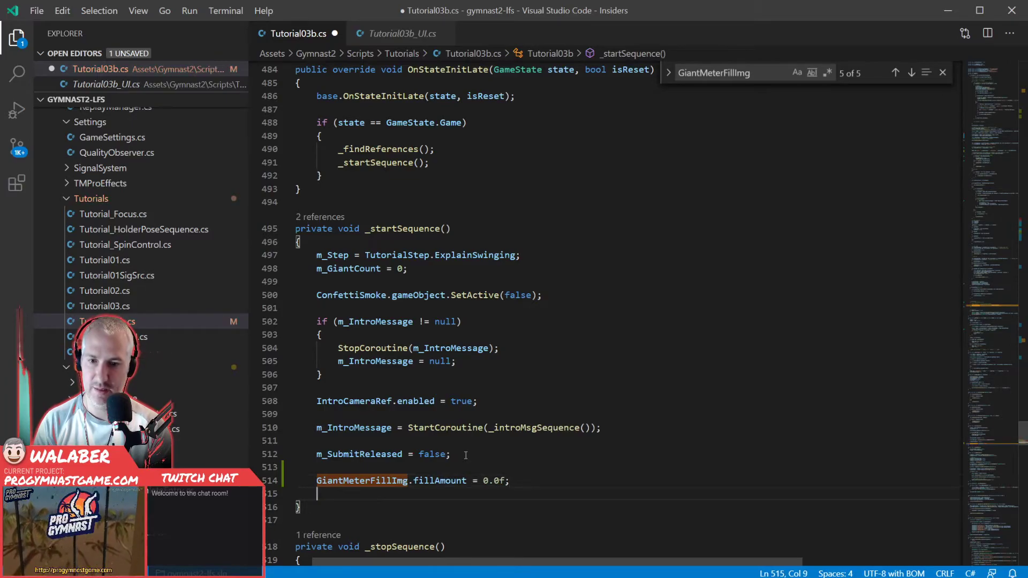
- Add GiantMeterFillImg.enabled = false; below the fillAmount line in _startSequence and save the script
{"action": "key", "text": "Return"}
{"action": "type", "text": "GiantMe"}
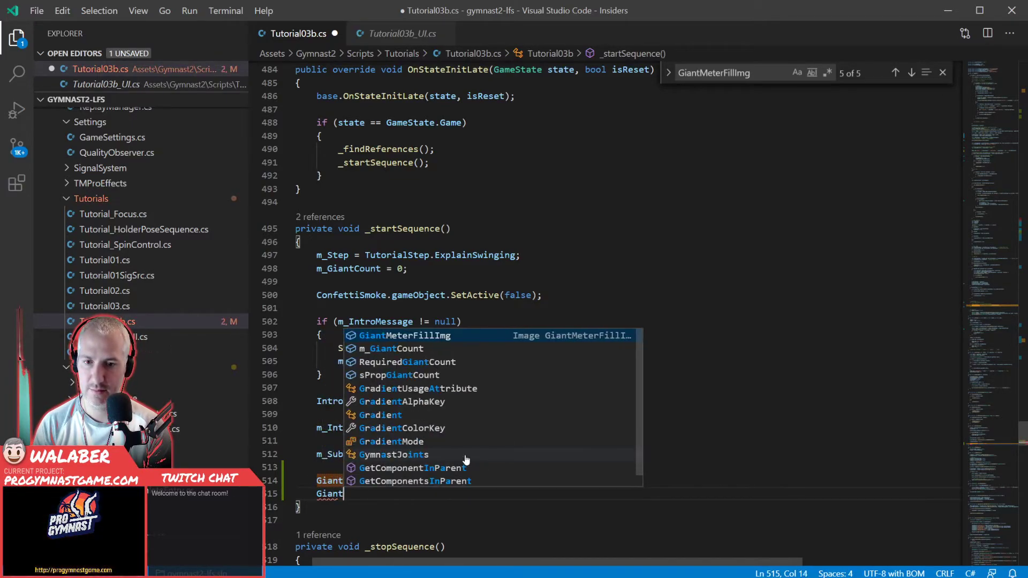
{"action": "key", "text": "Tab"}
{"action": "type", "text": ".en"}
{"action": "key", "text": "Tab"}
{"action": "type", "text": "= fa"}
{"action": "key", "text": "Tab"}
{"action": "type", "text": ";"}
{"action": "key", "text": "ctrl+s"}
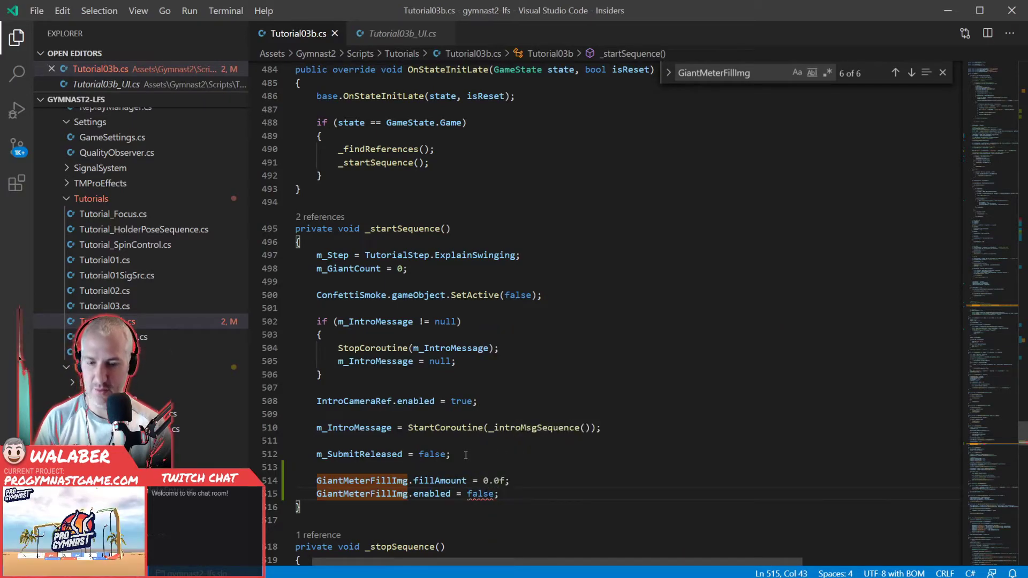
- Switch to the Unity editor, run the game, choose an athlete profile and start the swinging training level from the score record sheet
{"action": "key", "text": "alt+Tab"}
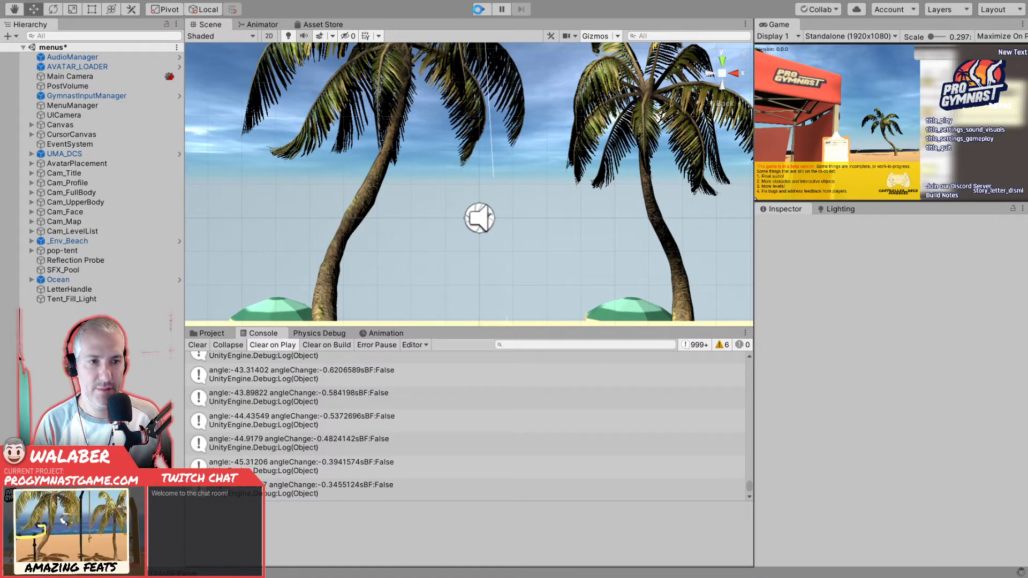
{"action": "left_click", "coordinate": [481, 10]}
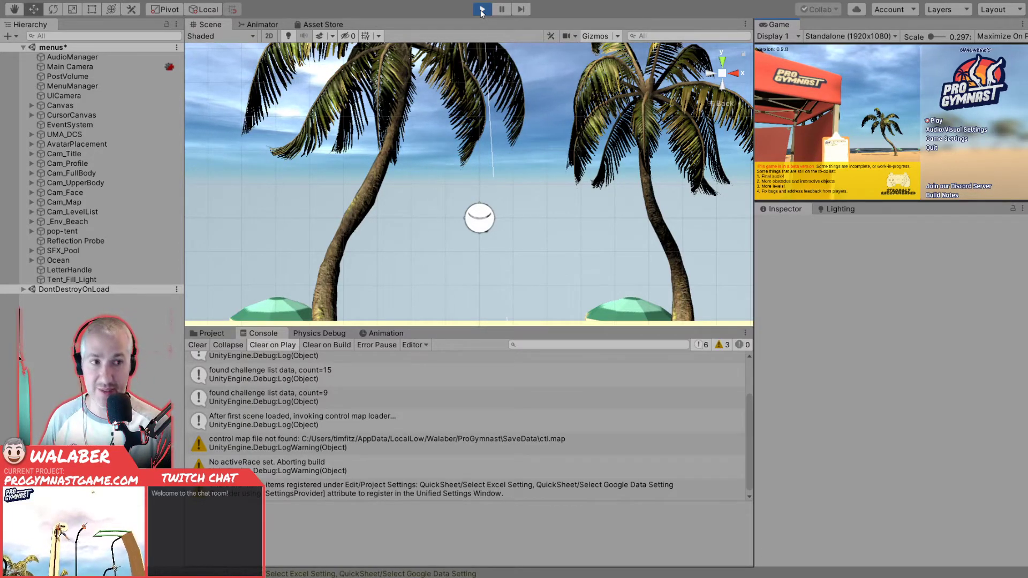
{"action": "key", "text": "Return"}
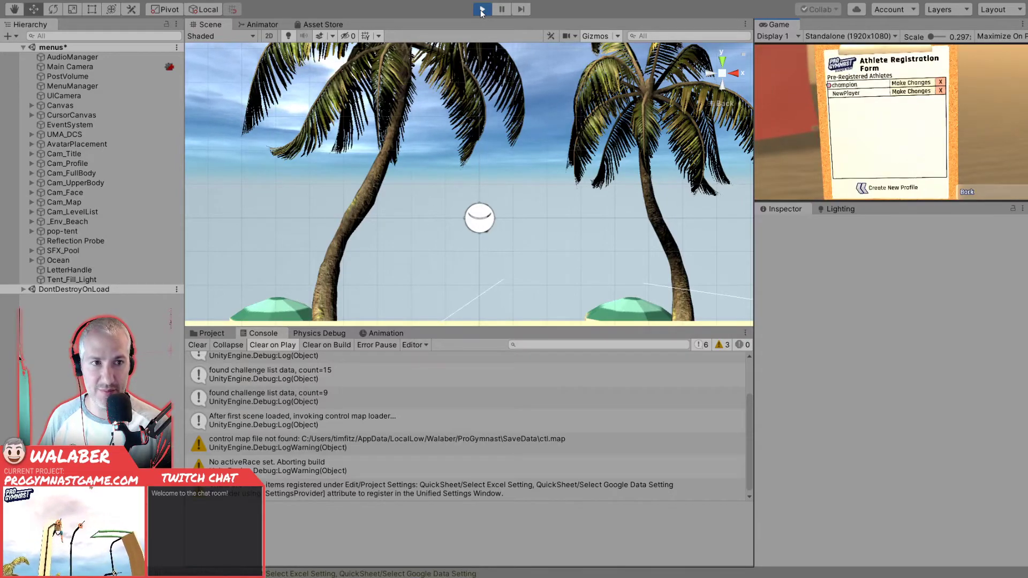
{"action": "key", "text": "Return"}
{"action": "key", "text": "Return"}
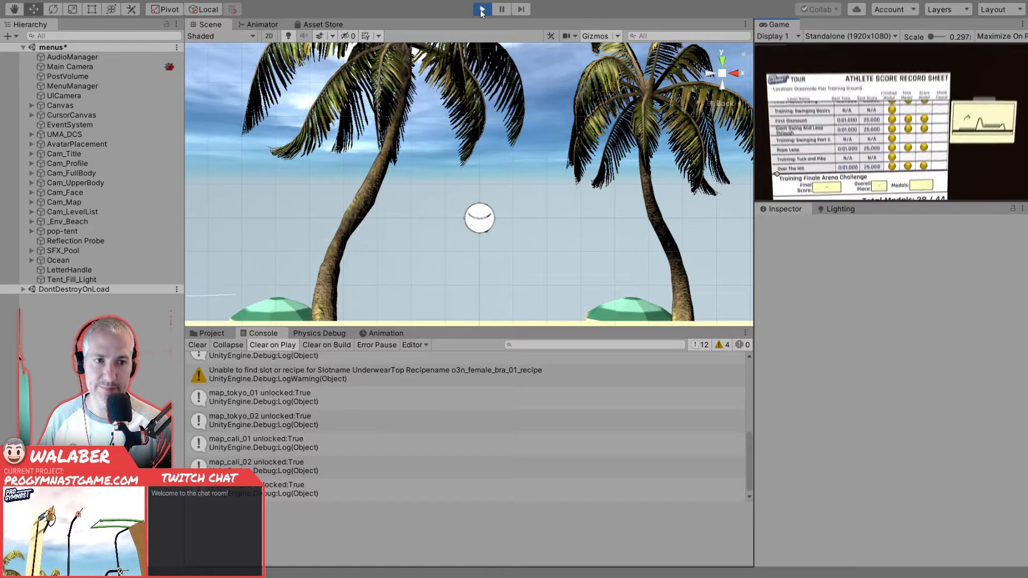
{"action": "key", "text": "Up"}
{"action": "key", "text": "Up"}
{"action": "key", "text": "Up"}
{"action": "key", "text": "Up"}
{"action": "key", "text": "Up"}
{"action": "key", "text": "Up"}
{"action": "key", "text": "Up"}
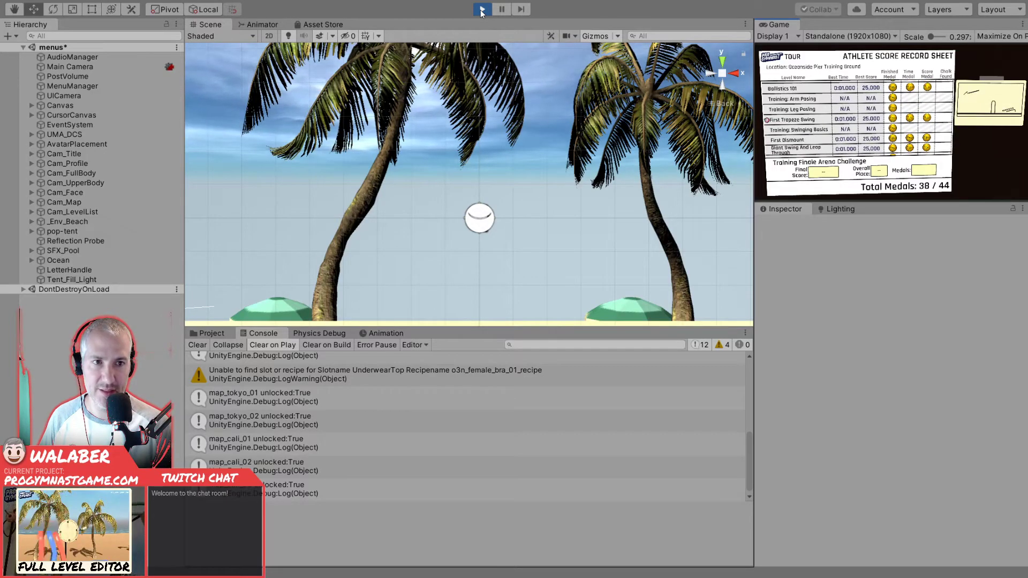
{"action": "key", "text": "Up"}
{"action": "key", "text": "Return"}
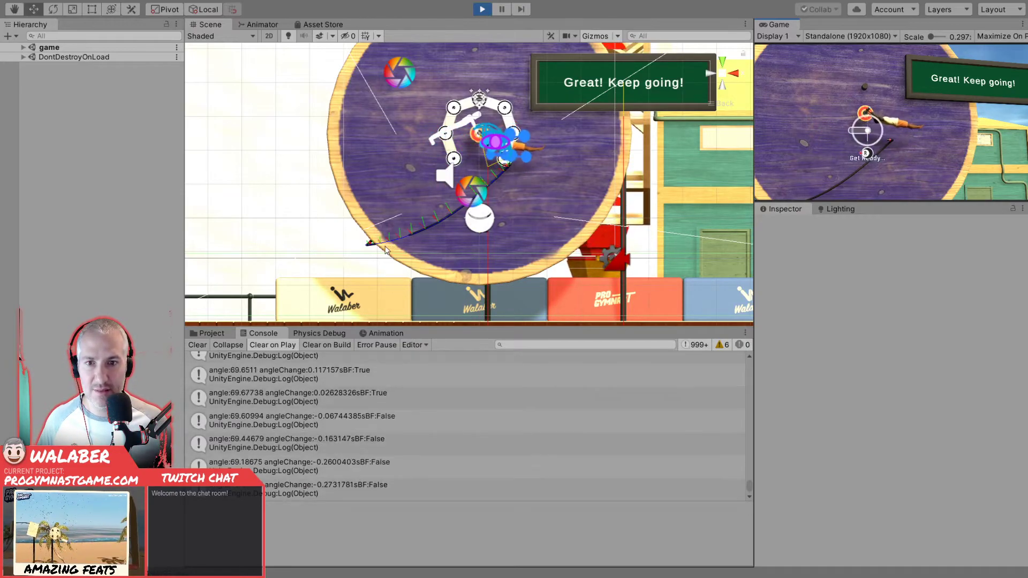
- Test the swing prompt in the running level, checking the gymnast in the scene view and the game view
{"action": "left_click_drag", "start_coordinate": [387, 249], "coordinate": [382, 290], "text": "alt"}
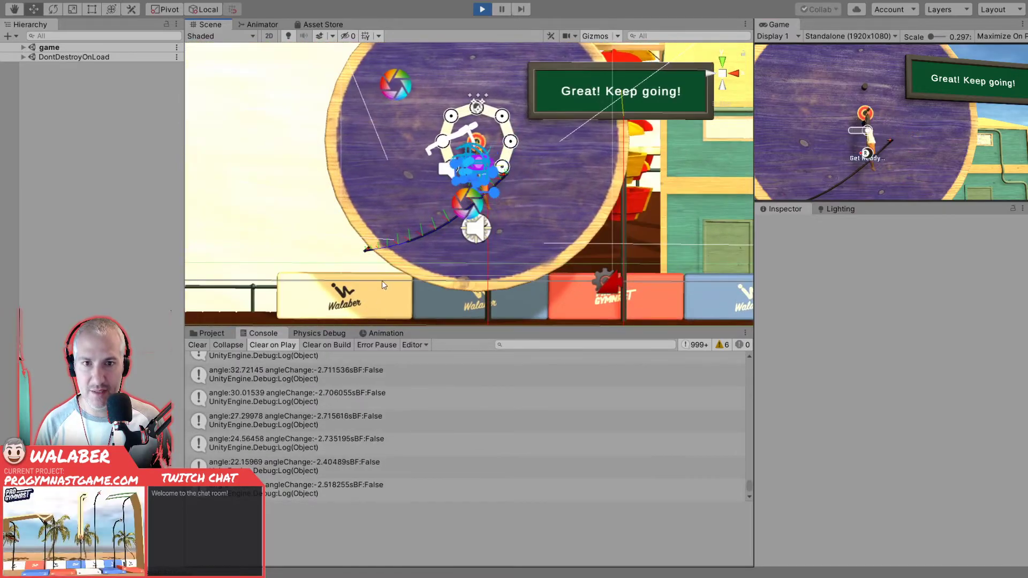
{"action": "middle_click_drag", "start_coordinate": [381, 291], "coordinate": [371, 286]}
{"action": "left_click", "coordinate": [830, 155]}
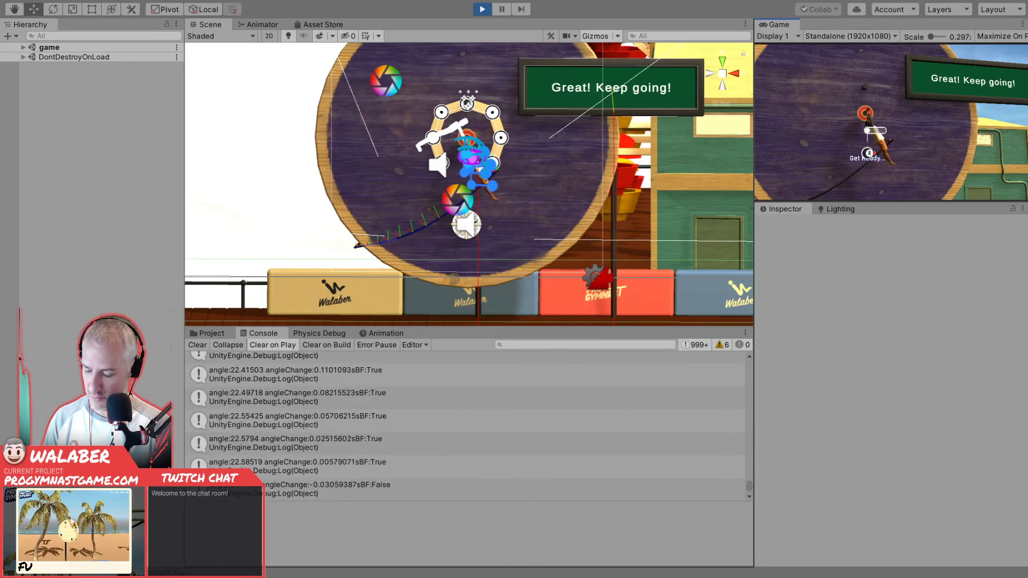
{"action": "key", "text": "alt+Tab"}
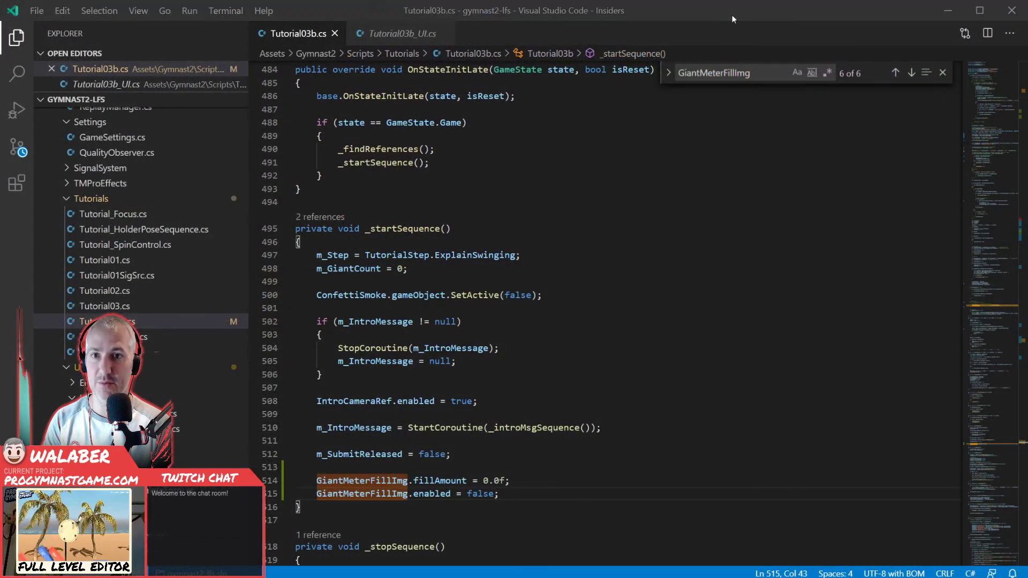
{"action": "key", "text": "alt+Tab"}
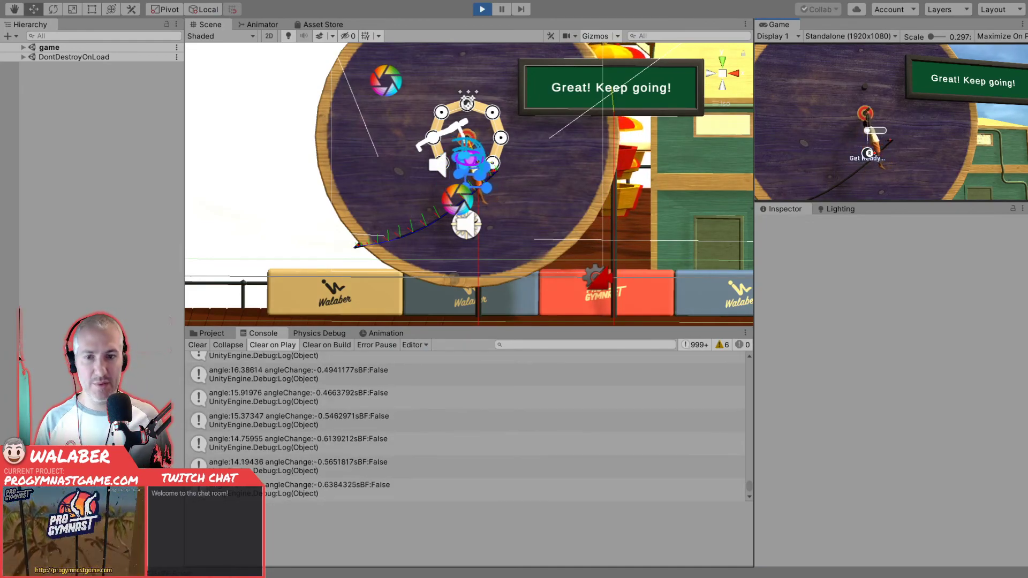
- Stop the running game and open the Tutorial03b.cs line behind the angle and angleChange console message in Visual Studio Code
{"action": "left_click", "coordinate": [485, 7]}
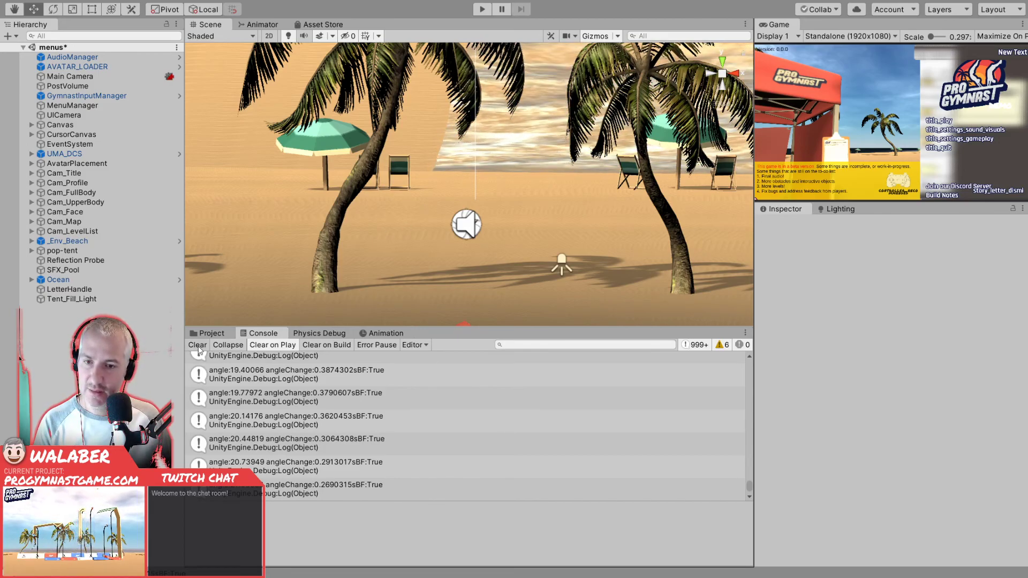
{"action": "double_click", "coordinate": [254, 395]}
{"action": "key", "text": "alt+Tab"}
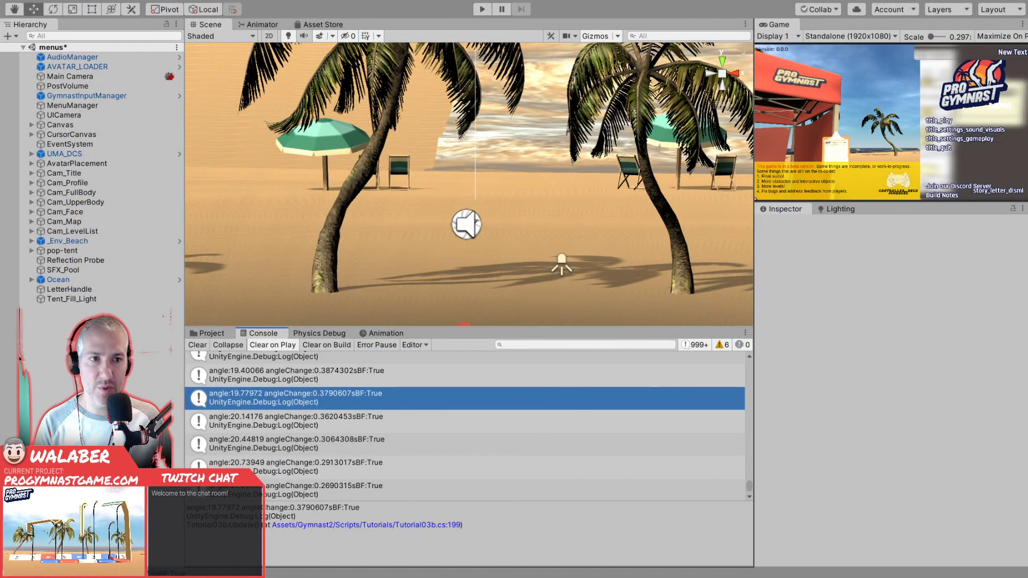